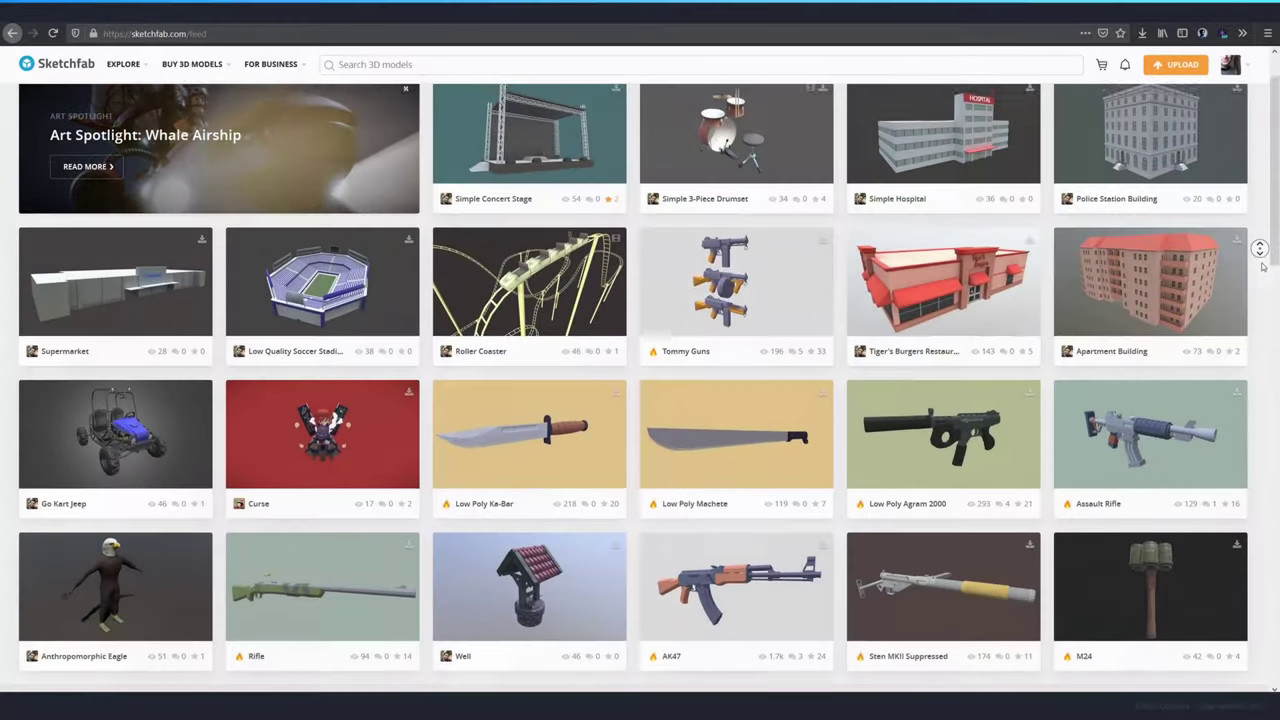
# Browse the Sketchfab model feed and inspect the Simple Concert Stage and Gas Station models from different angles.
pyautogui.middleClick(1259, 248)
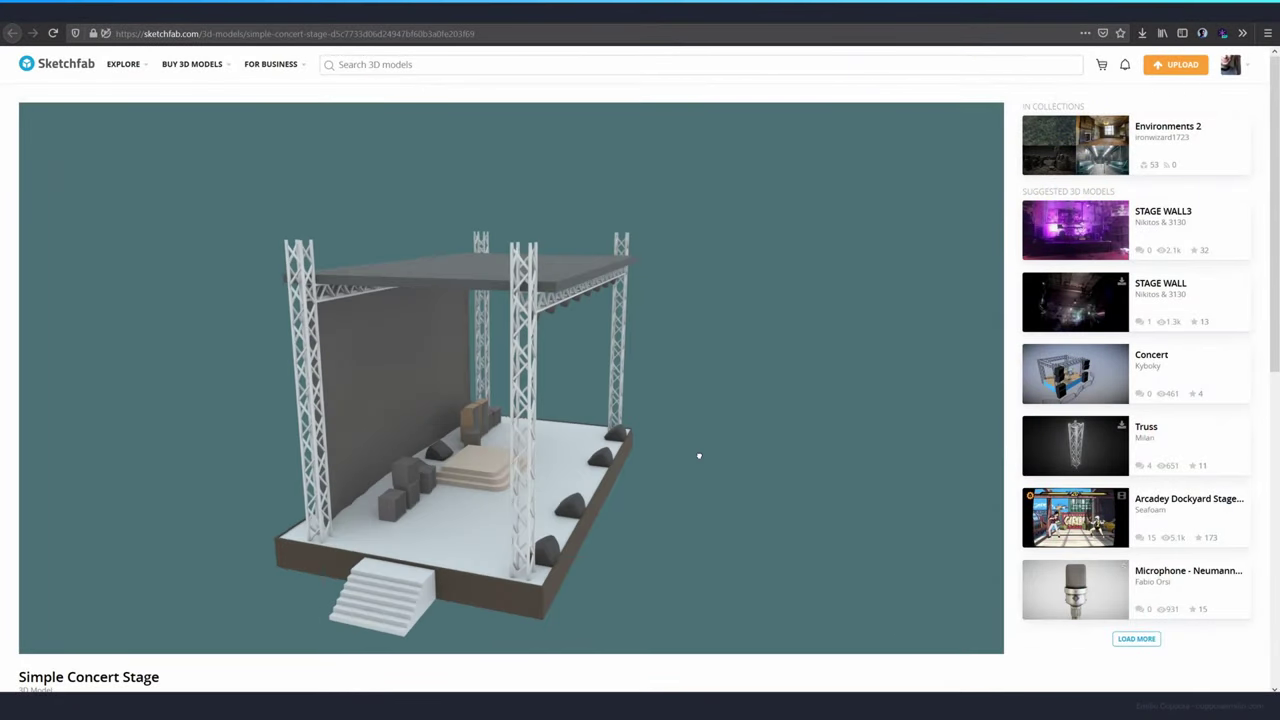
pyautogui.moveTo(699, 456); pyautogui.dragTo(746, 446)
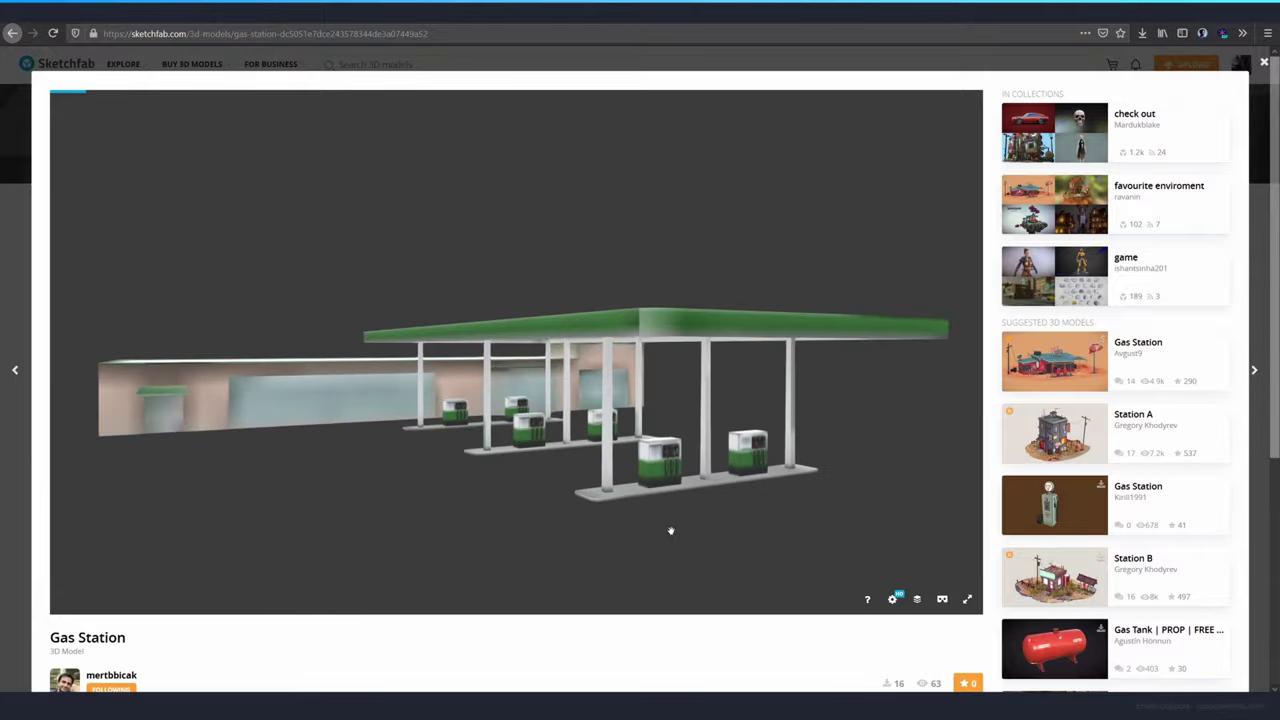
pyautogui.moveTo(680, 500); pyautogui.dragTo(611, 500)
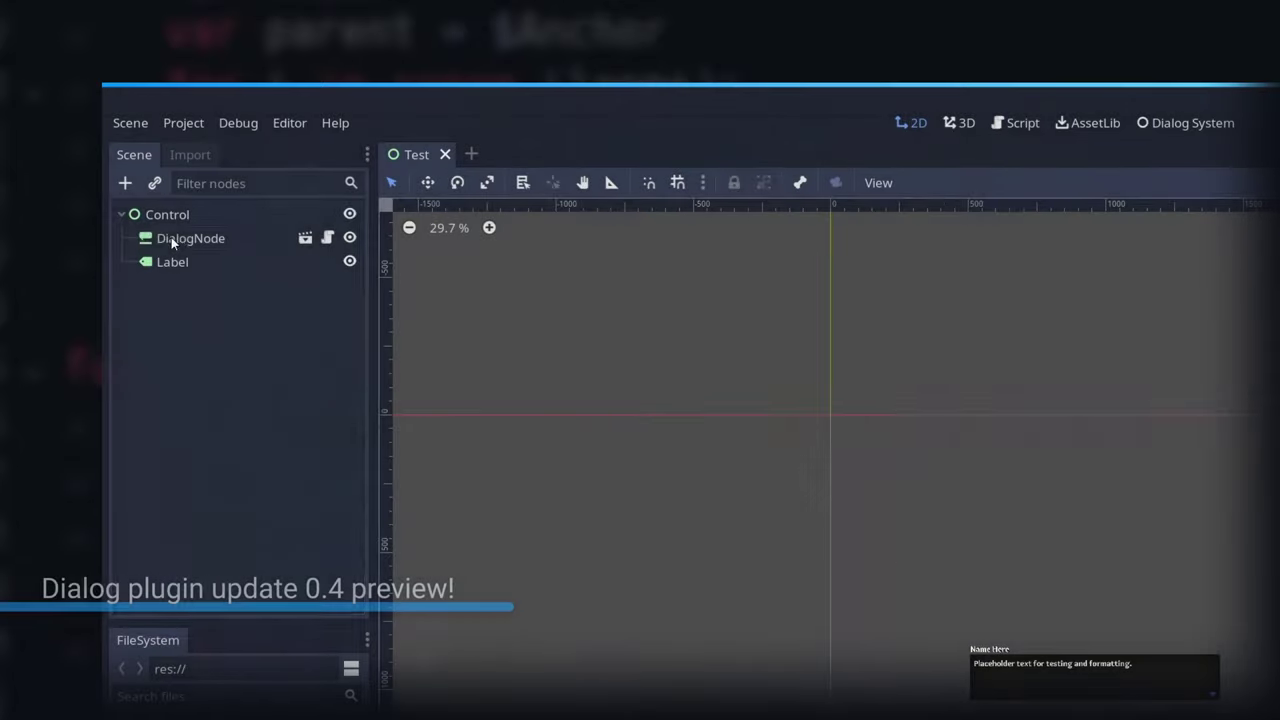
# Append the line "Hello there youtube!" to the Armok text block below the background change in the Dialog System, and add a text block.
pyautogui.click(1178, 121)
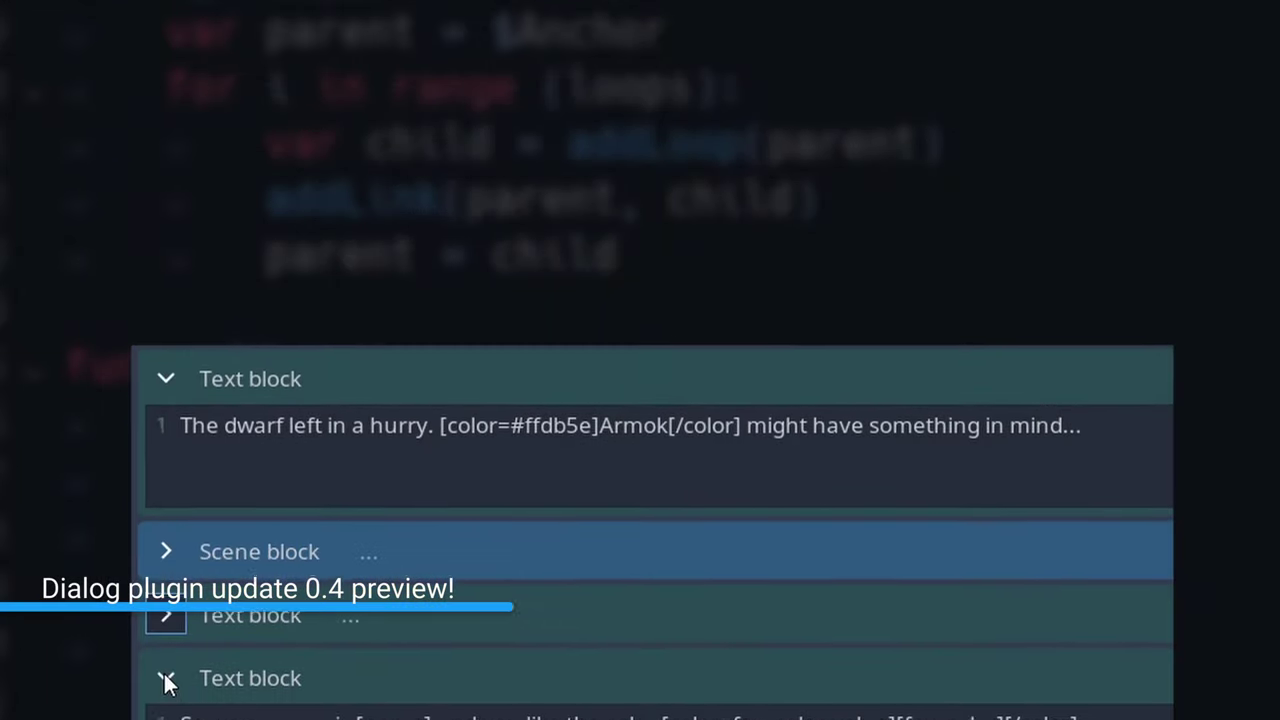
pyautogui.click(166, 680)
pyautogui.click(714, 704)
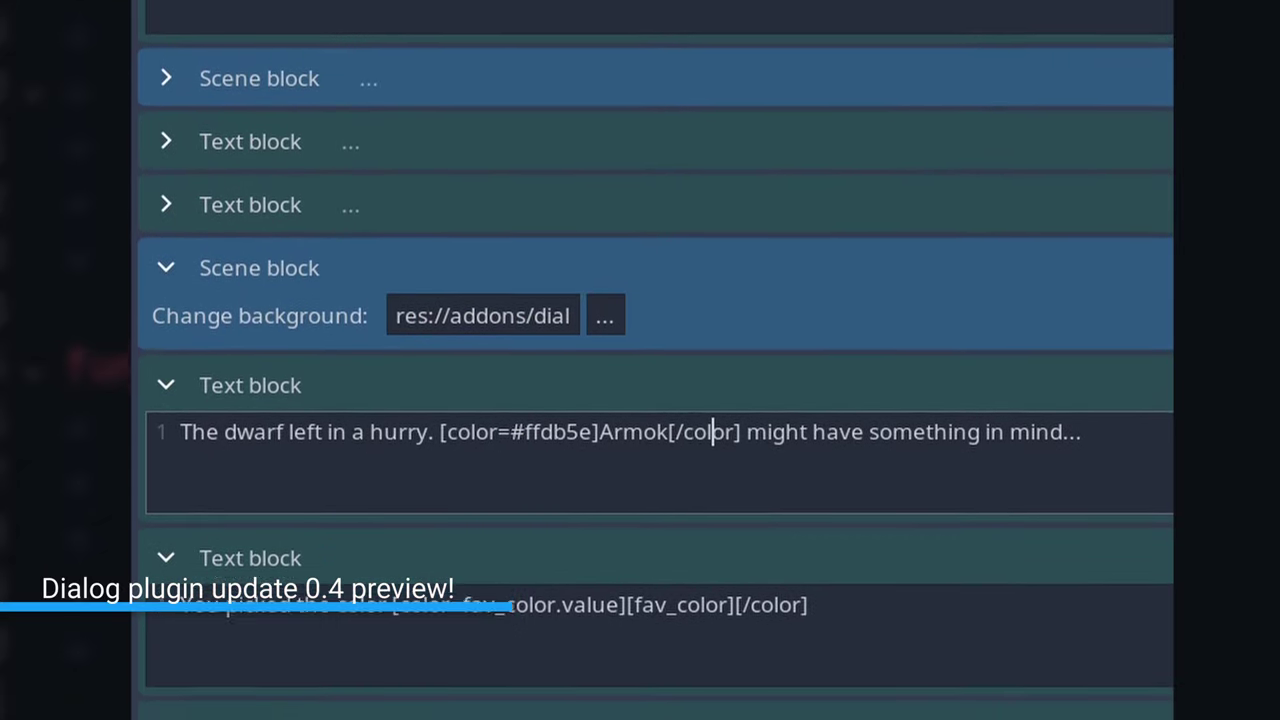
pyautogui.click(1083, 432)
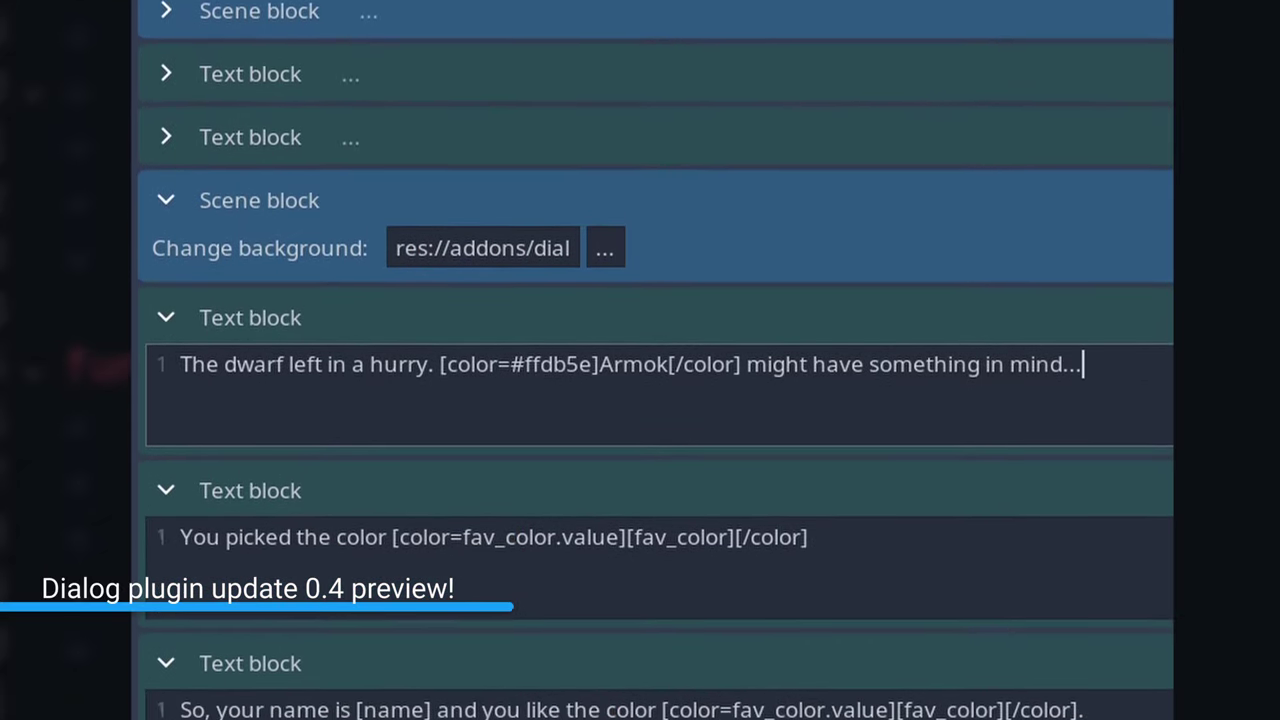
pyautogui.press('Return')
pyautogui.write('Hello')
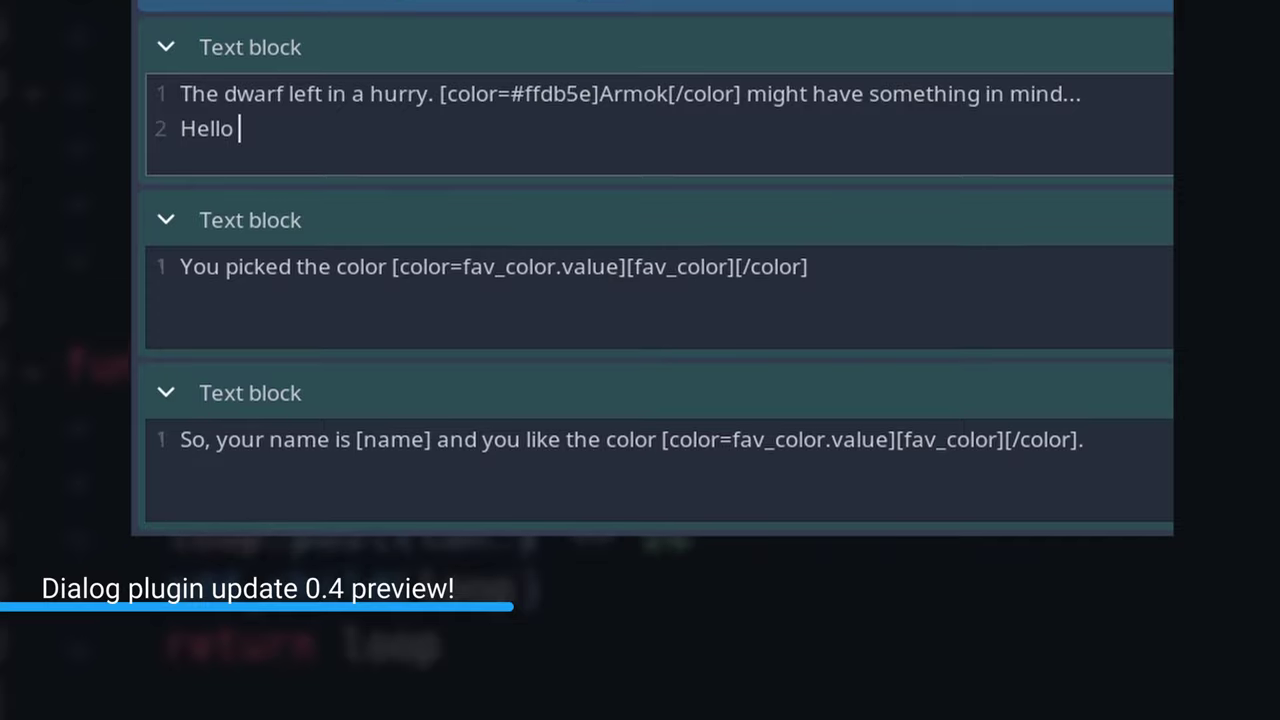
pyautogui.write(' there youtube!')
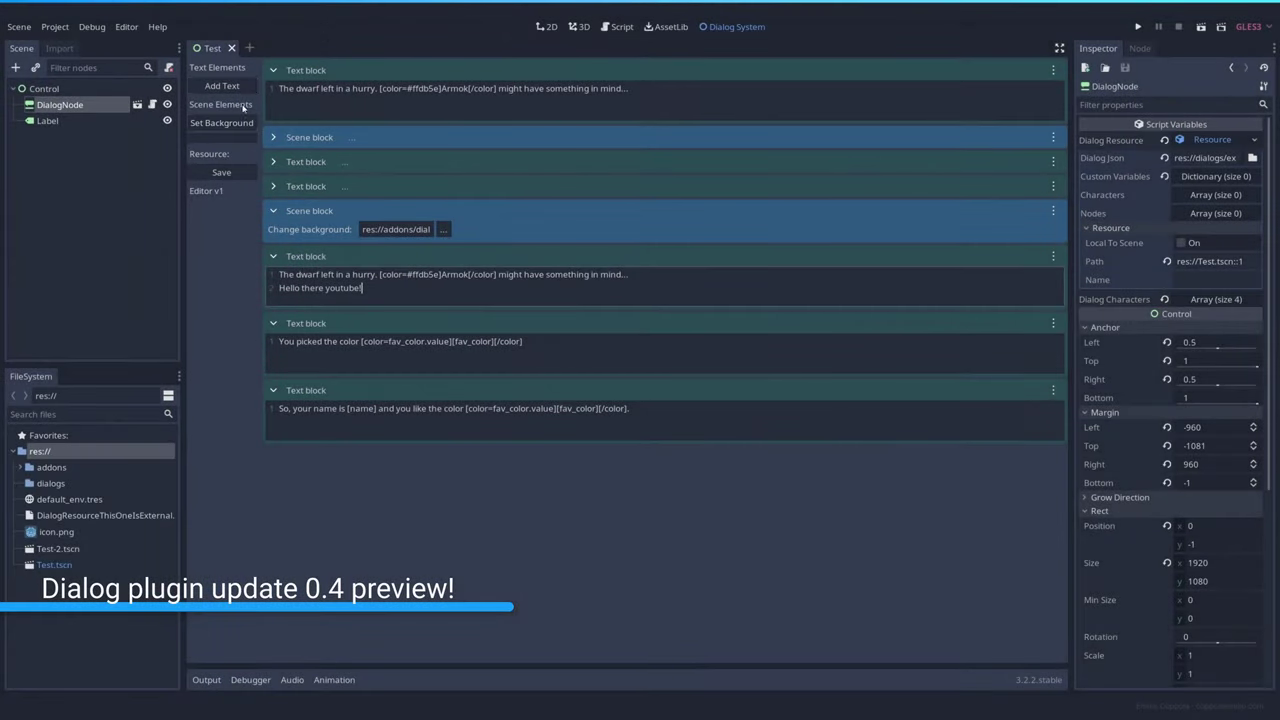
pyautogui.click(222, 85)
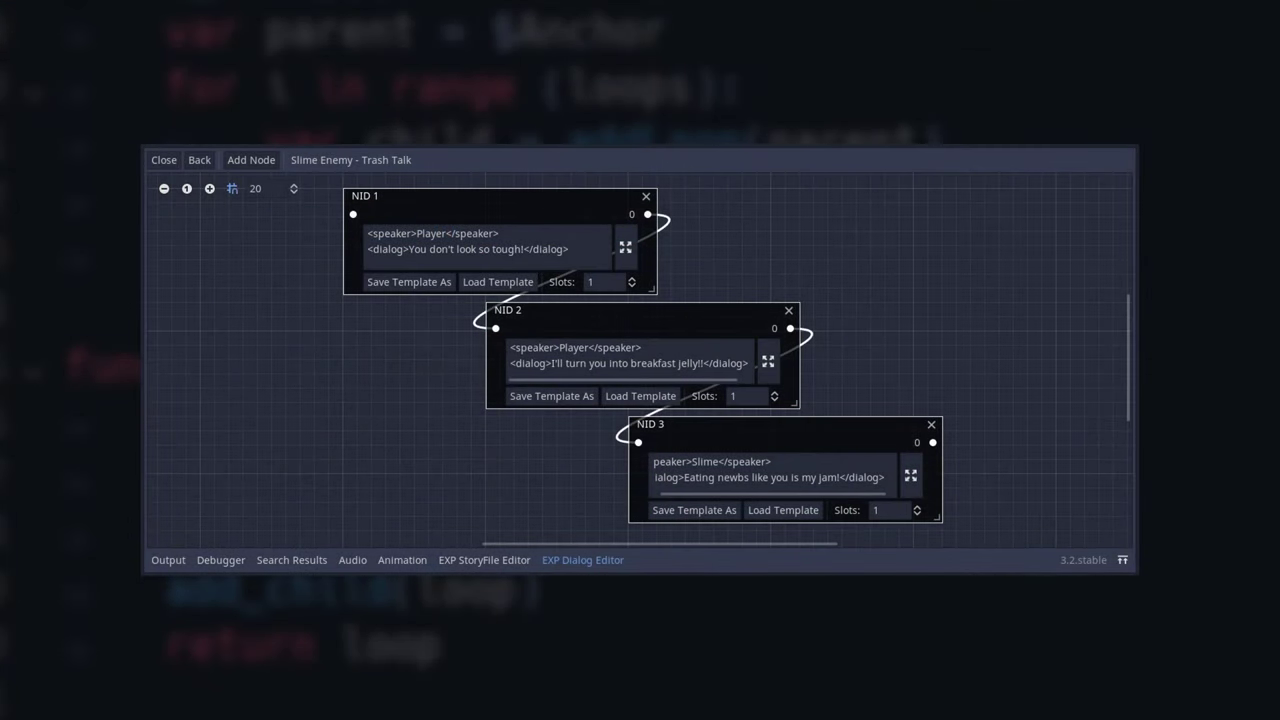
# Assign the last listed character to the second Show Message node and set its text to "Oh, hi...".
pyautogui.click(757, 254)
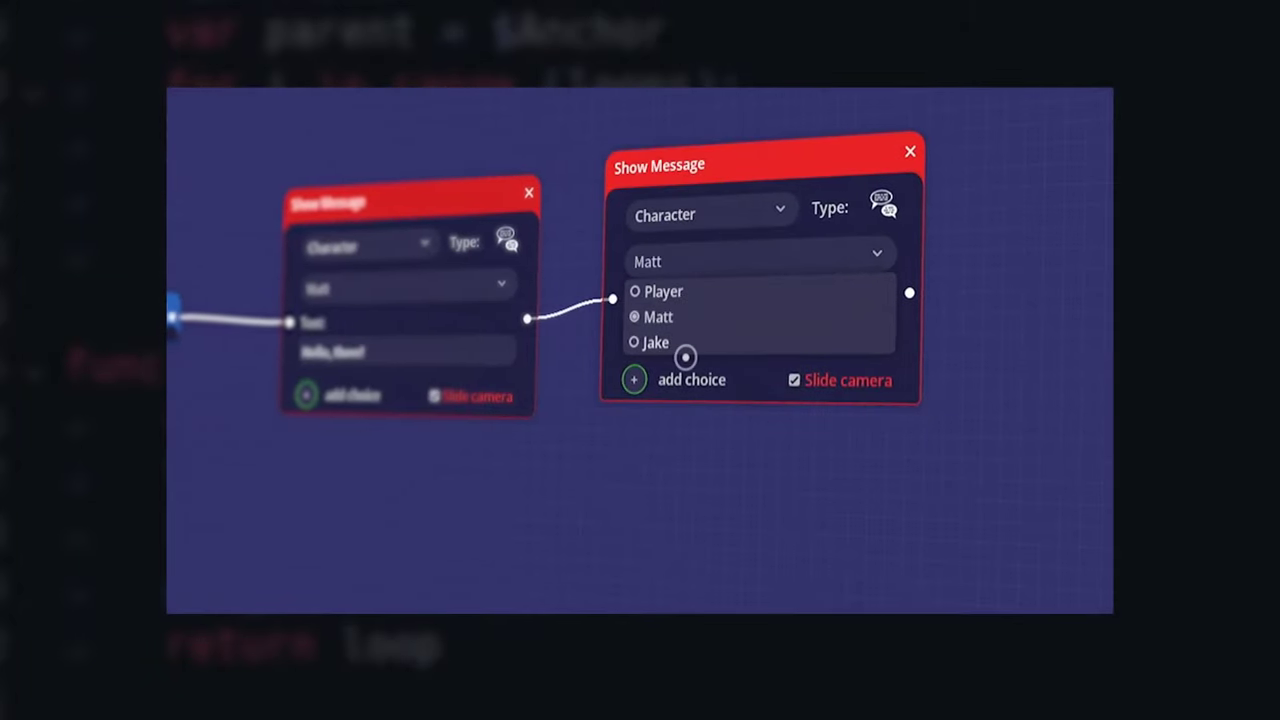
pyautogui.click(654, 340)
pyautogui.write('Oh, hi...')
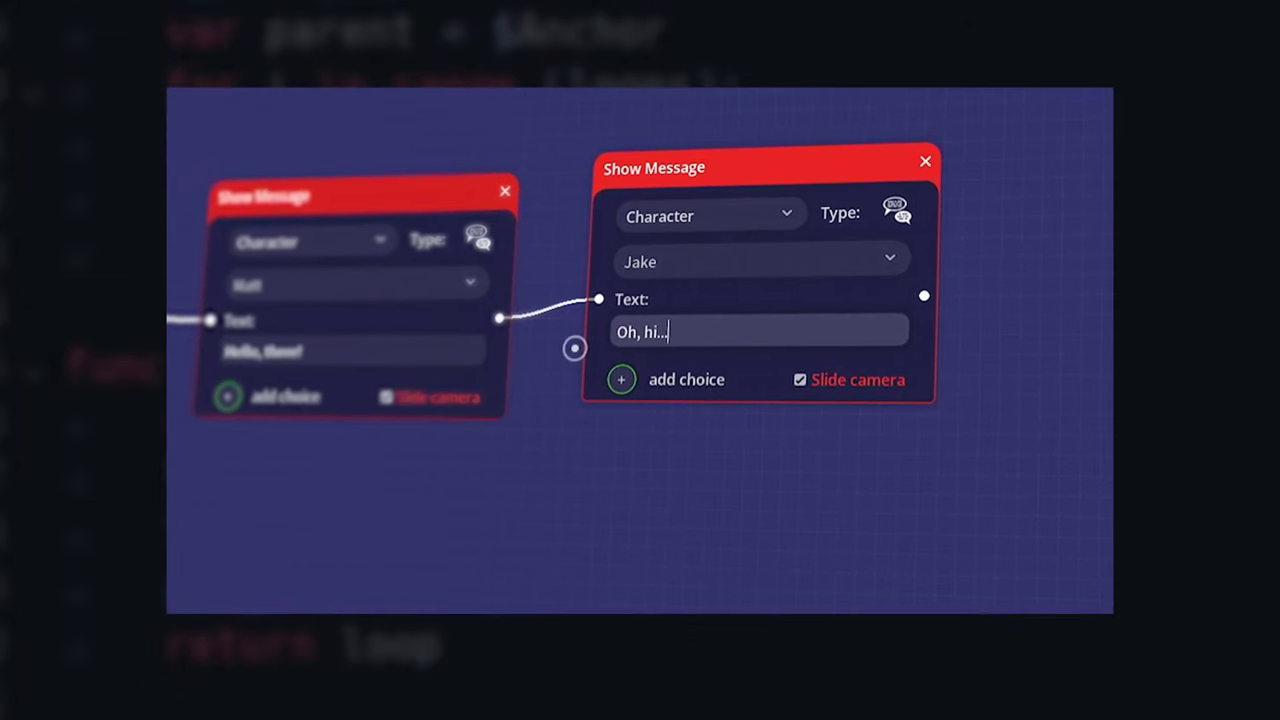
# Add three choices to the second Show Message node and label the first one "Is there something wrong?".
pyautogui.click(524, 390)
pyautogui.click(524, 390)
pyautogui.click(524, 390)
pyautogui.click(700, 420)
pyautogui.write('Is there somethin')
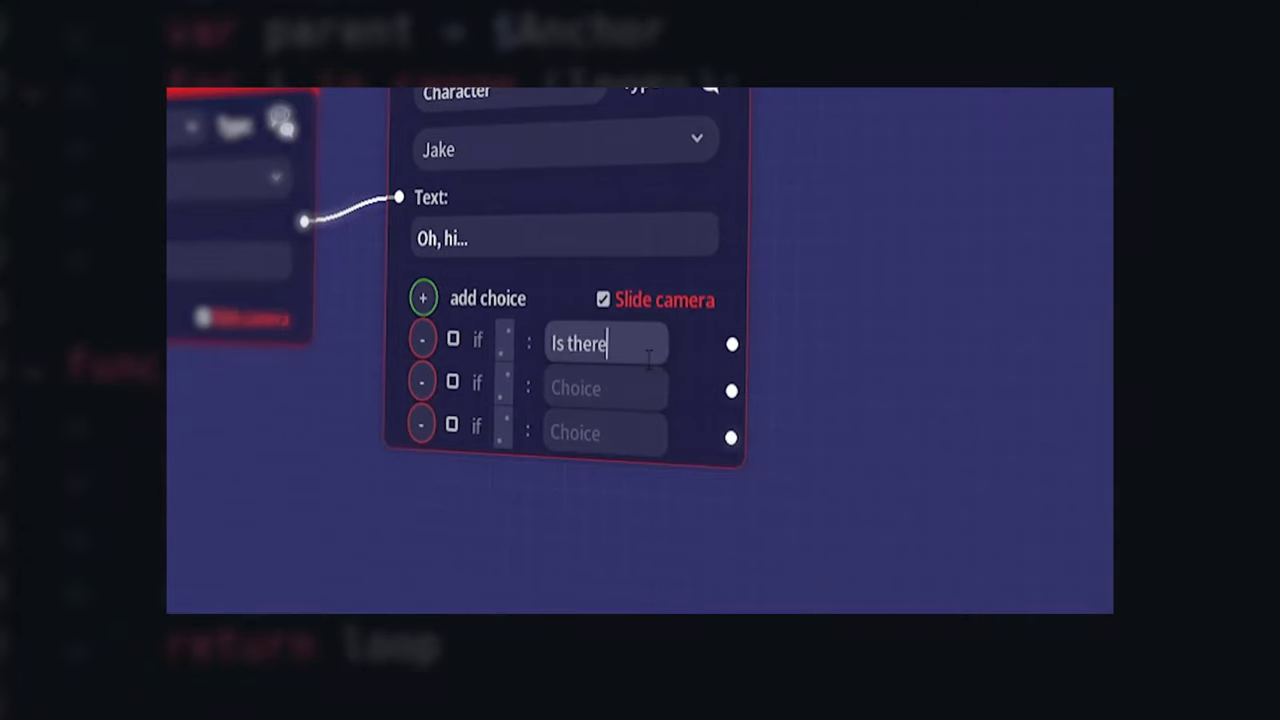
pyautogui.write('g wrong?')
pyautogui.click(580, 388)
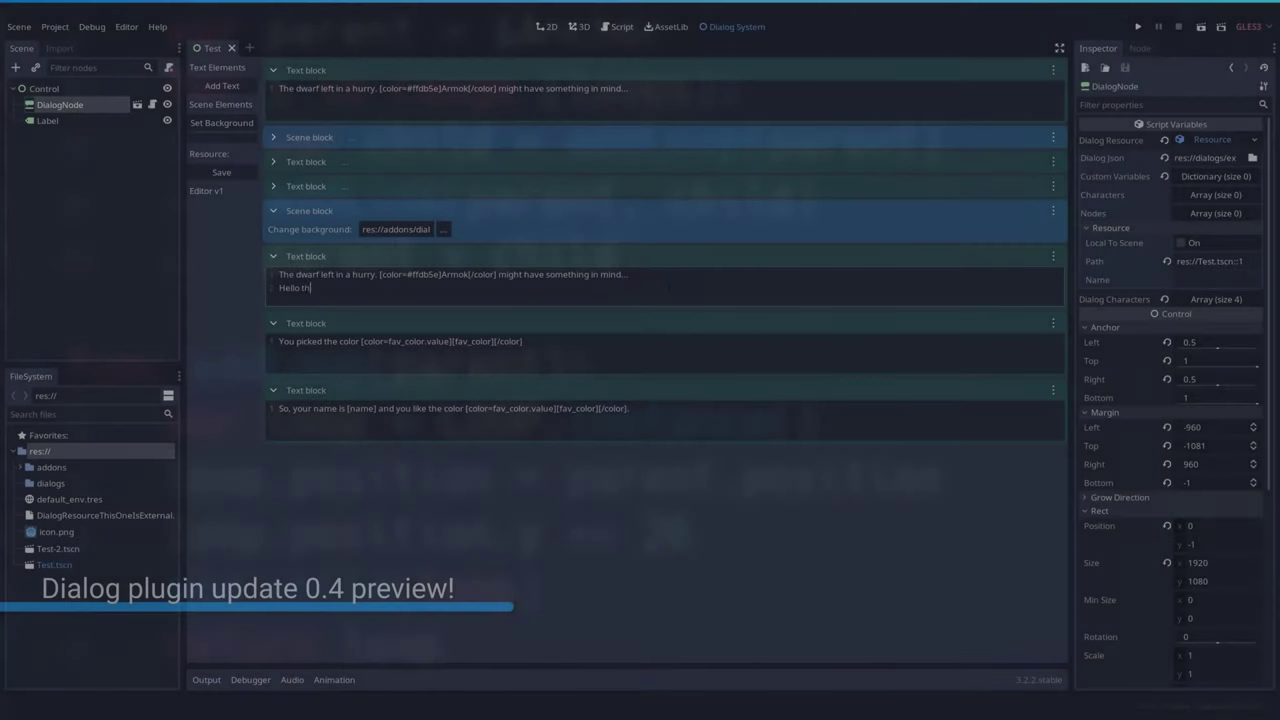
# Complete the text block's second line as "Hello there youtube!" and add another text block to the dialog.
pyautogui.write('utube!')
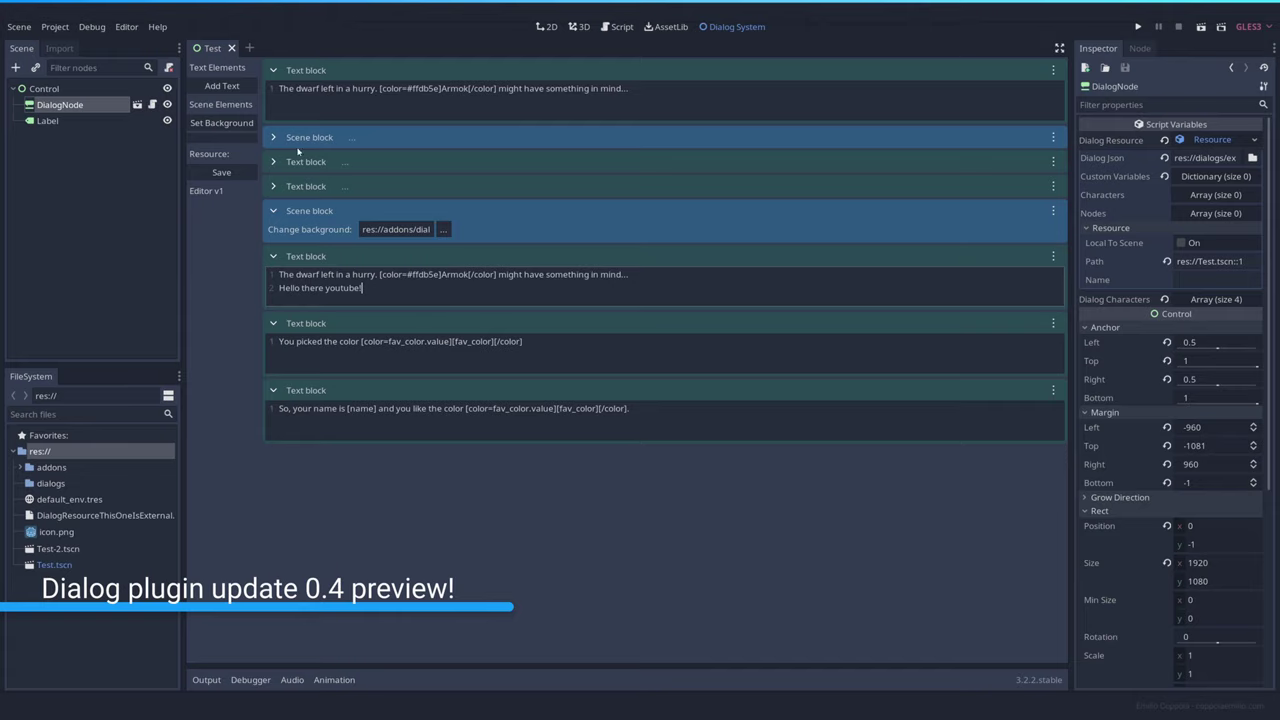
pyautogui.click(222, 87)
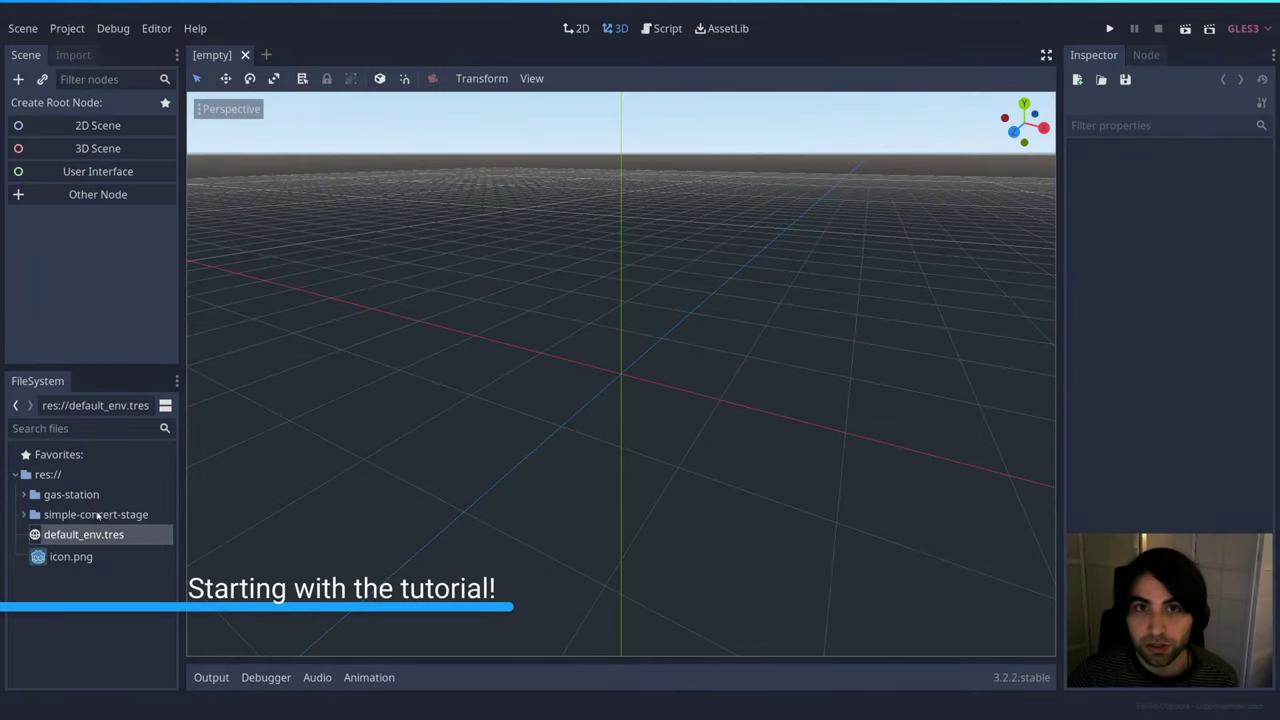
# Examine the files in the gas-station source folder gsSF, including gas-station.fbx.
pyautogui.click(33, 520)
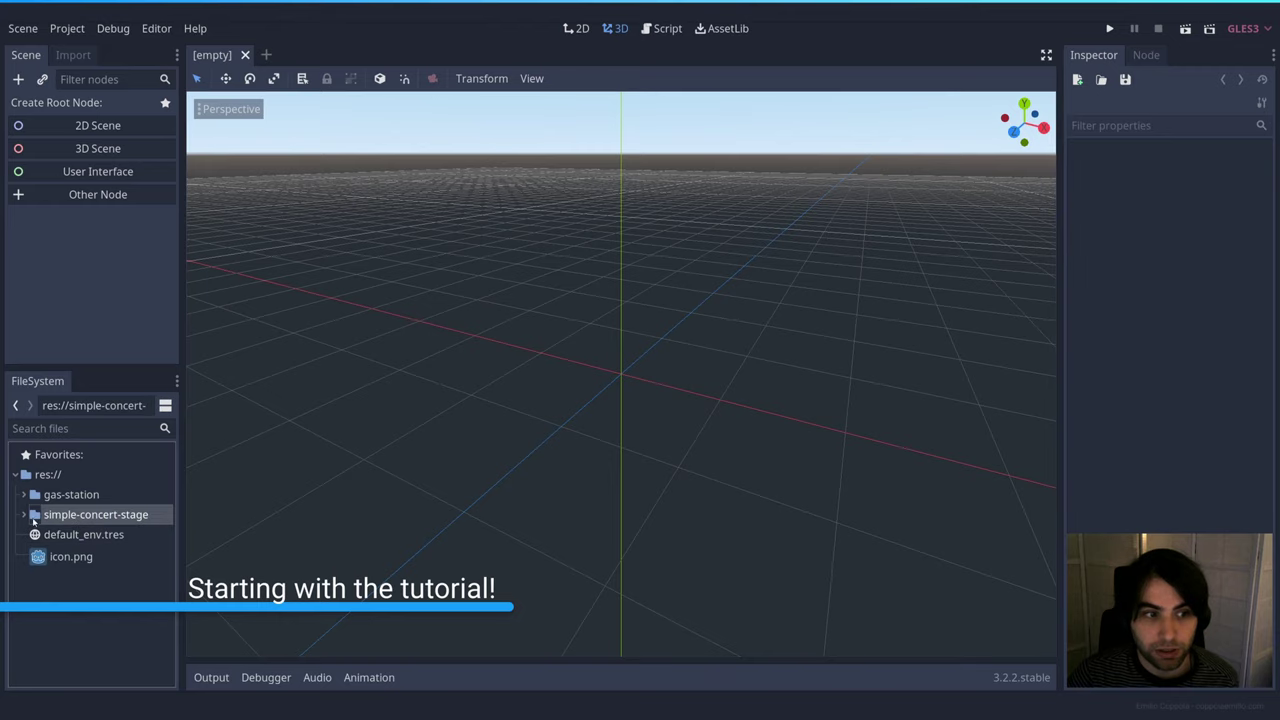
pyautogui.click(23, 514)
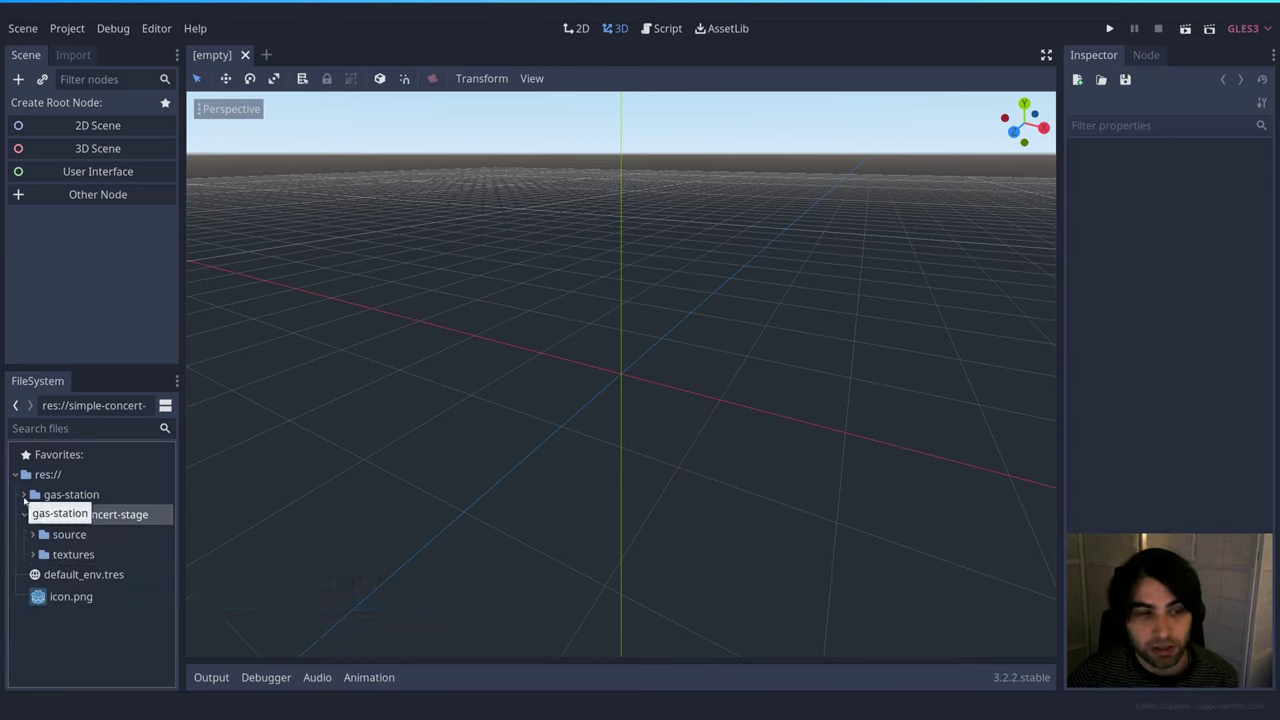
pyautogui.click(24, 495)
pyautogui.click(33, 514)
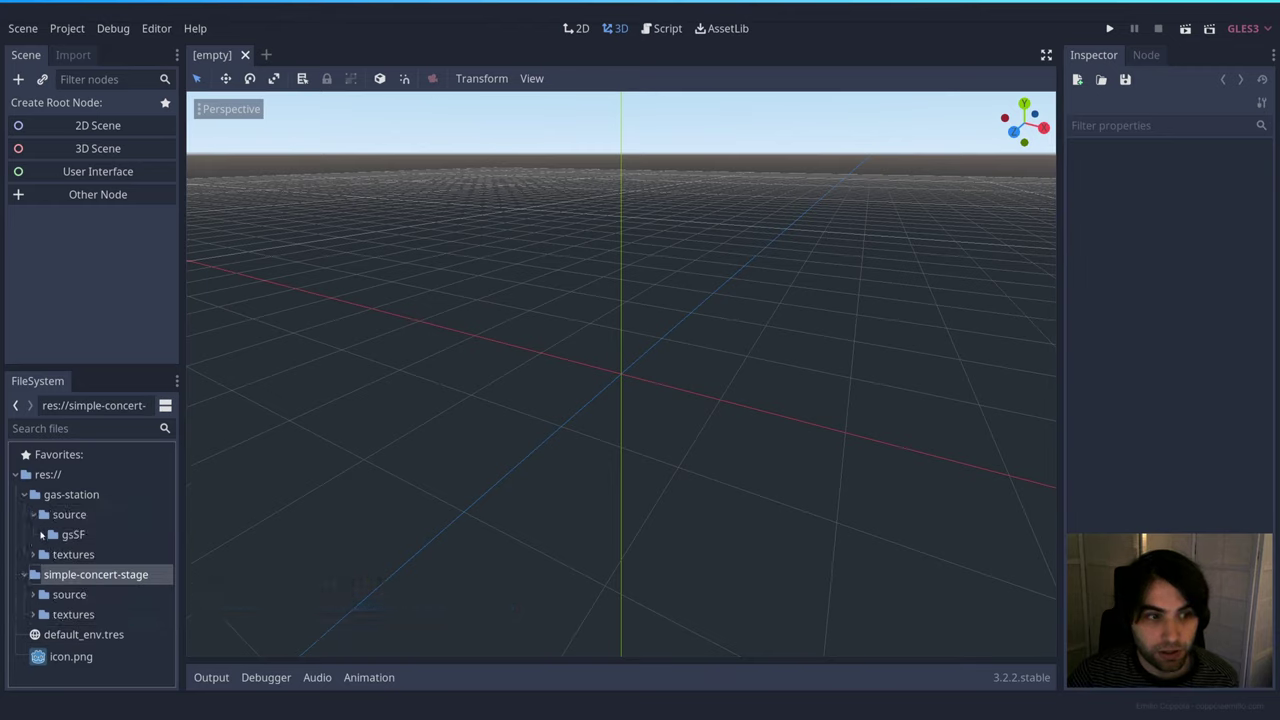
pyautogui.click(42, 535)
pyautogui.scroll(-3, 94, 482)
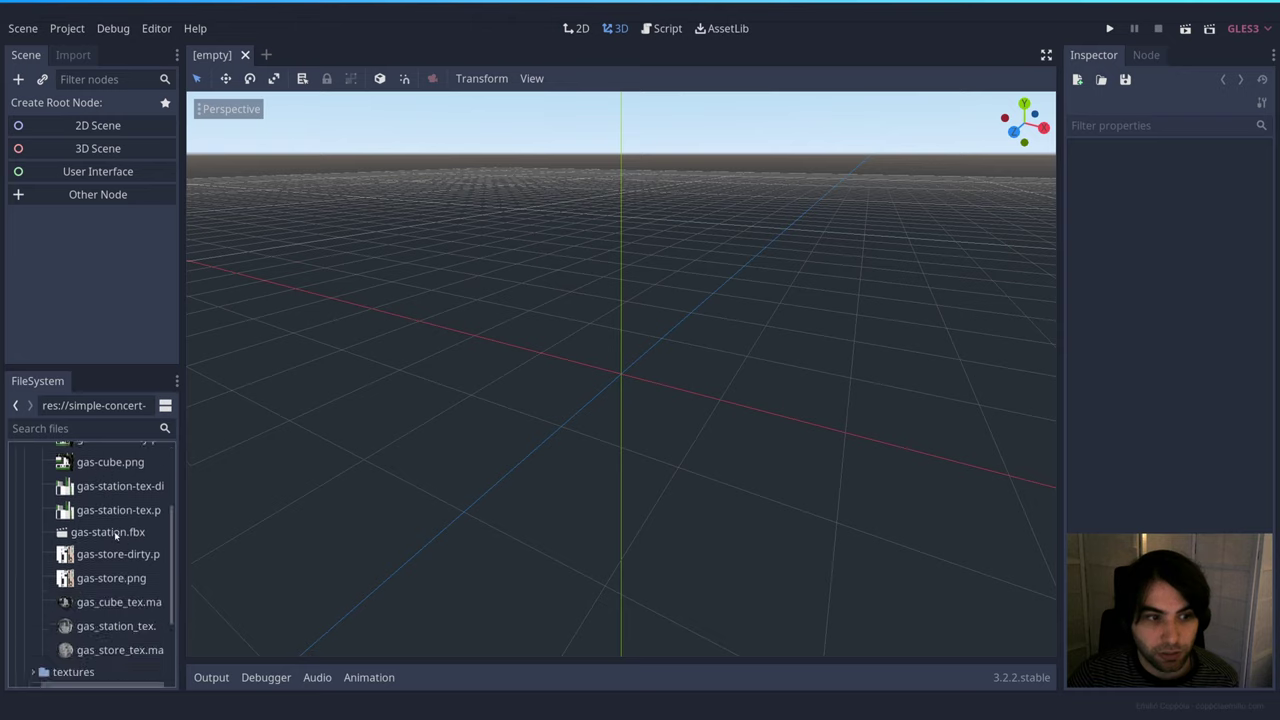
pyautogui.click(112, 537)
pyautogui.scroll(-2, 144, 539)
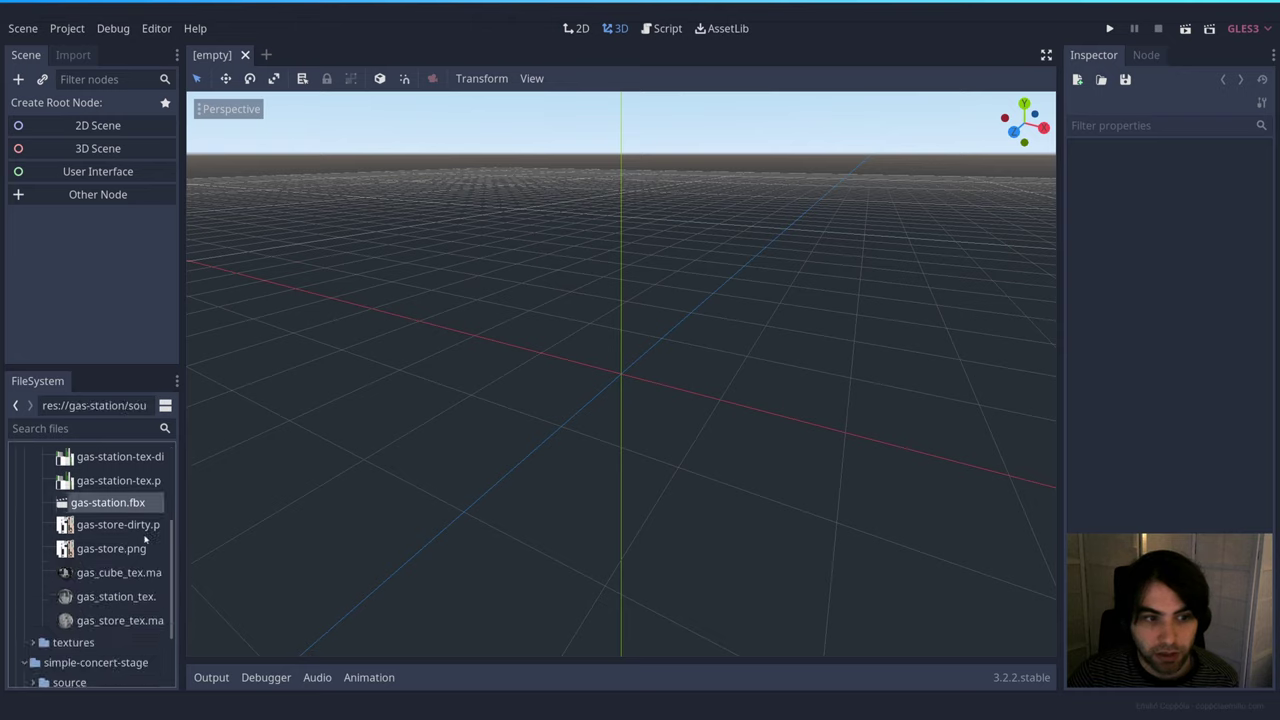
pyautogui.scroll(2, 134, 532)
pyautogui.scroll(-3, 120, 545)
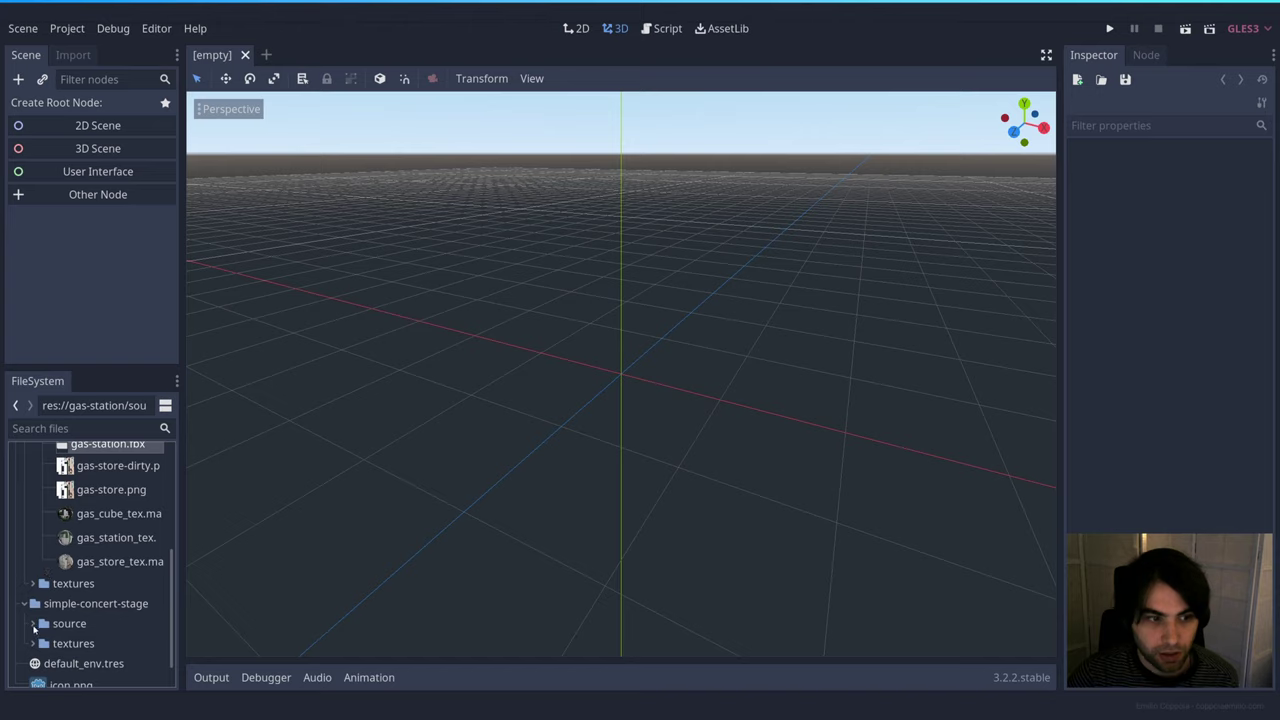
# Look into the simple-concert-stage source folder, then collapse it and the gas-station folder.
pyautogui.click(33, 624)
pyautogui.scroll(-3, 35, 628)
pyautogui.click(33, 536)
pyautogui.click(27, 583)
pyautogui.scroll(8, 78, 584)
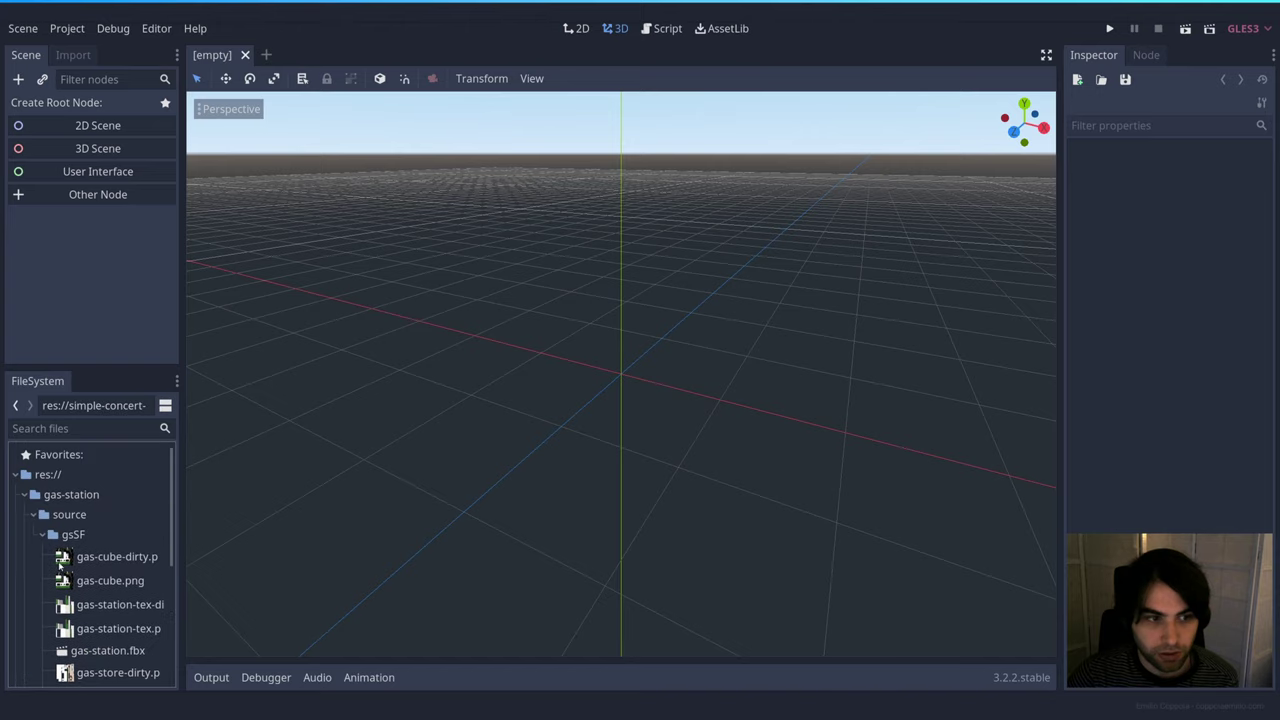
pyautogui.click(24, 494)
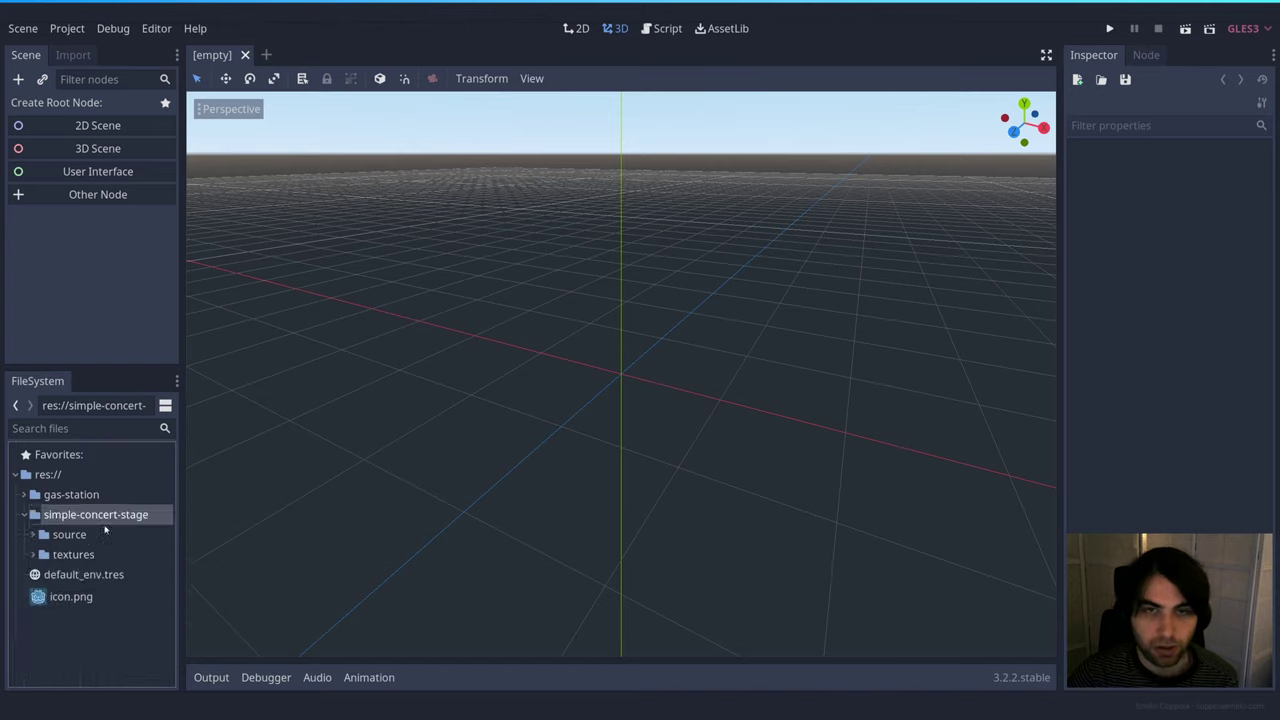
pyautogui.click(108, 622)
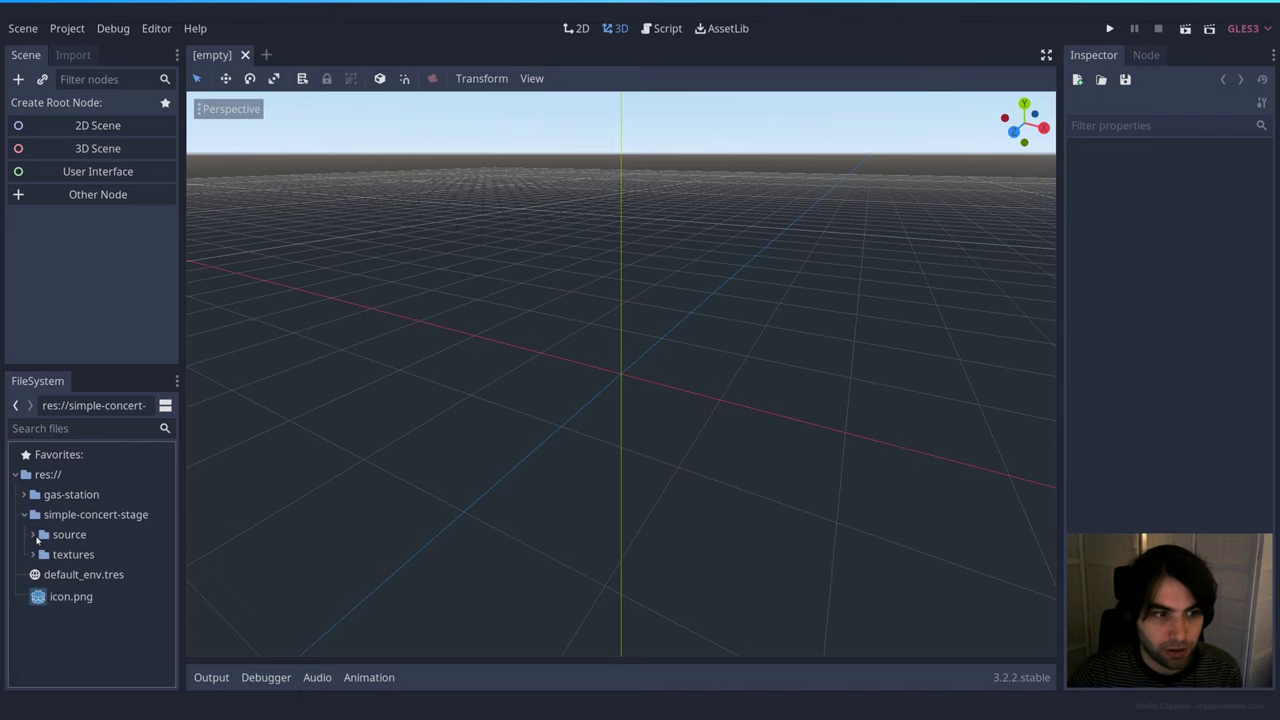
# Create a new scene with a 3D root node and save it as Concert.tscn.
pyautogui.click(128, 148)
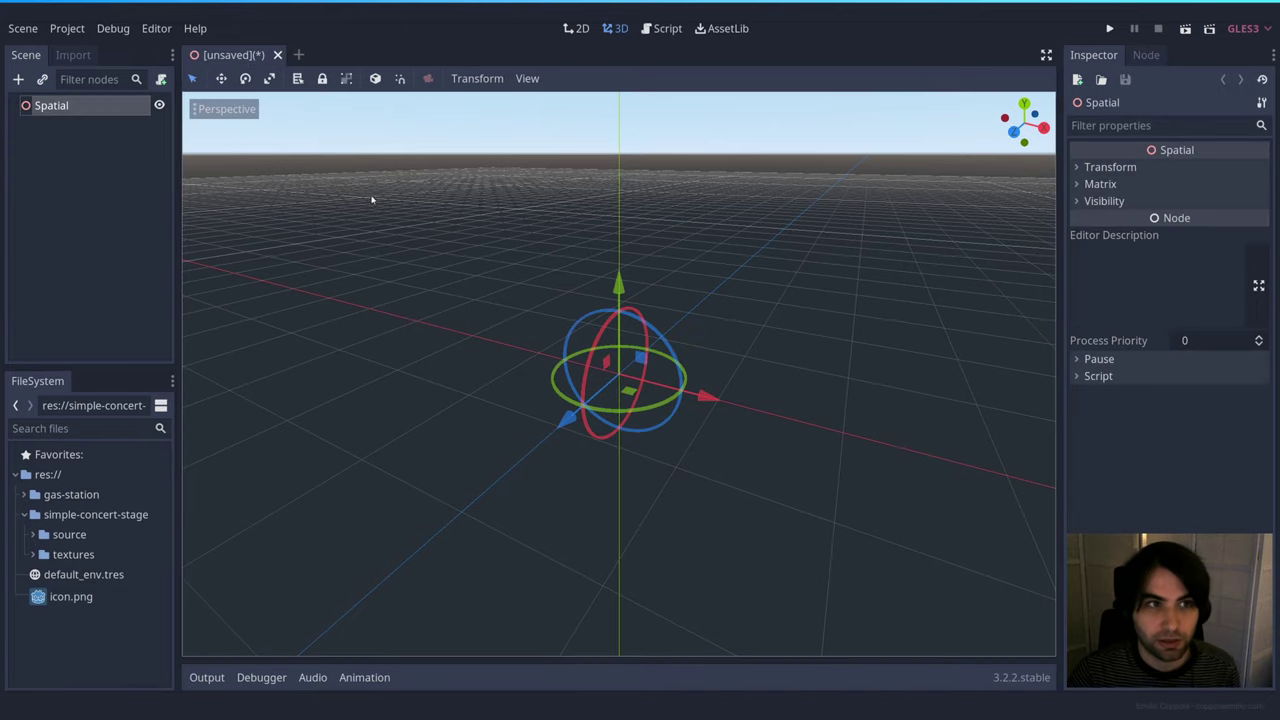
pyautogui.hotkey('ctrl', 's')
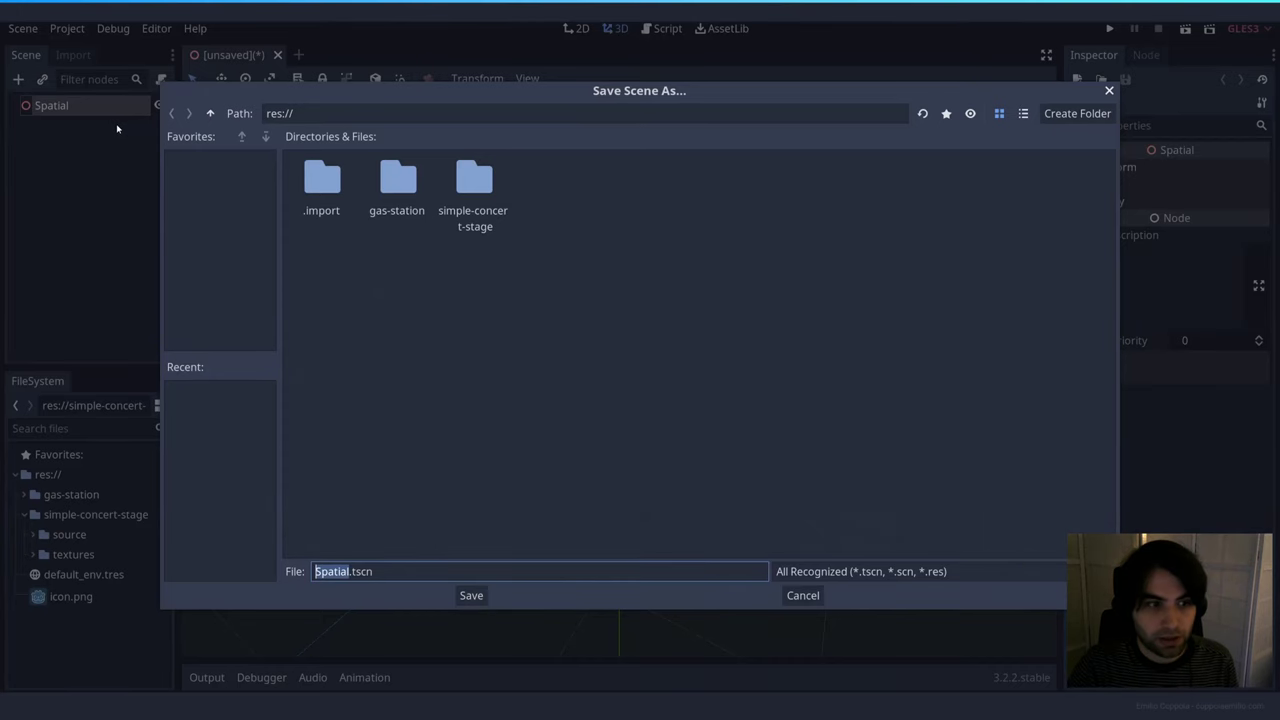
pyautogui.write('S')
pyautogui.write('Concert')
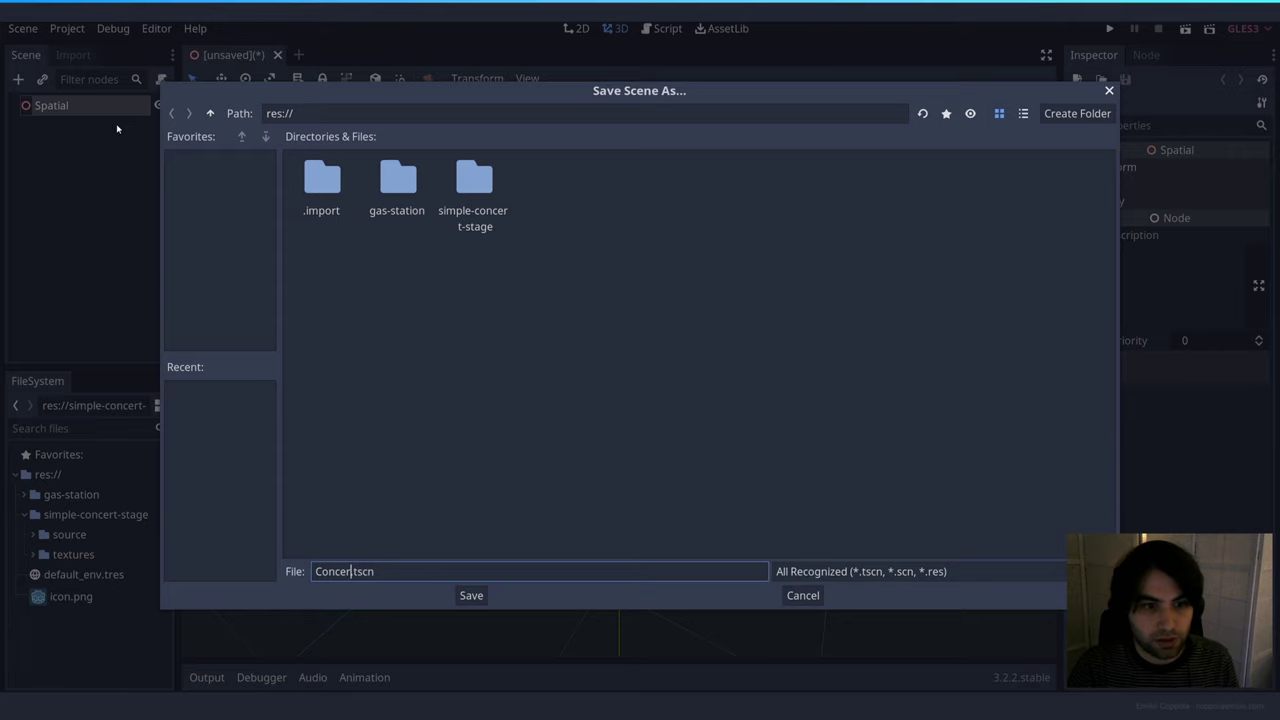
pyautogui.press('Return')
# Add stage.fbx from the simple-concert-stage source folder to the Concert scene and view the stage up close.
pyautogui.scroll(3, 549, 250)
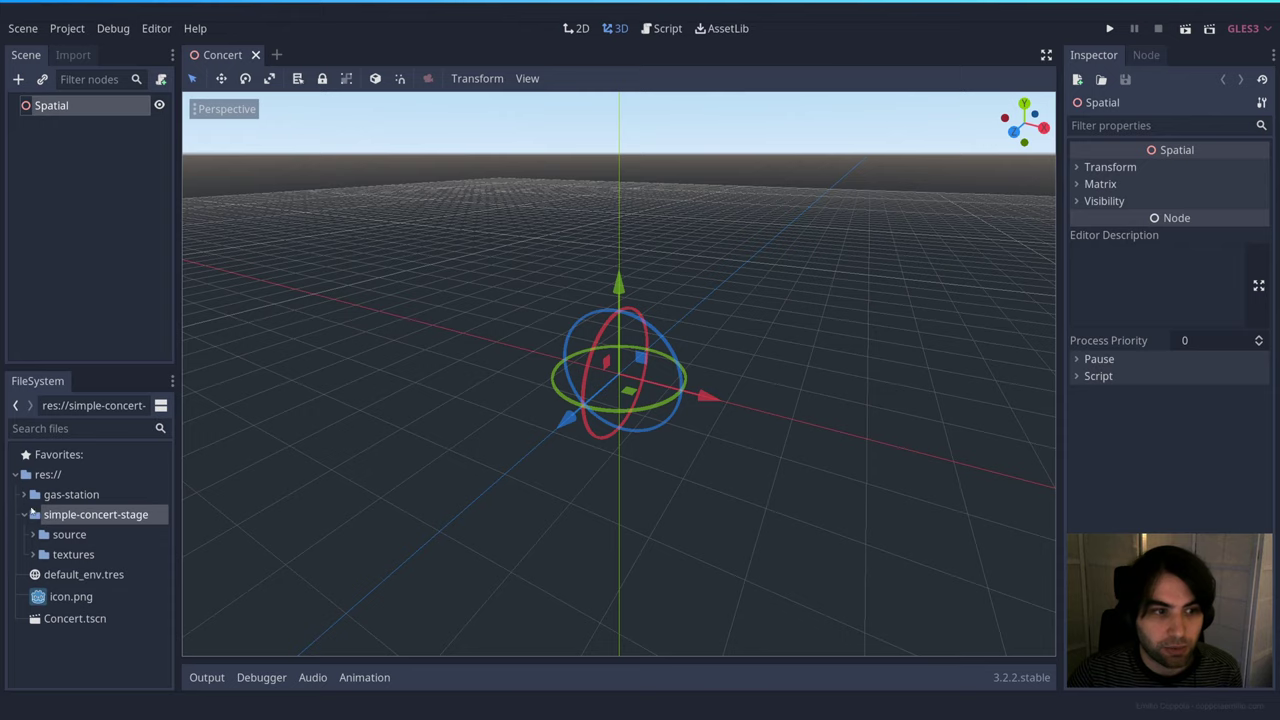
pyautogui.click(34, 554)
pyautogui.click(34, 537)
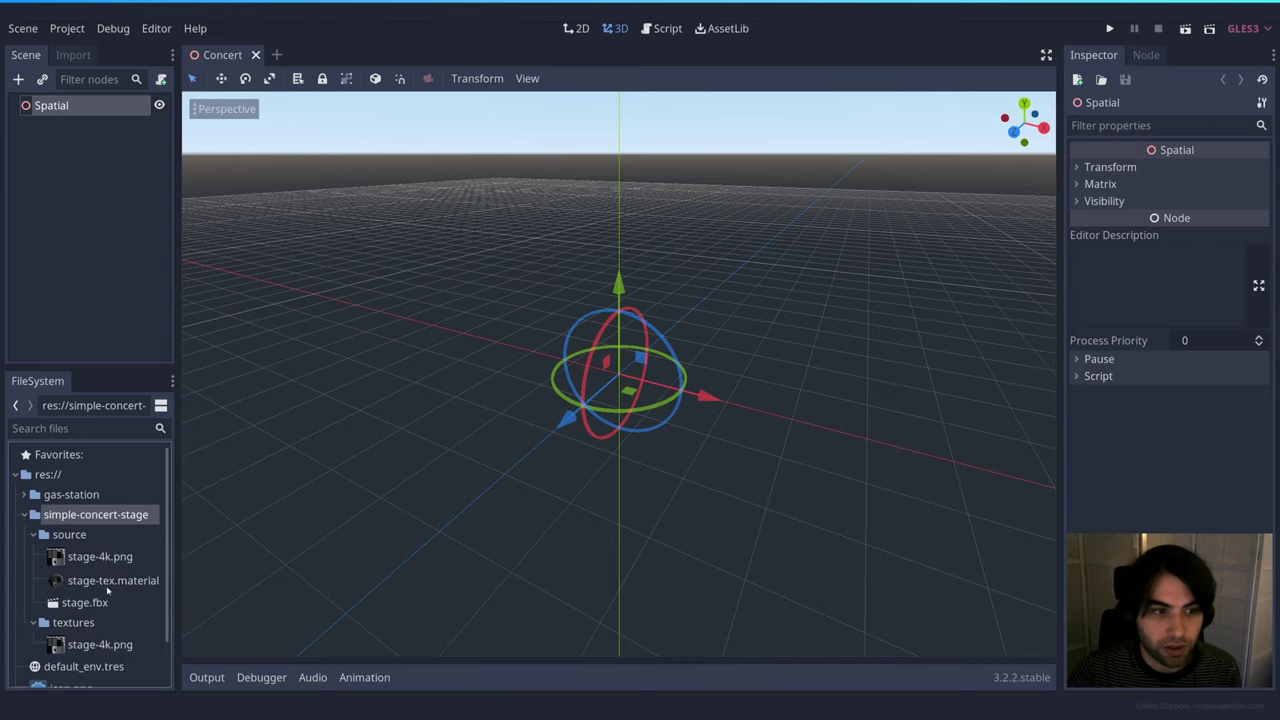
pyautogui.moveTo(84, 604); pyautogui.dragTo(478, 252)
pyautogui.press('s')
pyautogui.press('d')
pyautogui.moveTo(799, 466); pyautogui.dragTo(805, 404, button='right')
pyautogui.scroll(5, 618, 374)
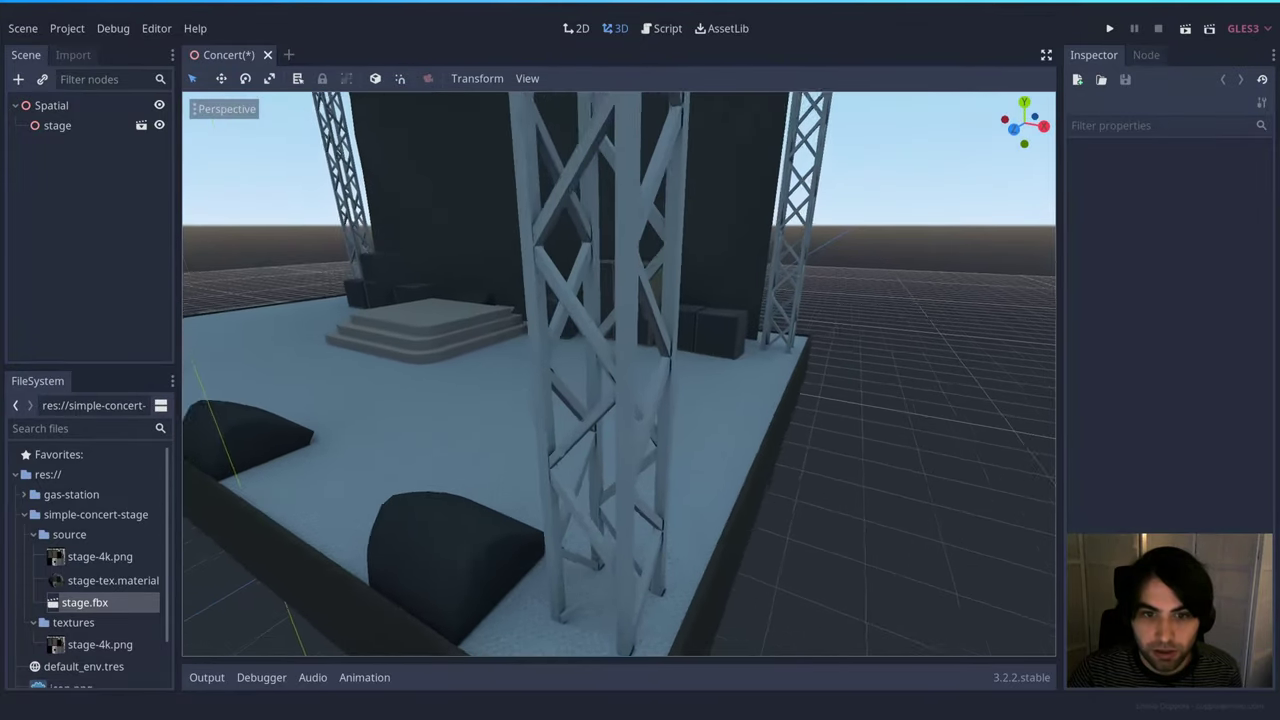
pyautogui.press('a')
pyautogui.moveTo(618, 374); pyautogui.dragTo(770, 374, button='right')
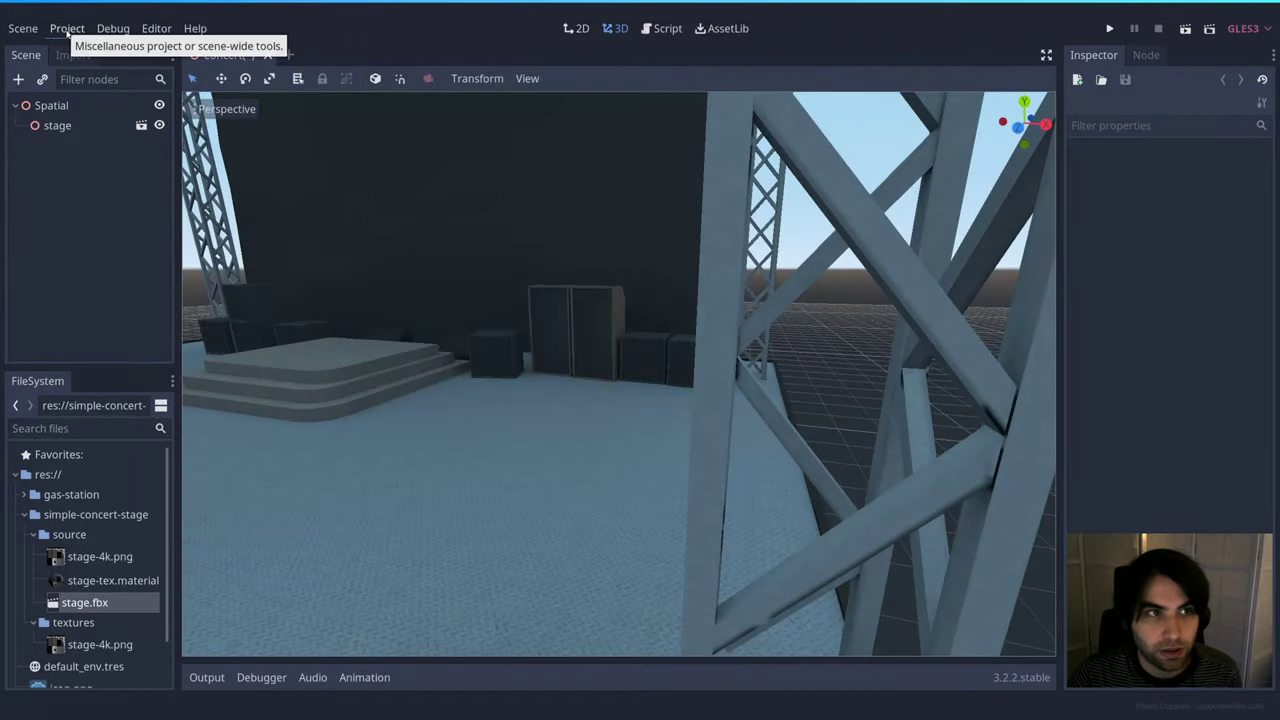
# Set the project's rendering quality MSAA filter to 8x in the project settings.
pyautogui.click(67, 28)
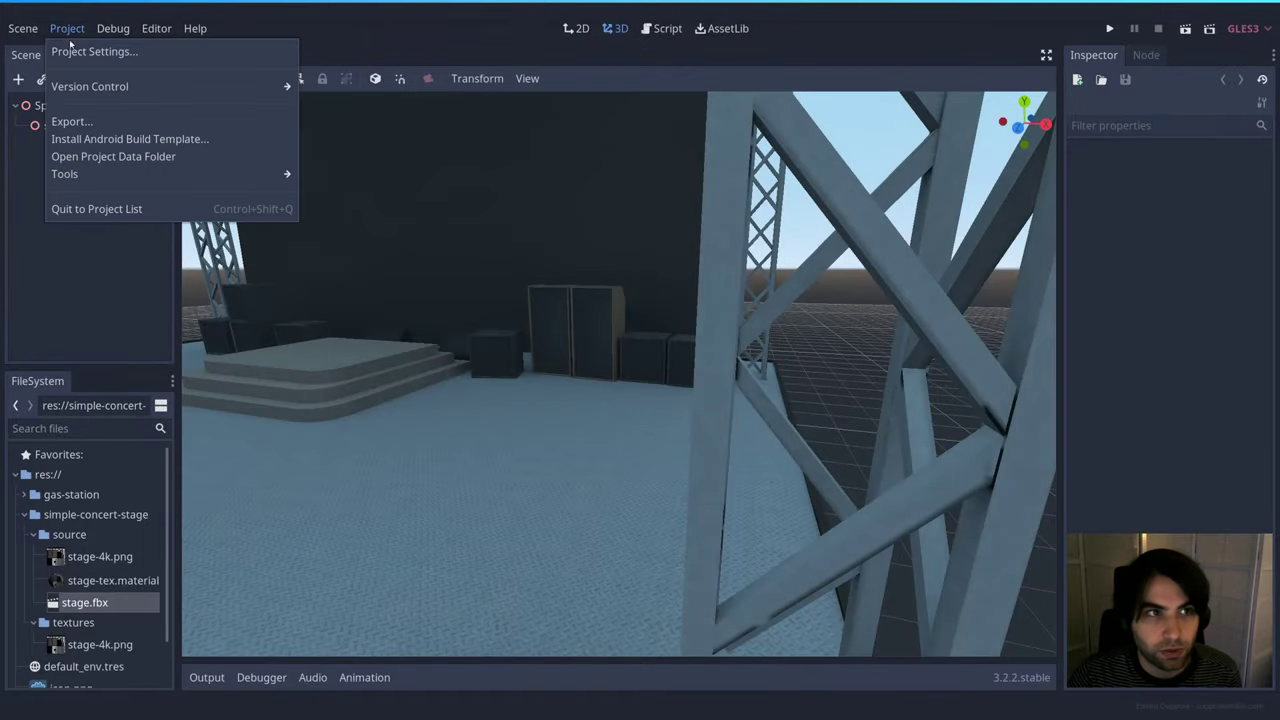
pyautogui.click(80, 48)
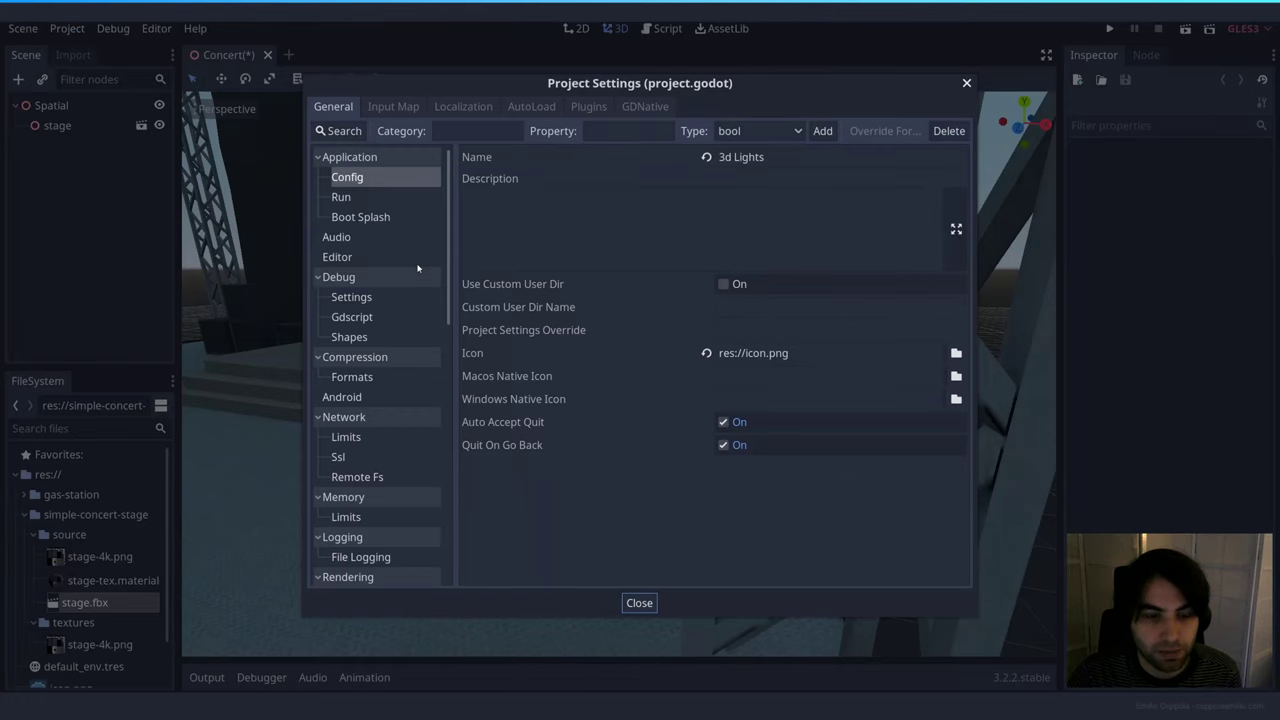
pyautogui.scroll(-5, 420, 300)
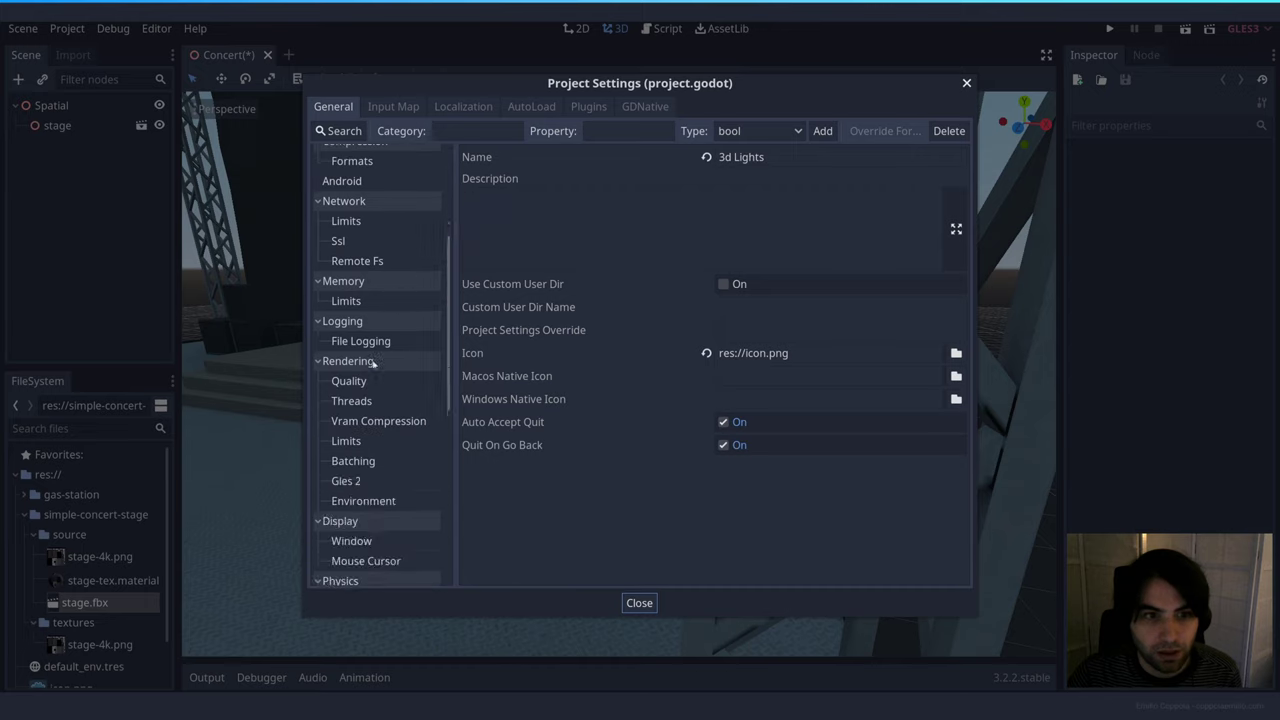
pyautogui.click(350, 381)
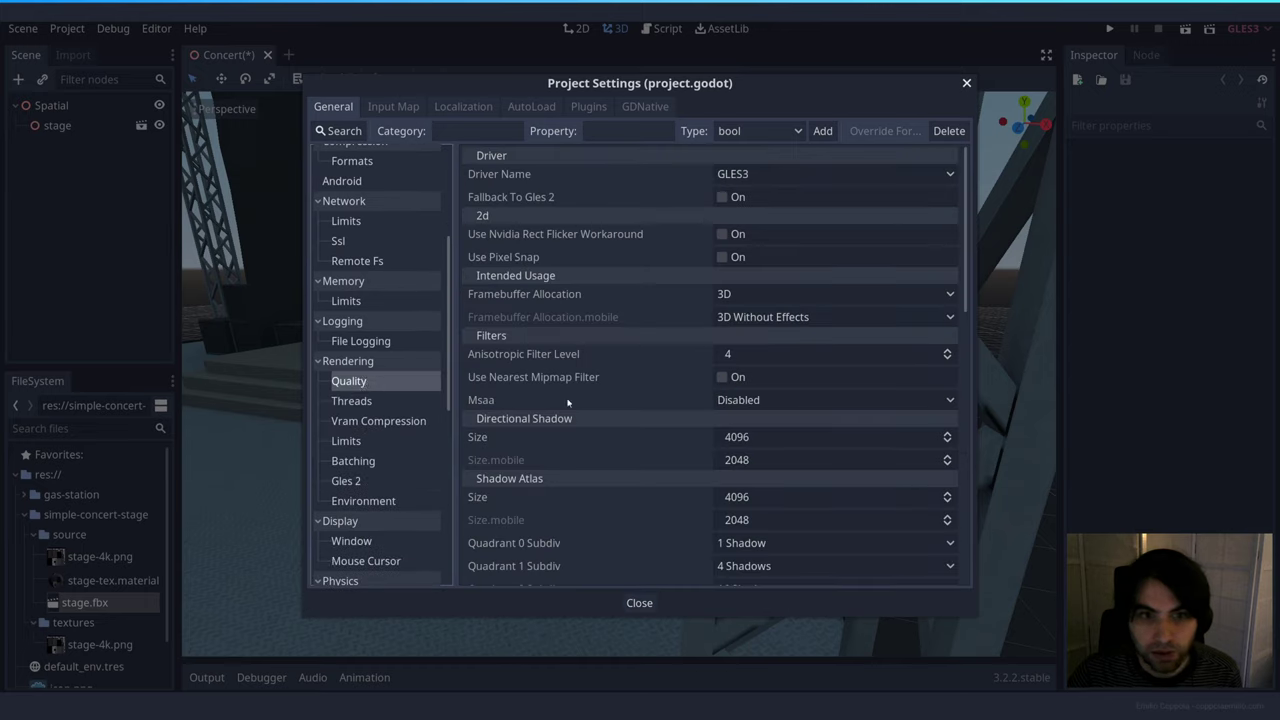
pyautogui.click(752, 400)
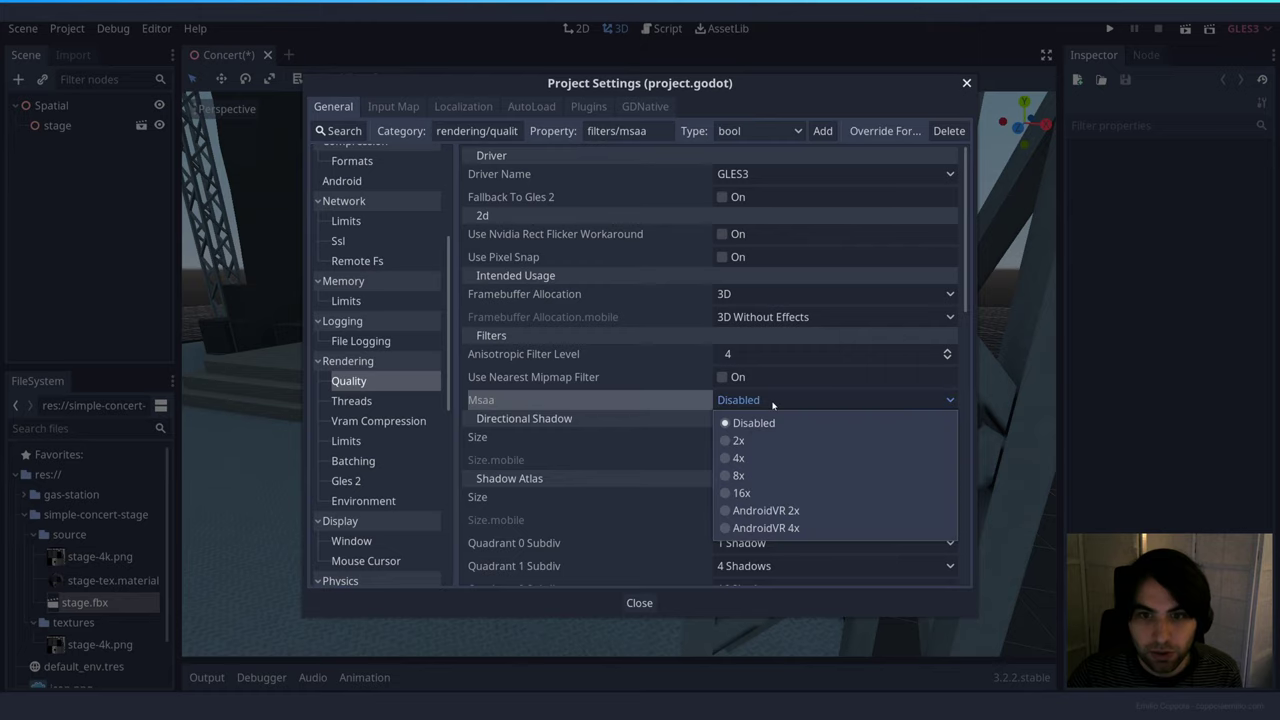
pyautogui.click(750, 476)
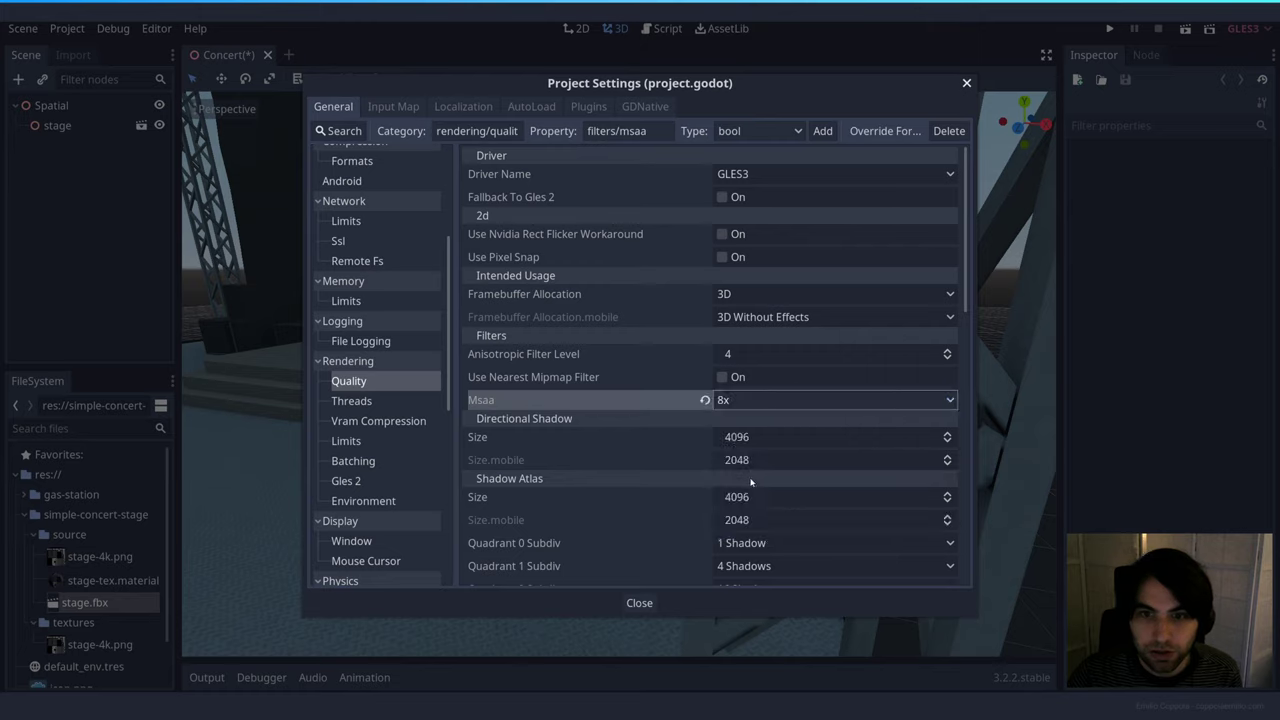
pyautogui.click(639, 603)
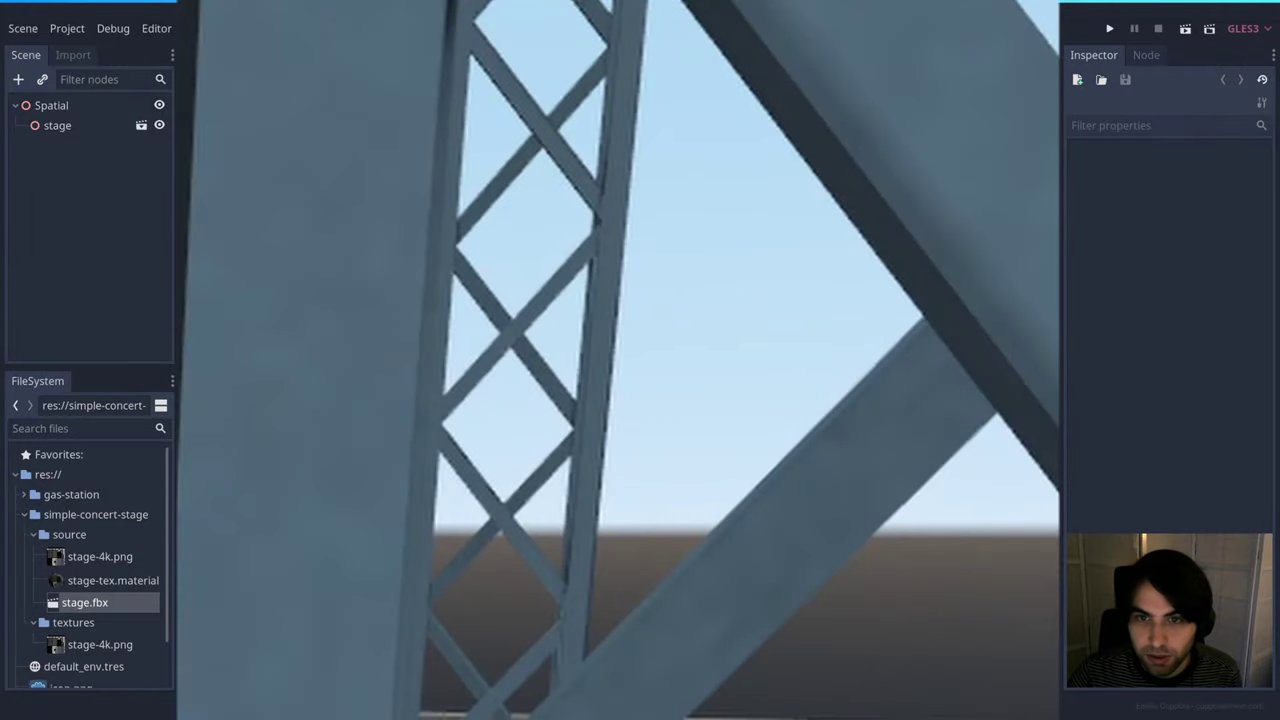
# Examine the concert stage model from the front, from a distance and closer up.
pyautogui.press('d')
pyautogui.moveTo(244, 555); pyautogui.dragTo(316, 595, button='right')
pyautogui.press('s')
pyautogui.press('s')
pyautogui.press('a')
pyautogui.press('w')
pyautogui.press('e')
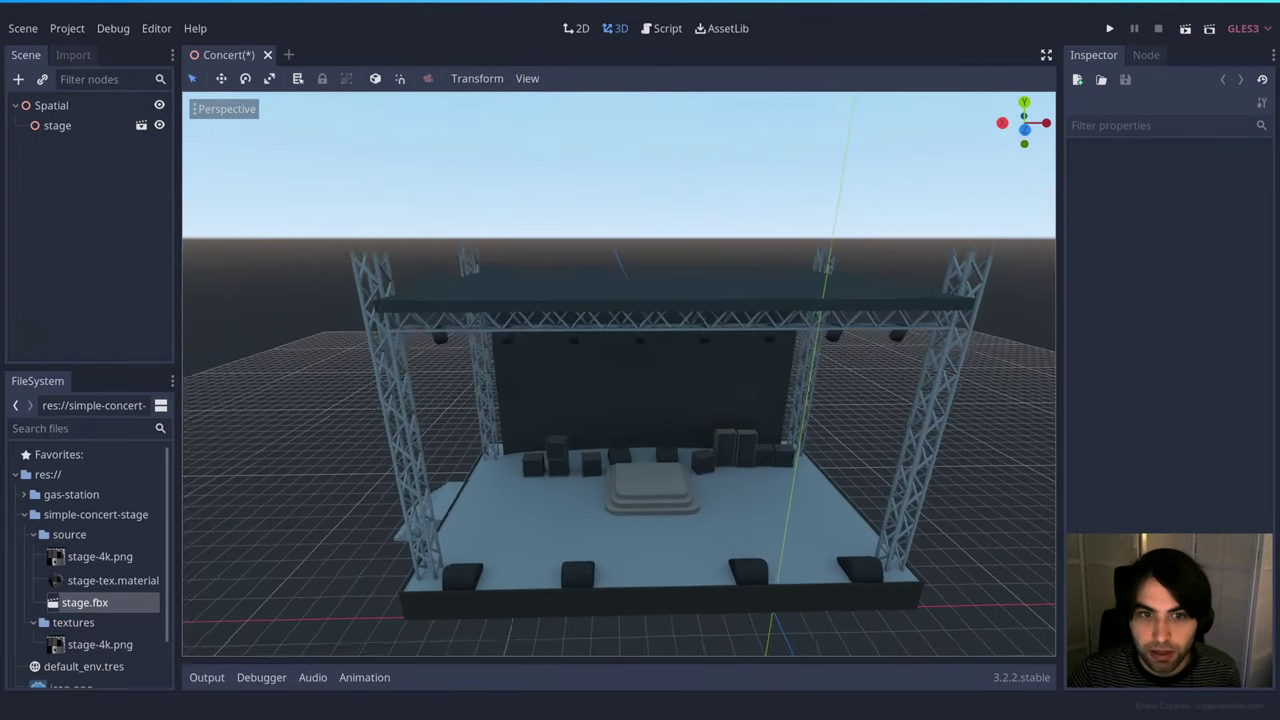
pyautogui.press('s')
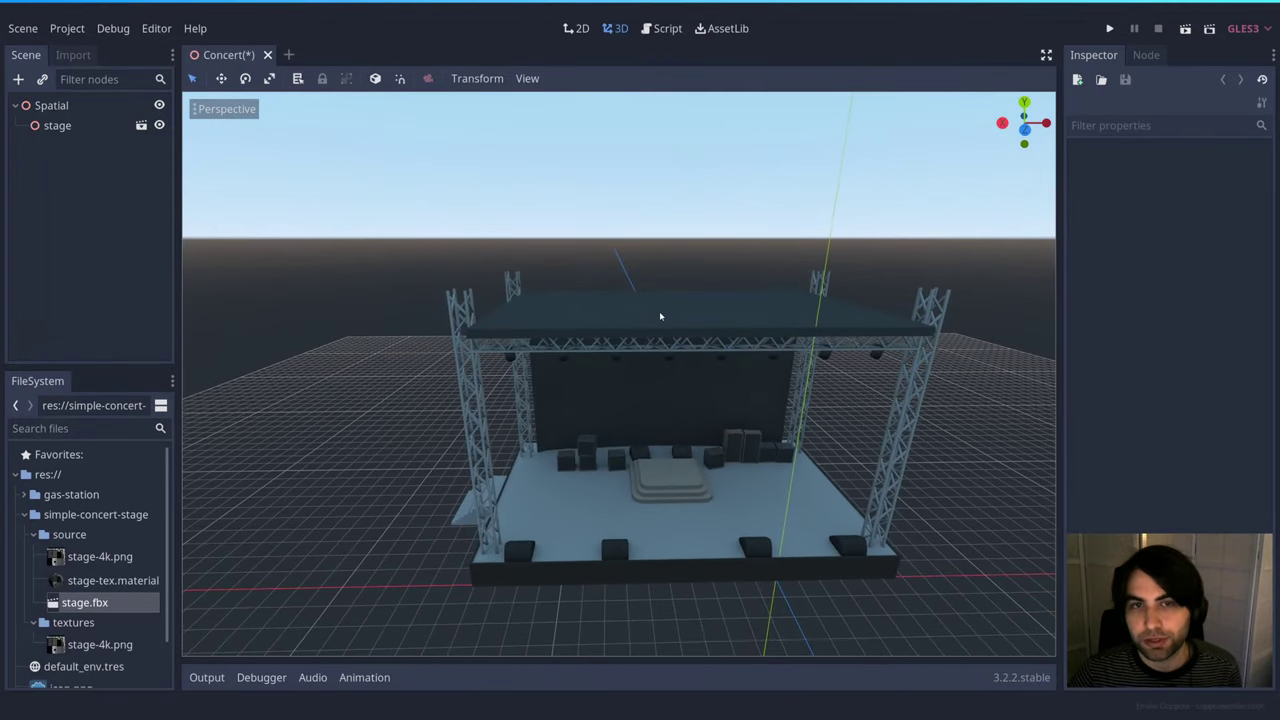
pyautogui.press('w')
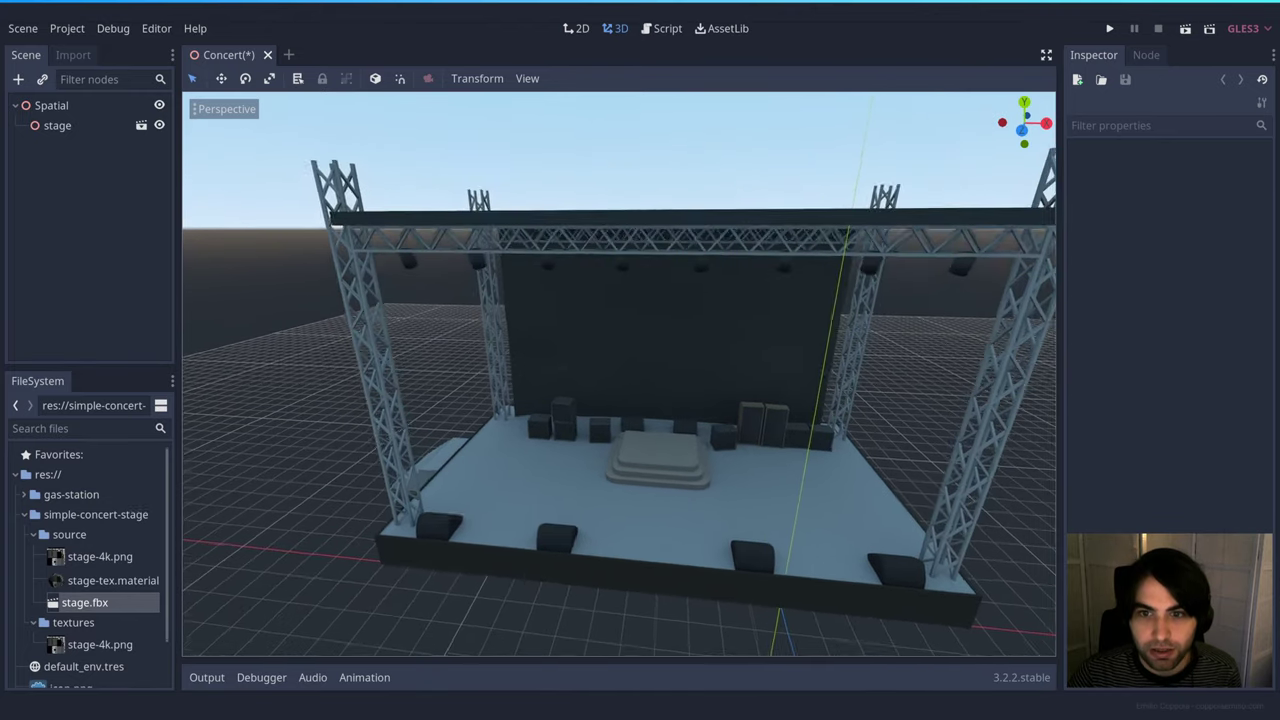
pyautogui.press('w')
pyautogui.moveTo(620, 380); pyautogui.dragTo(652, 366, button='right')
pyautogui.press('s')
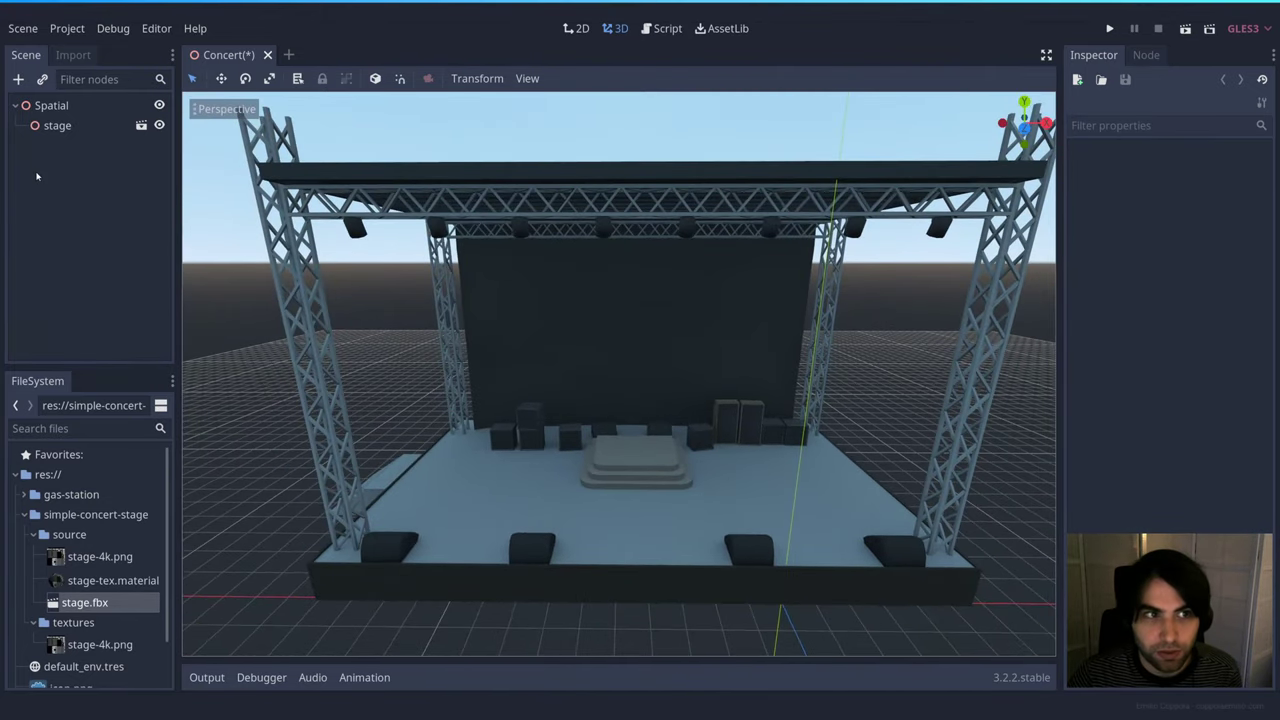
# Add a WorldEnvironment node under the Spatial root and assign a new Environment resource to it.
pyautogui.scroll(-1, 89, 495)
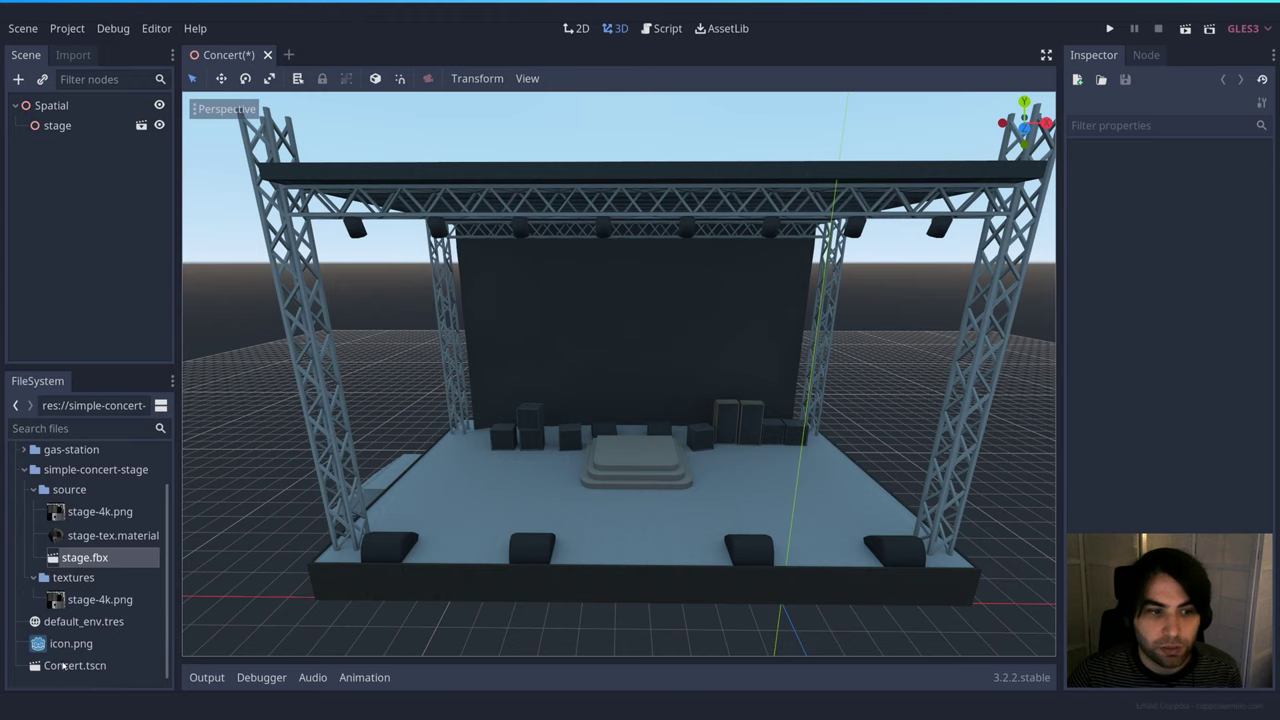
pyautogui.click(62, 626)
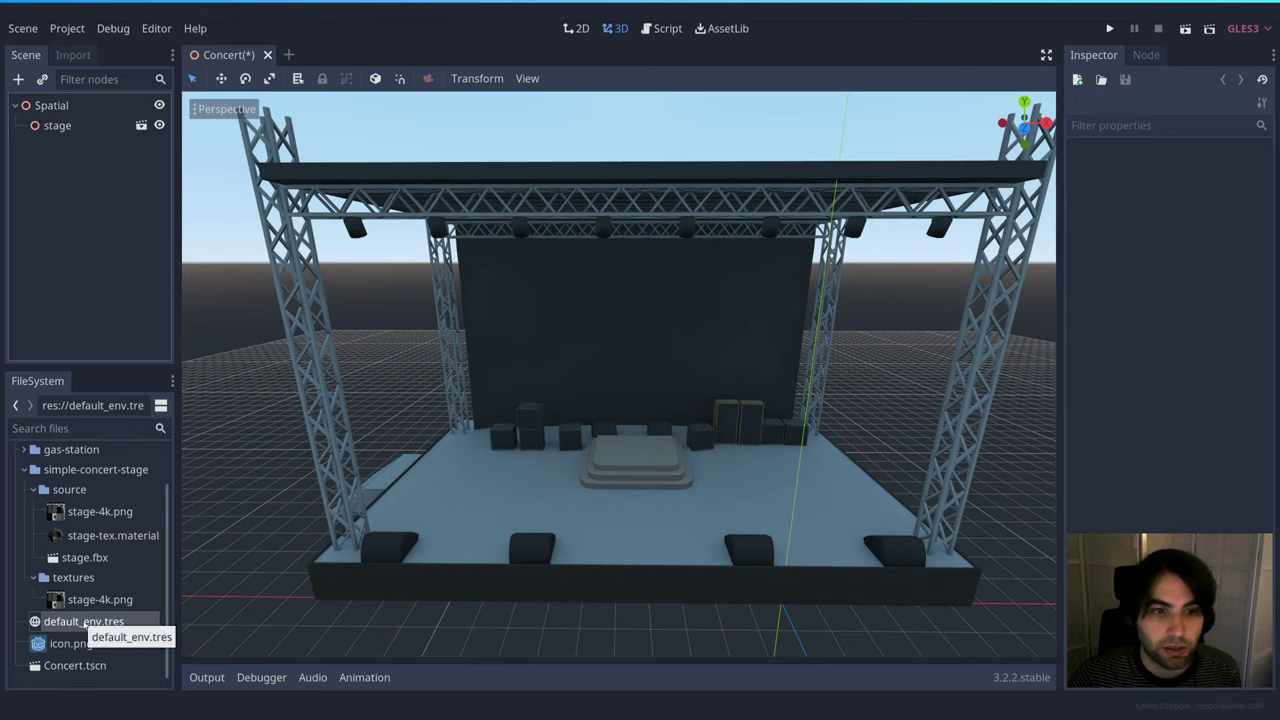
pyautogui.rightClick(55, 107)
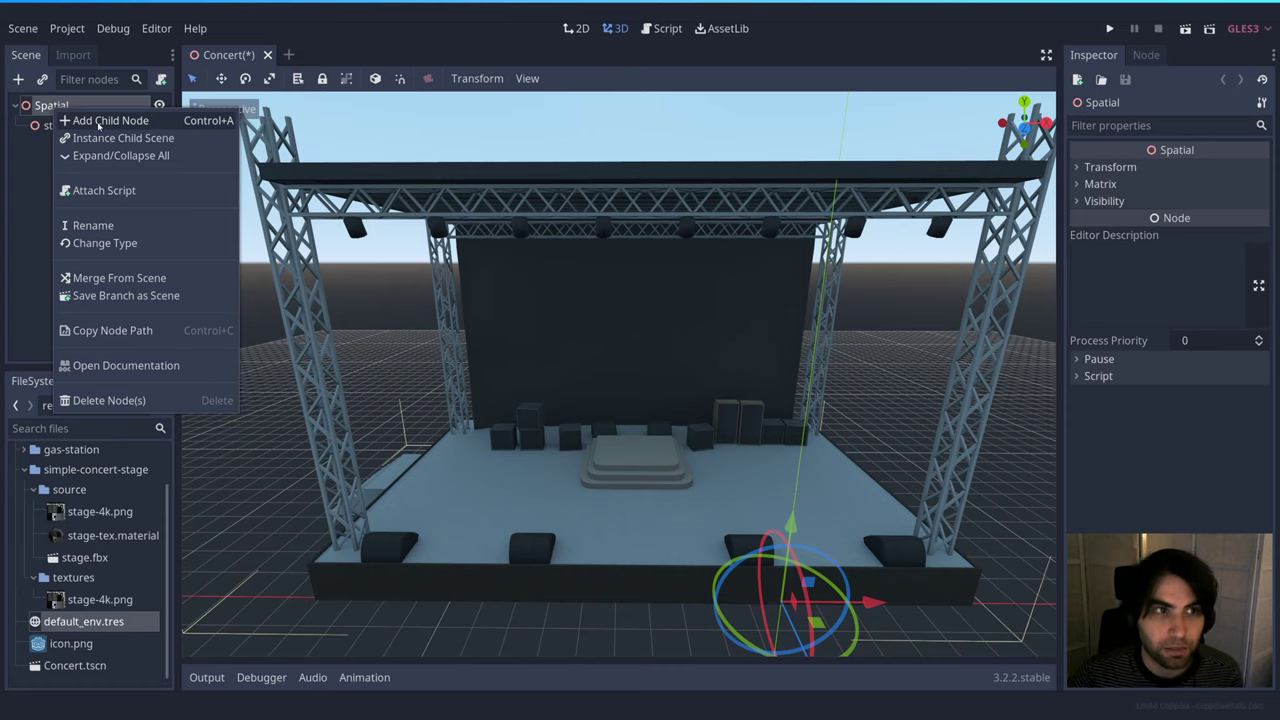
pyautogui.click(98, 121)
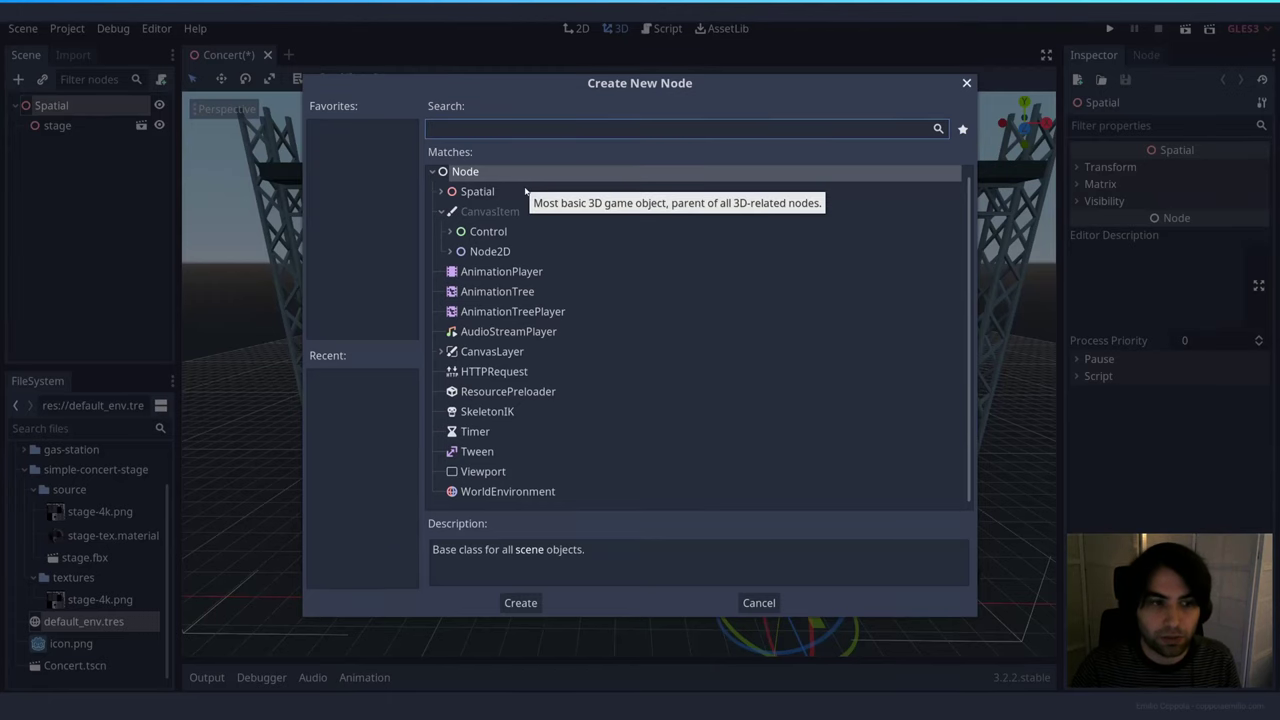
pyautogui.write('envi')
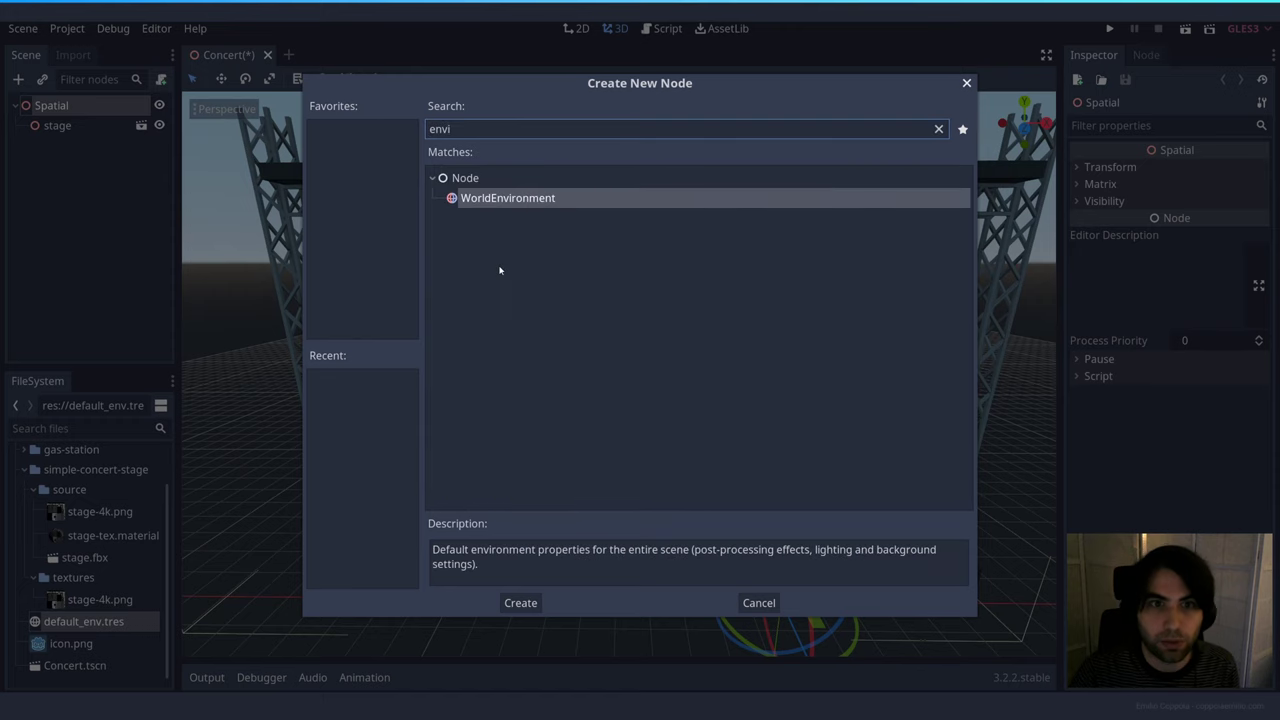
pyautogui.doubleClick(541, 198)
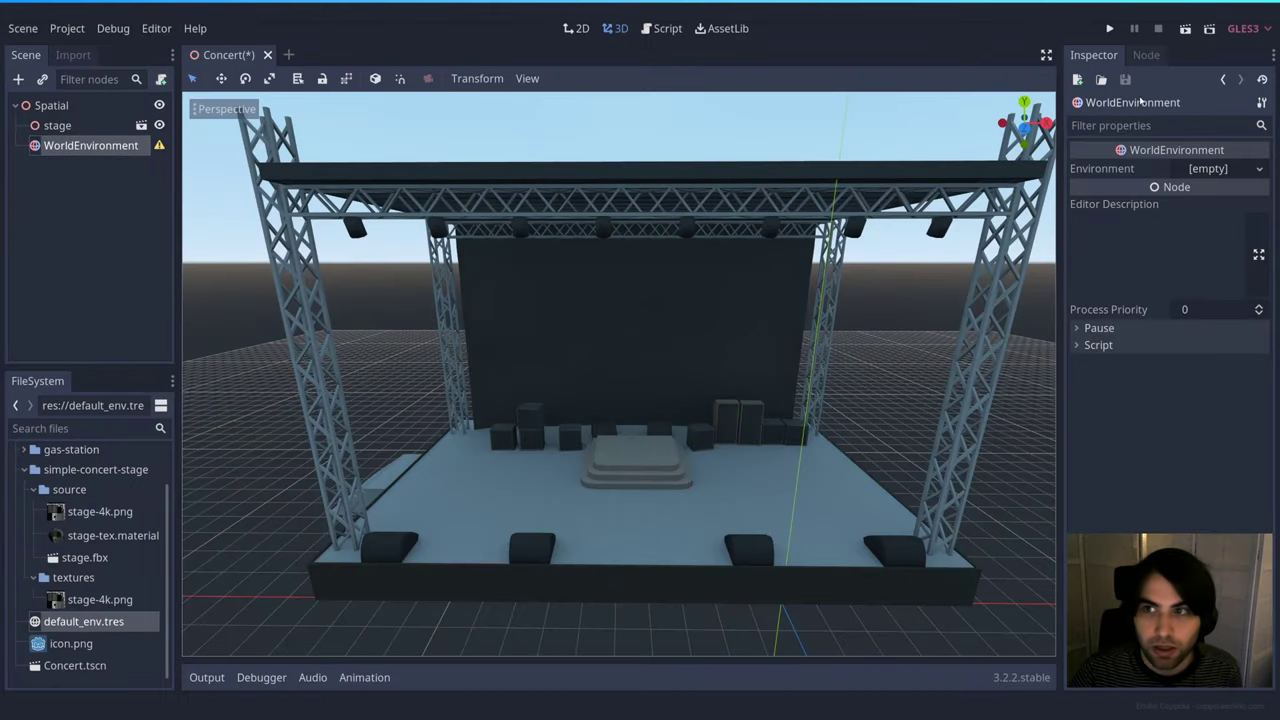
pyautogui.click(1236, 170)
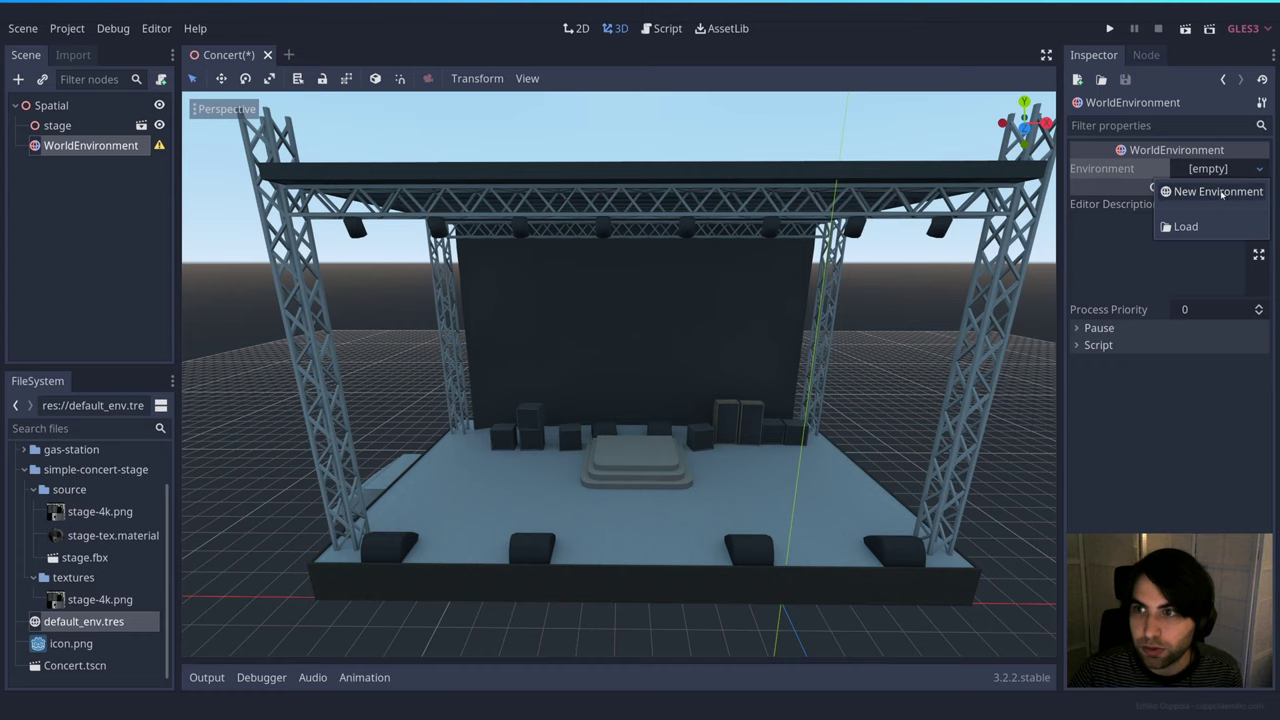
pyautogui.click(1215, 190)
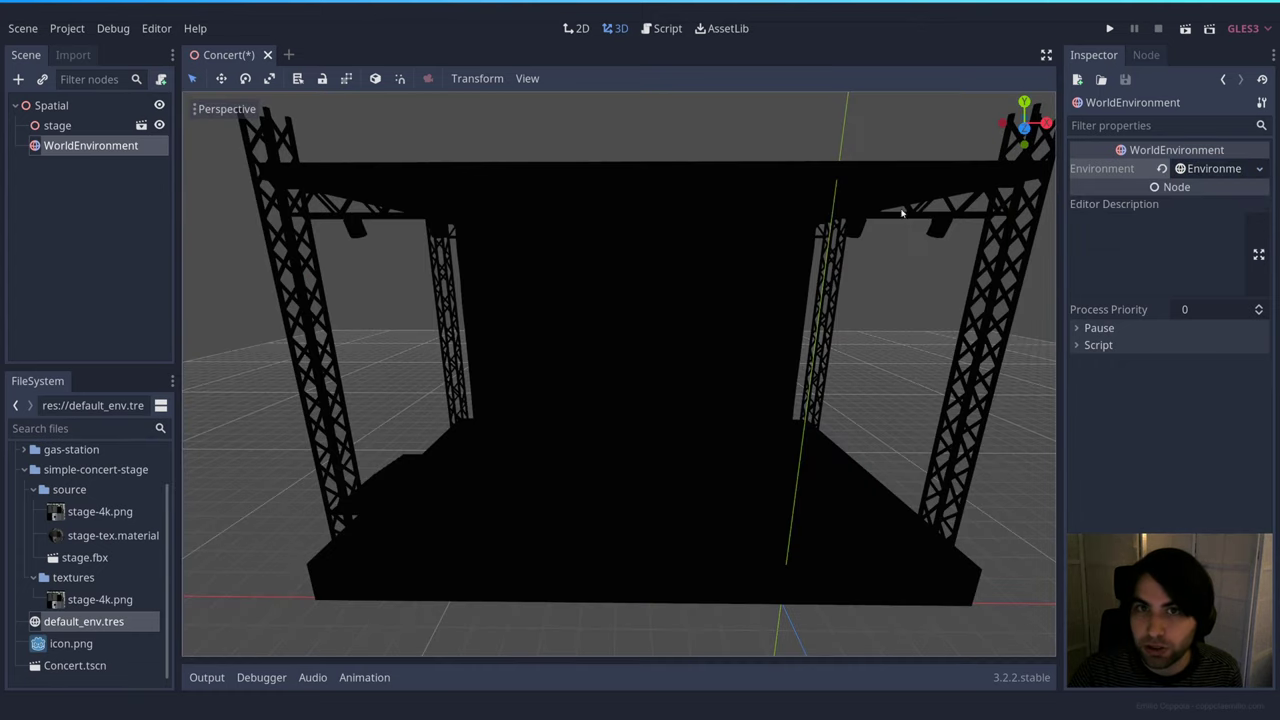
# Set the environment's background mode to Sky and assign a new ProceduralSky.
pyautogui.click(1207, 170)
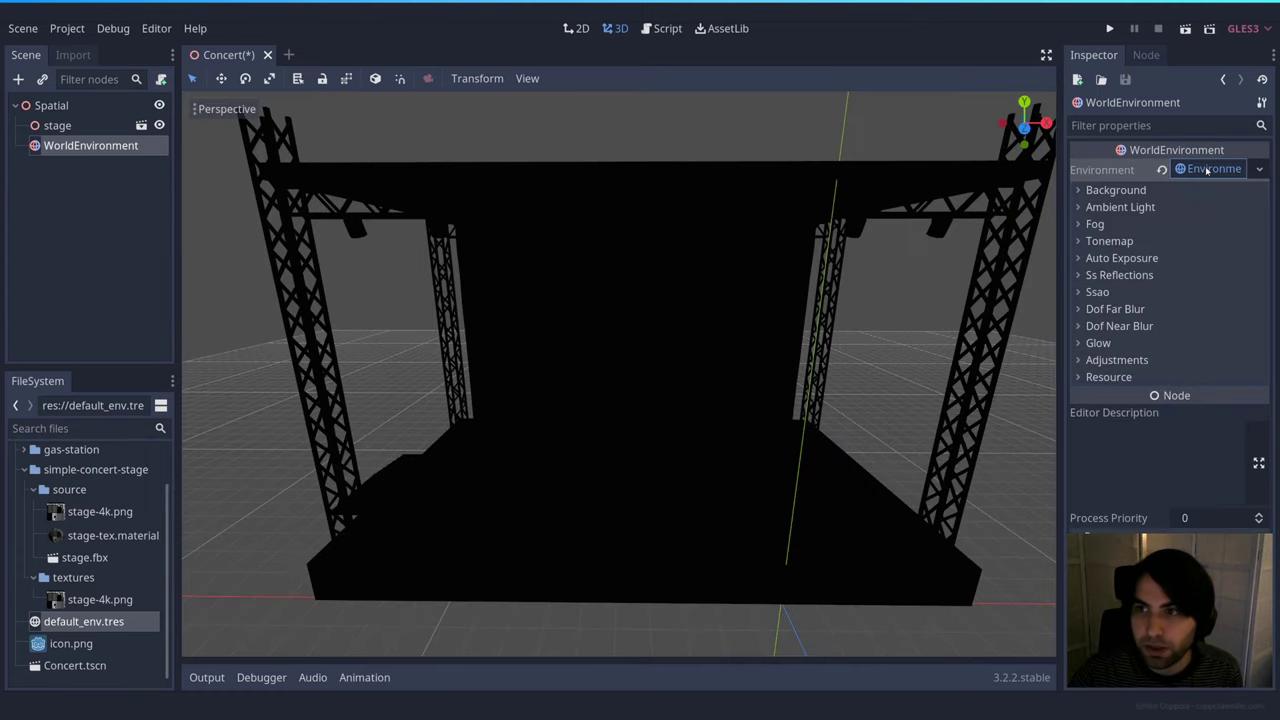
pyautogui.click(1115, 190)
pyautogui.click(1211, 209)
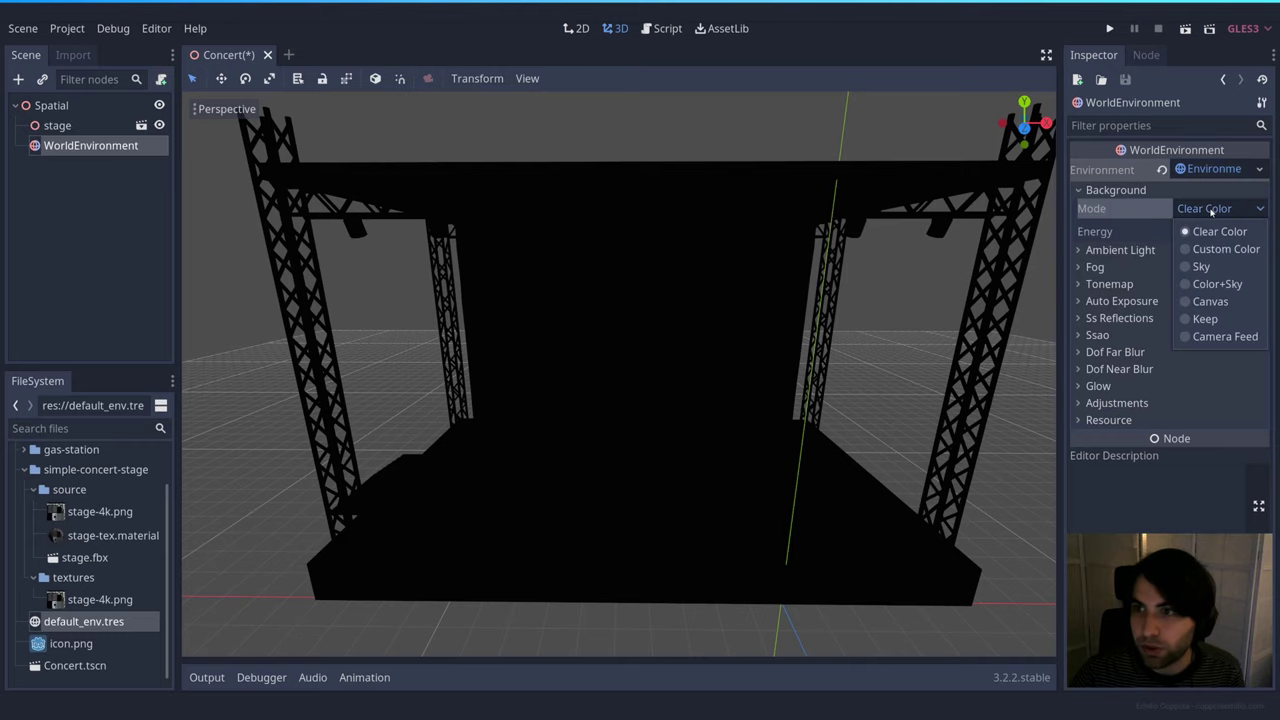
pyautogui.click(1201, 266)
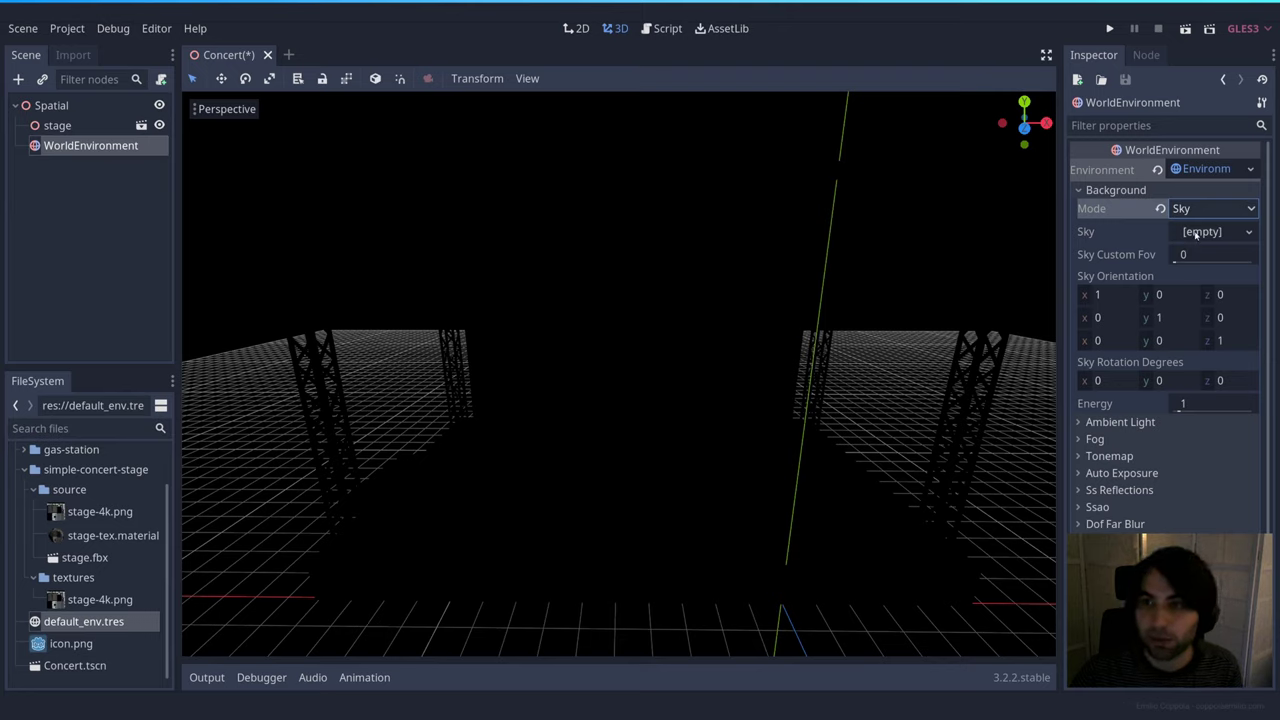
pyautogui.click(1196, 233)
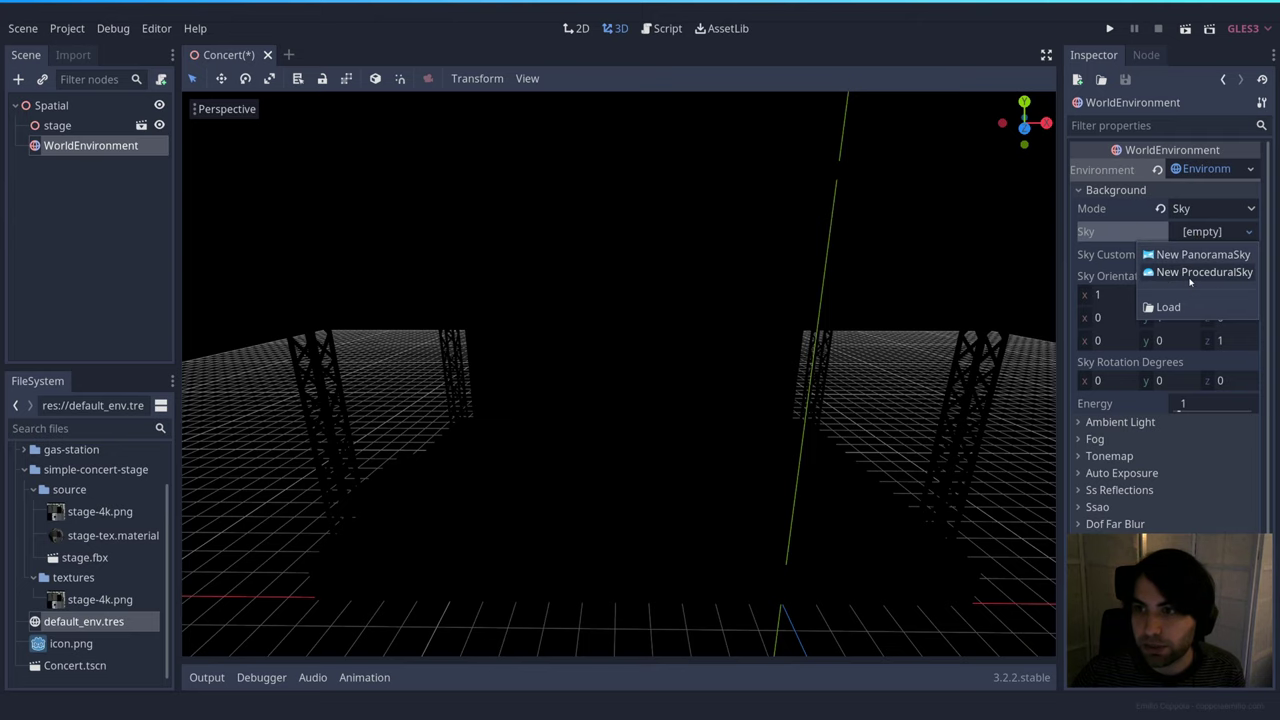
pyautogui.click(1190, 276)
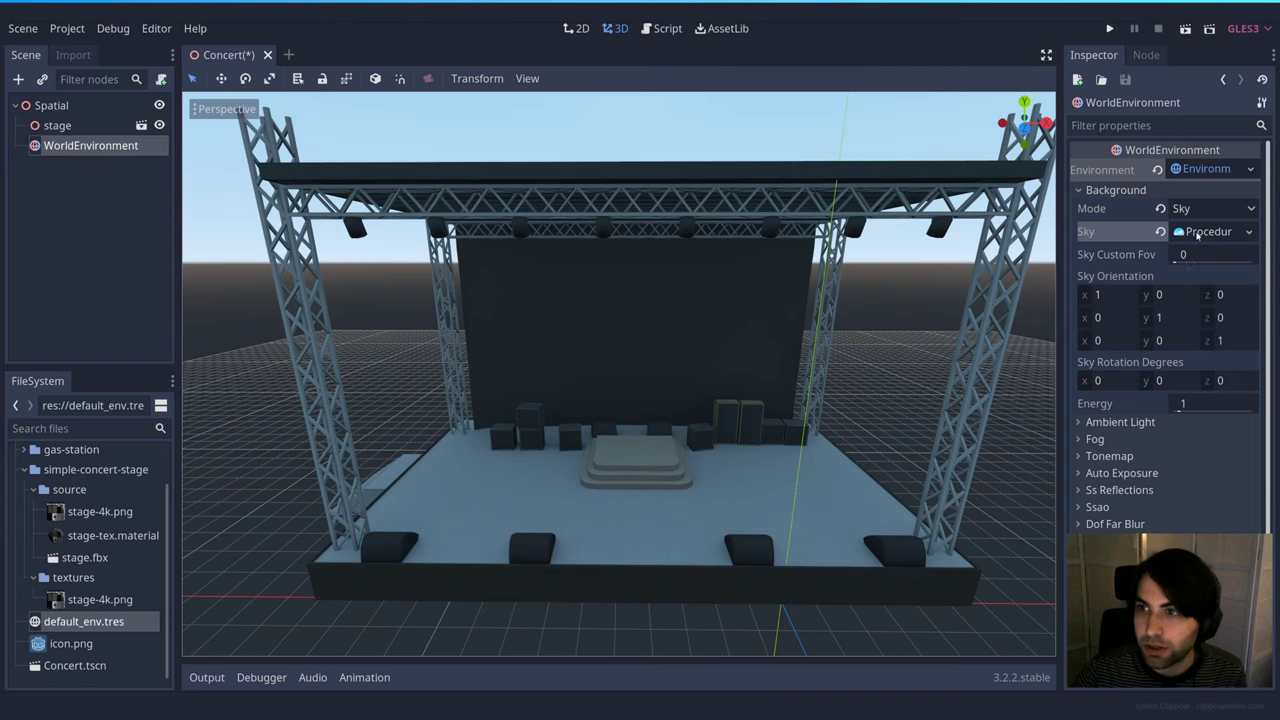
# Set the procedural sky's top color to near-black RGB 9, 9, 9 and its horizon color to dark blue RGB 4, 42, 72.
pyautogui.click(1197, 232)
pyautogui.click(1101, 273)
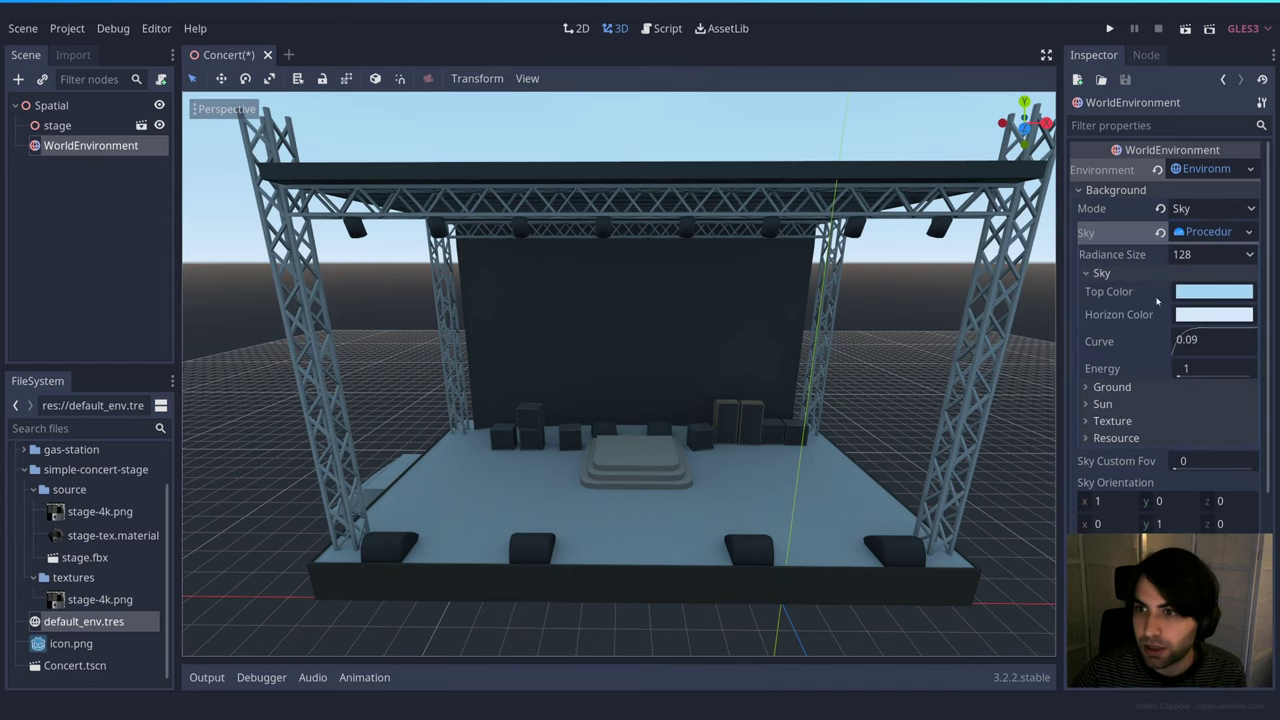
pyautogui.click(1190, 293)
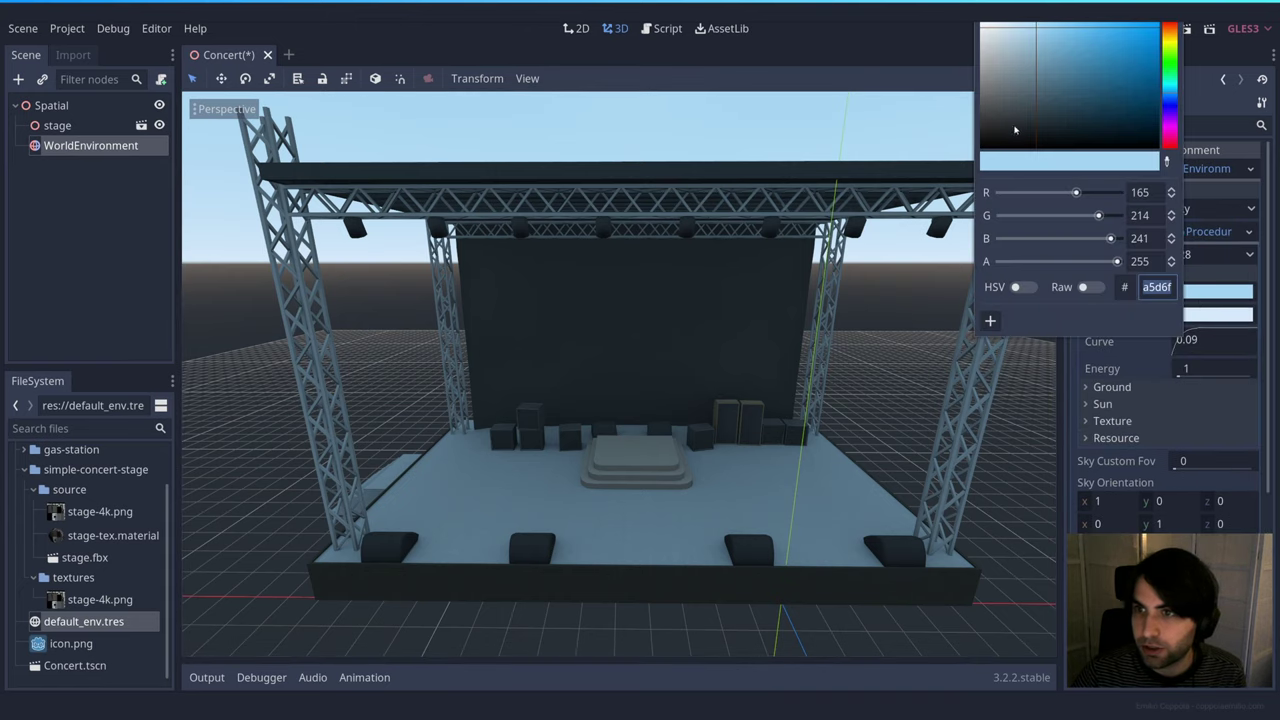
pyautogui.moveTo(1014, 130); pyautogui.dragTo(980, 148)
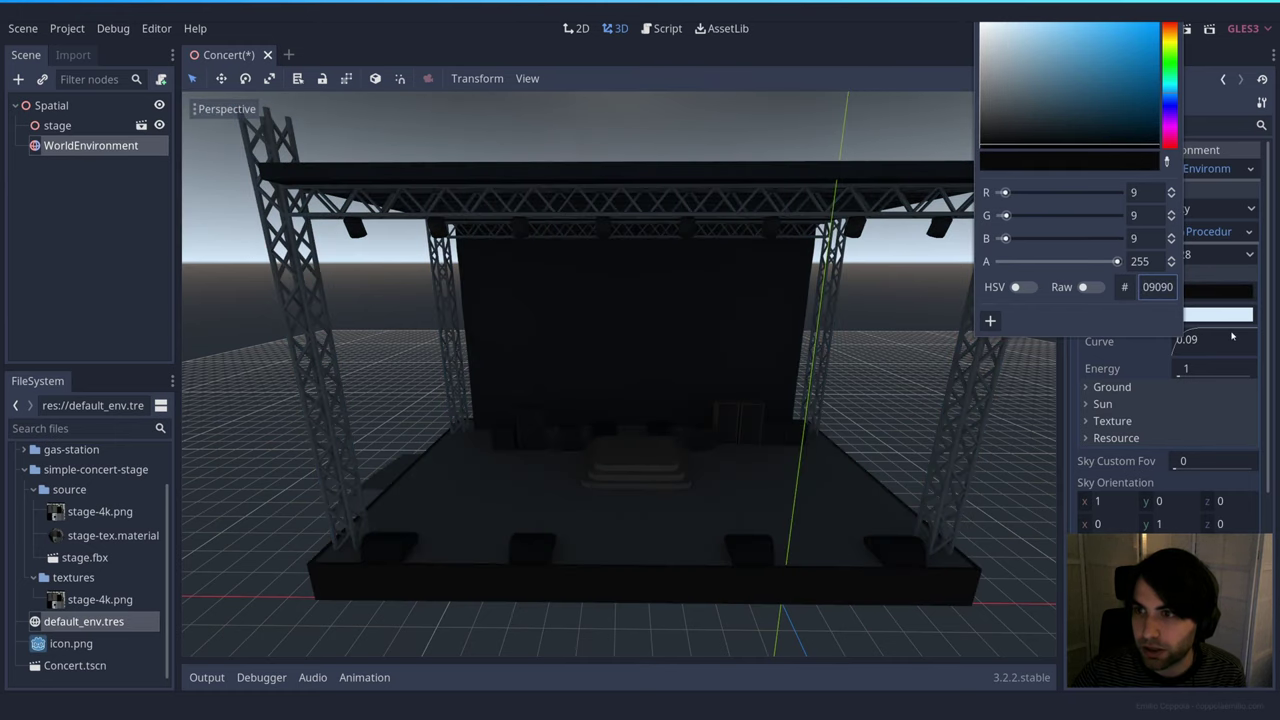
pyautogui.click(1204, 318)
pyautogui.click(1204, 318)
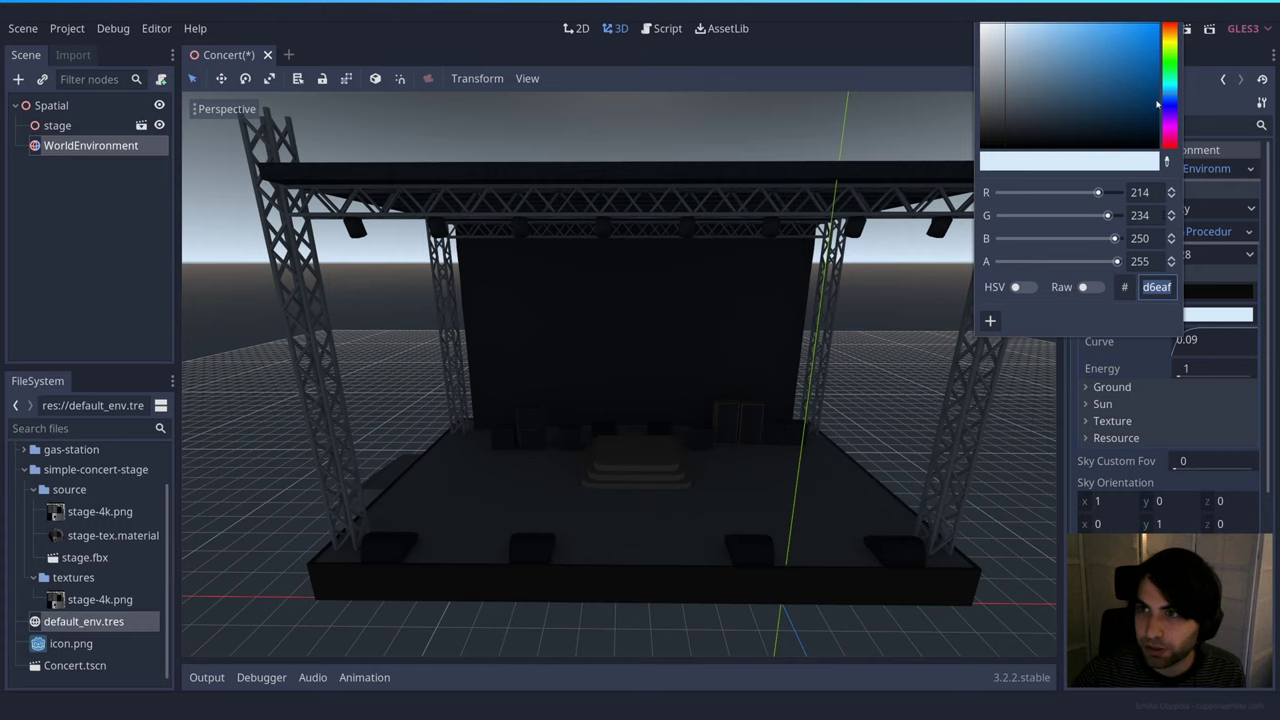
pyautogui.moveTo(1136, 103); pyautogui.dragTo(1150, 117)
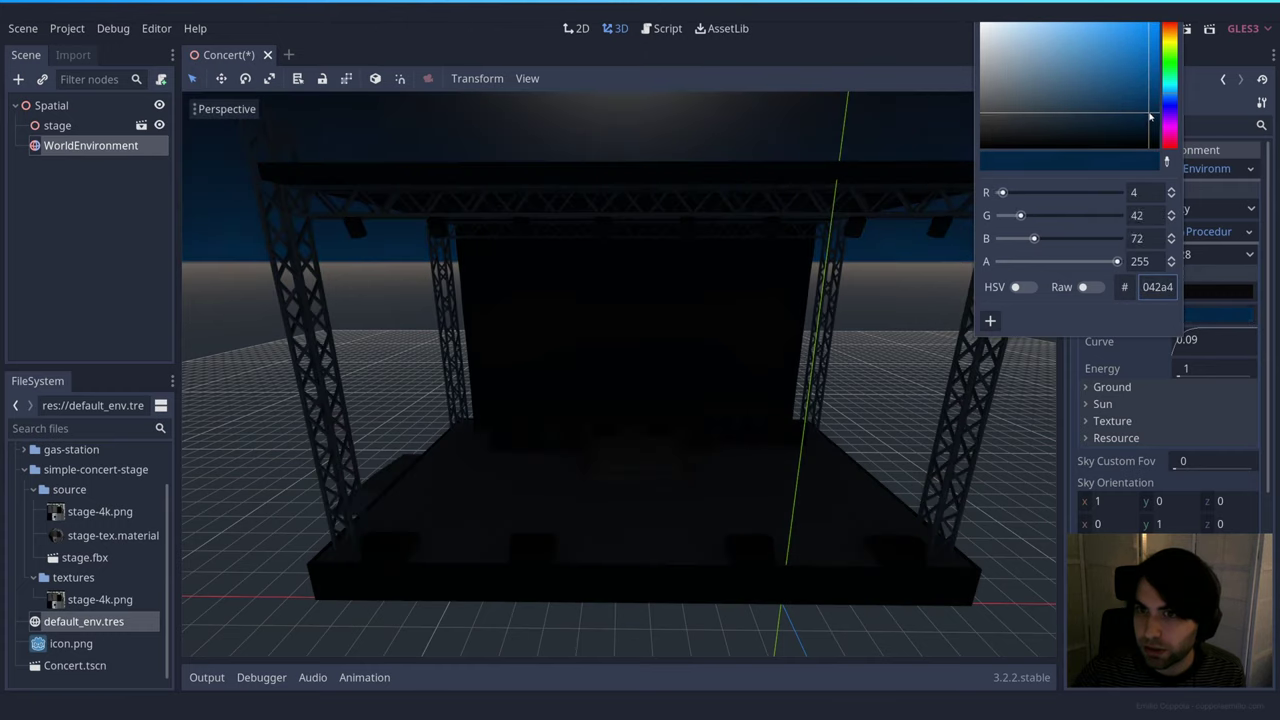
pyautogui.click(1250, 237)
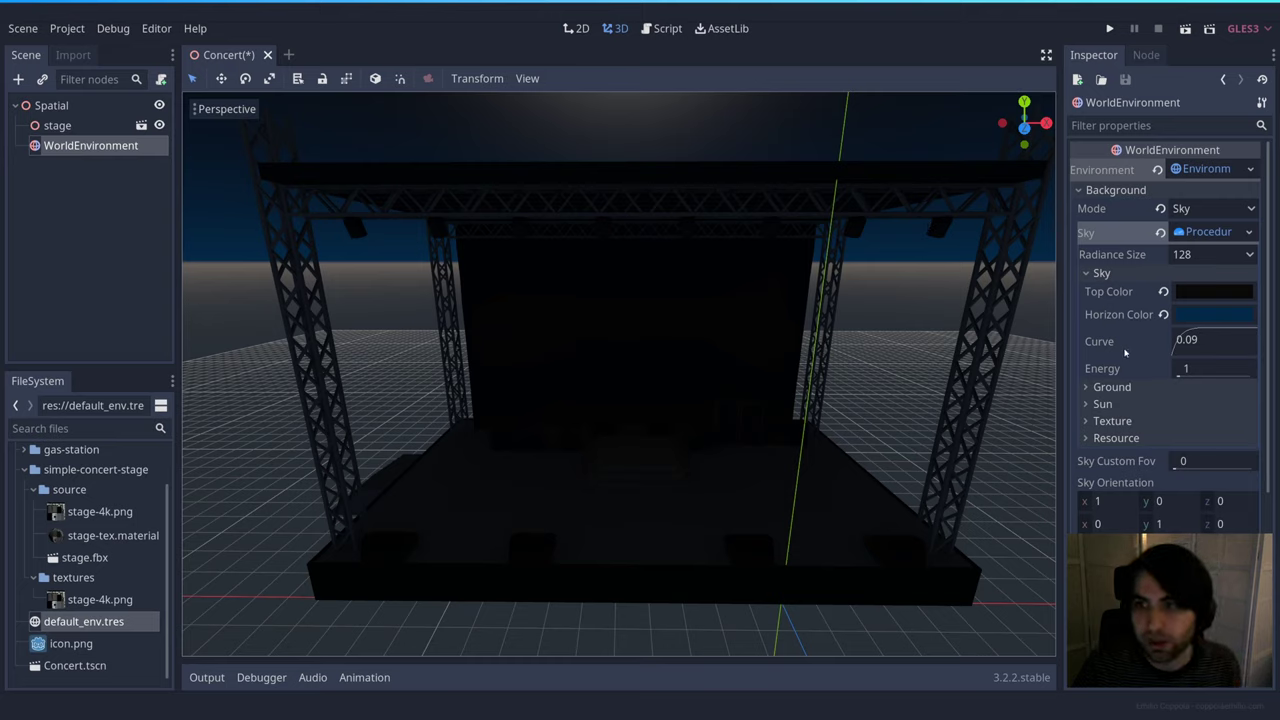
# Lower the procedural sky's sun latitude to about -74 to move the sun below the horizon.
pyautogui.moveTo(664, 400); pyautogui.dragTo(652, 334, button='right')
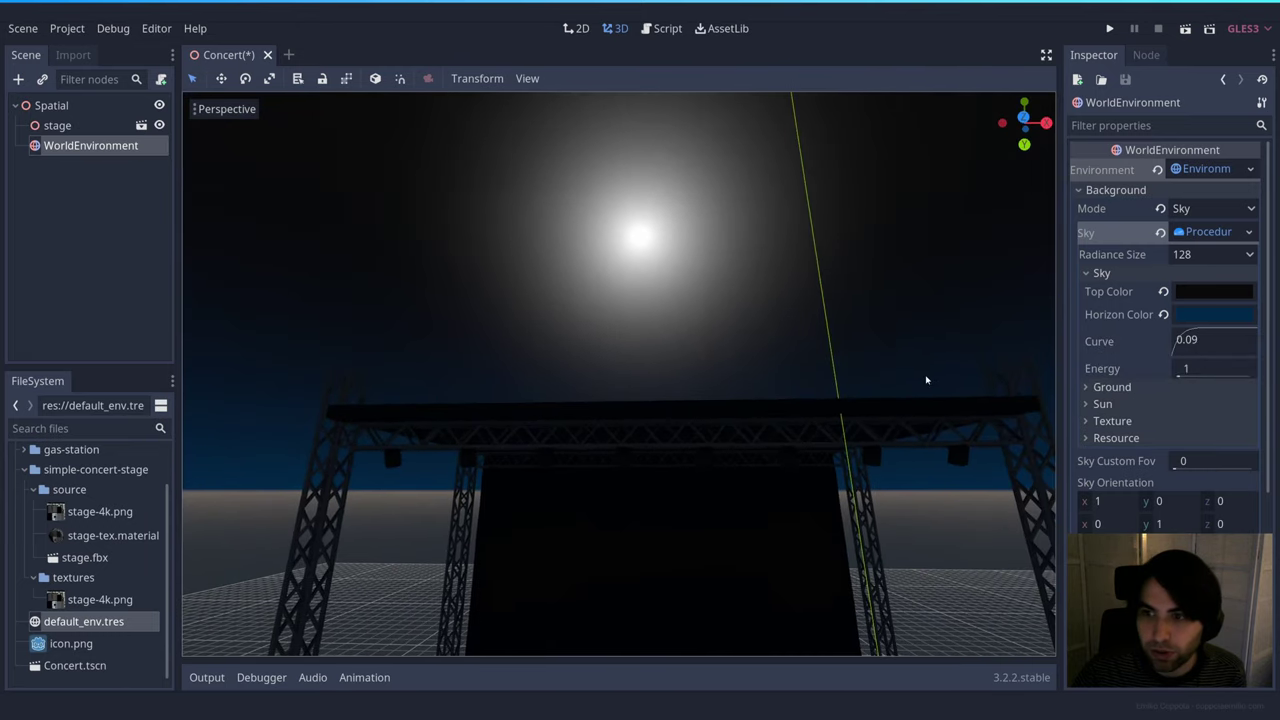
pyautogui.click(1102, 404)
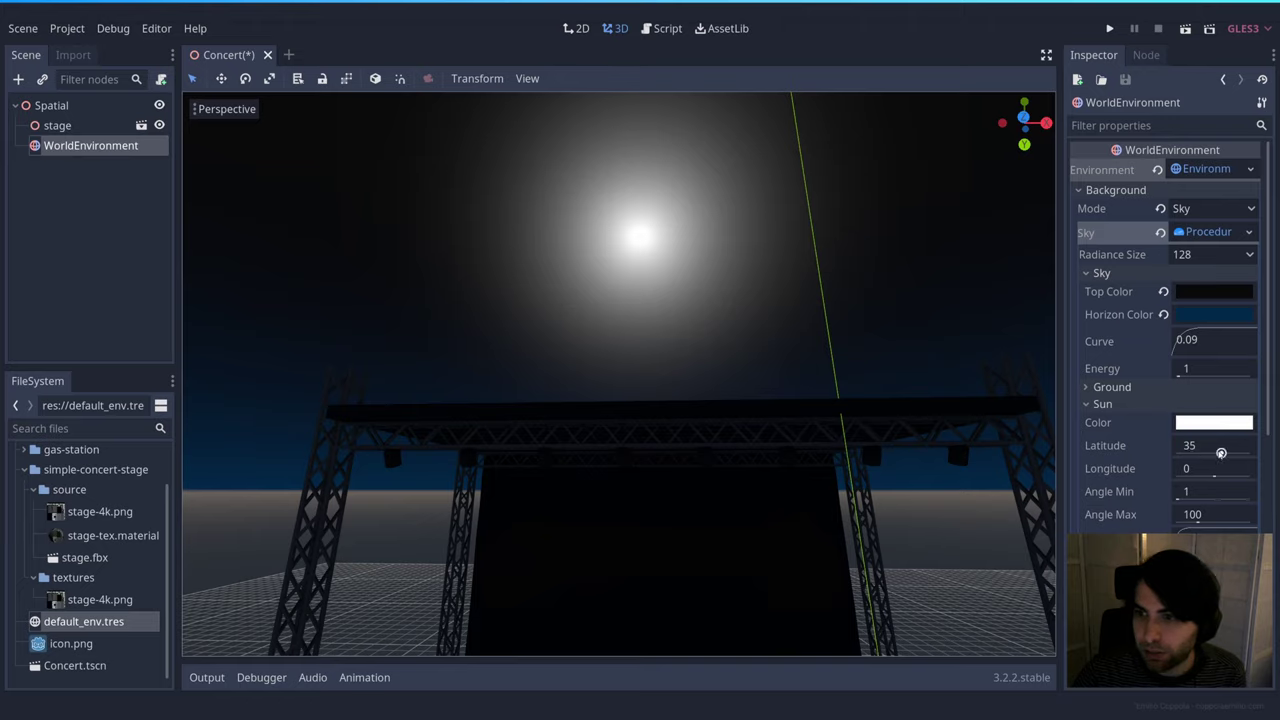
pyautogui.moveTo(1221, 453)
pyautogui.mouseDown()
pyautogui.moveTo(1240, 453)
pyautogui.moveTo(1205, 452)
pyautogui.mouseUp()
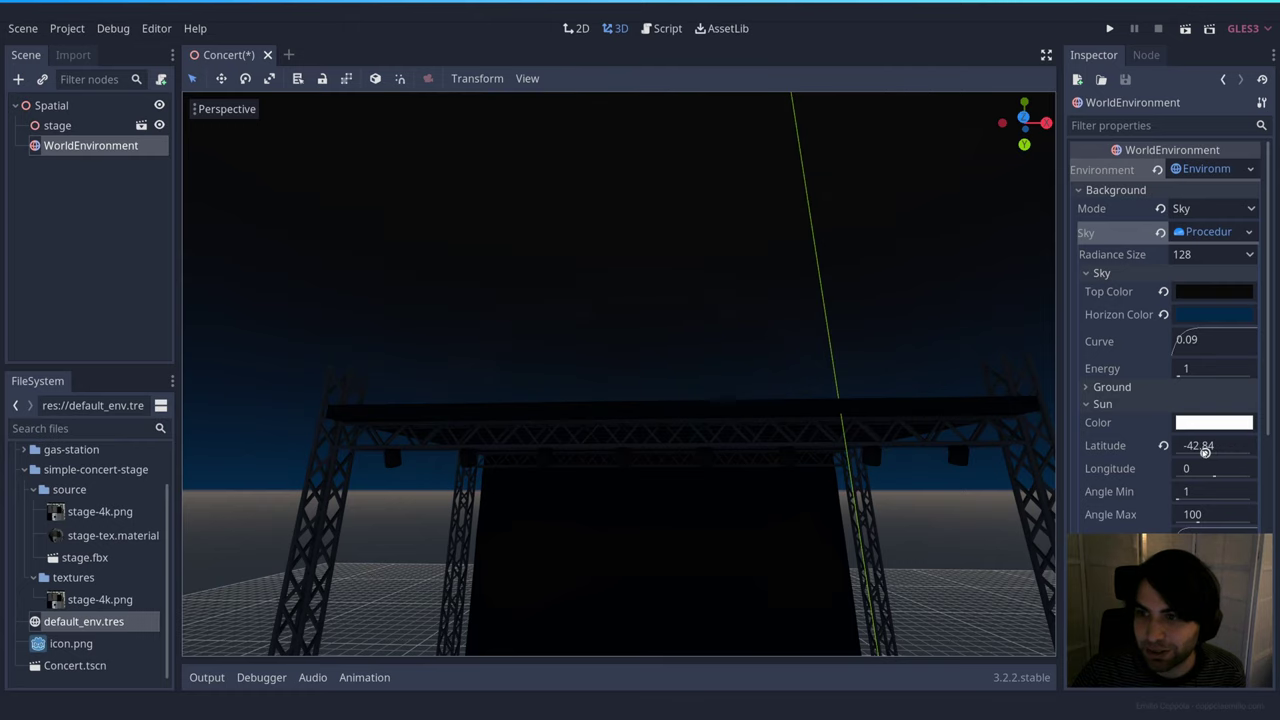
pyautogui.moveTo(618, 374); pyautogui.dragTo(618, 452, button='right')
pyautogui.moveTo(918, 191); pyautogui.dragTo(918, 245, button='right')
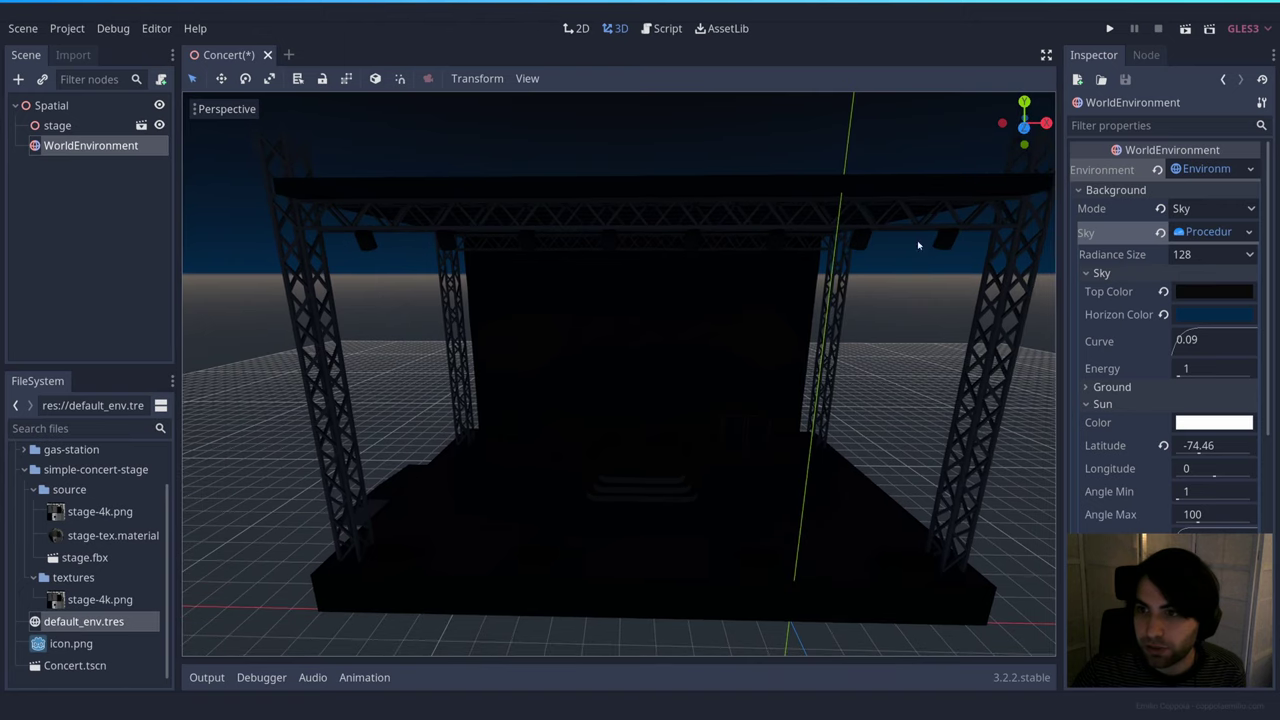
# Darken the procedural sky's ground bottom color to near-black and set its ground horizon color to RGB 6, 6, 6.
pyautogui.click(1112, 387)
pyautogui.click(1210, 406)
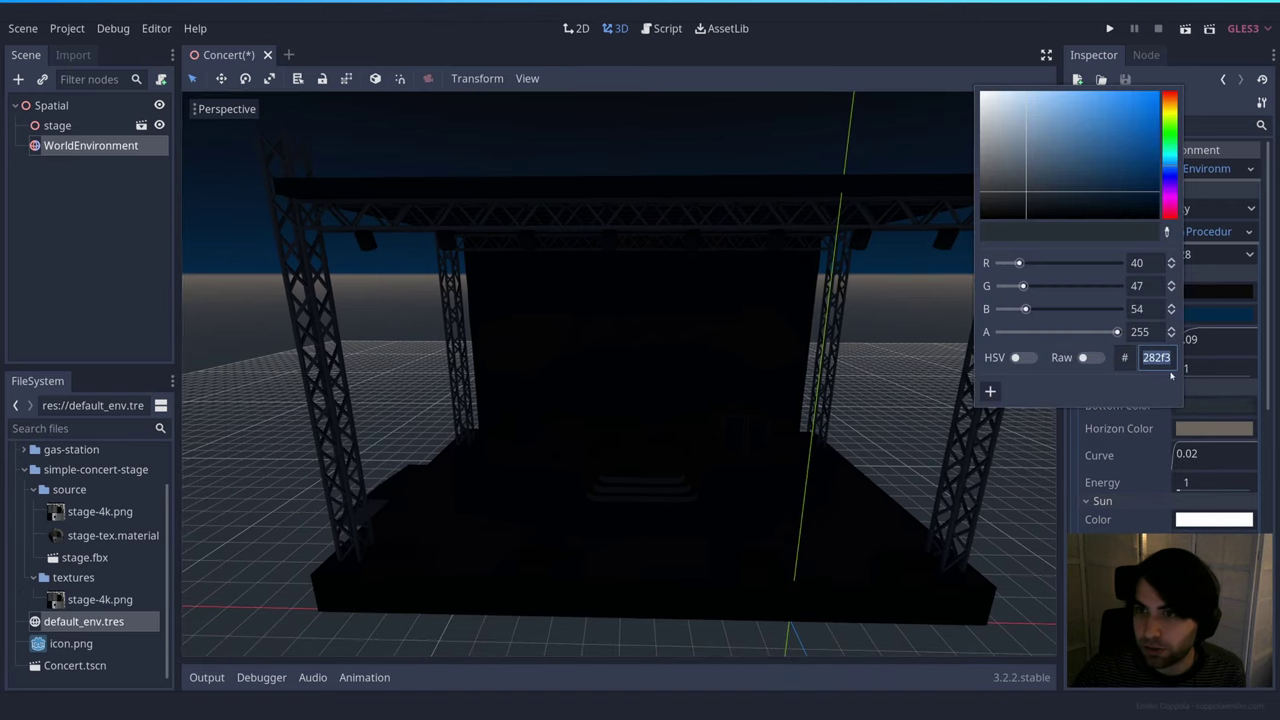
pyautogui.moveTo(1002, 194); pyautogui.dragTo(977, 242)
pyautogui.click(1227, 428)
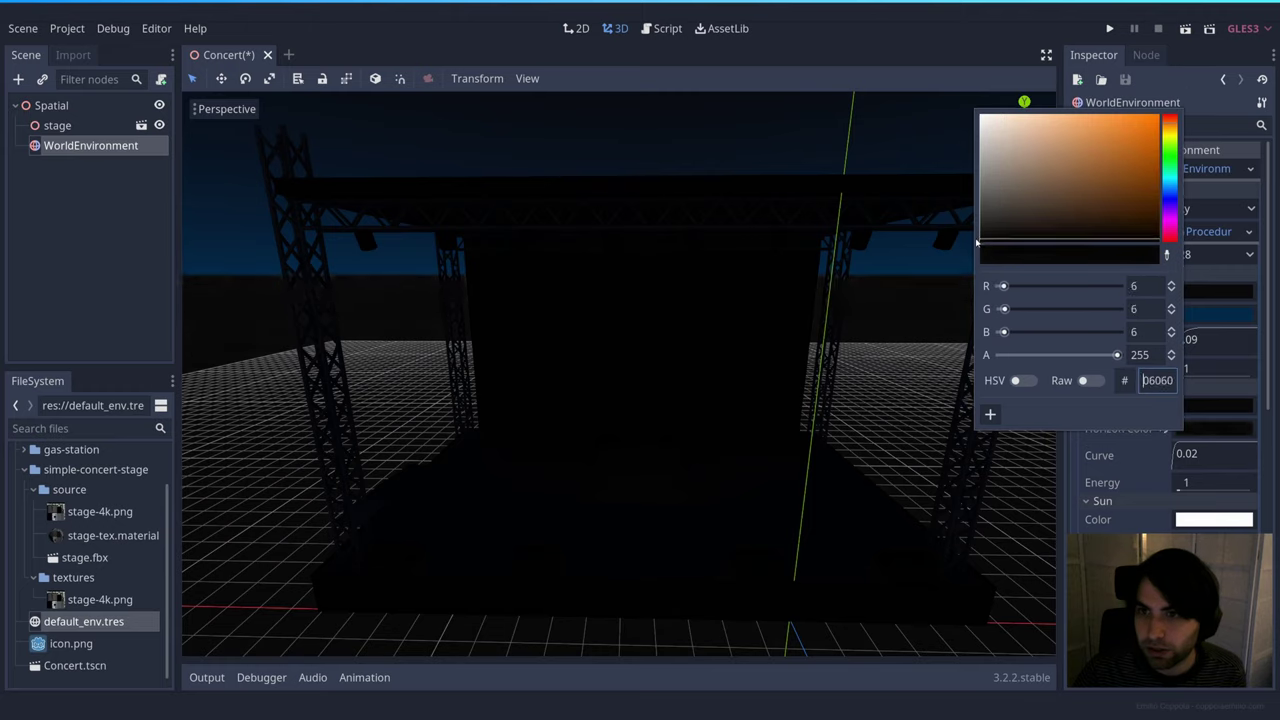
pyautogui.click(937, 297)
pyautogui.press('s')
pyautogui.moveTo(930, 315)
pyautogui.mouseDown(button='right')
pyautogui.moveTo(860, 315)
pyautogui.moveTo(900, 290)
pyautogui.moveTo(850, 298)
pyautogui.moveTo(940, 306)
pyautogui.moveTo(915, 314)
pyautogui.mouseUp(button='right')
pyautogui.press('s')
pyautogui.press('w')
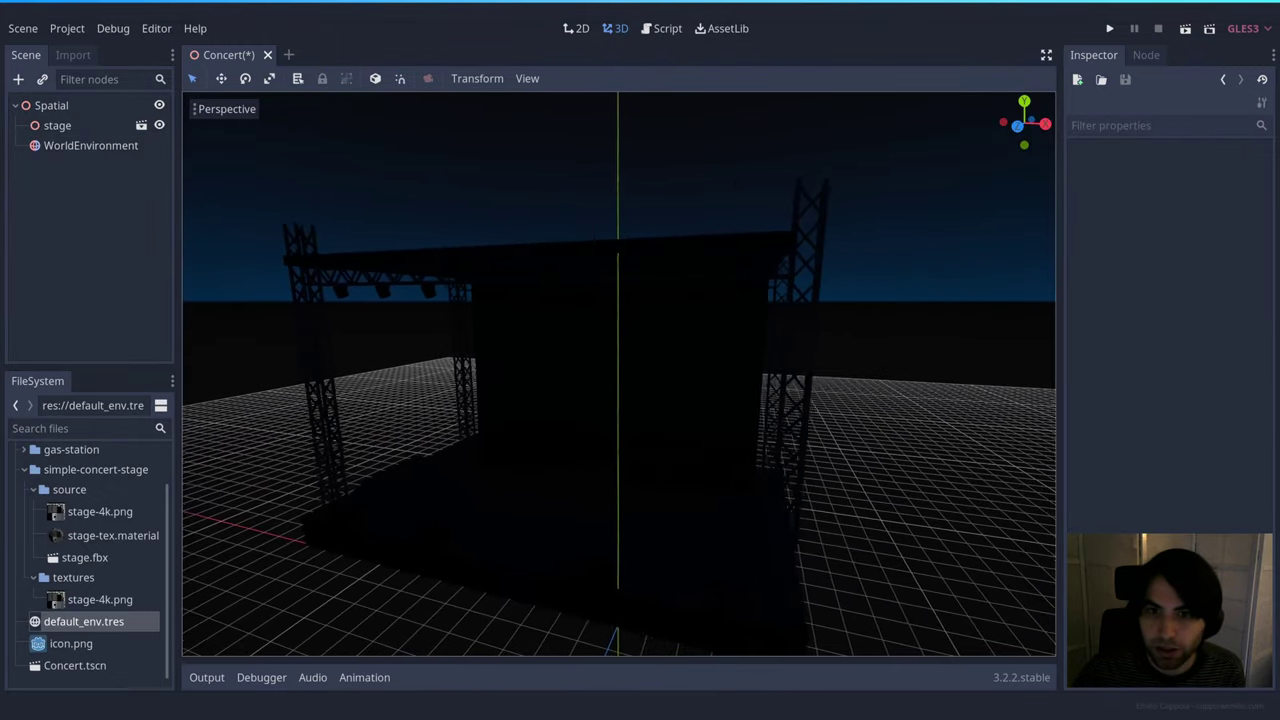
pyautogui.moveTo(1085, 313); pyautogui.dragTo(930, 319, button='middle')
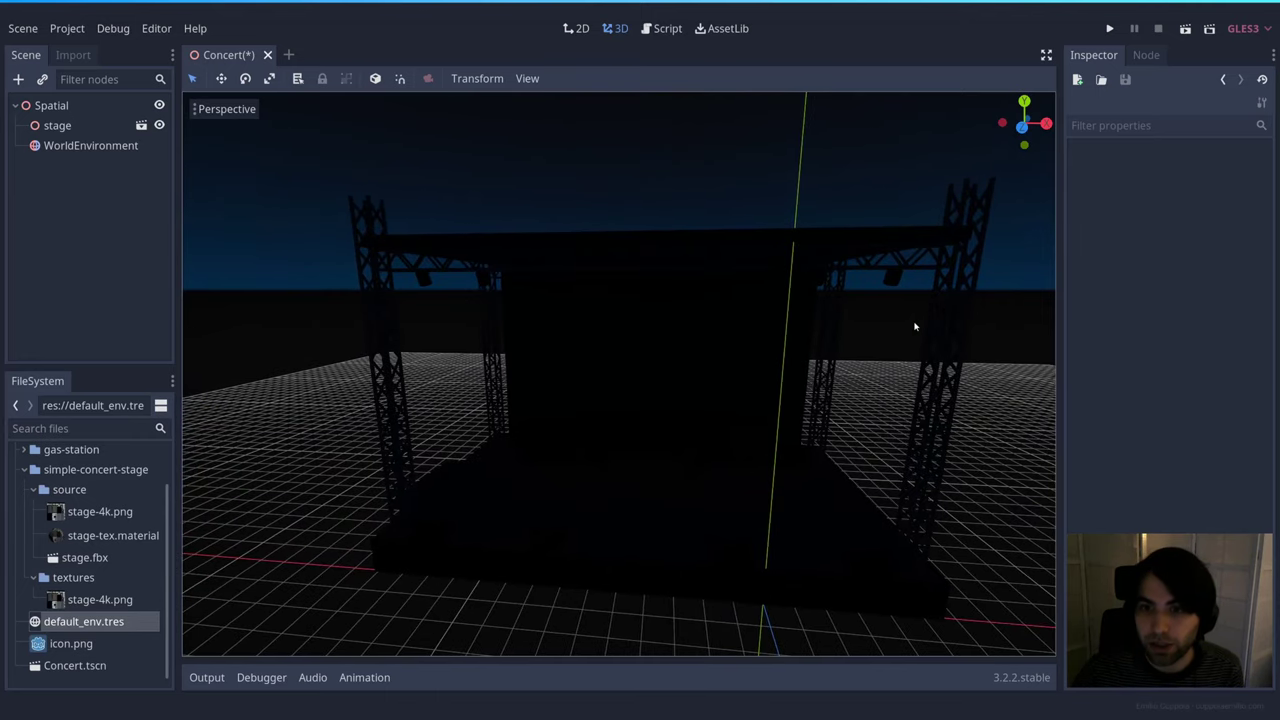
pyautogui.moveTo(905, 322); pyautogui.dragTo(875, 328, button='middle')
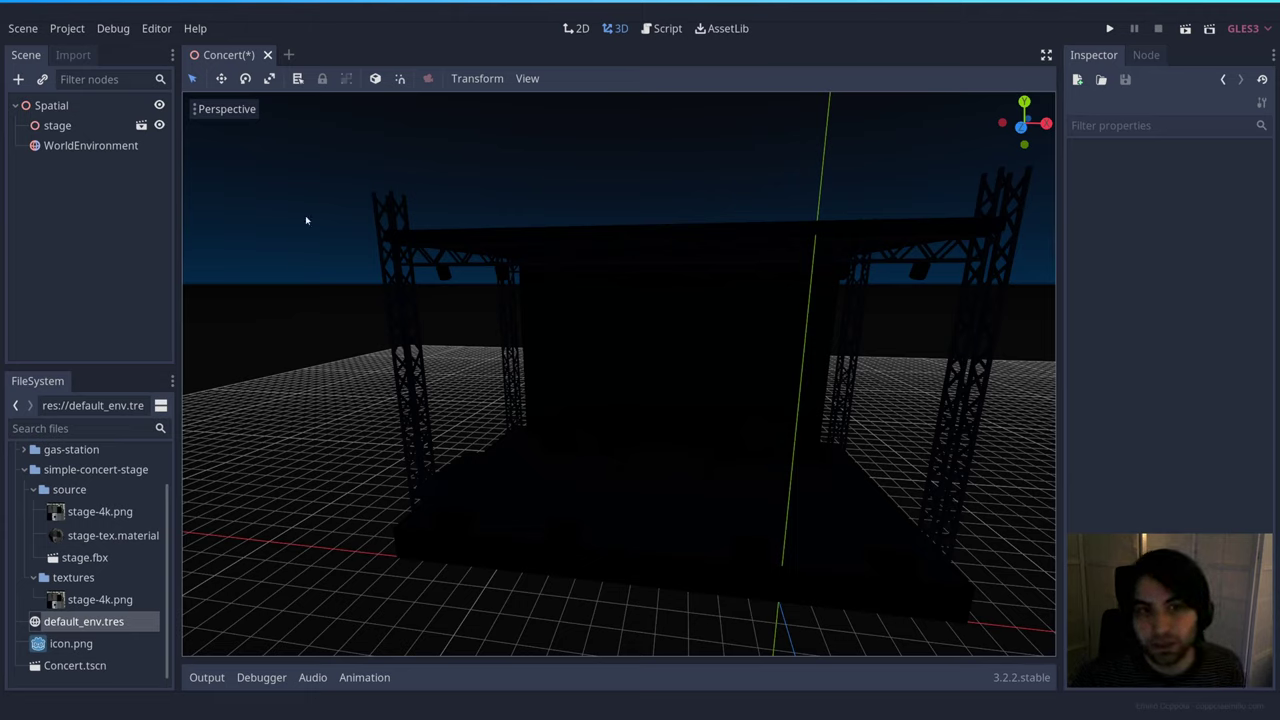
# Add a DirectionalLight node as a child of the Spatial root.
pyautogui.rightClick(77, 112)
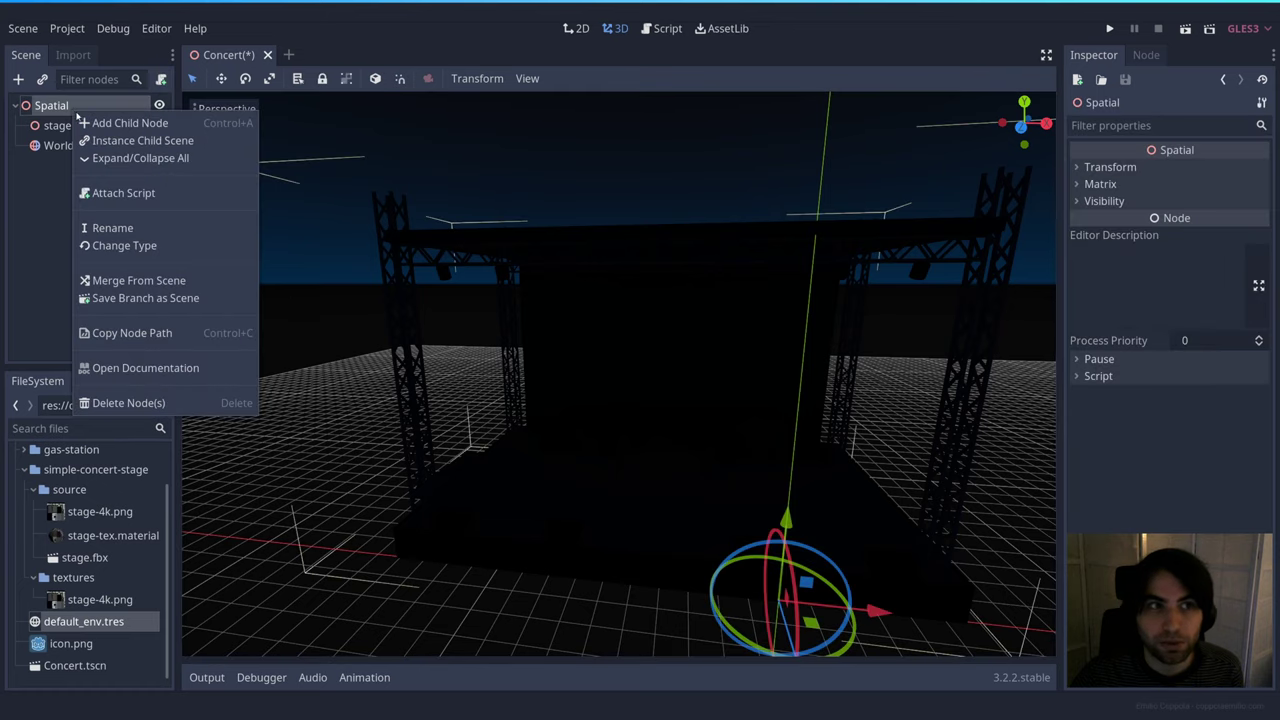
pyautogui.click(101, 123)
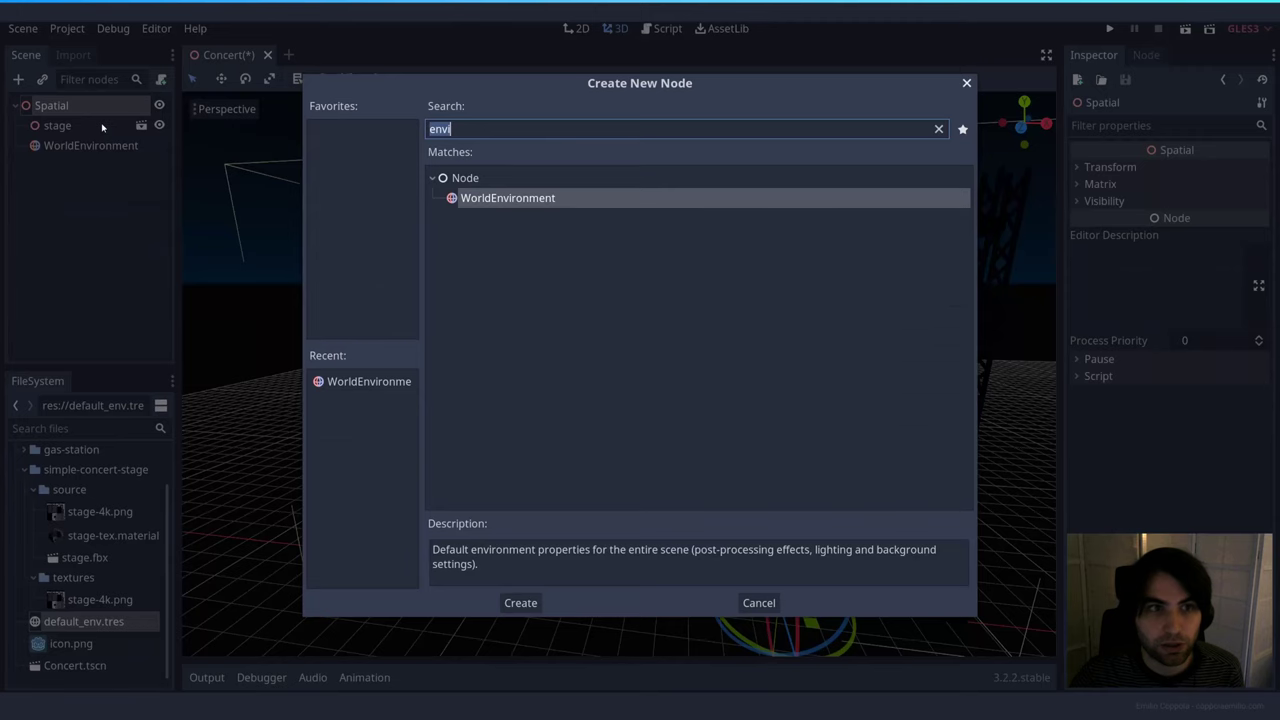
pyautogui.press('BackSpace')
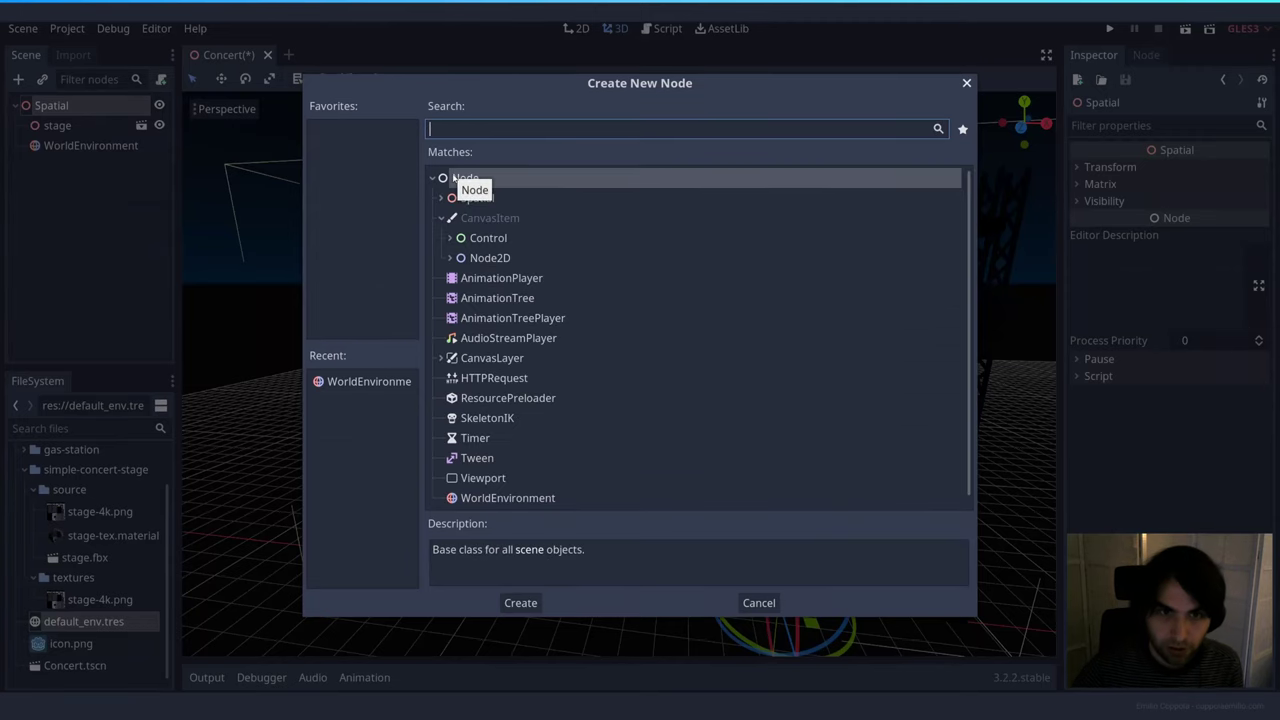
pyautogui.click(443, 198)
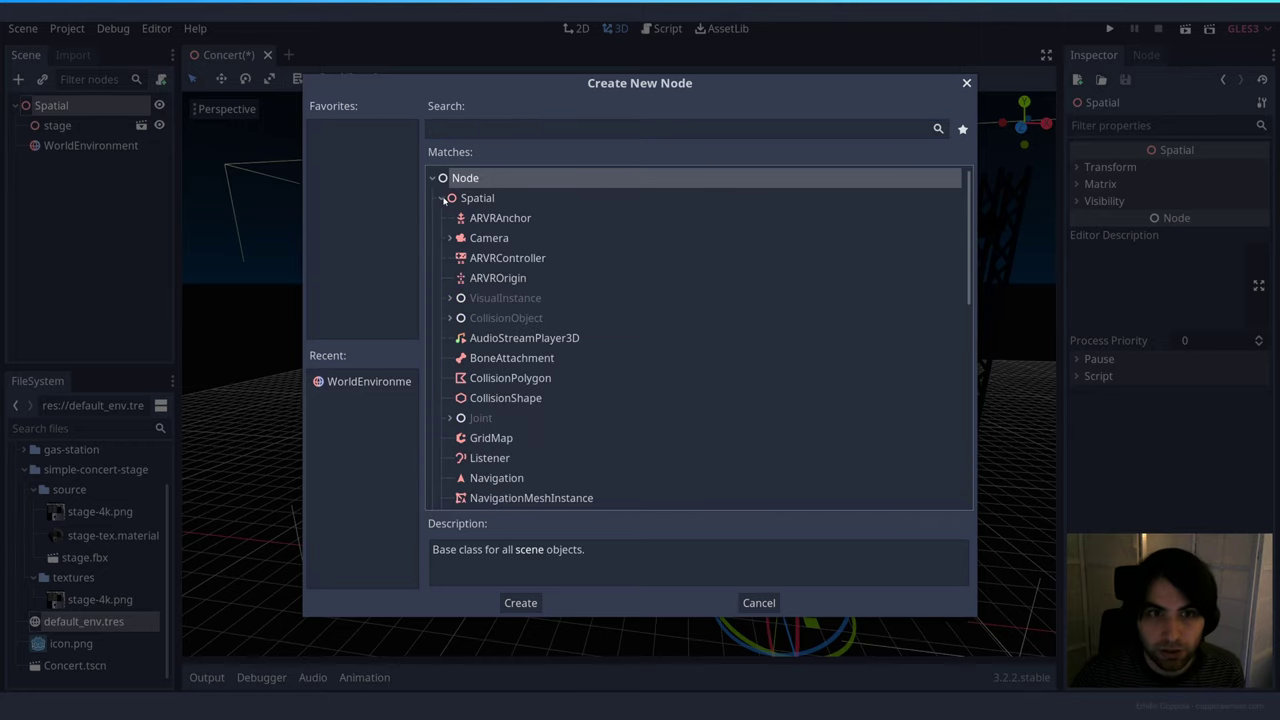
pyautogui.scroll(-1, 510, 300)
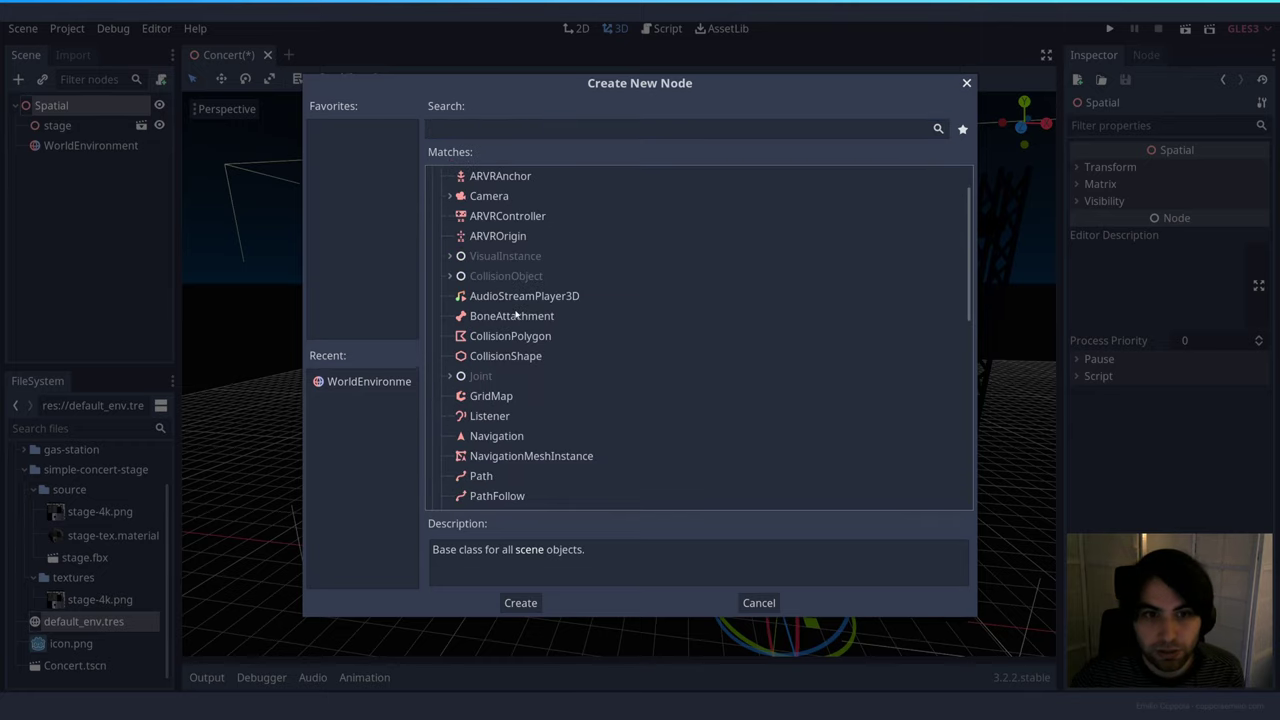
pyautogui.click(452, 258)
pyautogui.click(460, 316)
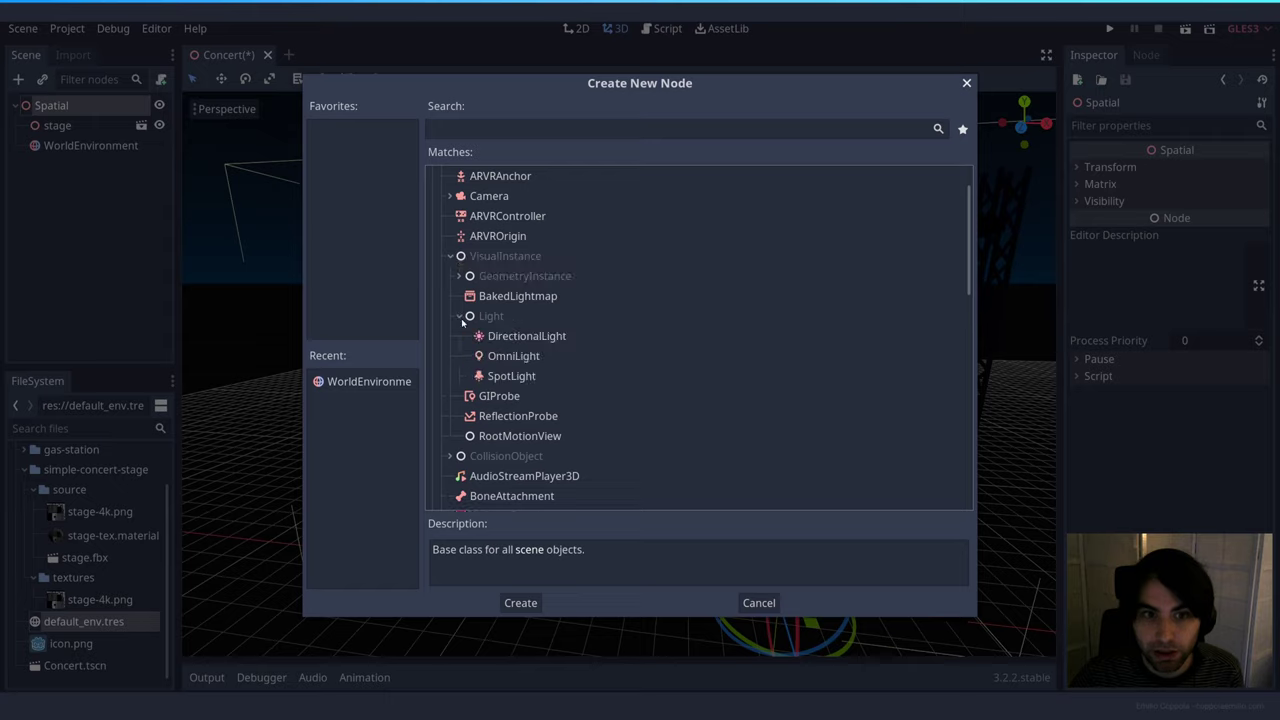
pyautogui.click(535, 340)
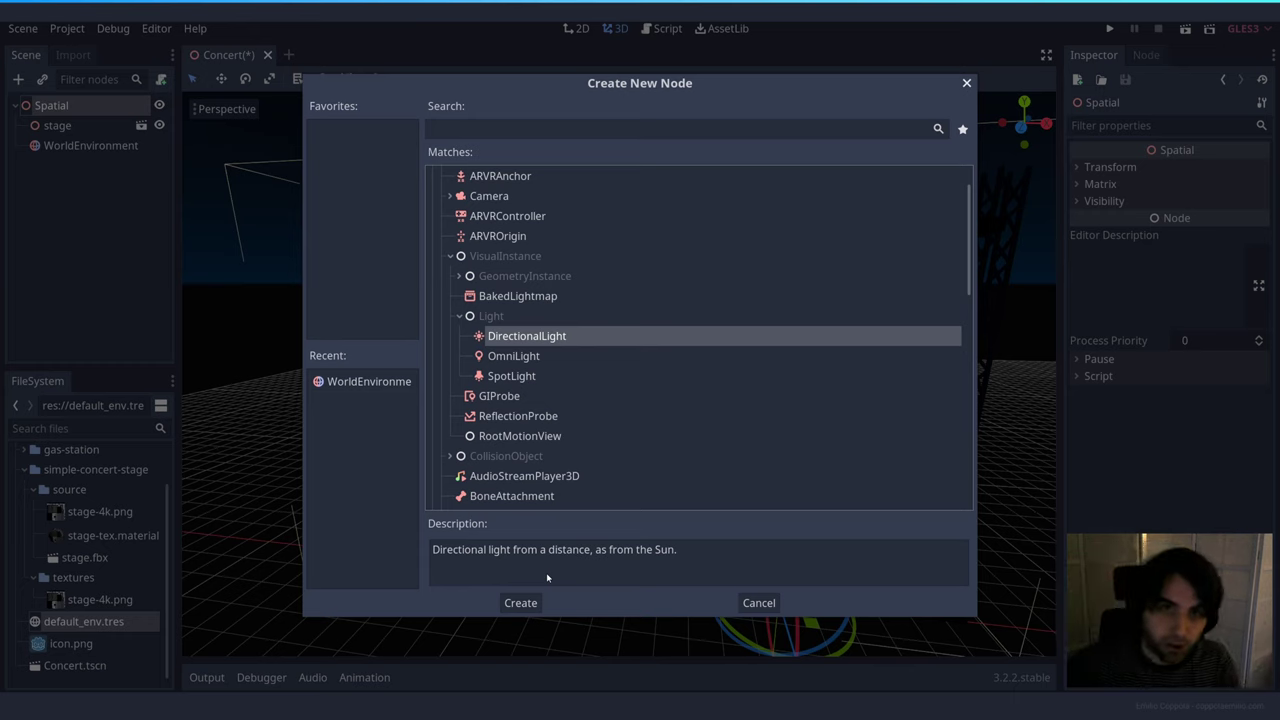
pyautogui.click(520, 603)
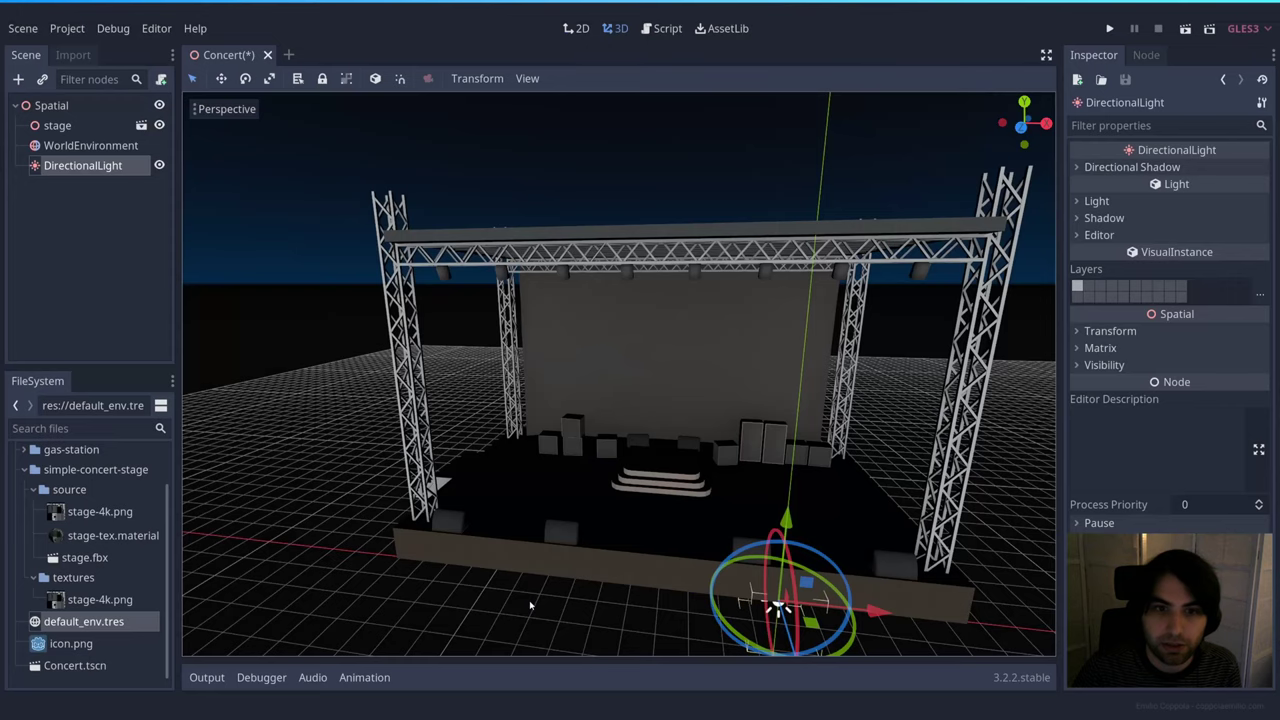
# Raise the directional light above the ground and move it beside the stage's left truss, out toward the front.
pyautogui.moveTo(785, 518); pyautogui.dragTo(800, 300)
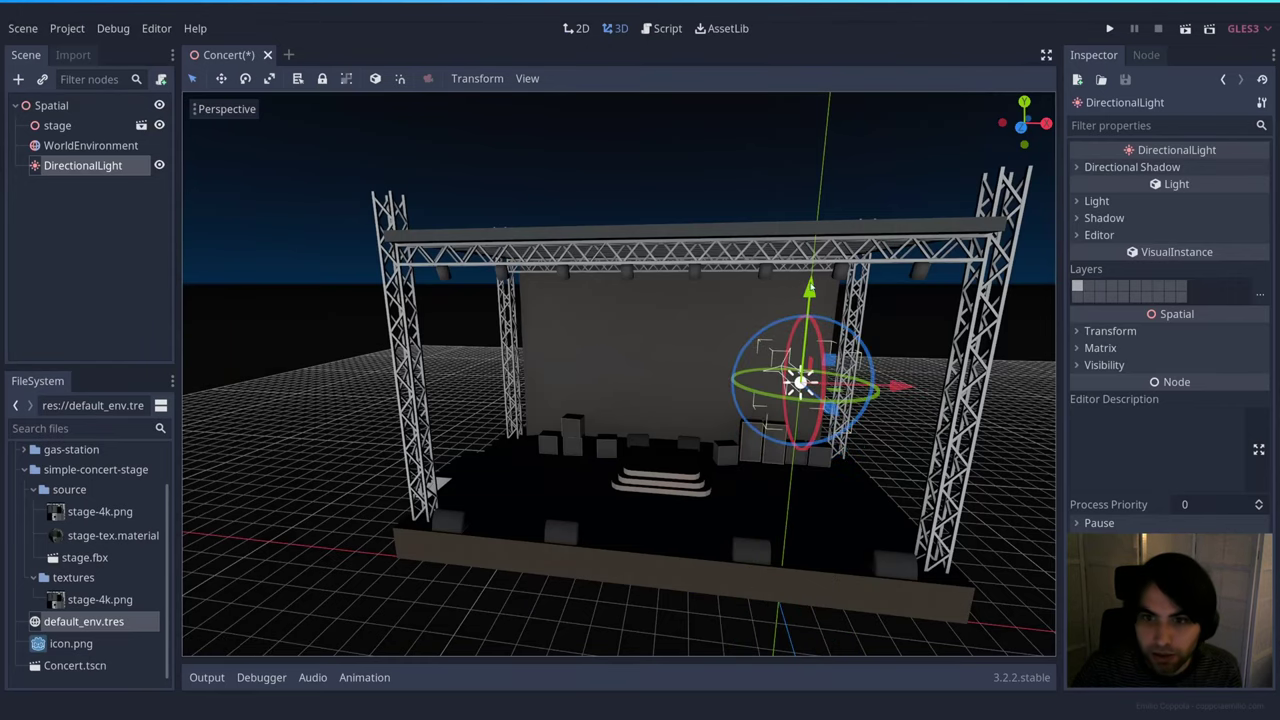
pyautogui.moveTo(888, 388); pyautogui.dragTo(460, 370)
pyautogui.moveTo(459, 368); pyautogui.dragTo(1040, 340, button='right')
pyautogui.moveTo(187, 474); pyautogui.dragTo(628, 406, button='right')
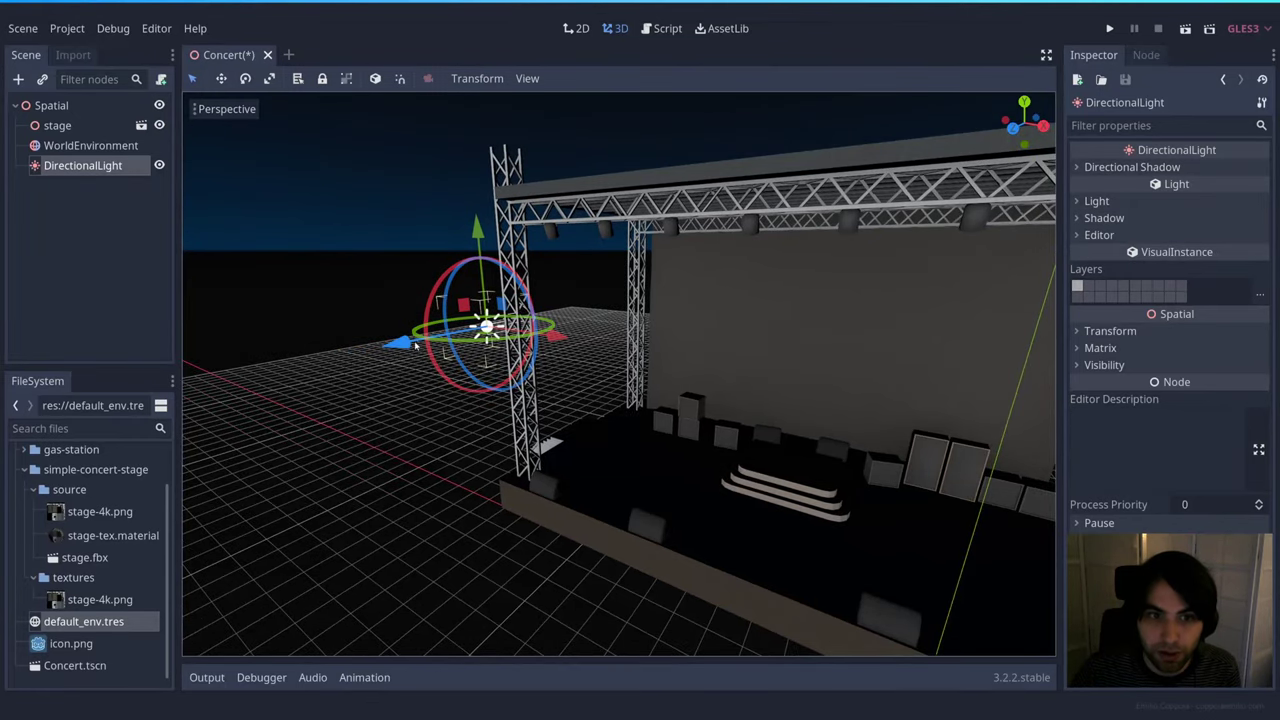
pyautogui.moveTo(318, 378); pyautogui.dragTo(307, 388)
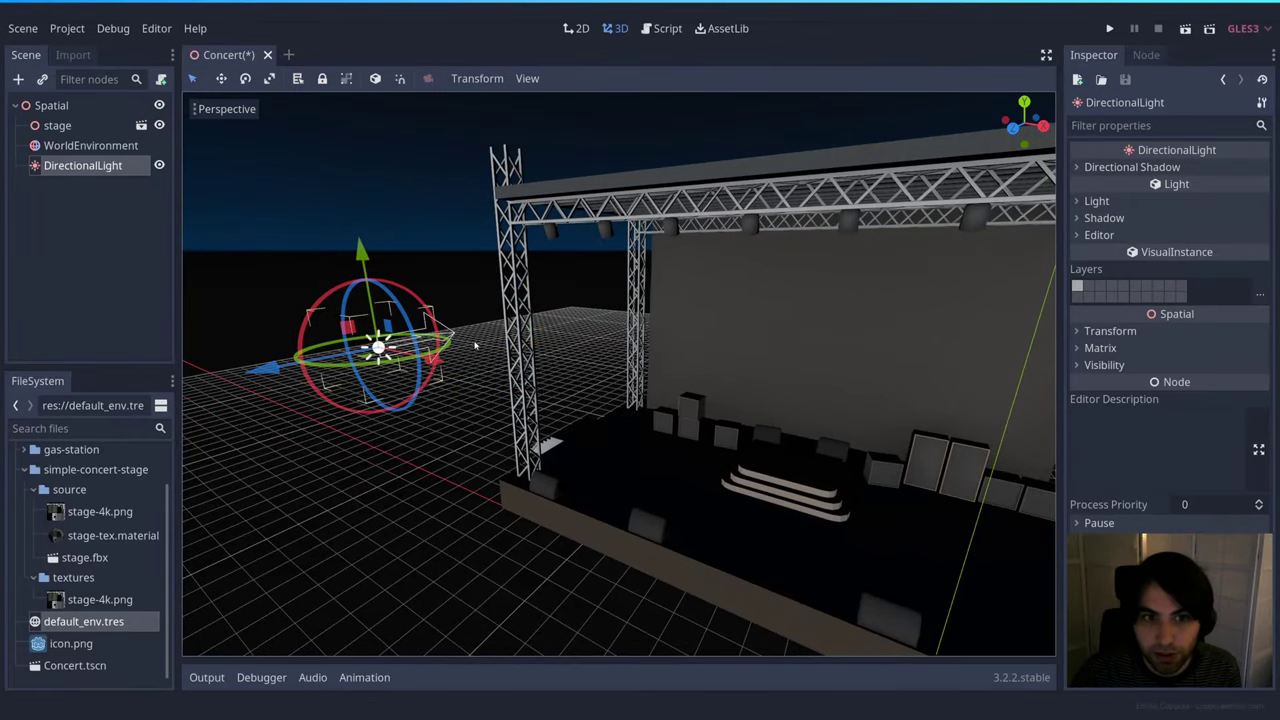
# Rotate the directional light so it points diagonally down toward the stage floor.
pyautogui.press('w')
pyautogui.press('d')
pyautogui.moveTo(475, 345); pyautogui.dragTo(537, 404, button='right')
pyautogui.press('w')
pyautogui.press('e')
pyautogui.press('a')
pyautogui.press('s')
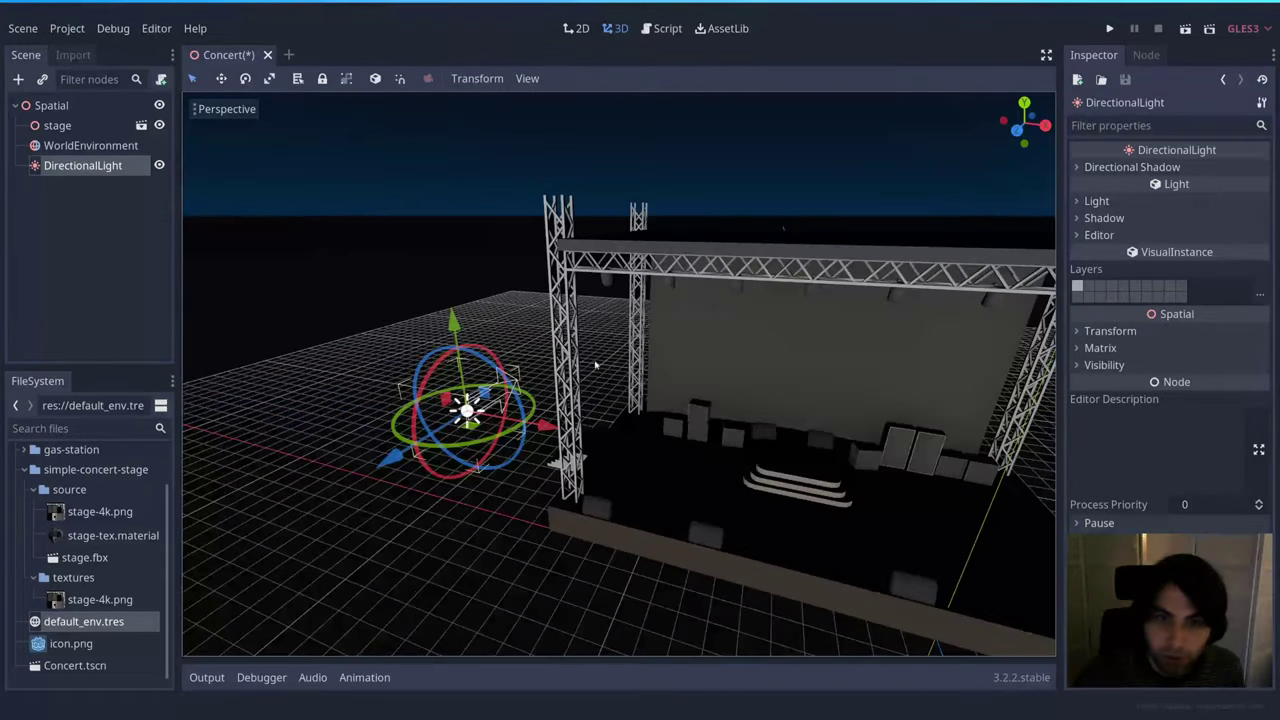
pyautogui.click(536, 411)
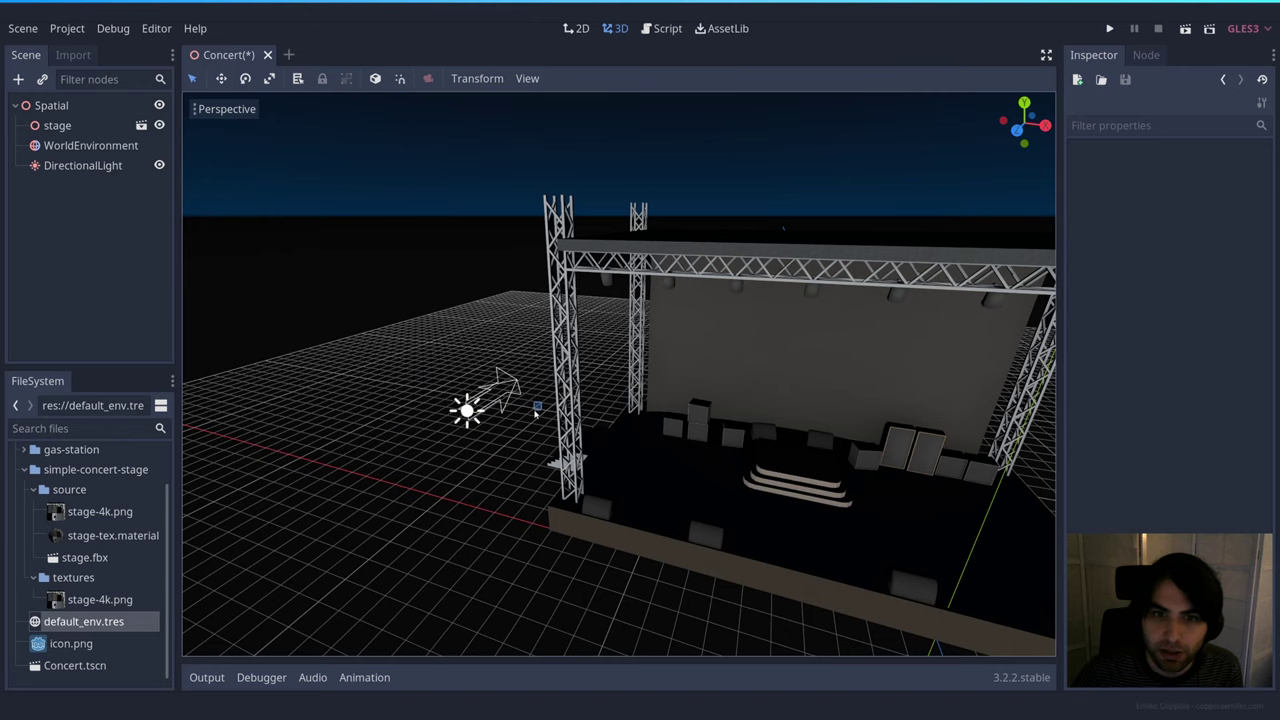
pyautogui.click(466, 408)
pyautogui.moveTo(533, 405)
pyautogui.mouseDown()
pyautogui.moveTo(493, 380)
pyautogui.moveTo(499, 370)
pyautogui.moveTo(517, 418)
pyautogui.moveTo(503, 388)
pyautogui.moveTo(546, 398)
pyautogui.mouseUp()
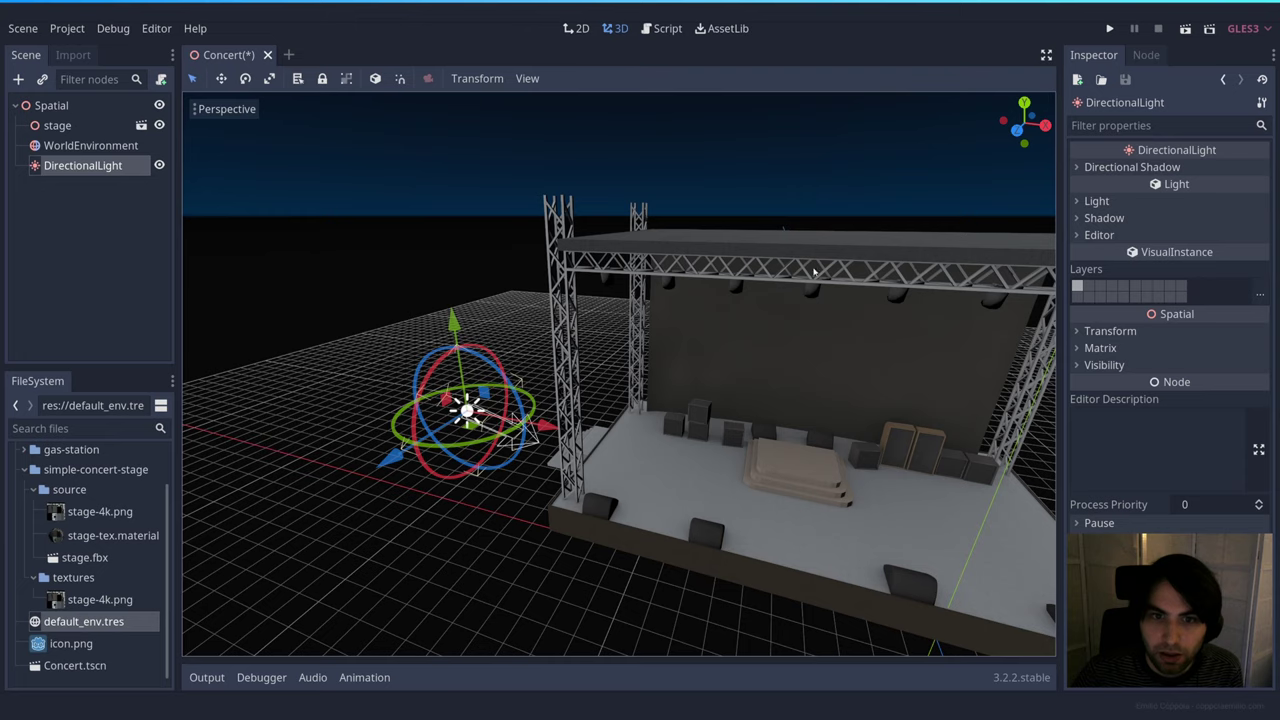
# Set the directional light's color to dark gray, RGB 72, 72, 72.
pyautogui.click(1104, 218)
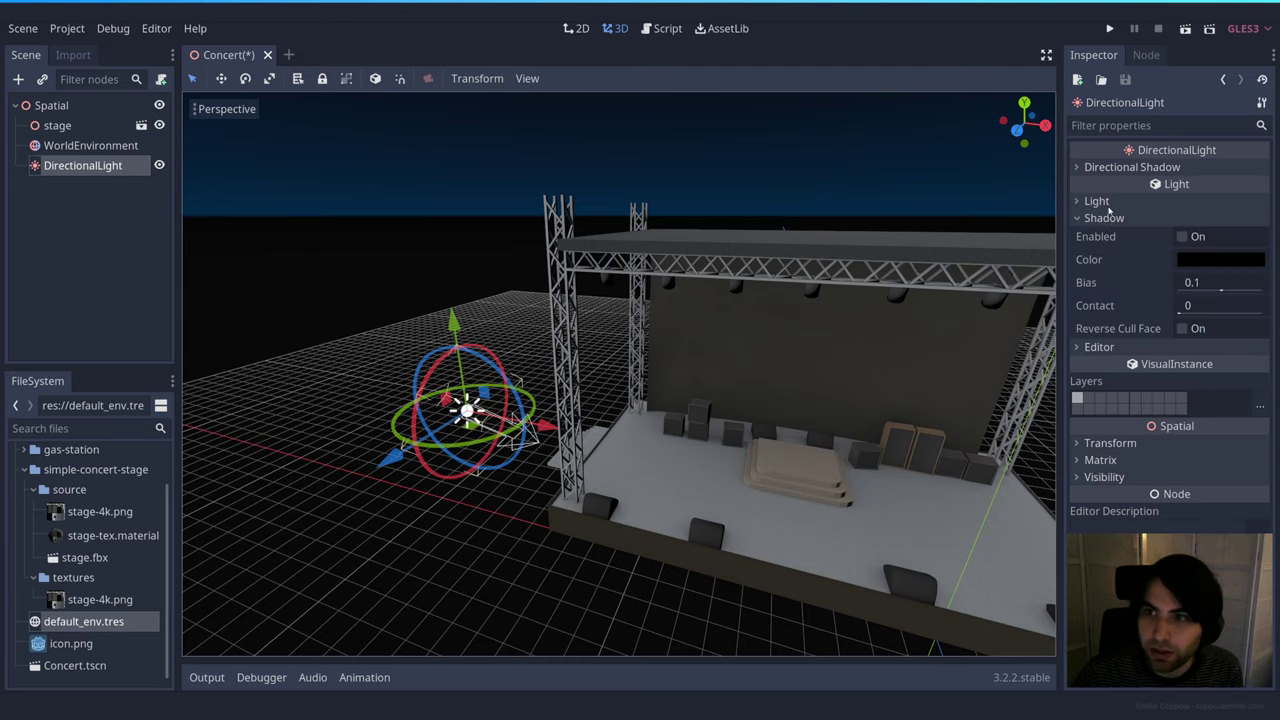
pyautogui.click(1100, 201)
pyautogui.click(1192, 219)
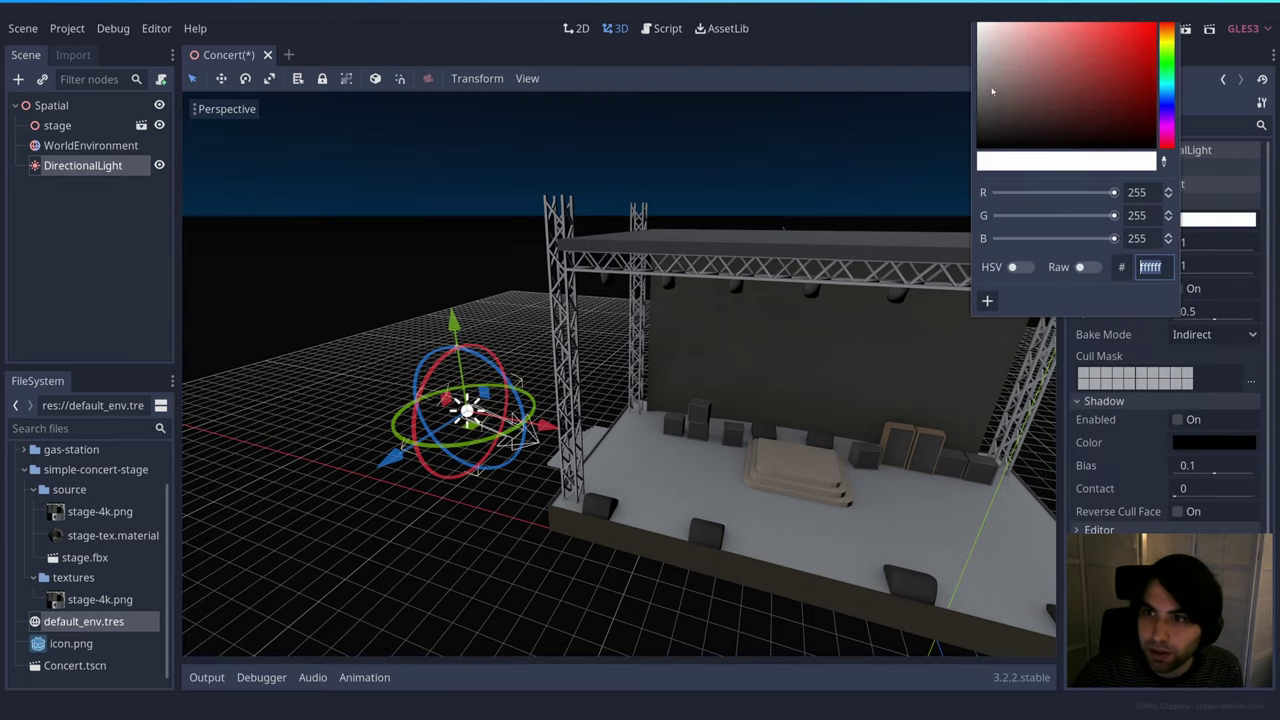
pyautogui.moveTo(985, 42); pyautogui.dragTo(997, 122)
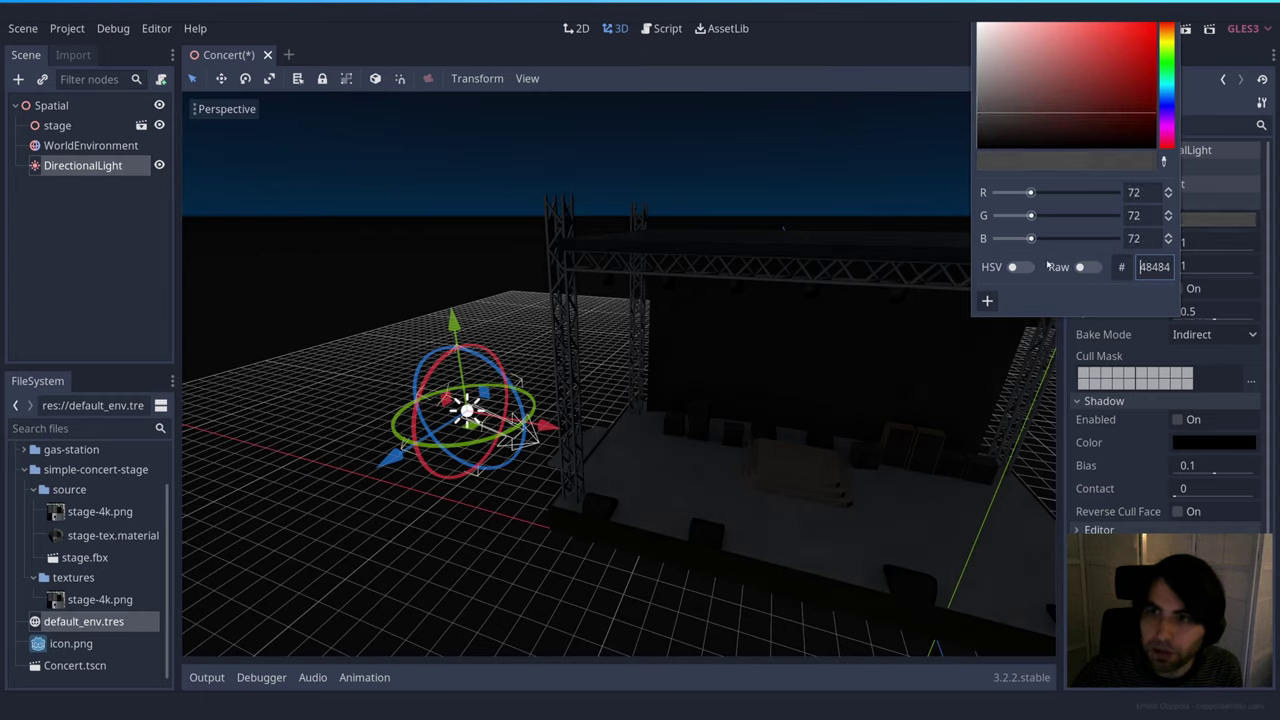
pyautogui.click(1071, 343)
# Toggle the directional light's visibility off and back on to compare the stage with and without it.
pyautogui.click(161, 169)
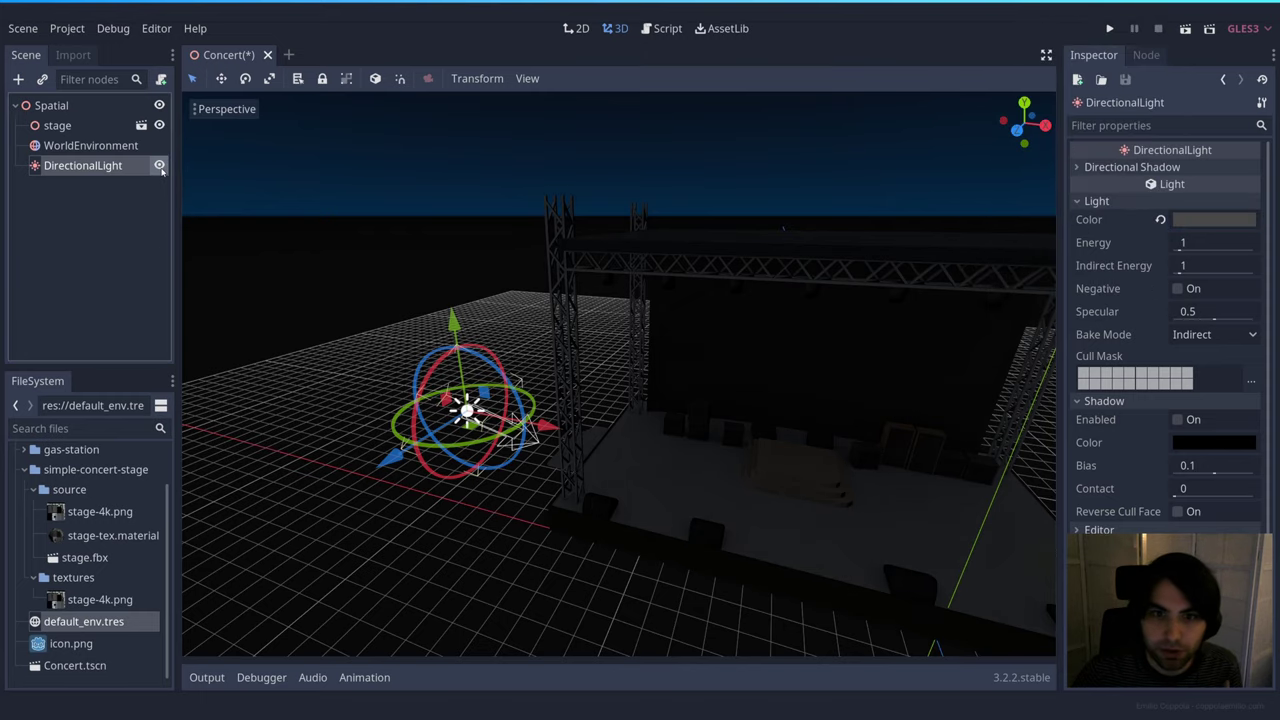
pyautogui.click(159, 165)
pyautogui.click(159, 165)
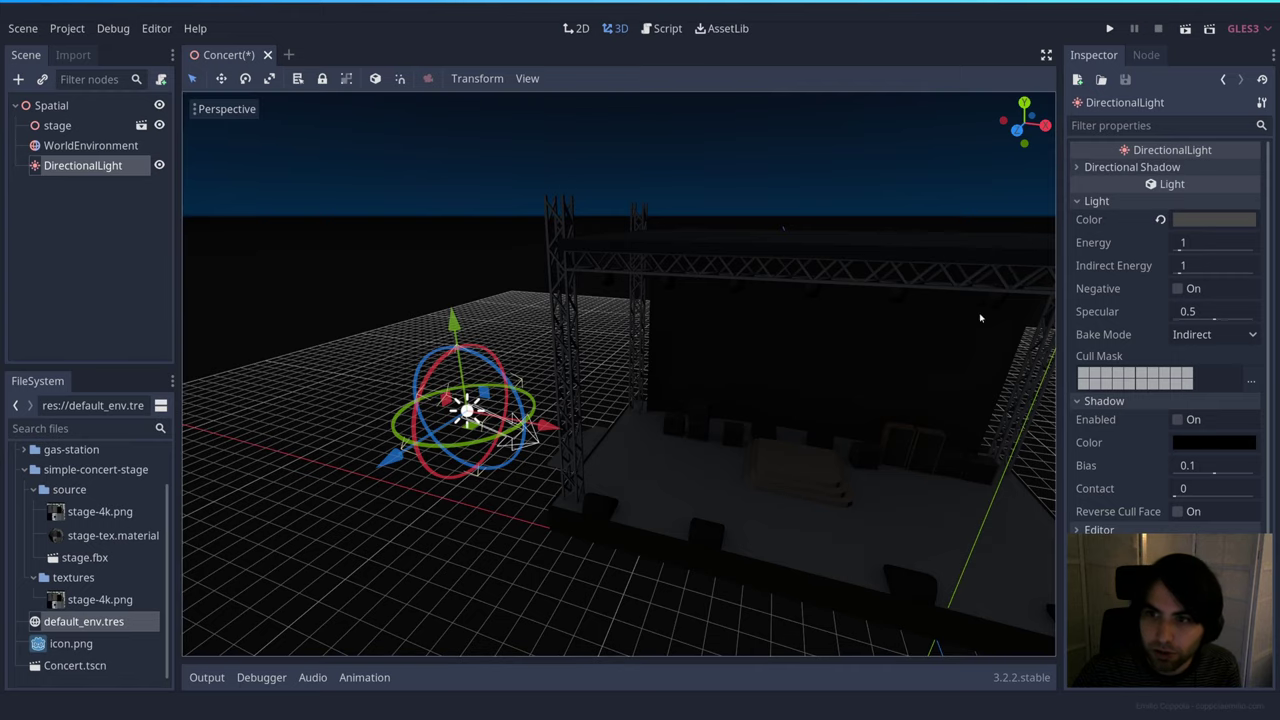
# Enable shadows on the directional light and examine the truss shadows on the stage floor up close.
pyautogui.click(1178, 419)
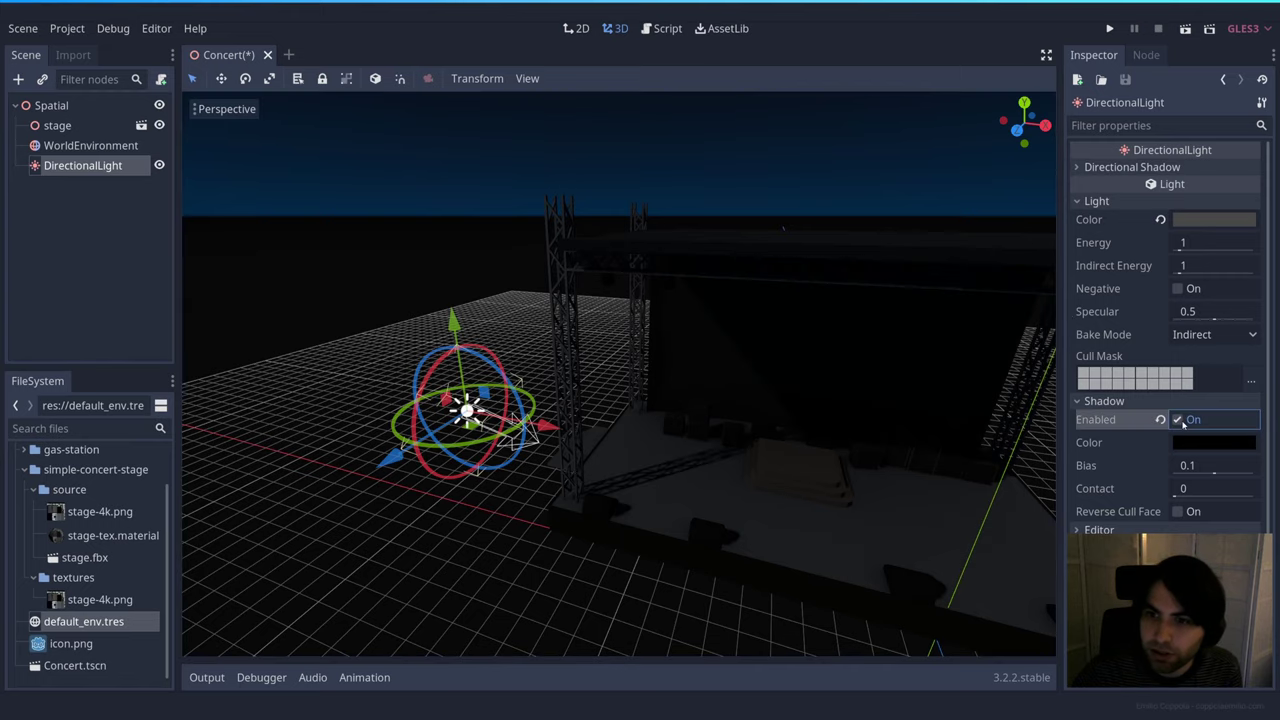
pyautogui.moveTo(880, 443); pyautogui.dragTo(846, 420, button='right')
pyautogui.press('w')
pyautogui.press('d')
pyautogui.moveTo(425, 395); pyautogui.dragTo(832, 508, button='middle')
pyautogui.click(758, 292)
pyautogui.press('w')
pyautogui.moveTo(832, 508); pyautogui.dragTo(554, 564, button='right')
pyautogui.scroll(8, 832, 508)
pyautogui.press('w')
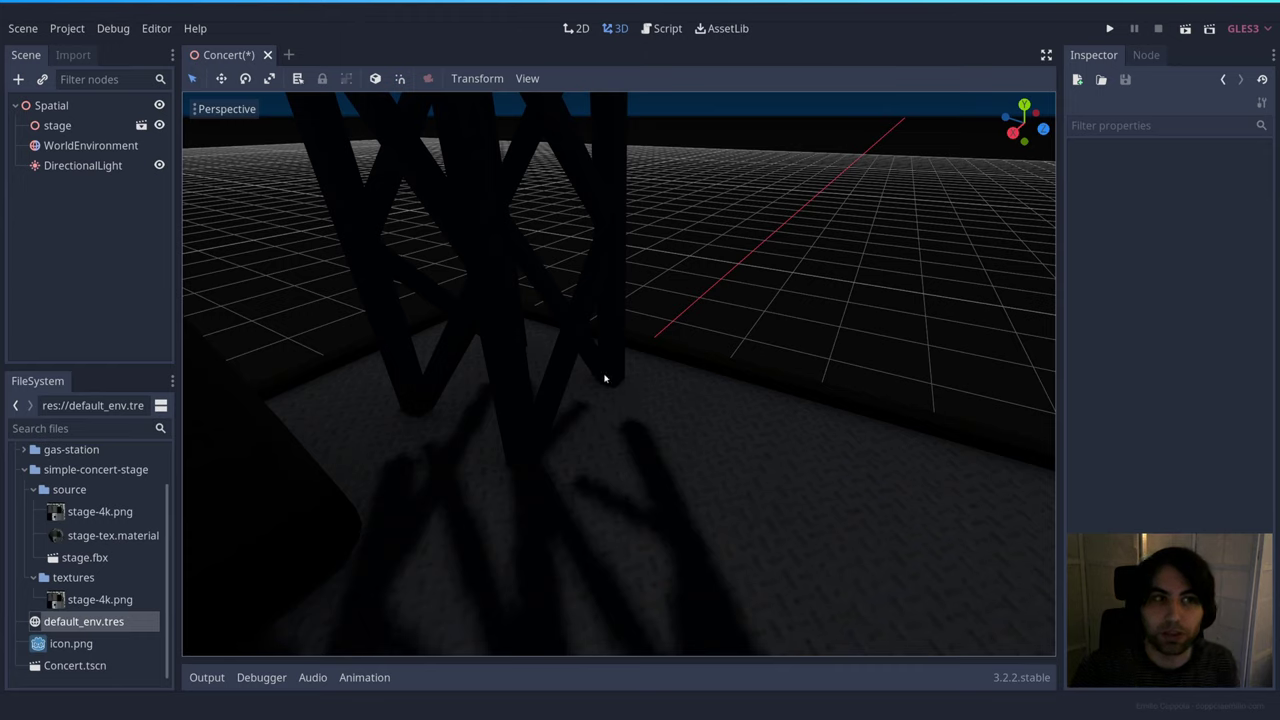
# Try adjusting the directional light's shadow bias.
pyautogui.click(99, 167)
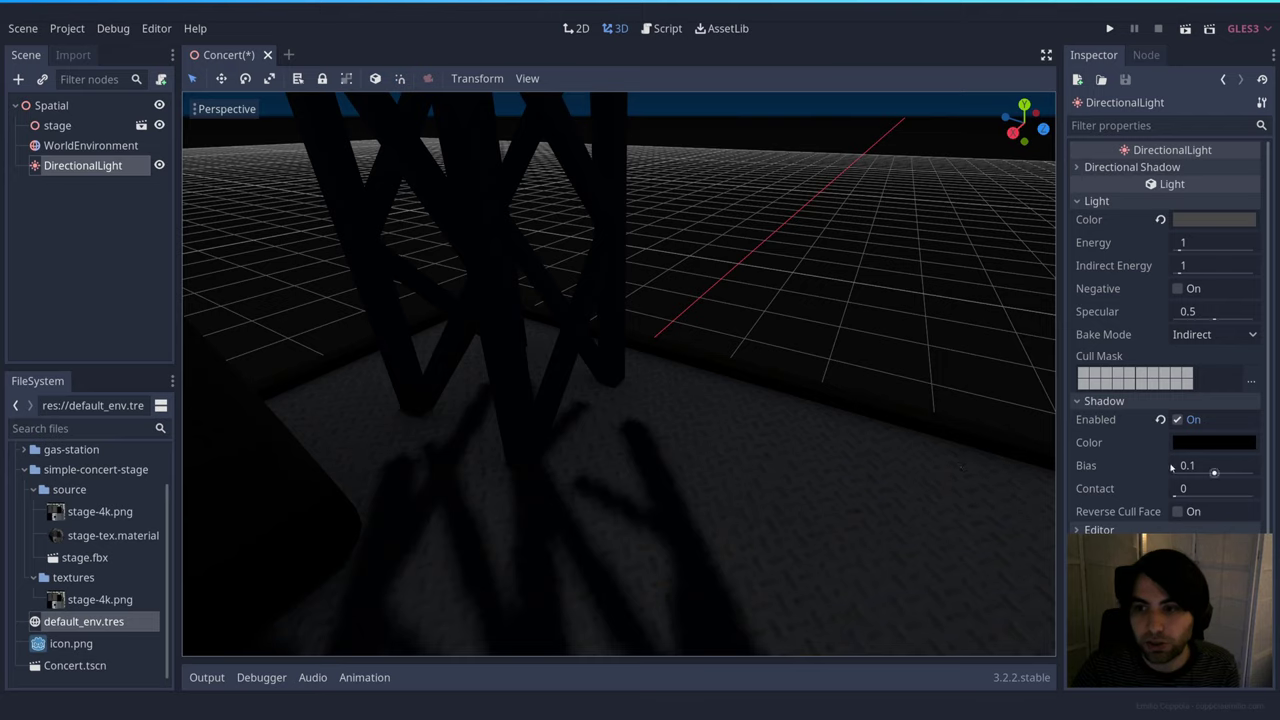
pyautogui.moveTo(1172, 467); pyautogui.dragTo(1212, 470)
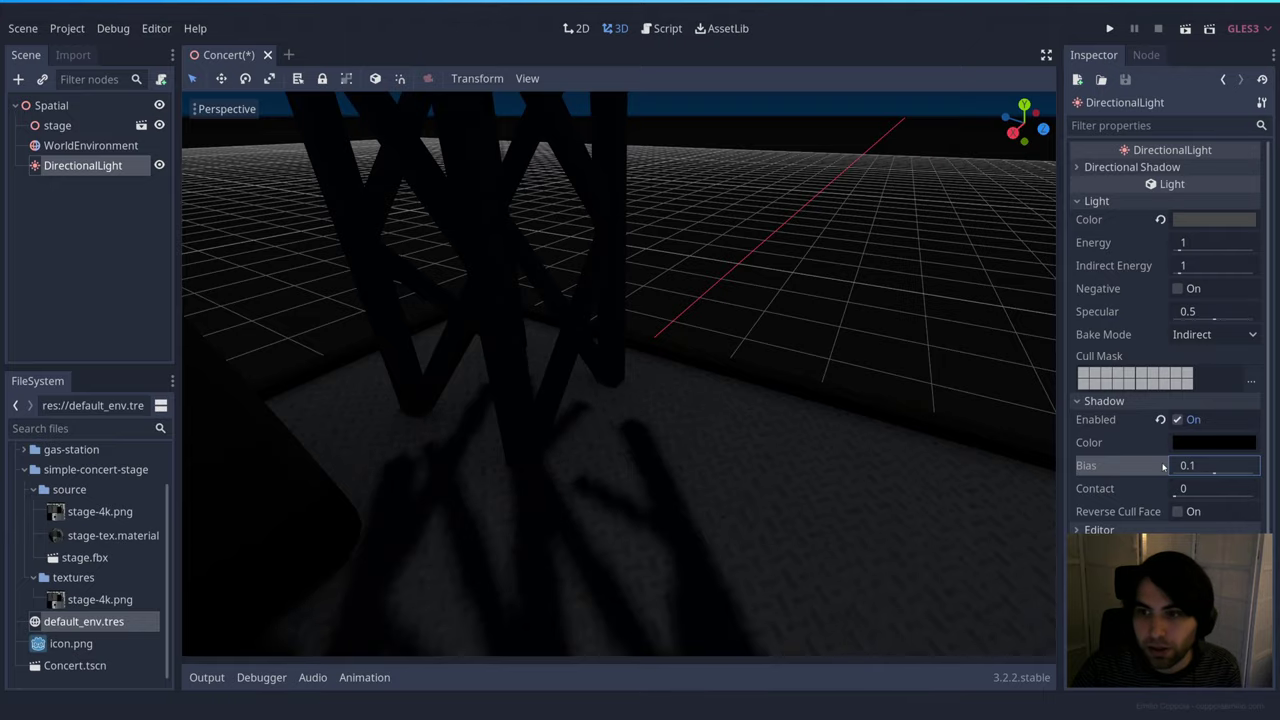
pyautogui.click(929, 380)
# Darken the directional light's gray color slightly further for a dimmer night-time stage.
pyautogui.moveTo(929, 380); pyautogui.dragTo(894, 366, button='right')
pyautogui.press('s')
pyautogui.press('s')
pyautogui.click(249, 432)
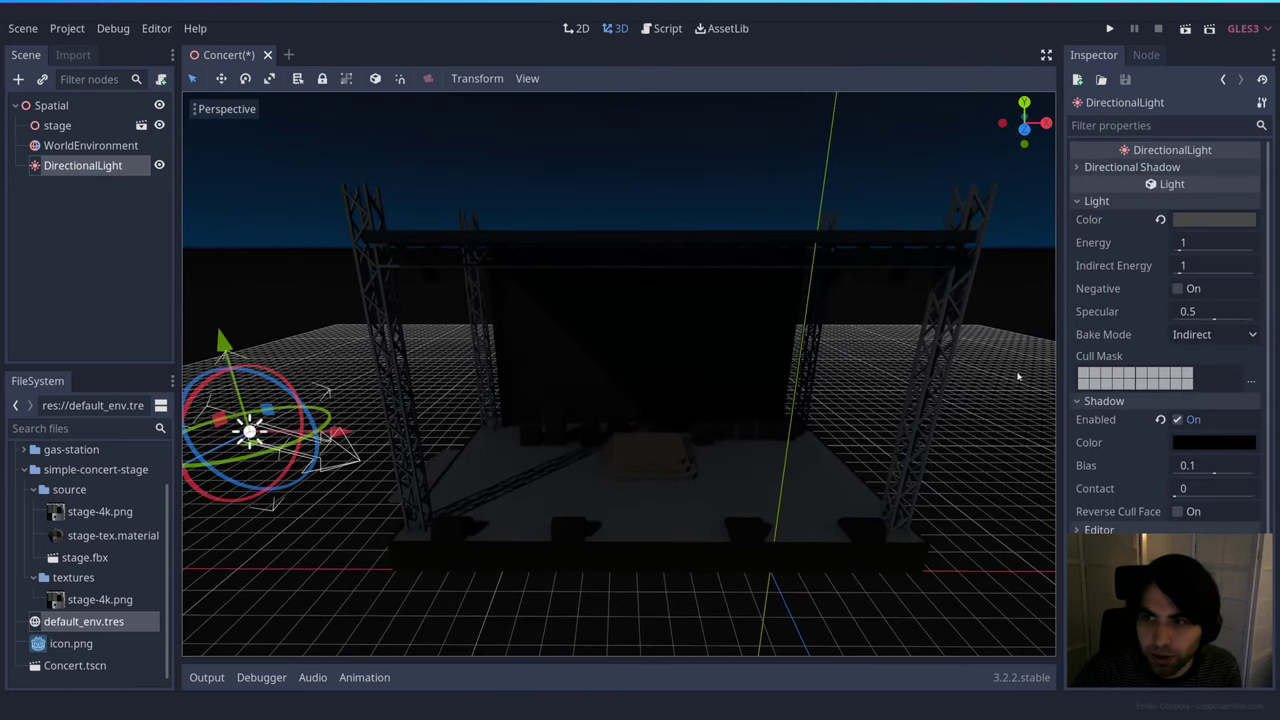
pyautogui.click(1194, 222)
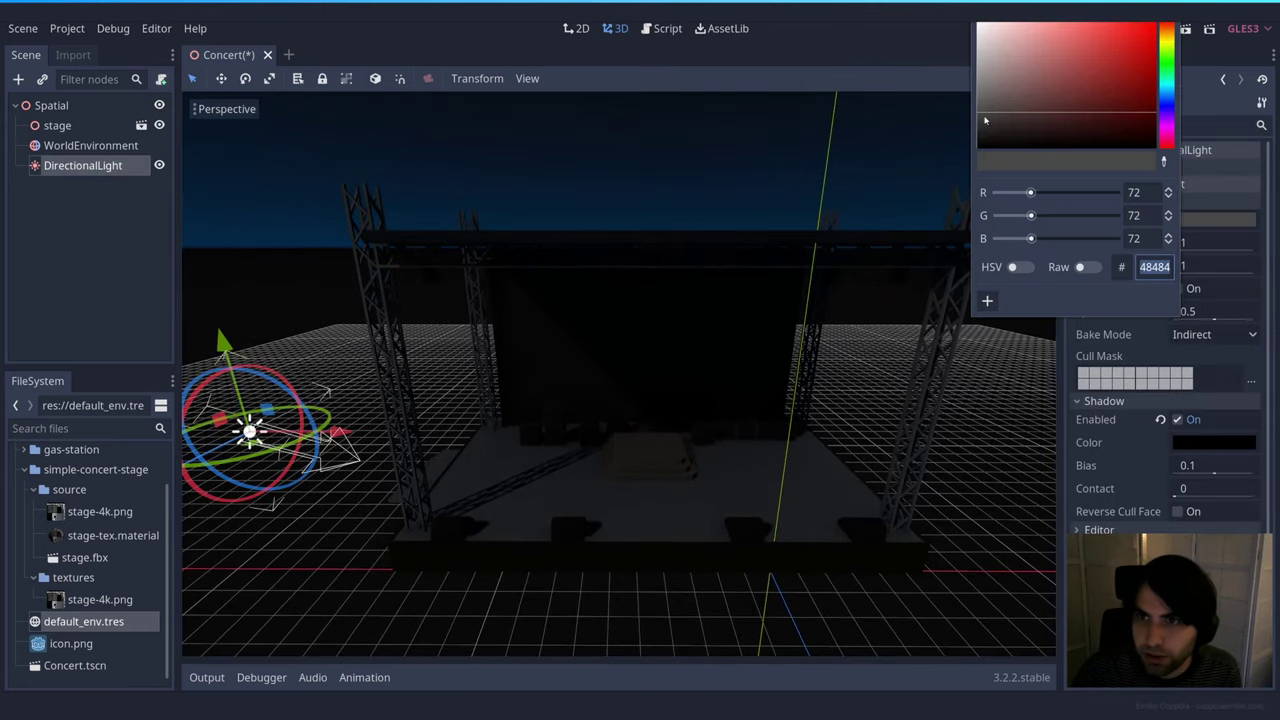
pyautogui.moveTo(985, 120); pyautogui.dragTo(971, 125)
pyautogui.click(875, 129)
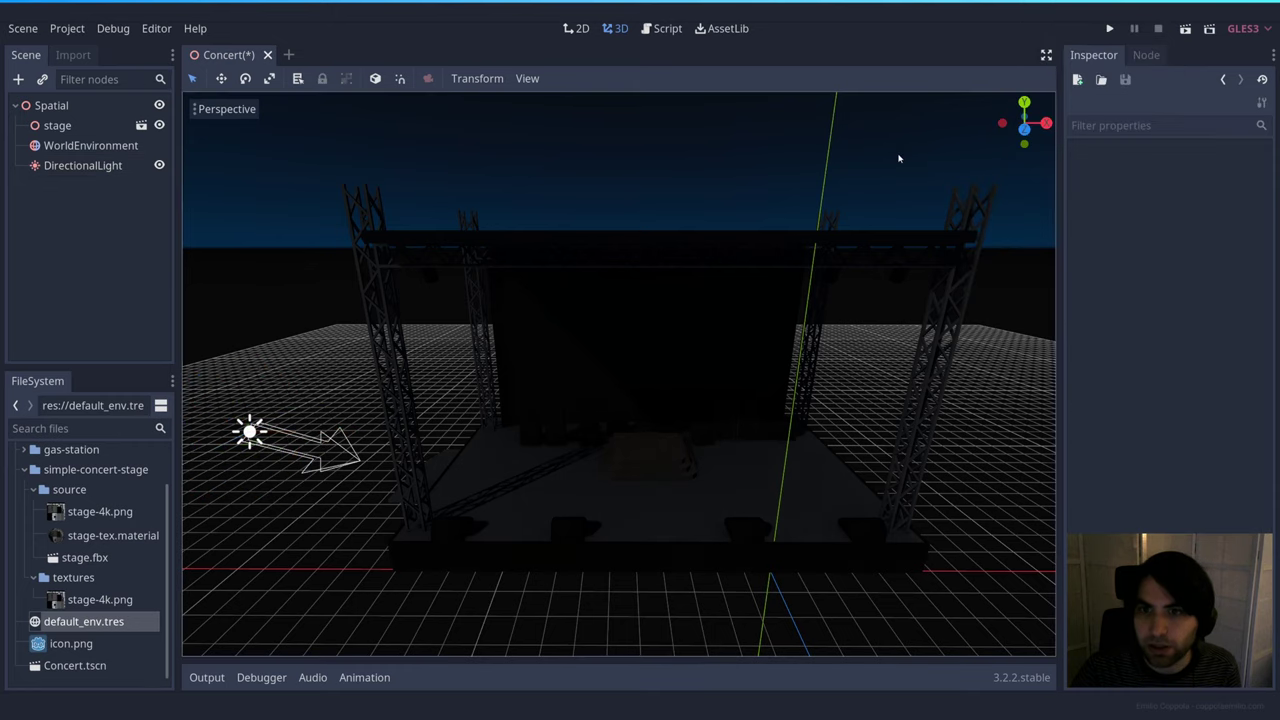
pyautogui.scroll(5, 898, 158)
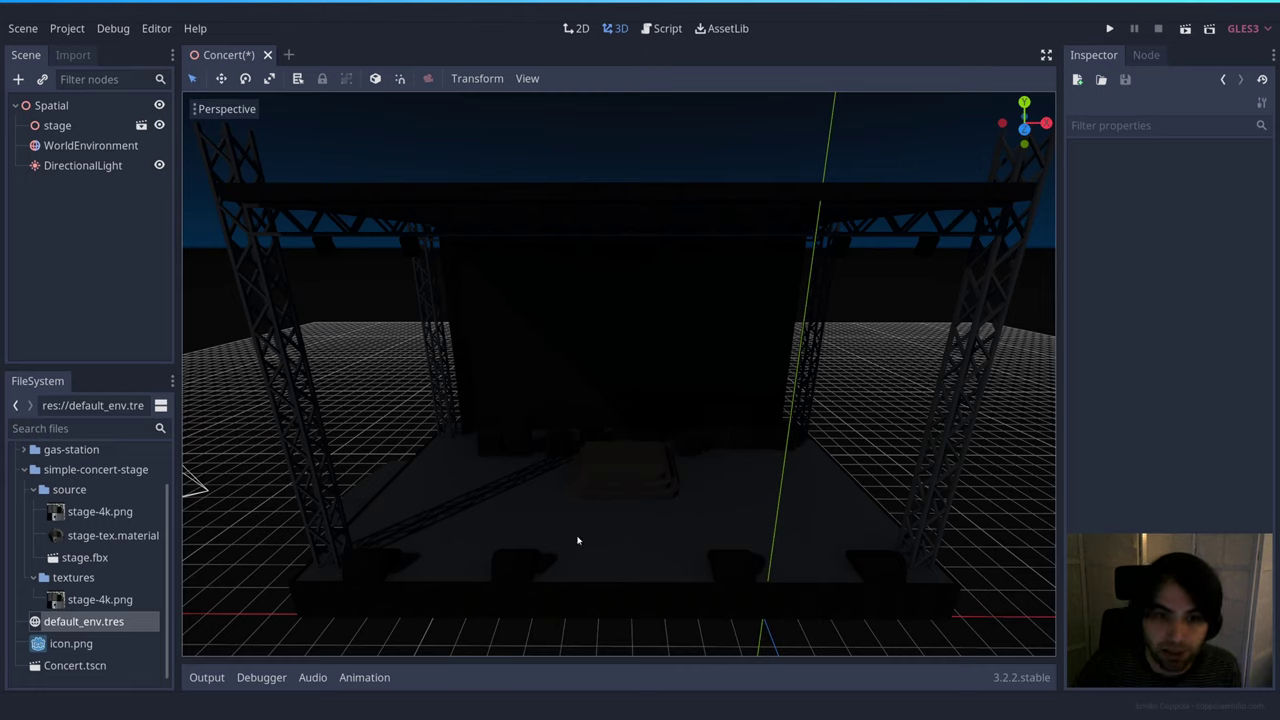
# Add a SpotLight node as a child of the Spatial root.
pyautogui.rightClick(51, 105)
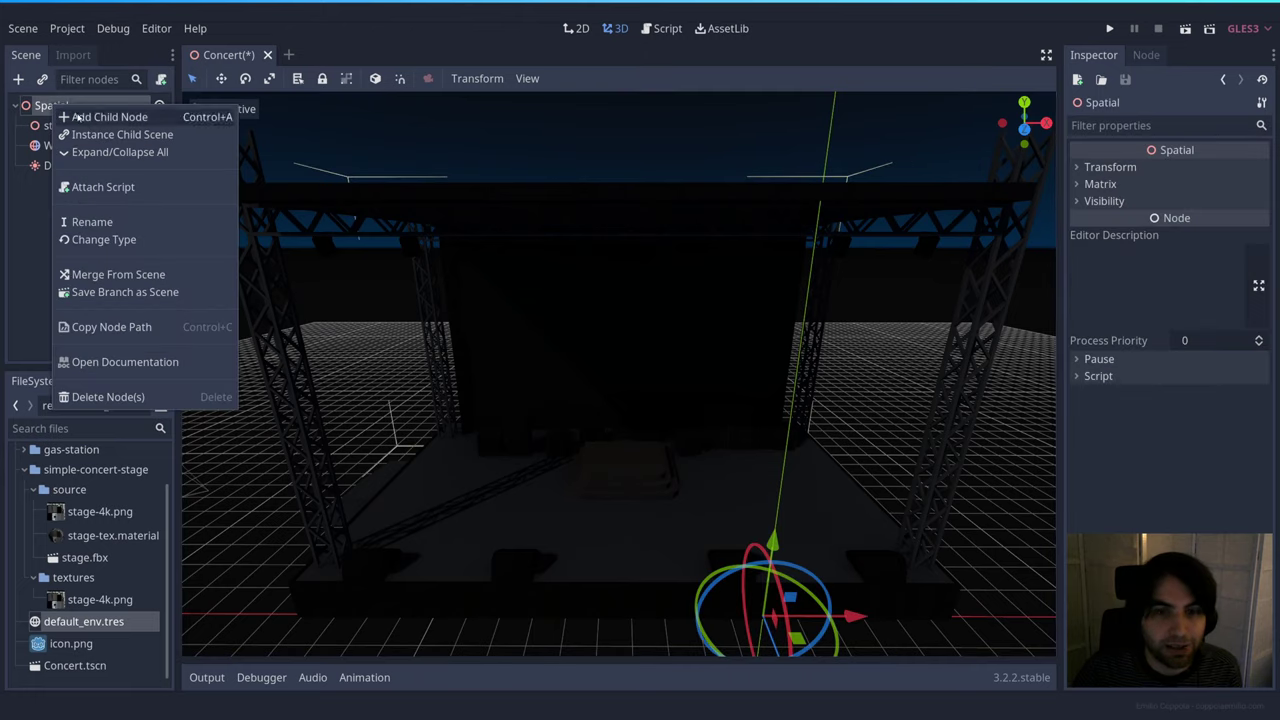
pyautogui.click(77, 118)
pyautogui.click(440, 197)
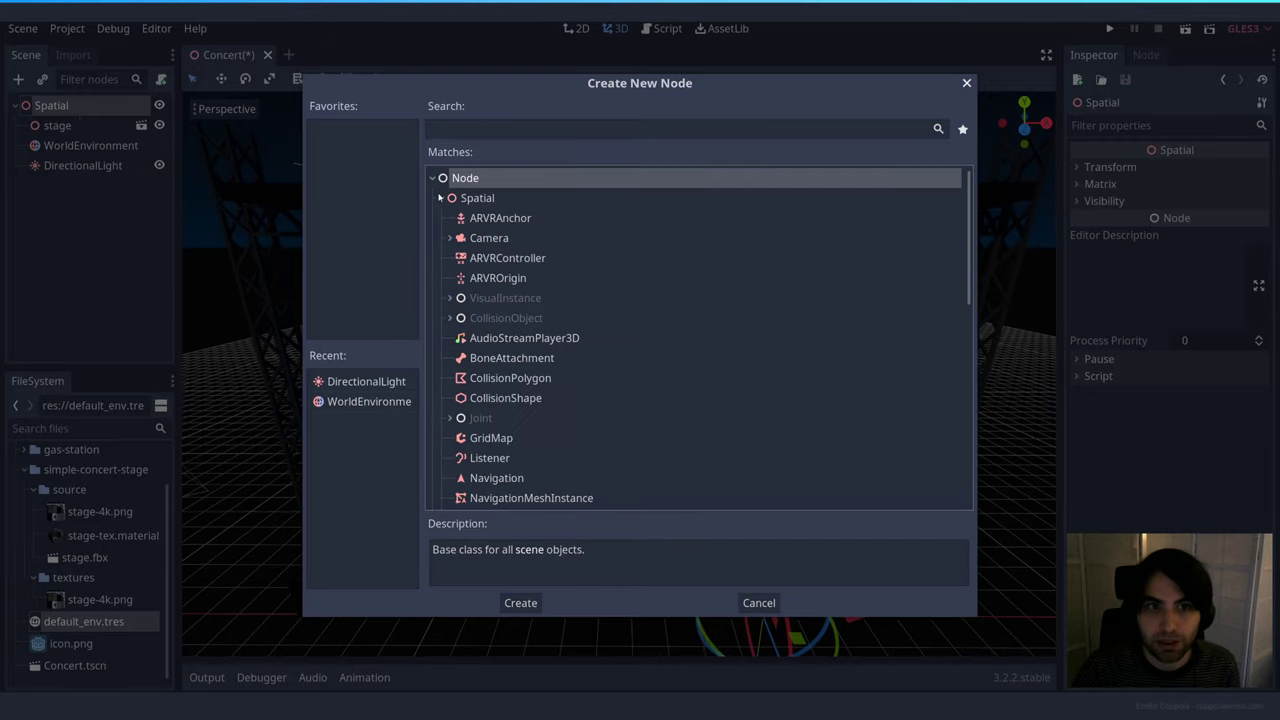
pyautogui.click(450, 298)
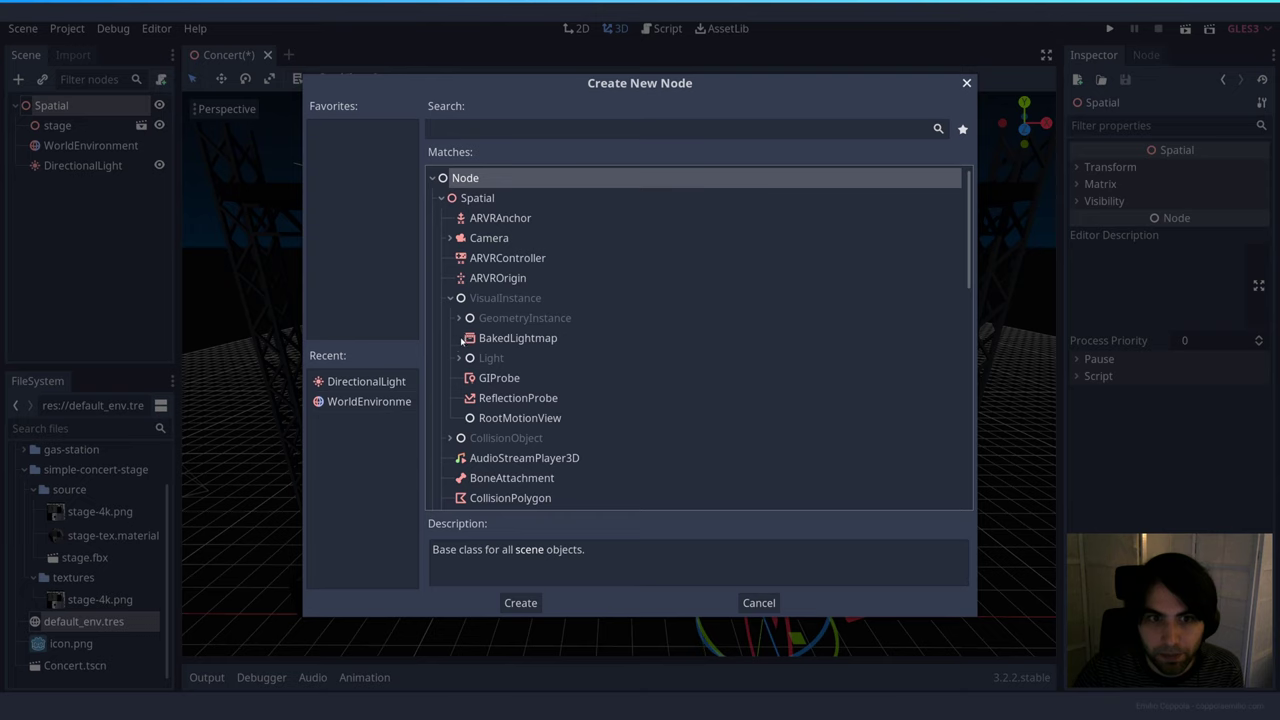
pyautogui.click(459, 357)
pyautogui.click(518, 418)
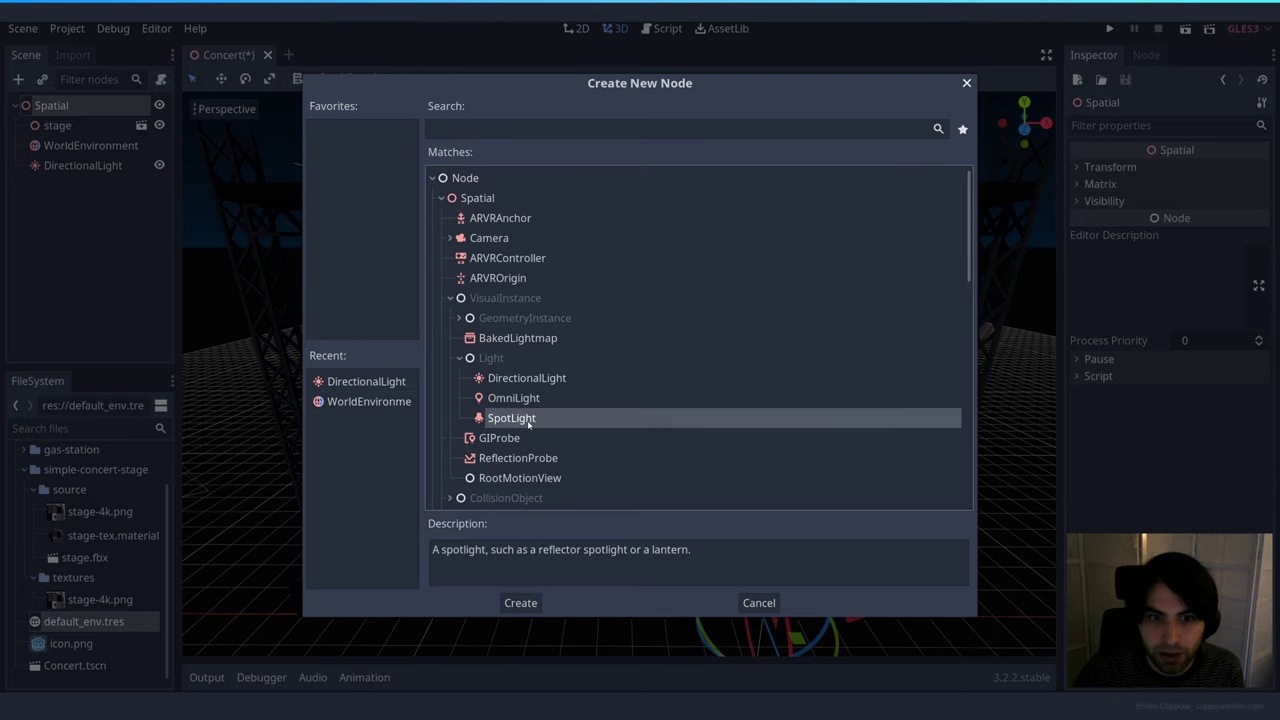
pyautogui.click(520, 603)
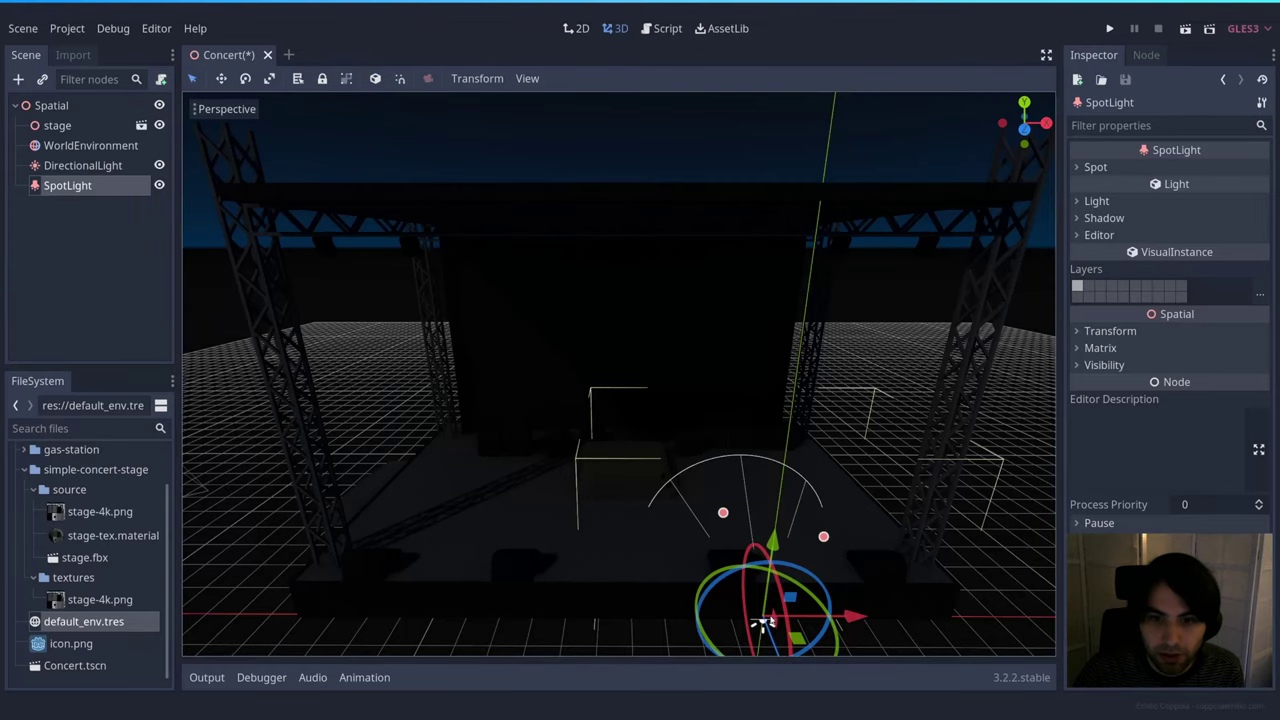
# Raise the spotlight above the stage floor and move it sideways to the middle of the stage.
pyautogui.moveTo(772, 545); pyautogui.dragTo(789, 338)
pyautogui.moveTo(876, 429); pyautogui.dragTo(704, 428)
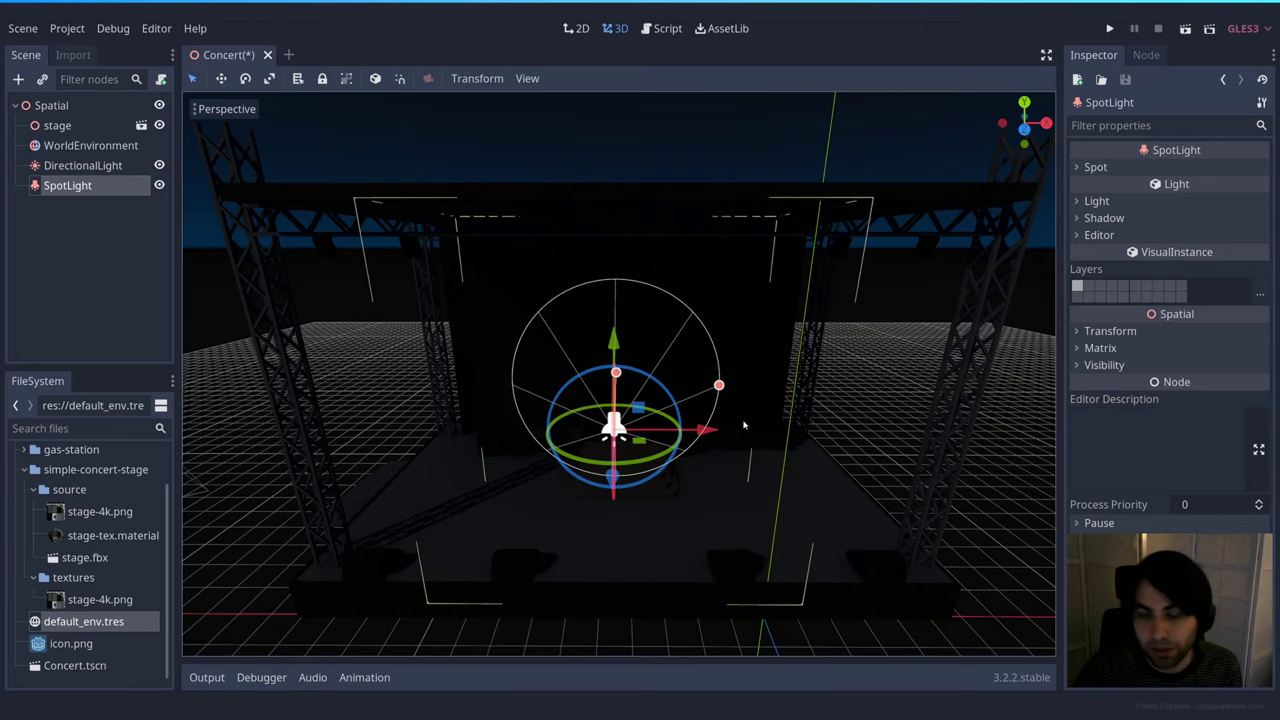
pyautogui.moveTo(744, 426); pyautogui.dragTo(757, 425, button='middle')
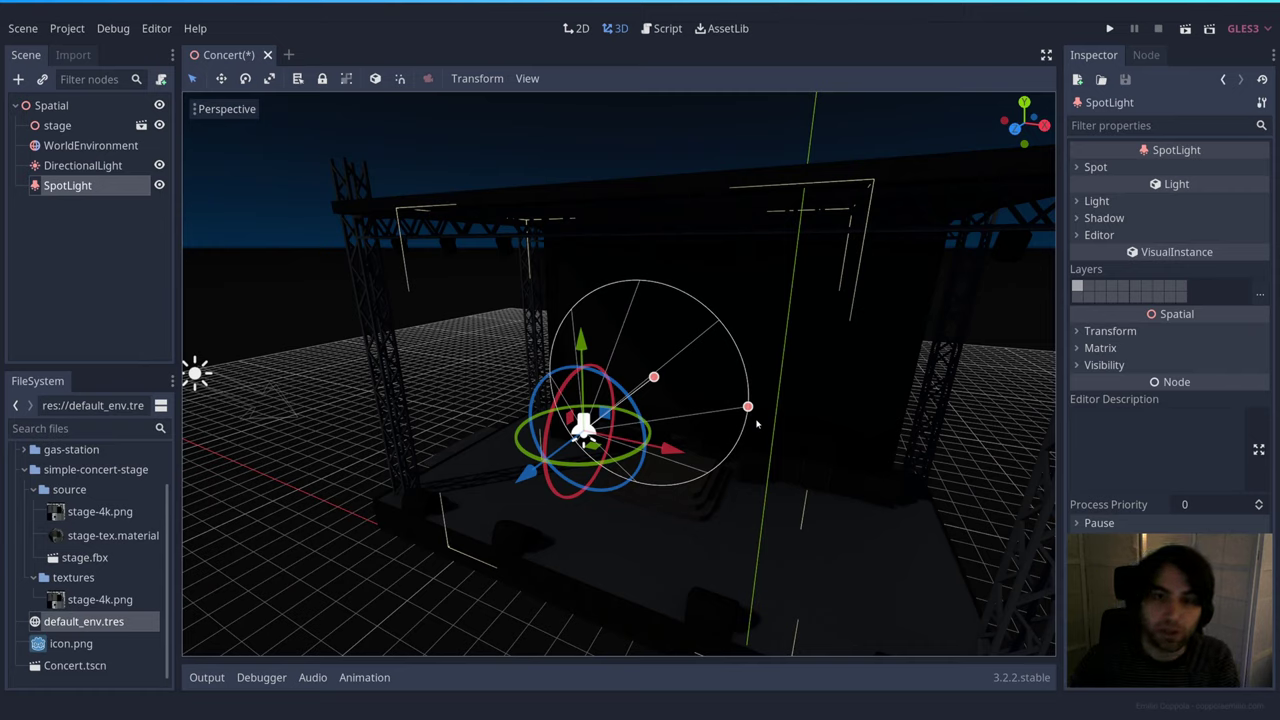
# Extend the spotlight's range to about 18.7 so it reaches the stage's back wall, and narrow its cone.
pyautogui.moveTo(748, 406); pyautogui.dragTo(835, 393)
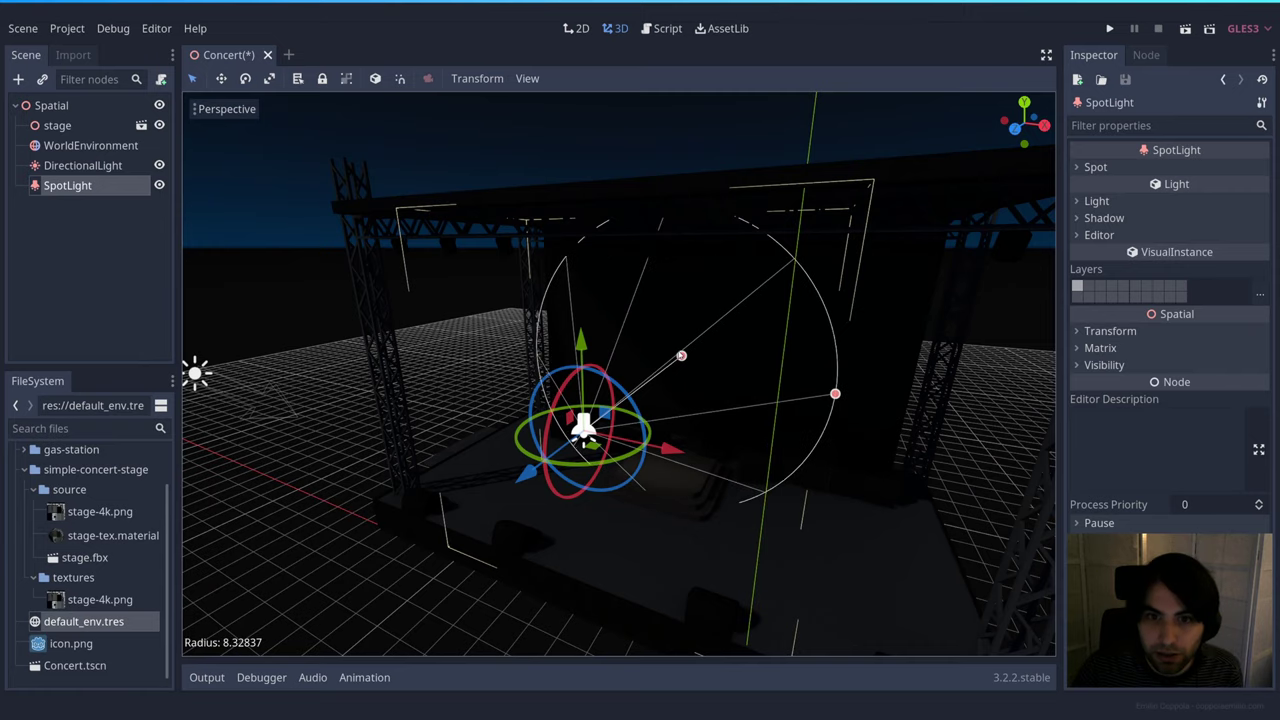
pyautogui.moveTo(681, 357); pyautogui.dragTo(723, 347)
pyautogui.moveTo(951, 377); pyautogui.dragTo(834, 349)
pyautogui.moveTo(711, 332); pyautogui.dragTo(731, 316)
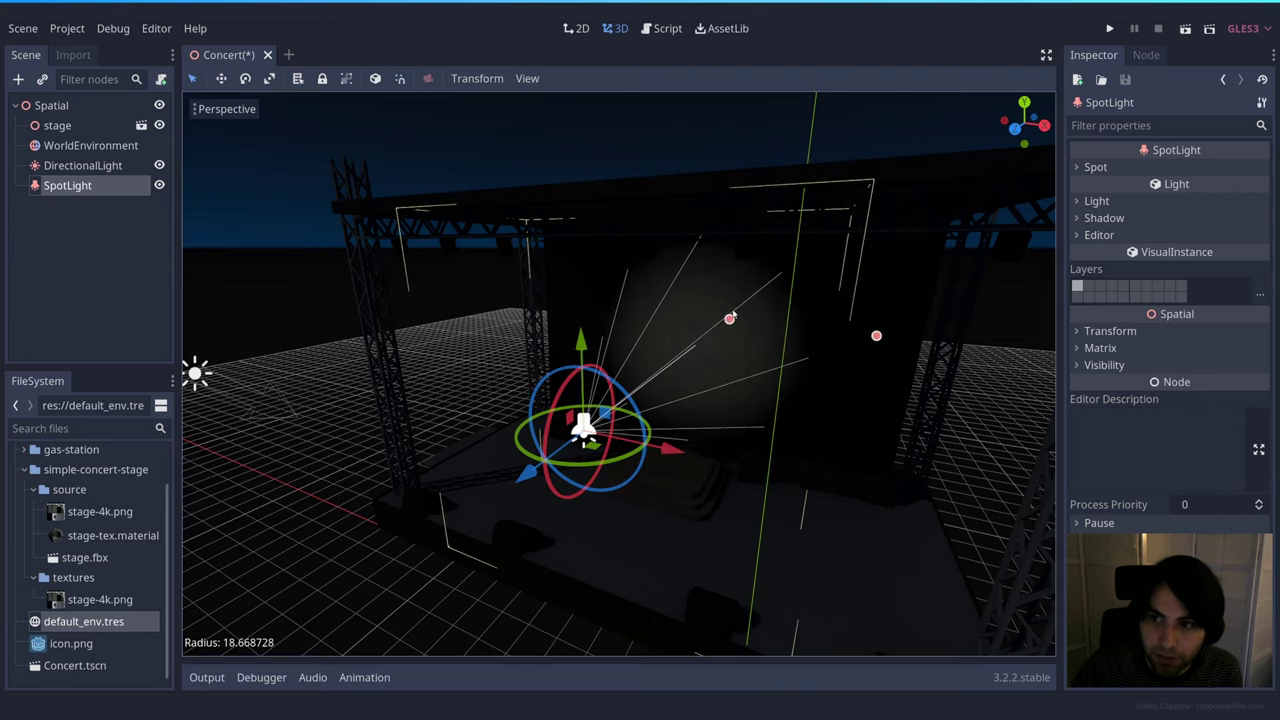
# Tilt the spotlight down toward the stepped podium and set its range to about 17.3.
pyautogui.moveTo(581, 345)
pyautogui.mouseDown()
pyautogui.moveTo(609, 287)
pyautogui.moveTo(612, 322)
pyautogui.moveTo(592, 343)
pyautogui.mouseUp()
pyautogui.moveTo(592, 343); pyautogui.dragTo(542, 368, button='middle')
pyautogui.scroll(3, 542, 368)
pyautogui.moveTo(1048, 453); pyautogui.dragTo(753, 532, button='middle')
pyautogui.moveTo(653, 517)
pyautogui.mouseDown()
pyautogui.moveTo(617, 494)
pyautogui.moveTo(661, 526)
pyautogui.moveTo(649, 510)
pyautogui.mouseUp()
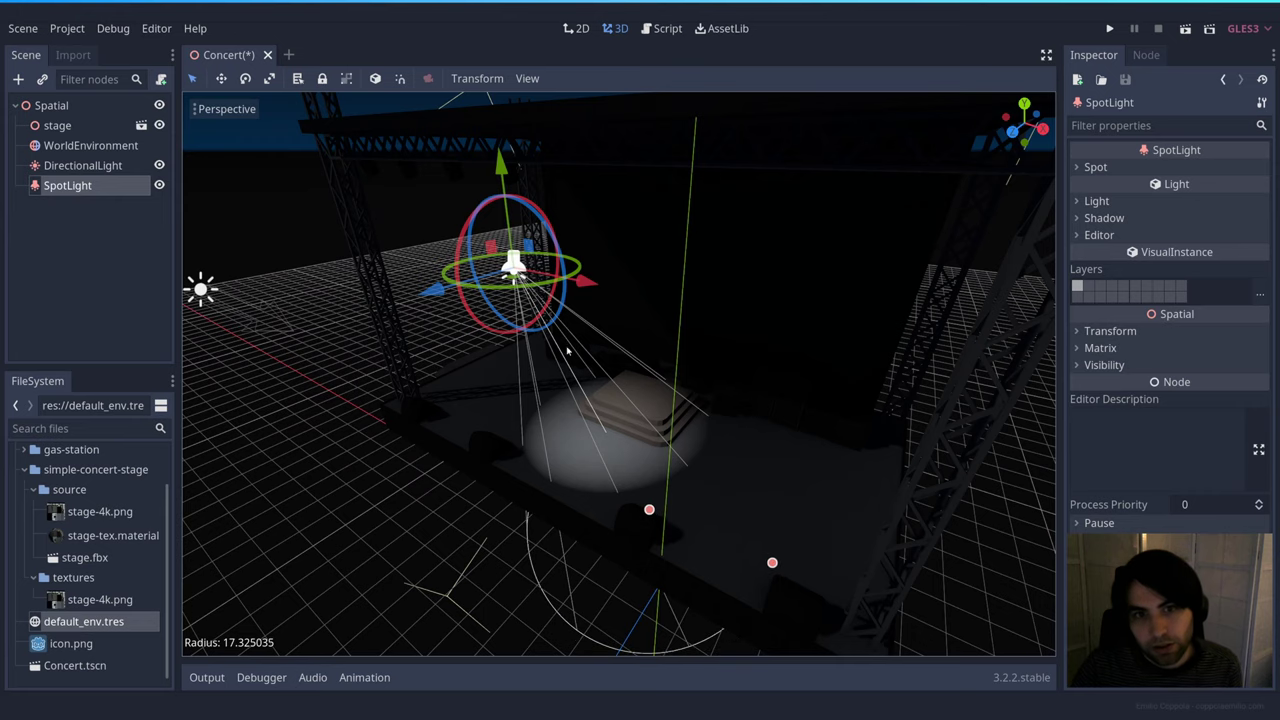
# Raise the spotlight up to the roof truss and extend its range to about 20.1.
pyautogui.moveTo(501, 176); pyautogui.dragTo(500, 79)
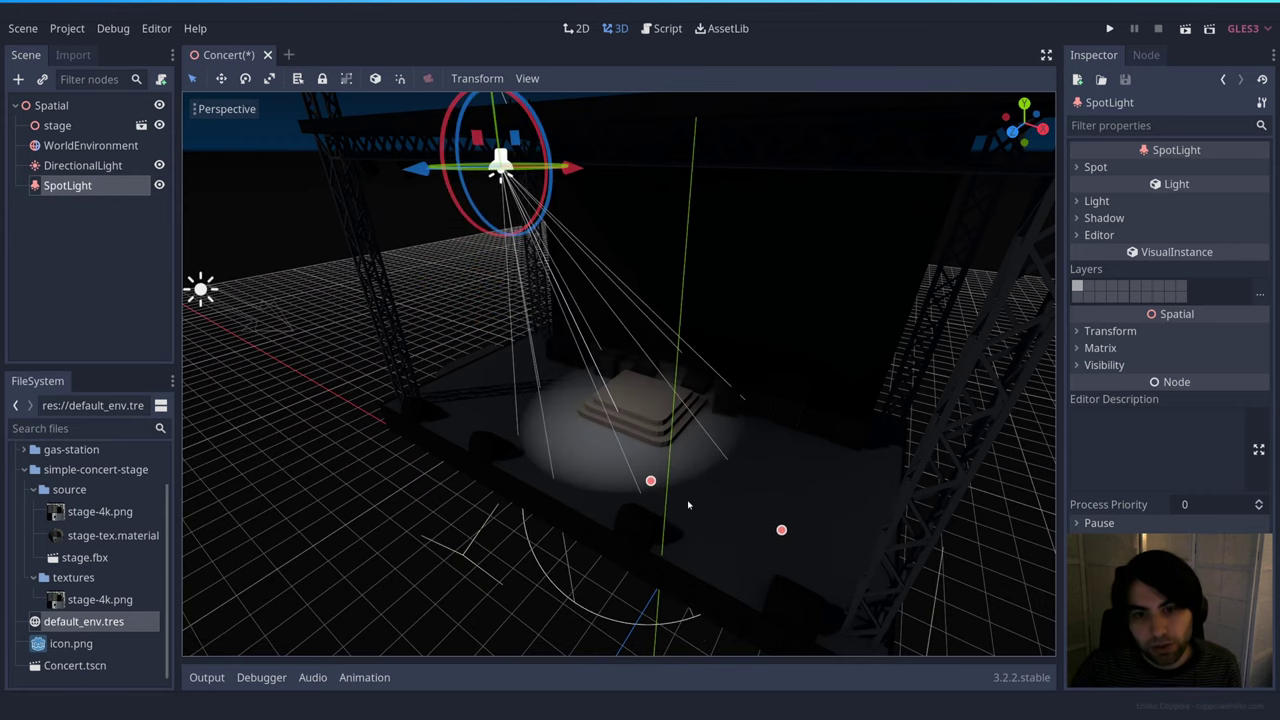
pyautogui.moveTo(650, 481); pyautogui.dragTo(668, 508)
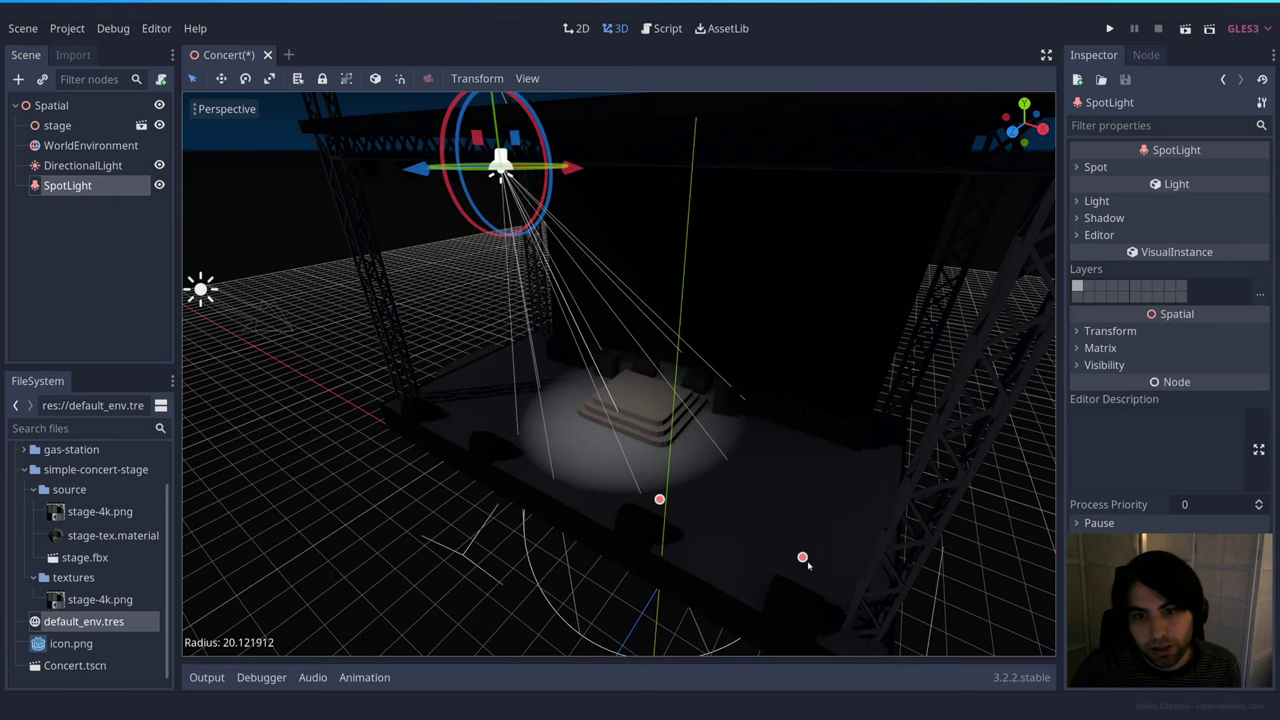
pyautogui.moveTo(805, 568); pyautogui.dragTo(794, 556)
pyautogui.hotkey('ctrl', 'z')
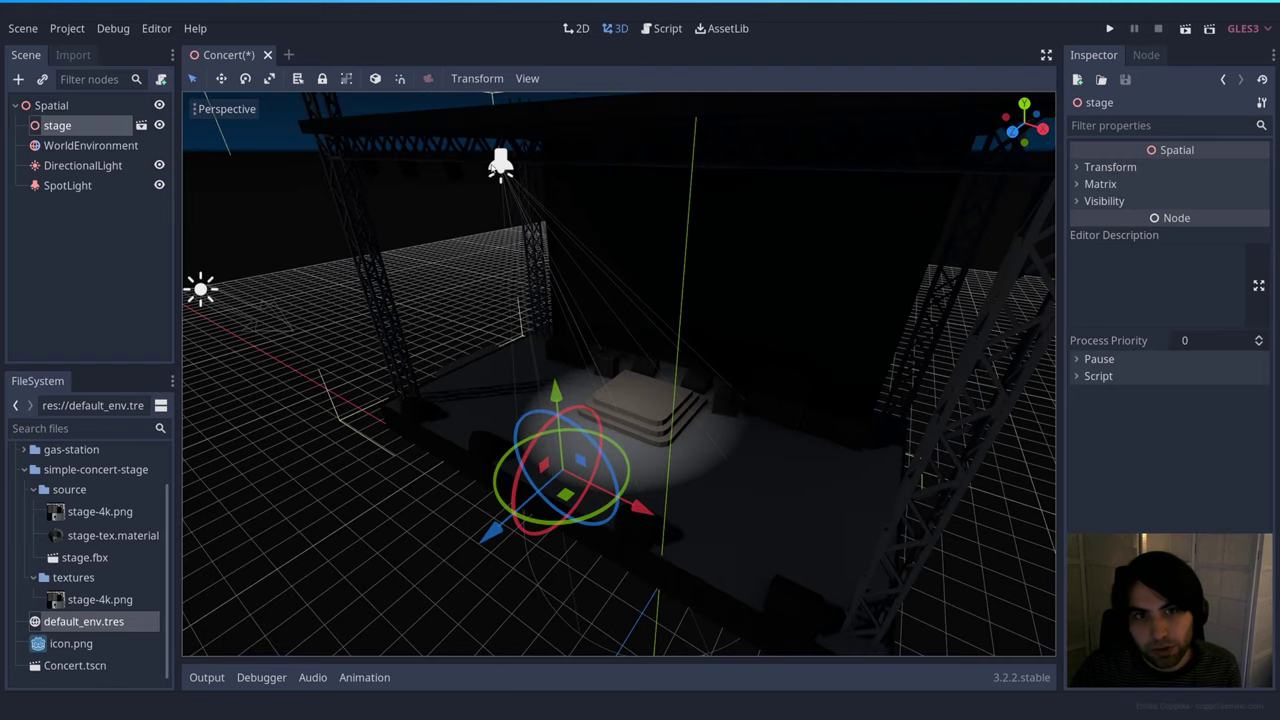
# Shift the spotlight about 1.2 units toward the back wall to center its beam on the podium.
pyautogui.click(501, 165)
pyautogui.moveTo(426, 166); pyautogui.dragTo(466, 166)
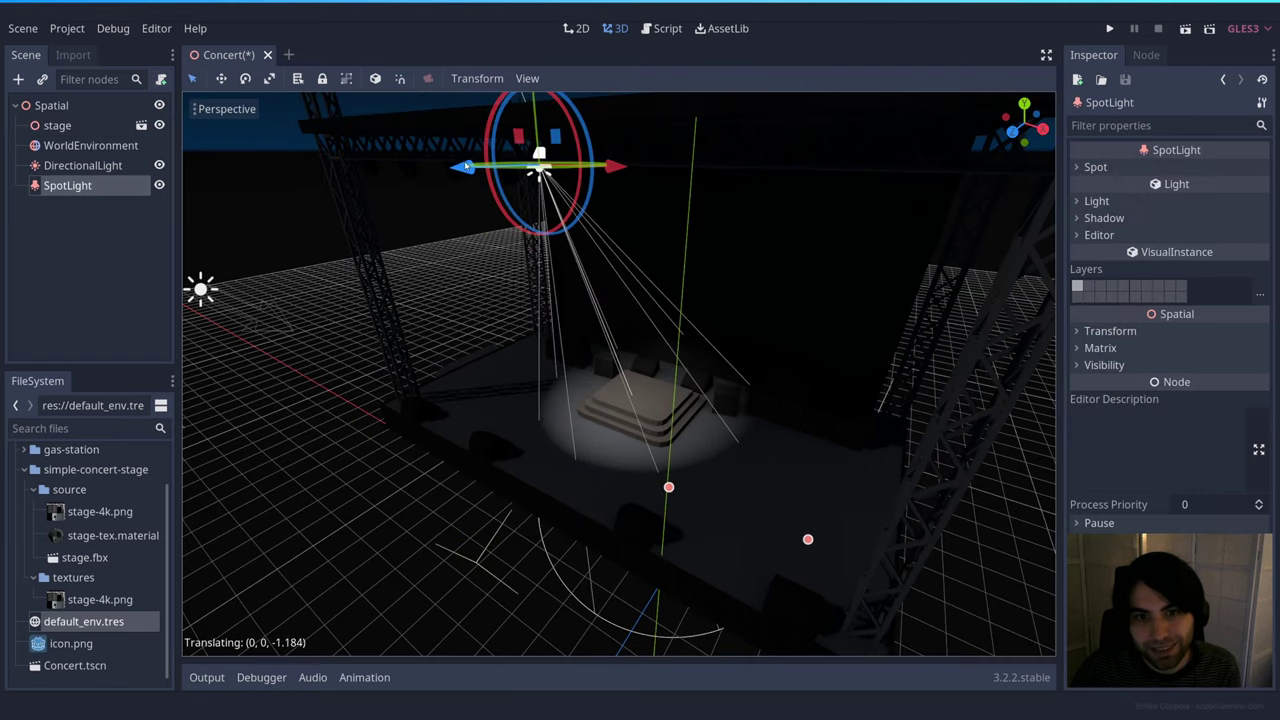
pyautogui.click(366, 339)
# Examine the spotlight's beam on the podium from several viewpoints around the stage.
pyautogui.moveTo(337, 408); pyautogui.dragTo(425, 408, button='middle')
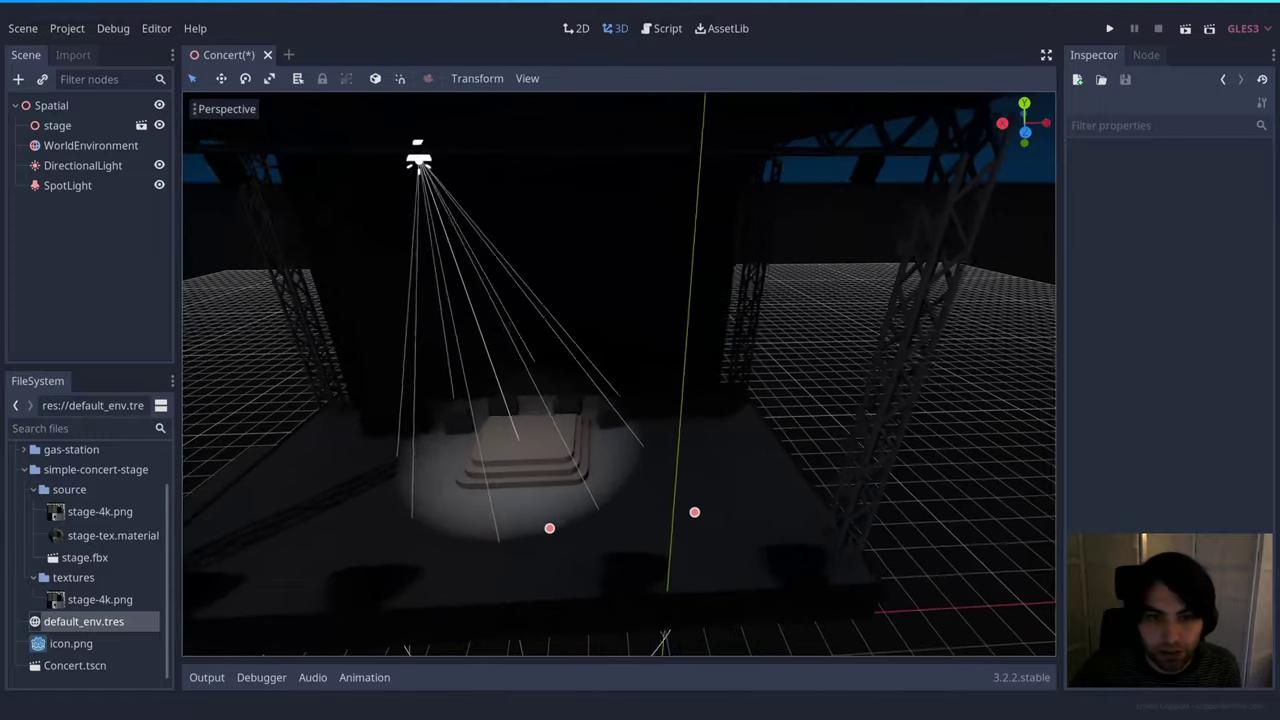
pyautogui.press('a')
pyautogui.press('w')
pyautogui.moveTo(425, 408); pyautogui.dragTo(378, 446, button='right')
pyautogui.press('s')
pyautogui.press('s')
pyautogui.press('e')
# Lower the spotlight slightly and enable its shadows, toggling them to compare the effect.
pyautogui.click(560, 243)
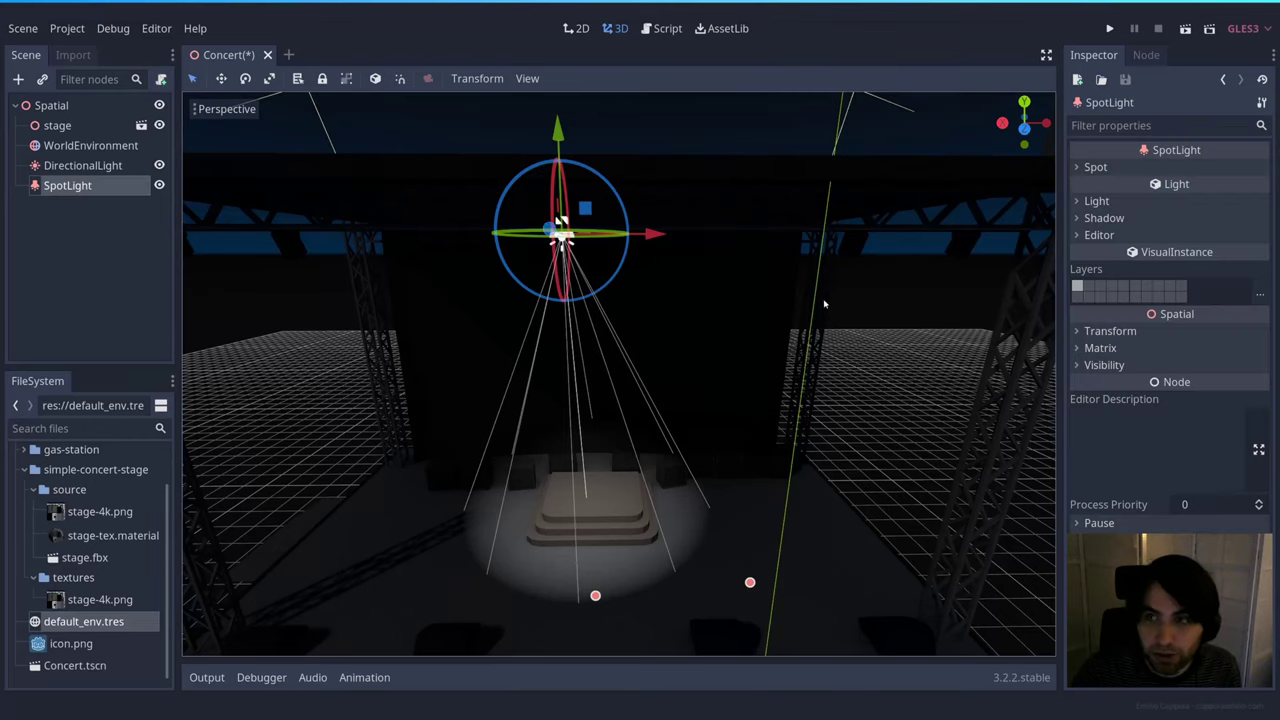
pyautogui.click(1104, 217)
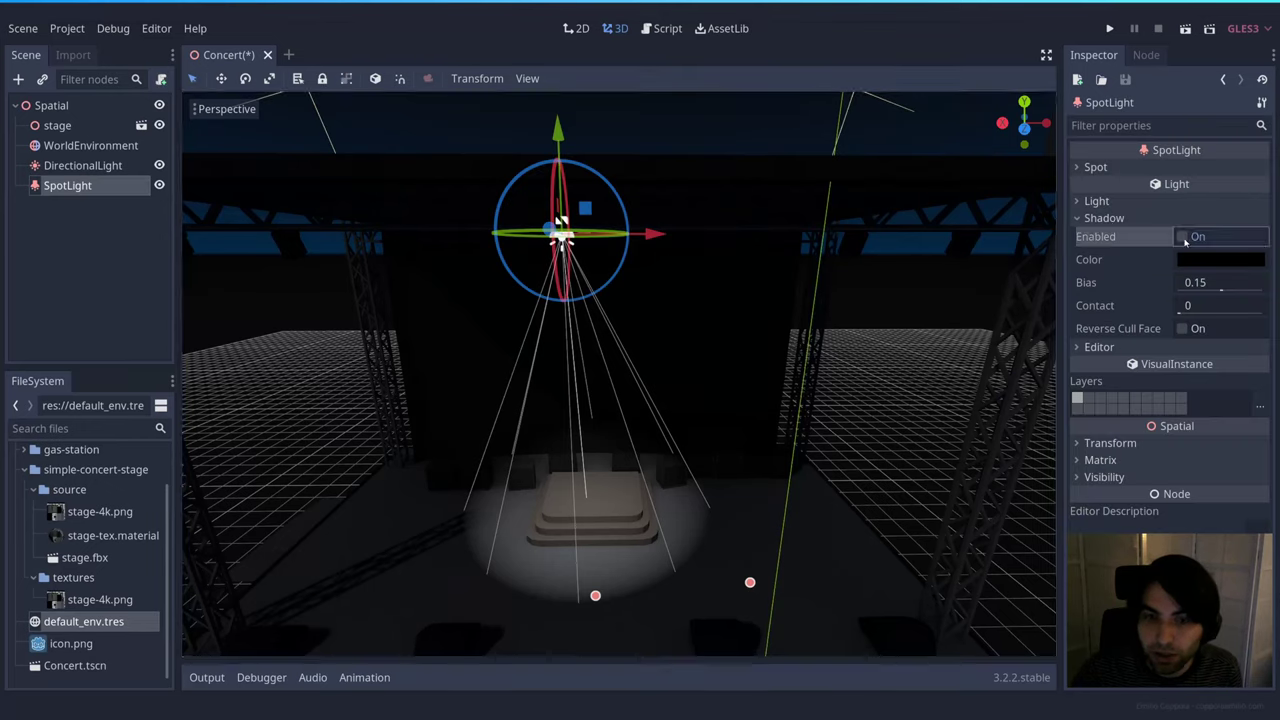
pyautogui.click(1184, 238)
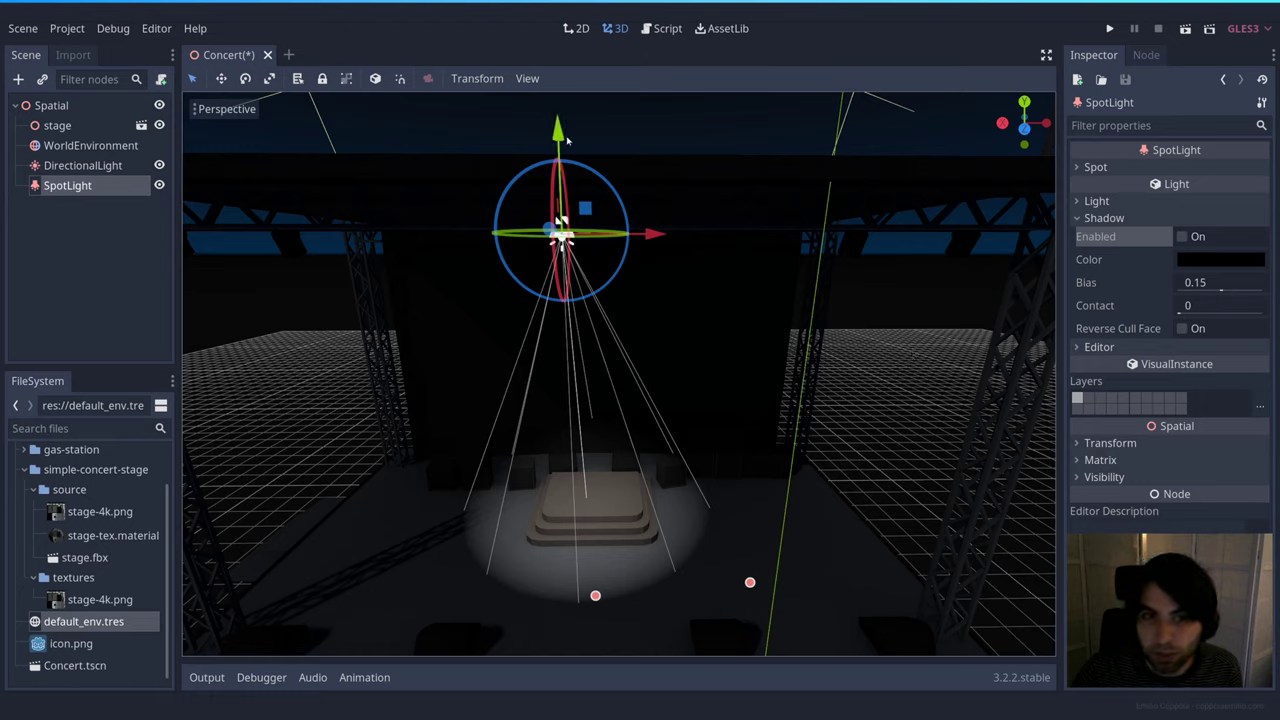
pyautogui.moveTo(566, 141); pyautogui.dragTo(567, 188)
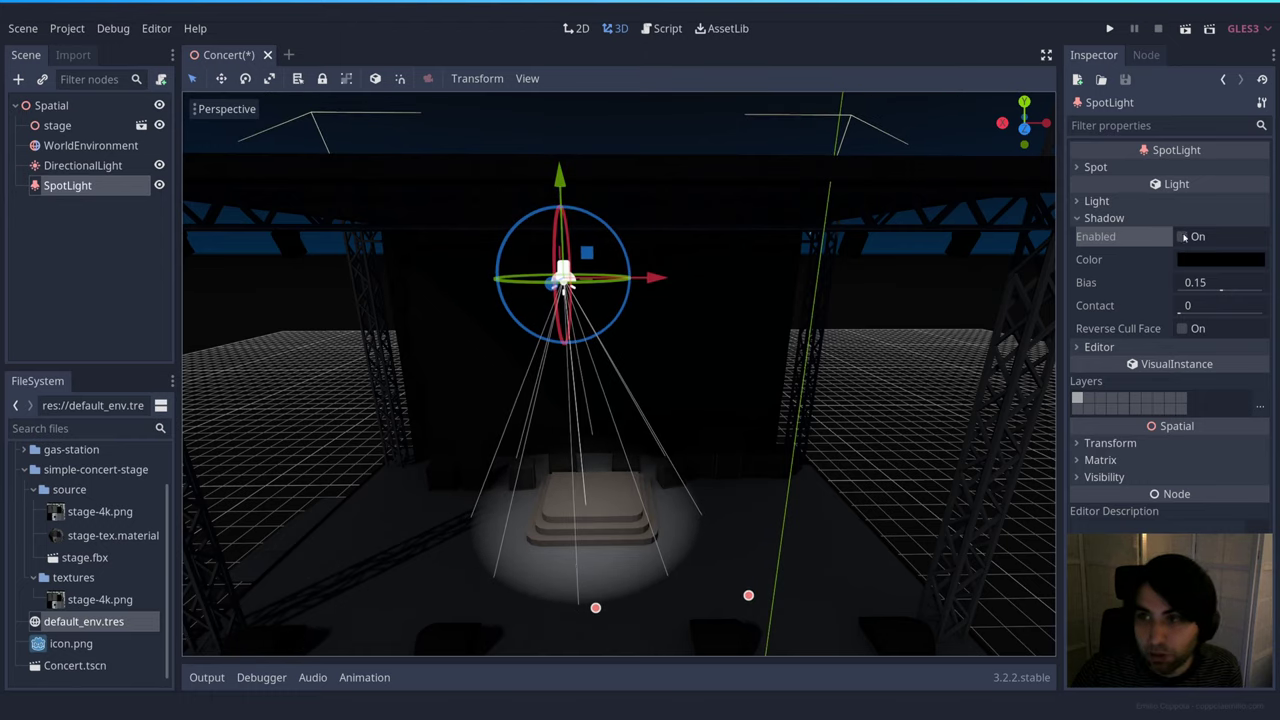
pyautogui.click(1183, 237)
pyautogui.click(1183, 237)
pyautogui.click(1183, 237)
# Examine the spotlight's shadows around the podium and the nearby speakers up close.
pyautogui.moveTo(860, 330); pyautogui.dragTo(800, 335, button='right')
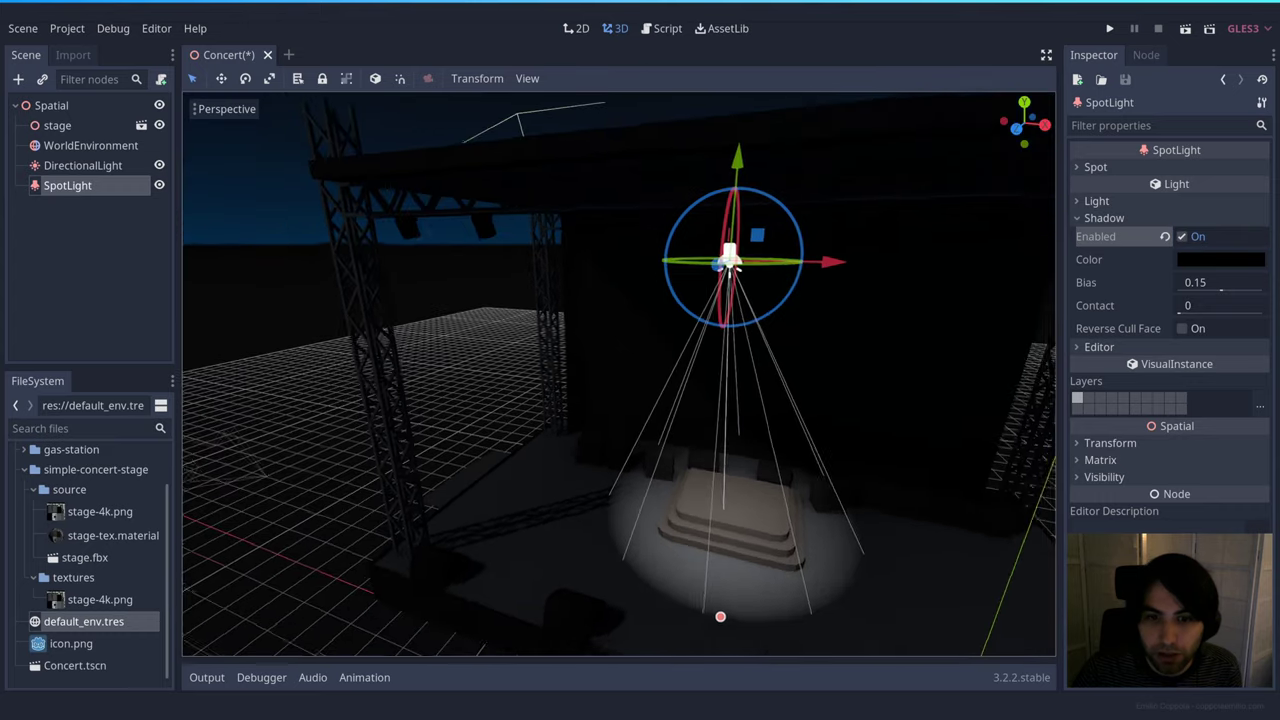
pyautogui.scroll(10, 720, 616)
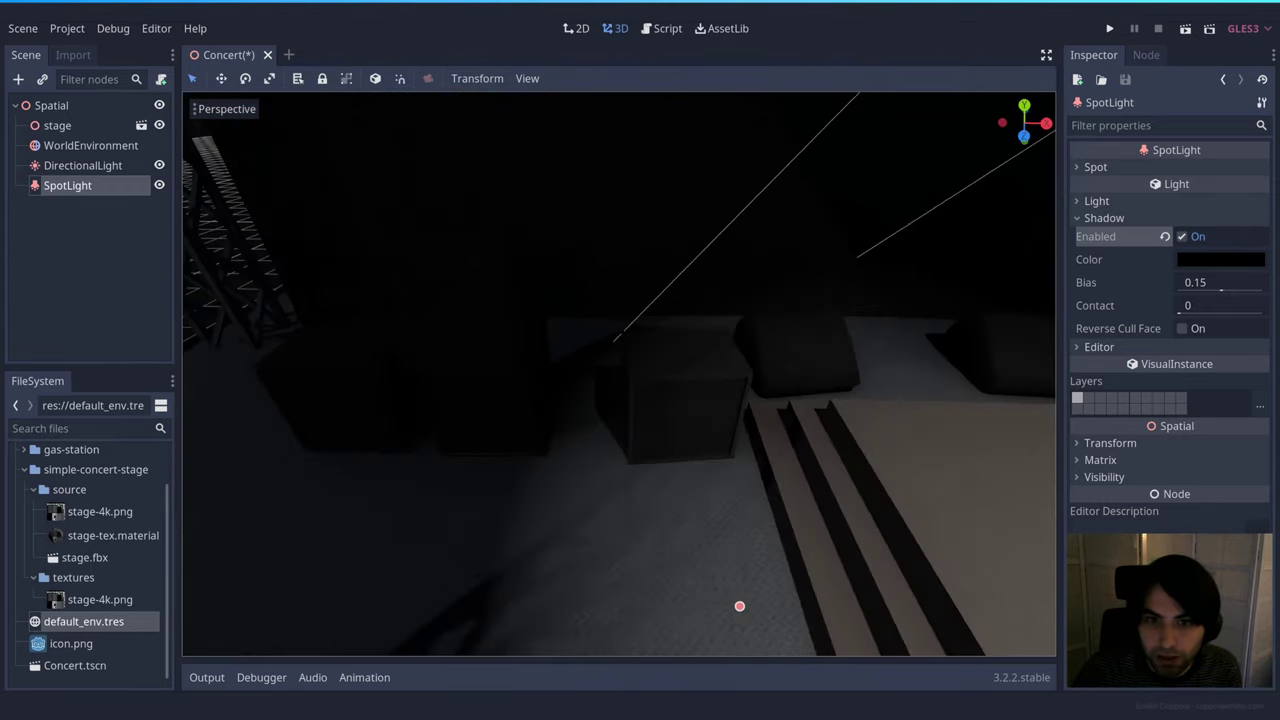
pyautogui.press('d')
pyautogui.moveTo(1009, 435); pyautogui.dragTo(889, 395, button='right')
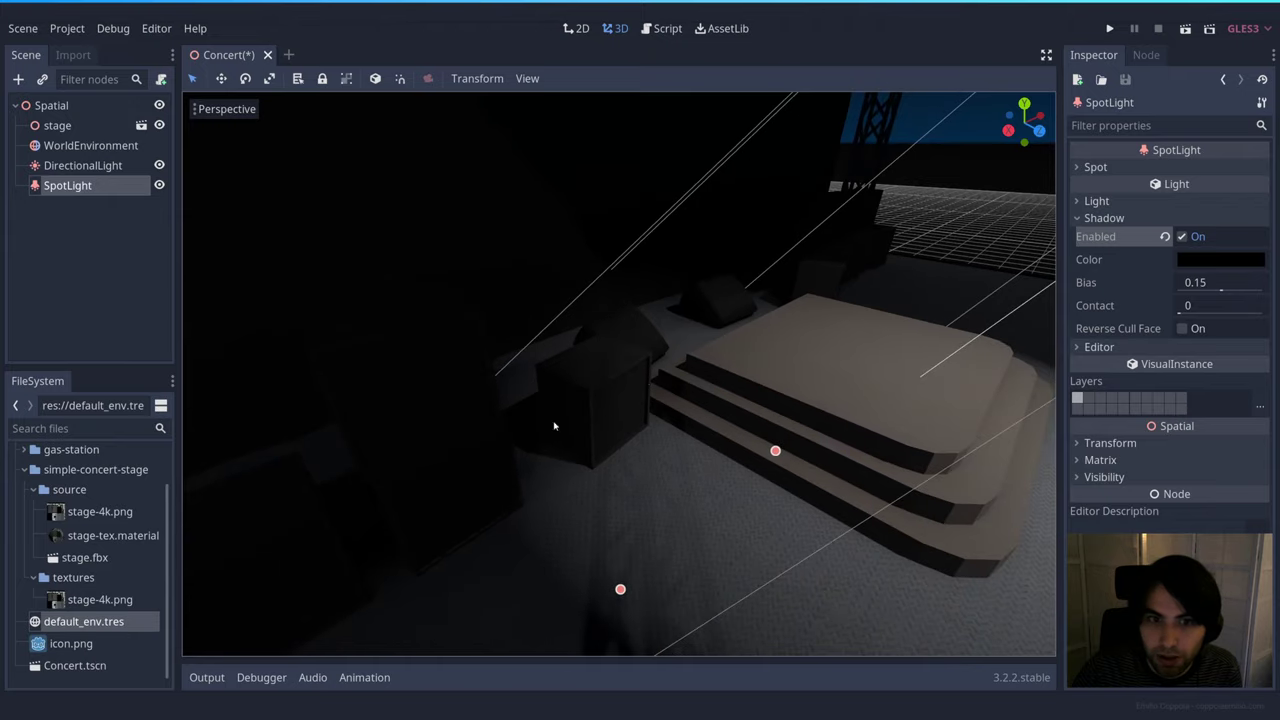
pyautogui.press('s')
pyautogui.press('d')
pyautogui.moveTo(683, 420); pyautogui.dragTo(528, 380, button='right')
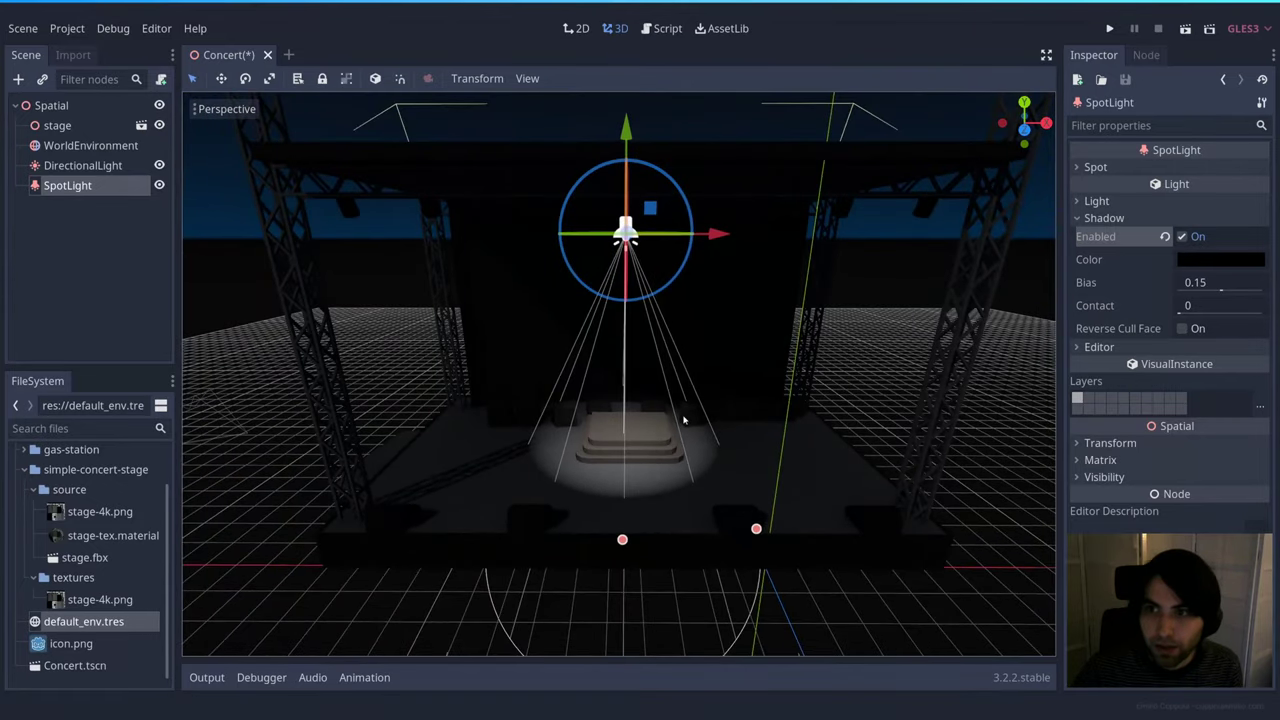
# Duplicate the spotlight and move the copy along X over the left part of the stage.
pyautogui.click(848, 366)
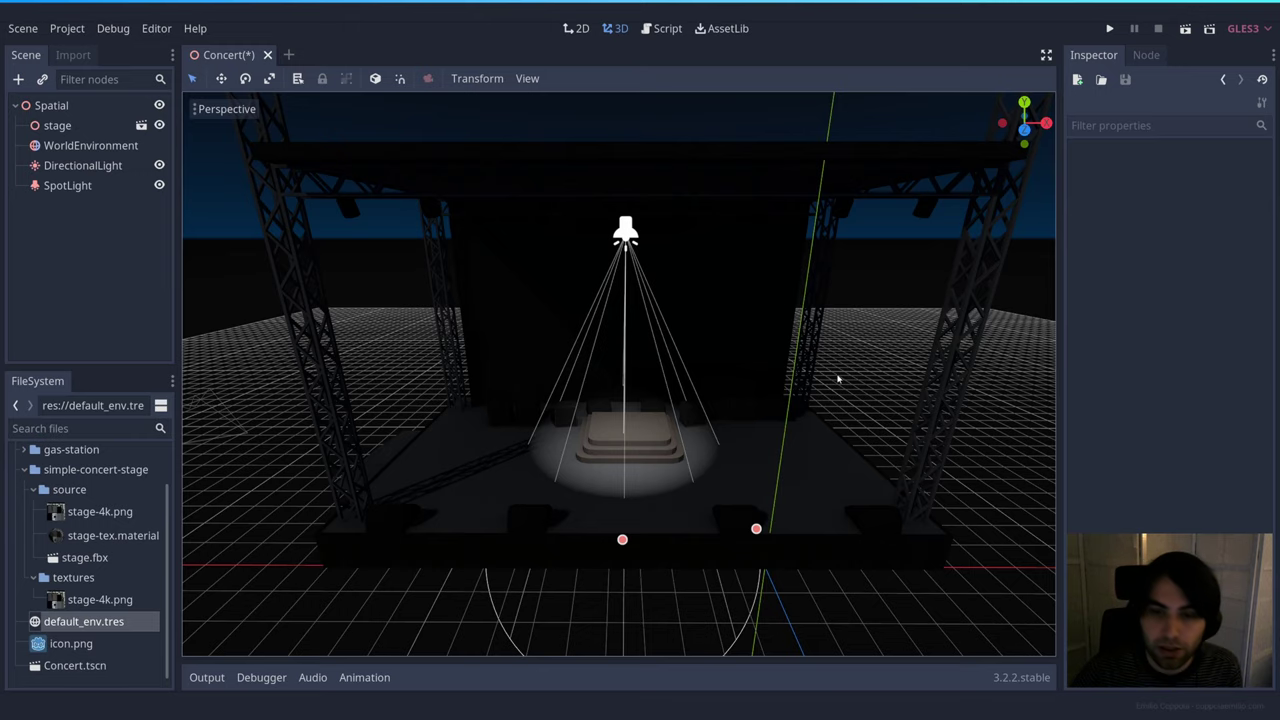
pyautogui.moveTo(858, 364); pyautogui.dragTo(838, 379, button='middle')
pyautogui.scroll(-3, 838, 379)
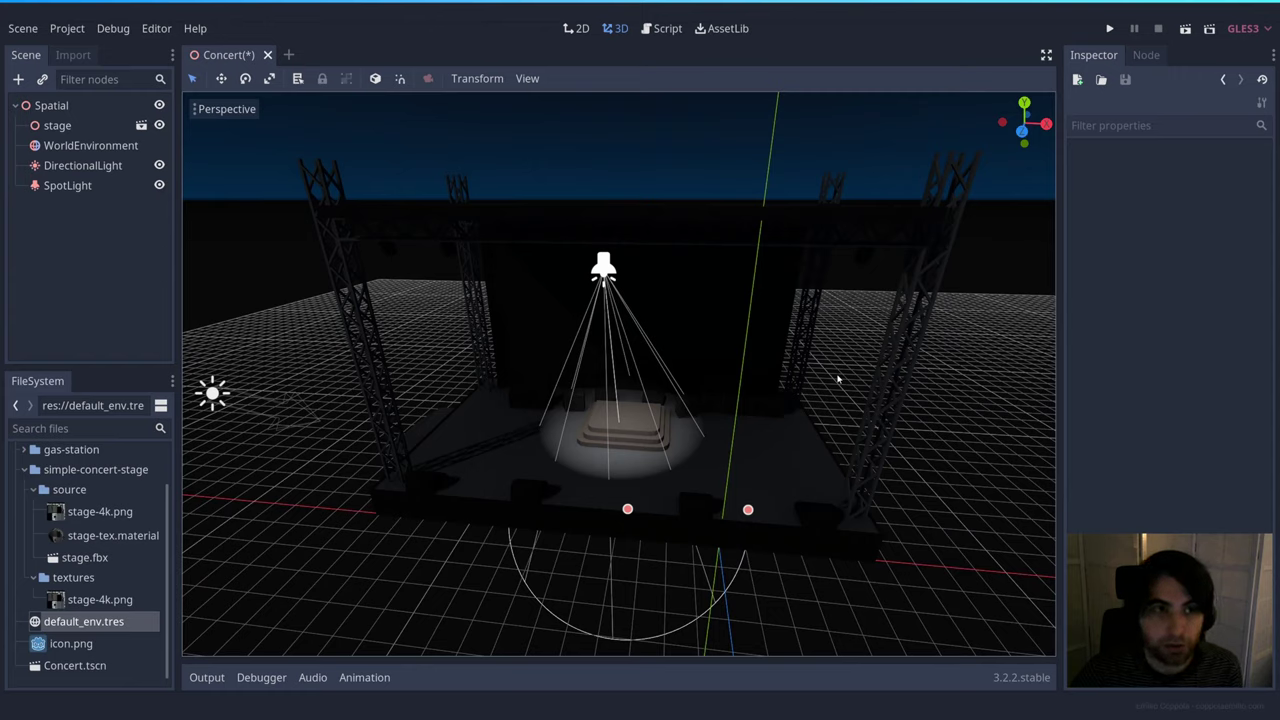
pyautogui.click(67, 185)
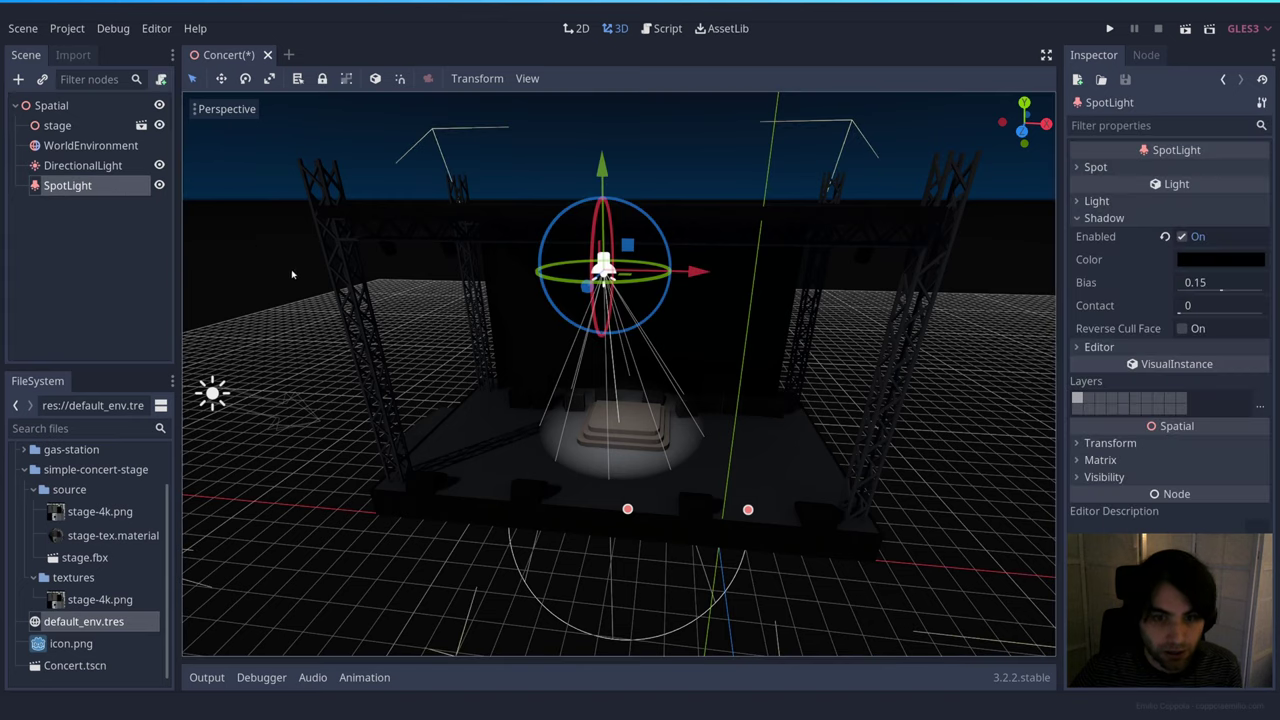
pyautogui.hotkey('ctrl', 'd')
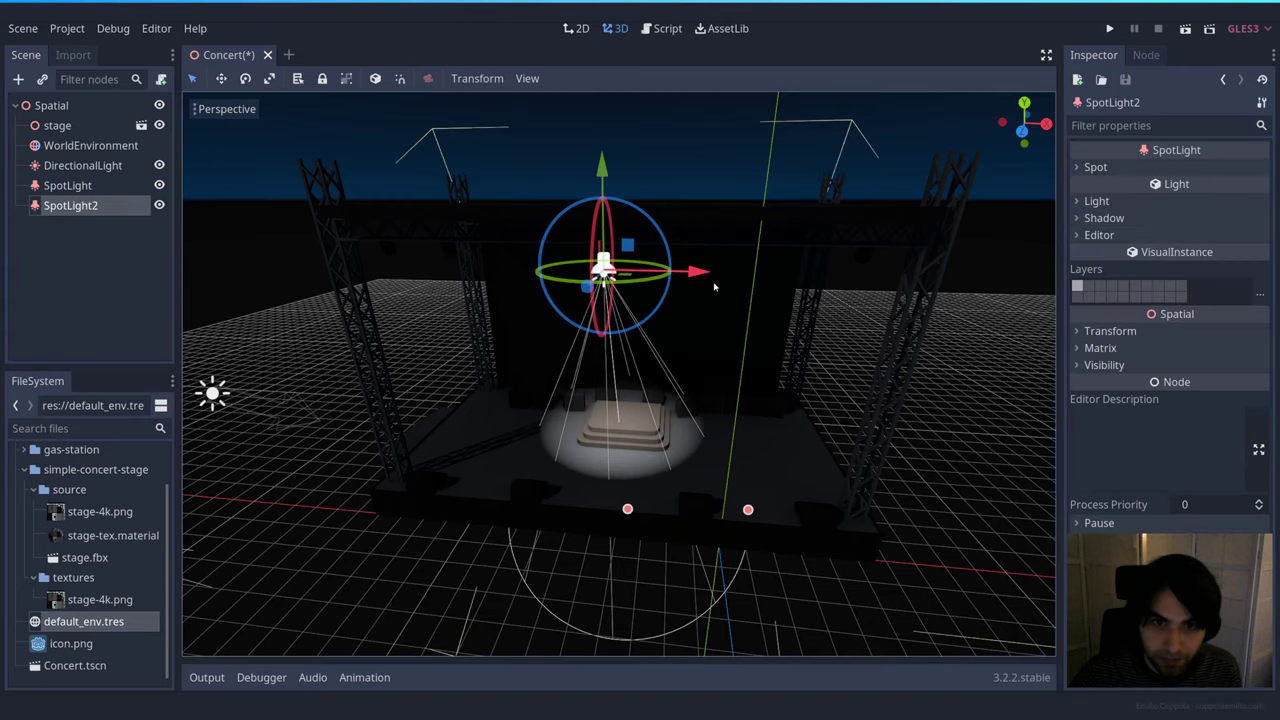
pyautogui.moveTo(700, 272); pyautogui.dragTo(536, 268)
# Change the duplicated spotlight's light color to a bright green with RGB 59, 255, 136.
pyautogui.click(1097, 168)
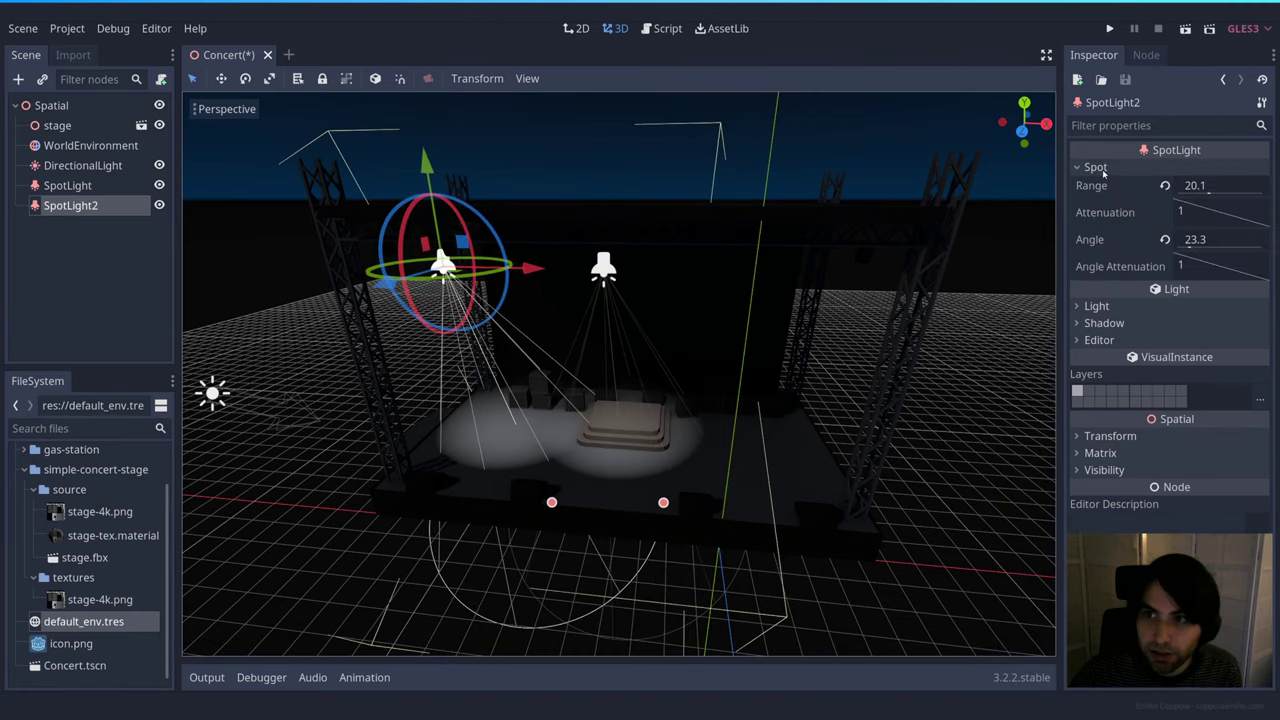
pyautogui.click(1100, 170)
pyautogui.click(1097, 201)
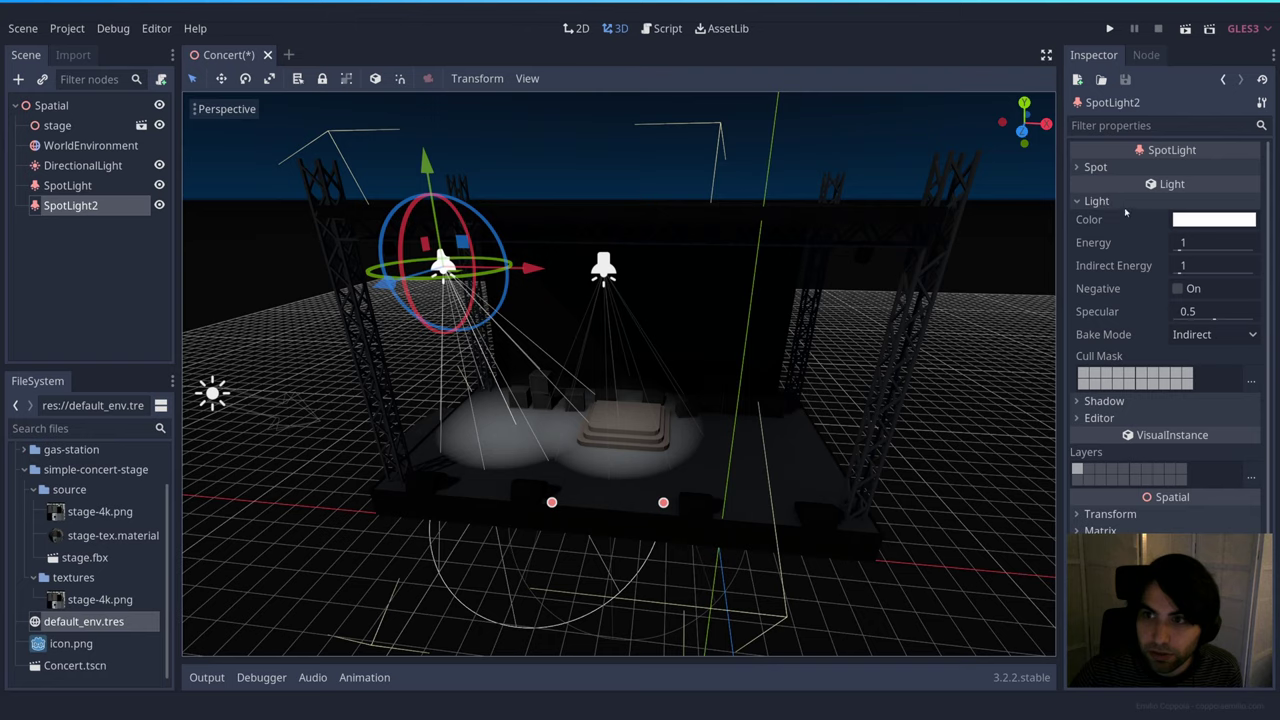
pyautogui.click(1198, 222)
pyautogui.click(1168, 97)
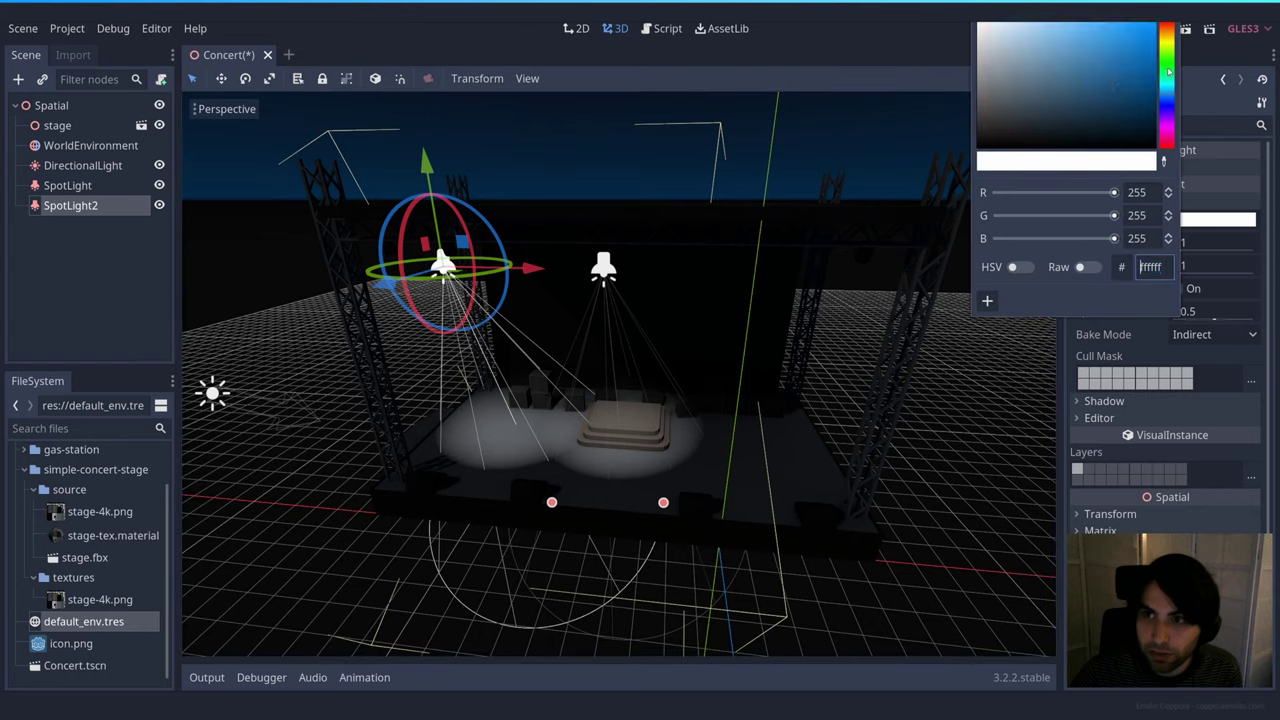
pyautogui.click(1168, 69)
pyautogui.moveTo(1116, 42); pyautogui.dragTo(1114, 22)
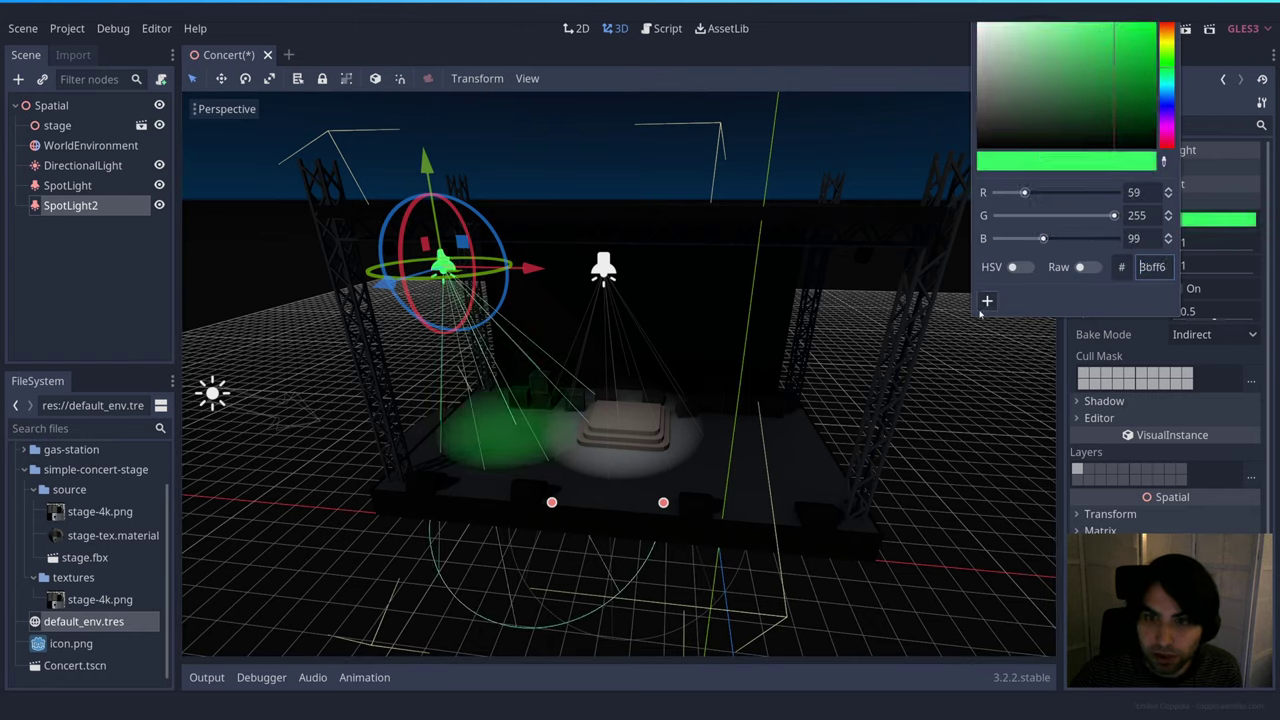
pyautogui.moveTo(1043, 238); pyautogui.dragTo(1060, 238)
pyautogui.click(1020, 267)
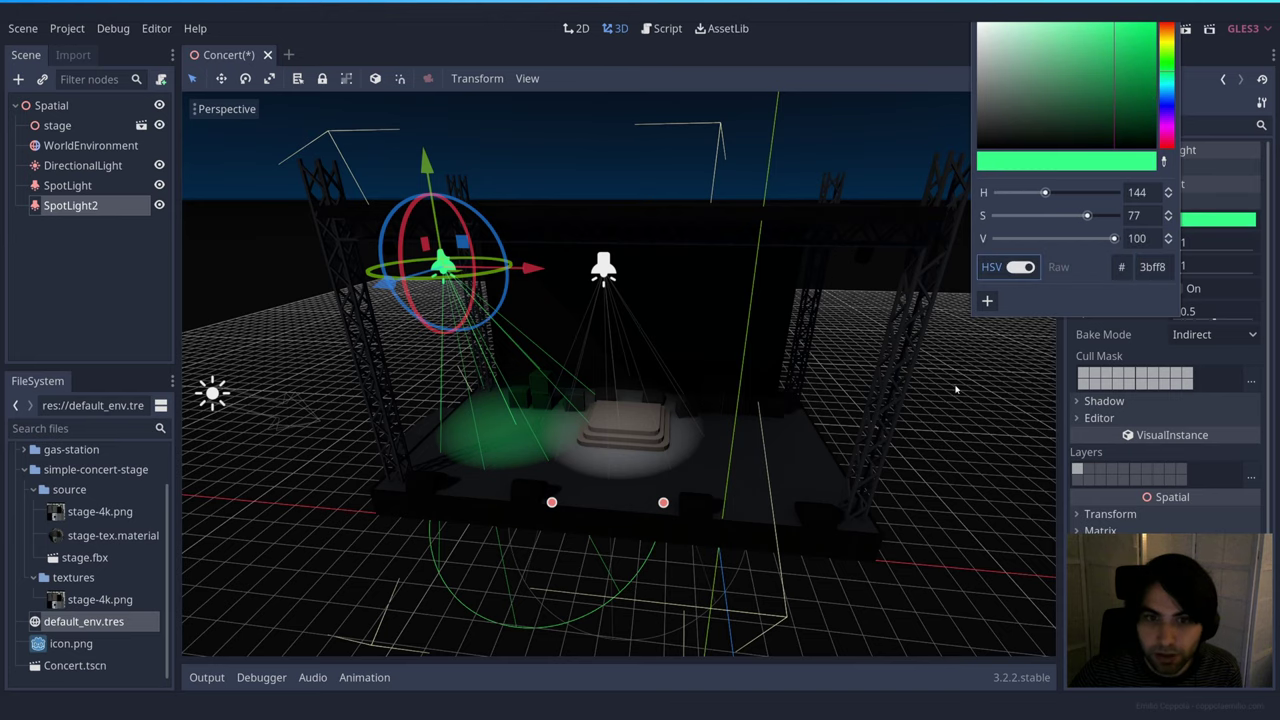
pyautogui.click(957, 390)
# Duplicate the green spotlight and move the copy over the right part of the stage.
pyautogui.scroll(3, 955, 383)
pyautogui.click(497, 232)
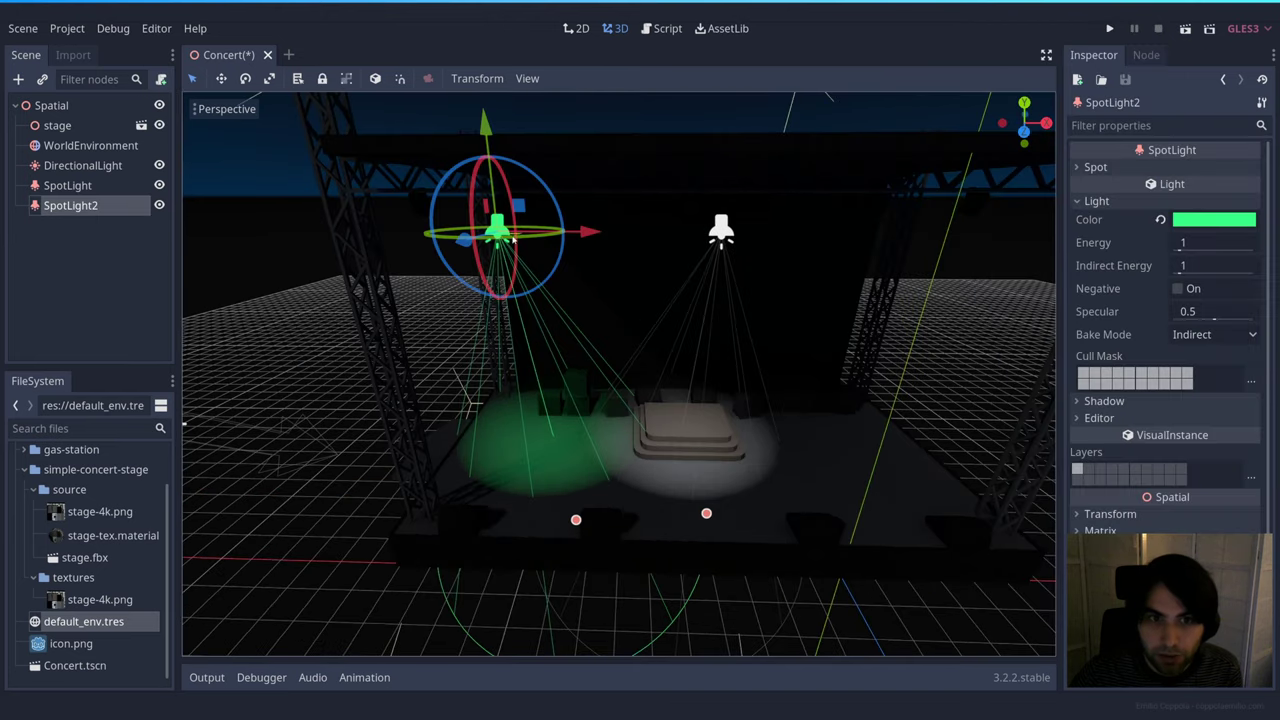
pyautogui.hotkey('ctrl', 'd')
pyautogui.moveTo(590, 233); pyautogui.dragTo(1064, 252)
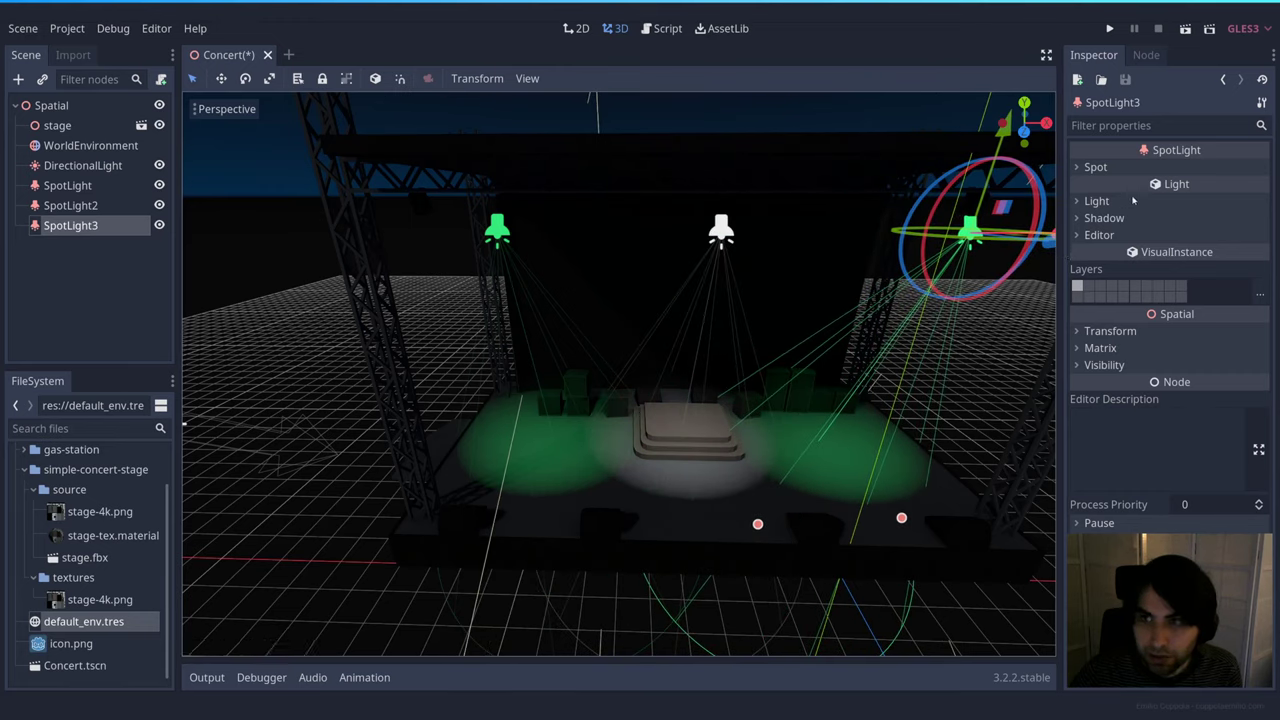
# Change the third spotlight's light color to blue with RGB 59, 154, 255.
pyautogui.click(1133, 200)
pyautogui.click(1191, 218)
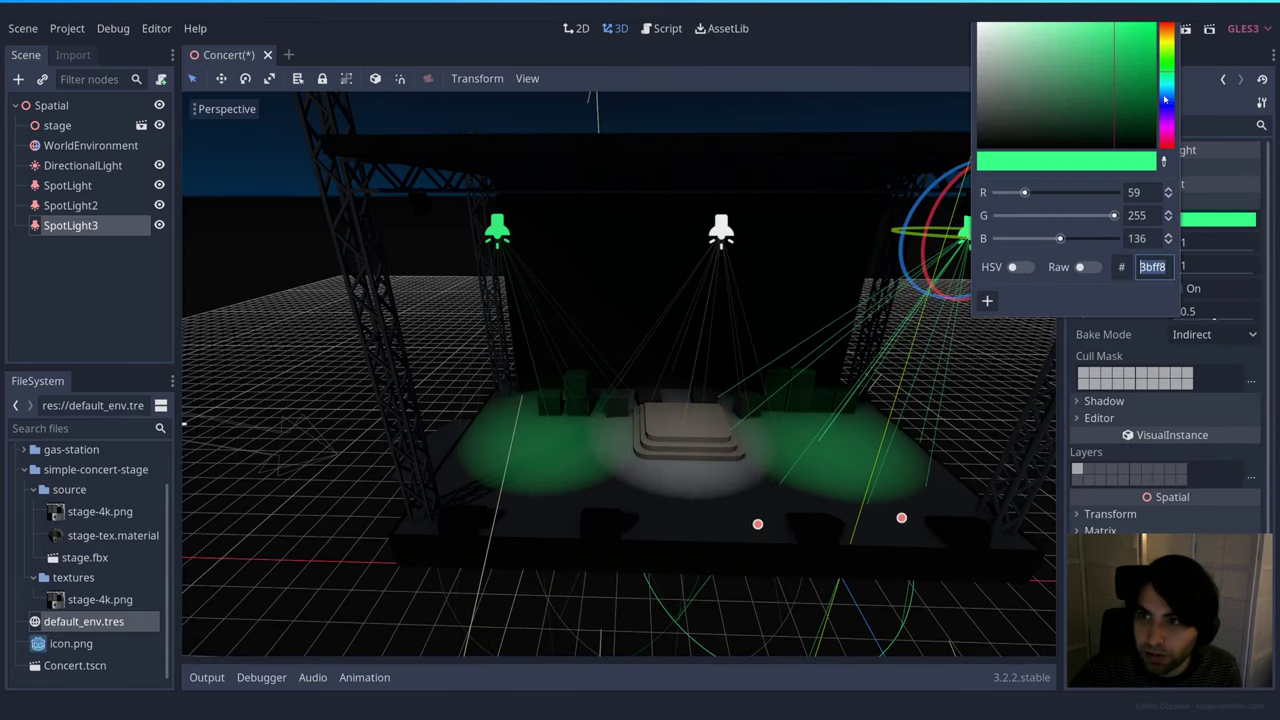
pyautogui.moveTo(1169, 44); pyautogui.dragTo(1174, 100)
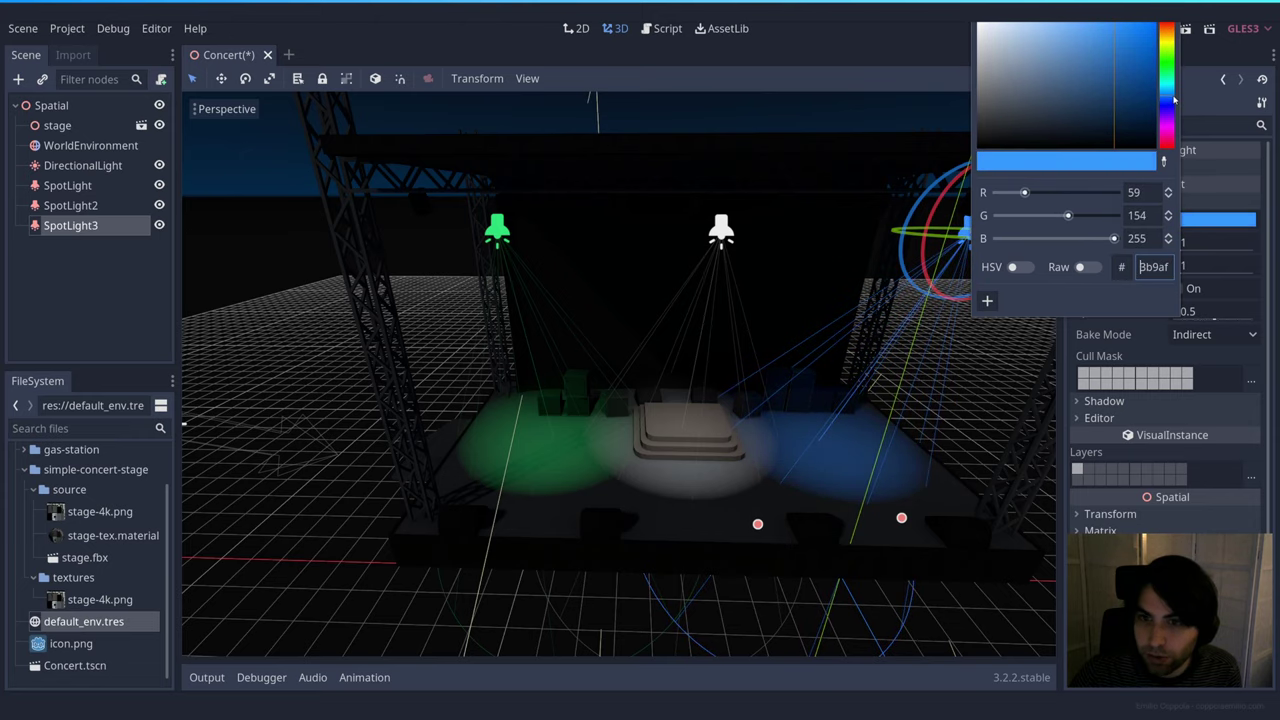
pyautogui.click(980, 362)
pyautogui.moveTo(970, 403); pyautogui.dragTo(812, 362, button='middle')
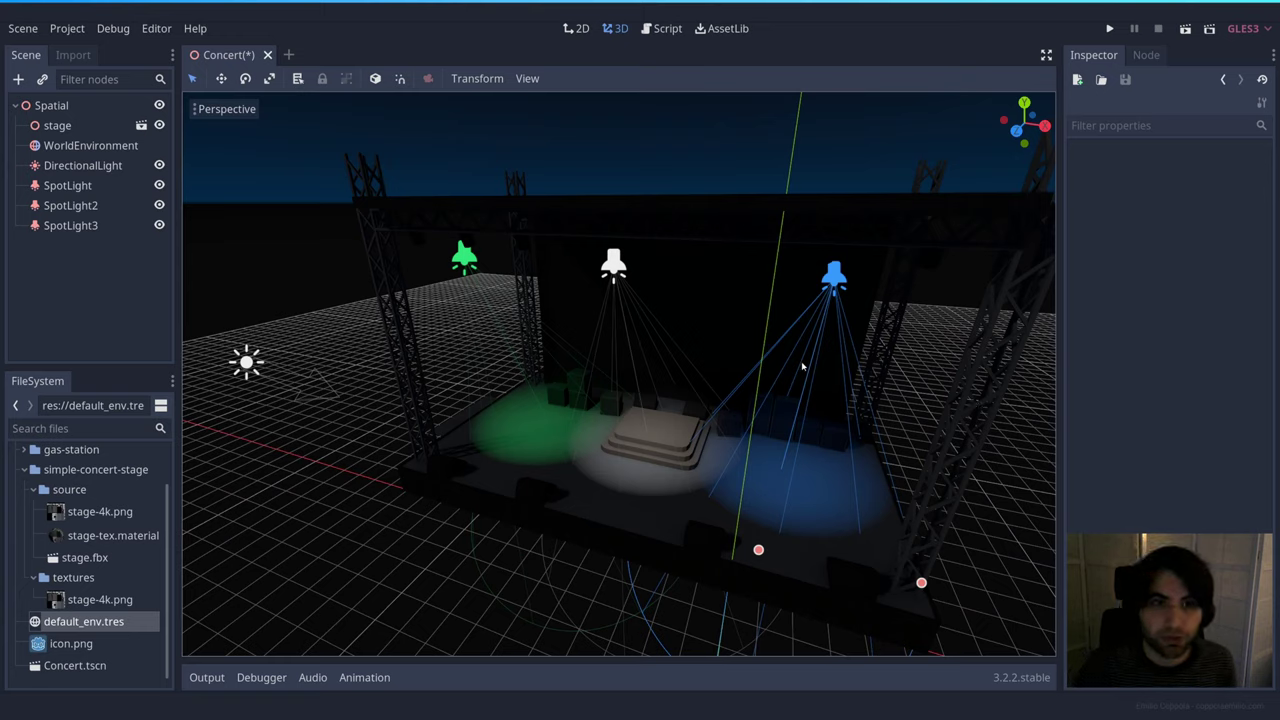
# Add an AnimationPlayer node as a child of the root Spatial node.
pyautogui.rightClick(37, 104)
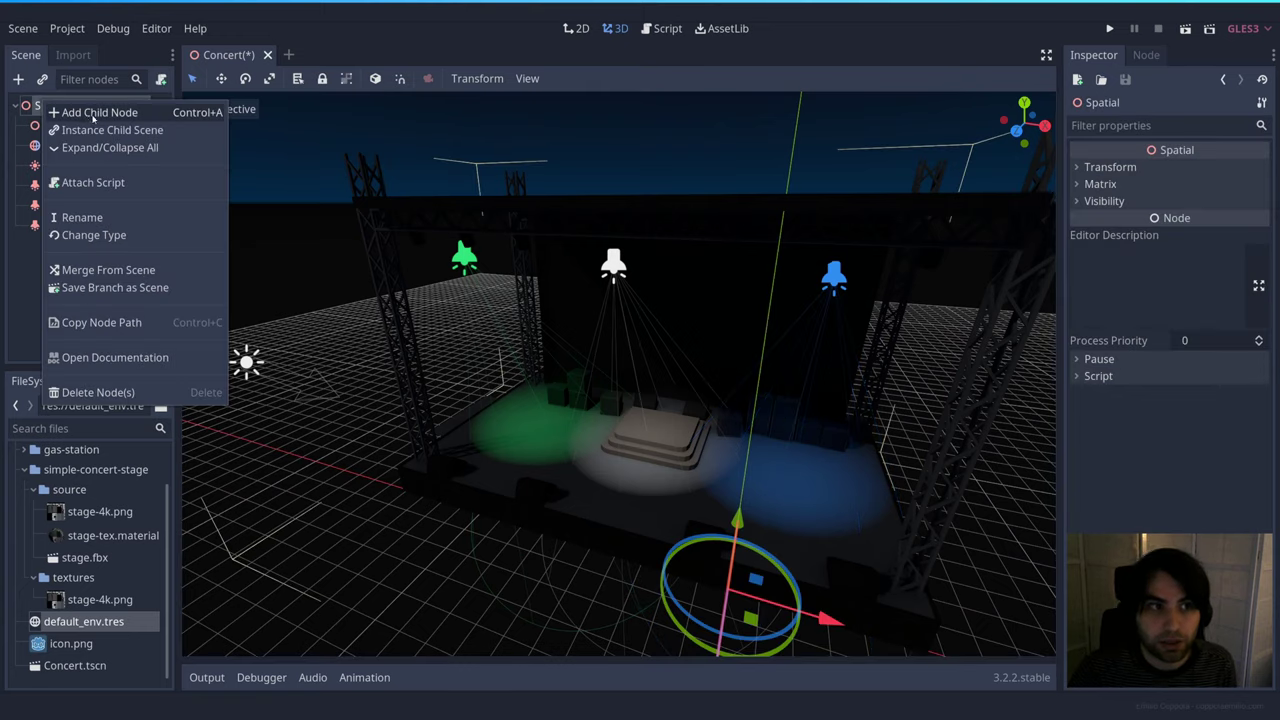
pyautogui.click(80, 109)
pyautogui.click(533, 281)
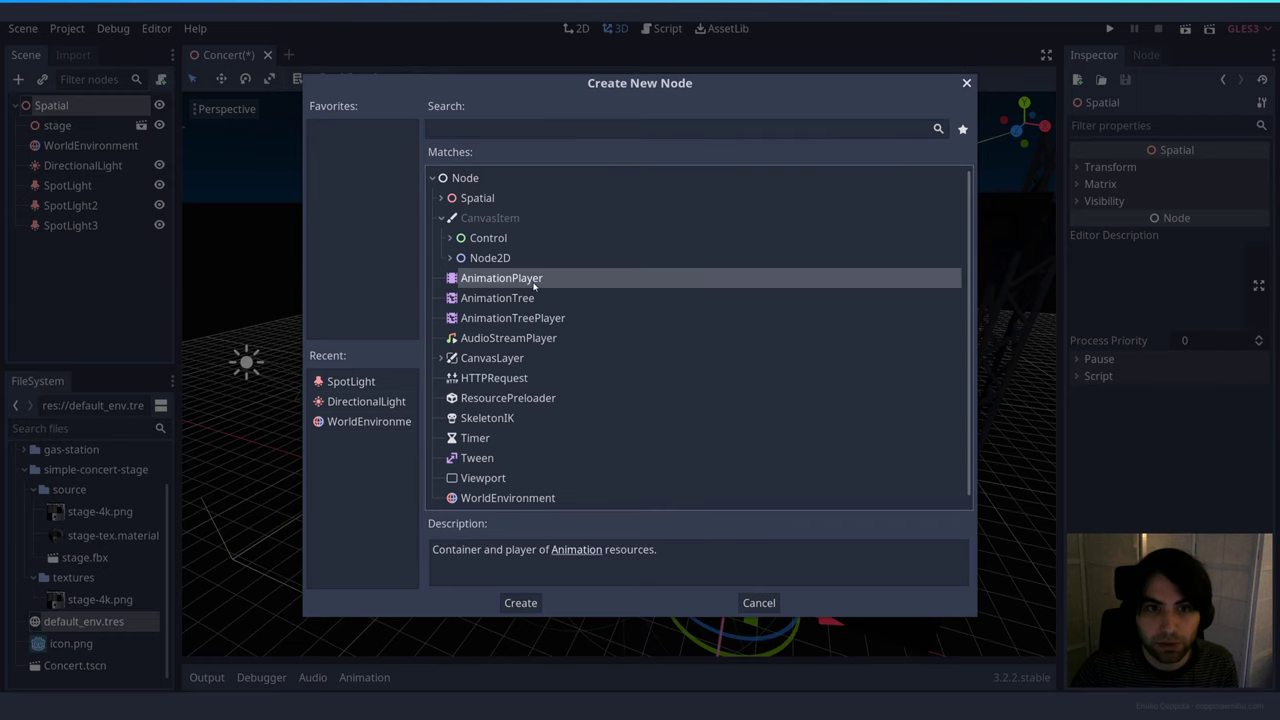
pyautogui.doubleClick(533, 280)
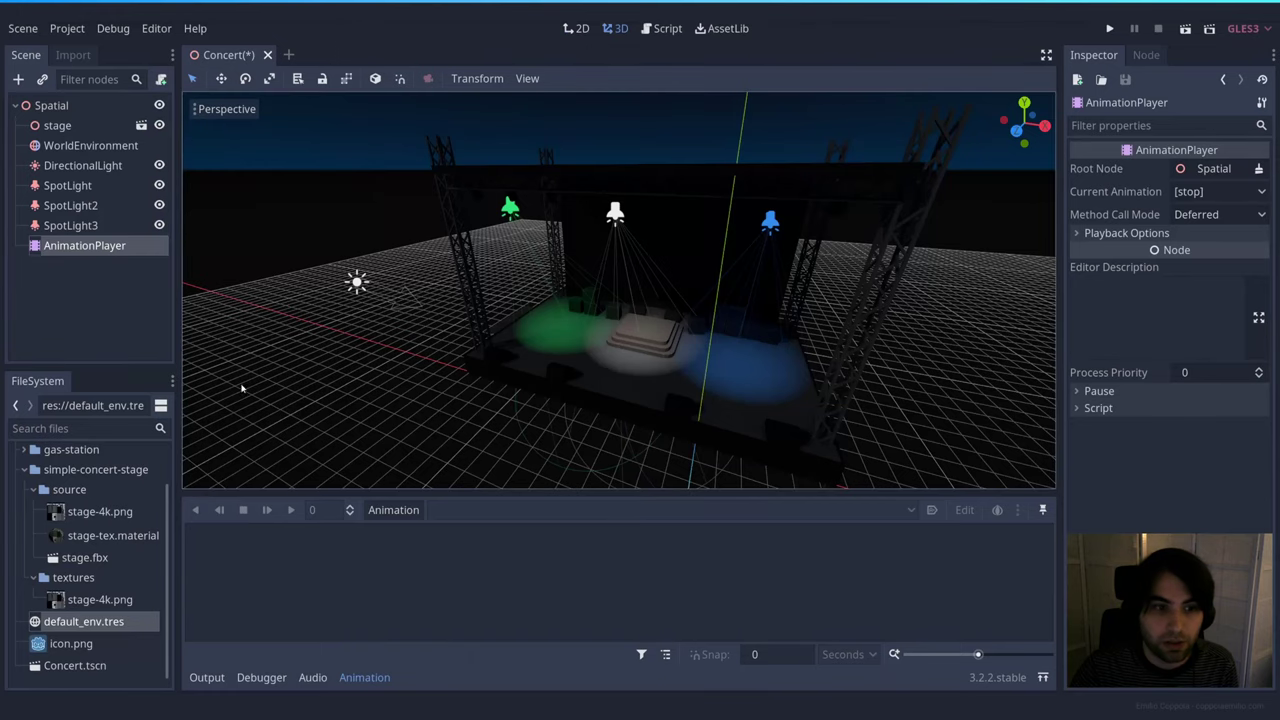
# Create a new animation named Lights in the AnimationPlayer.
pyautogui.click(405, 514)
pyautogui.click(400, 420)
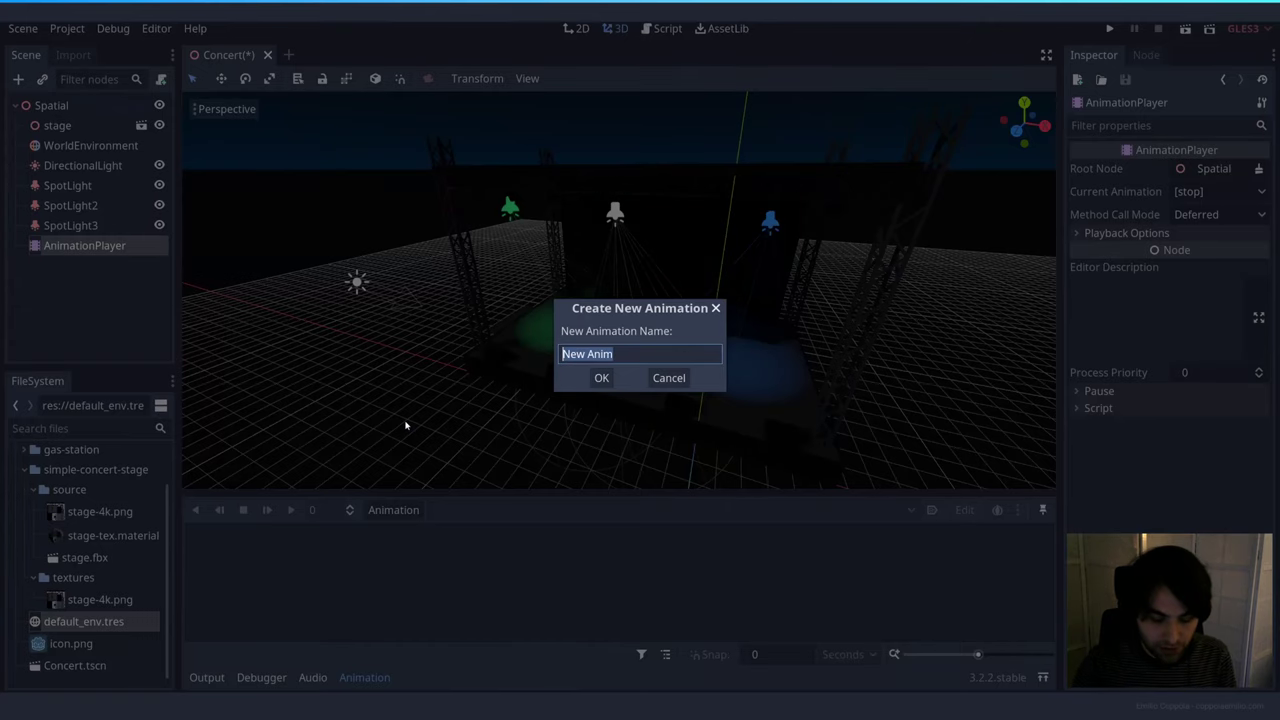
pyautogui.write('Lights')
pyautogui.press('Return')
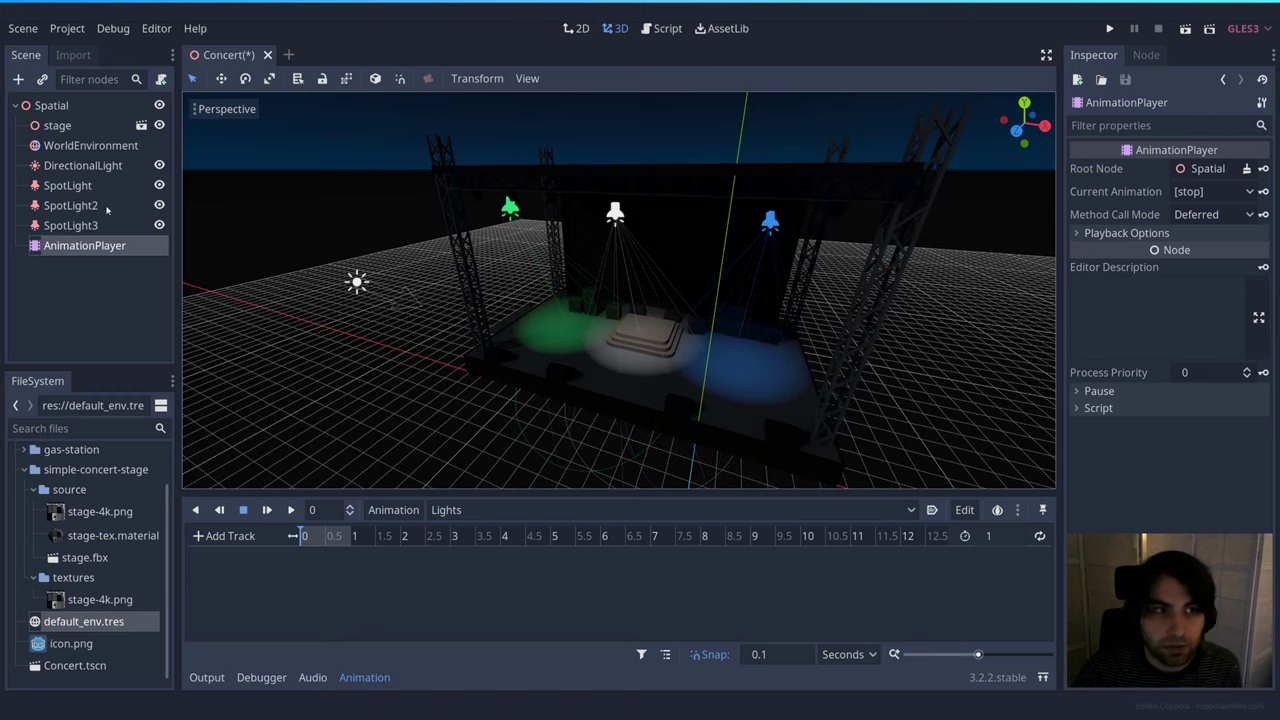
# Set the Lights animation to autoplay on load and turn on its looping.
pyautogui.click(70, 205)
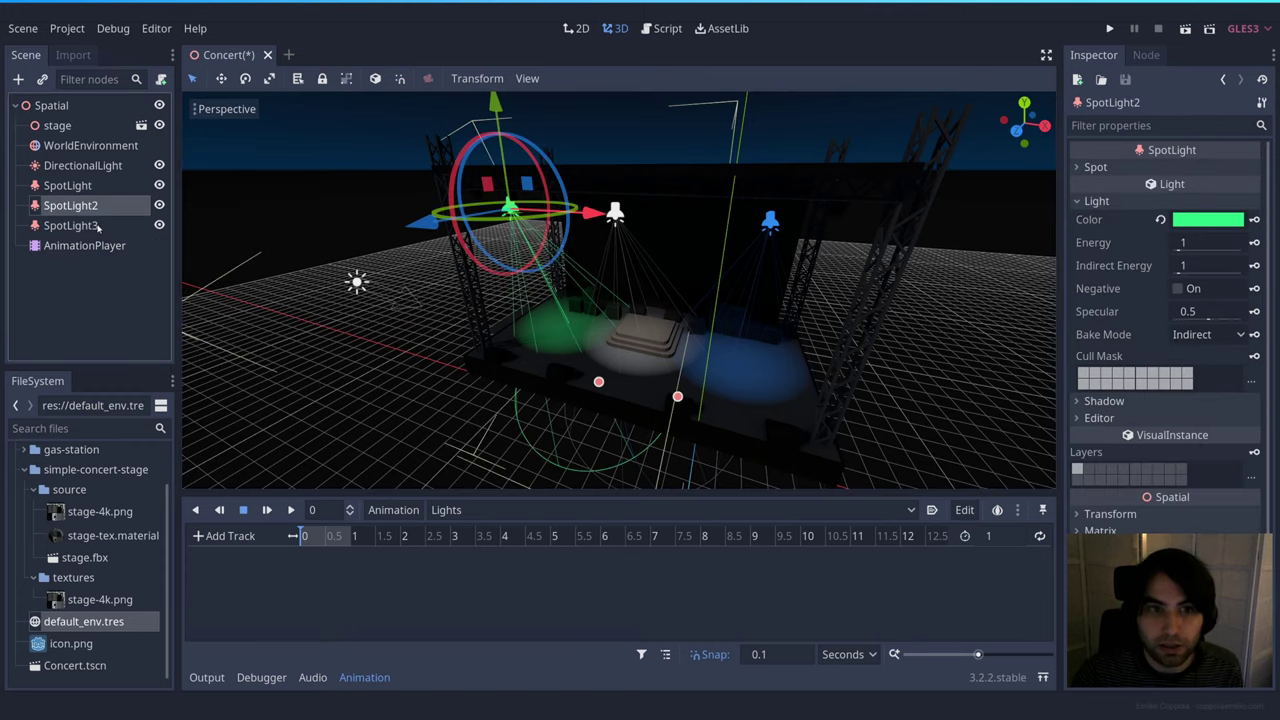
pyautogui.click(84, 245)
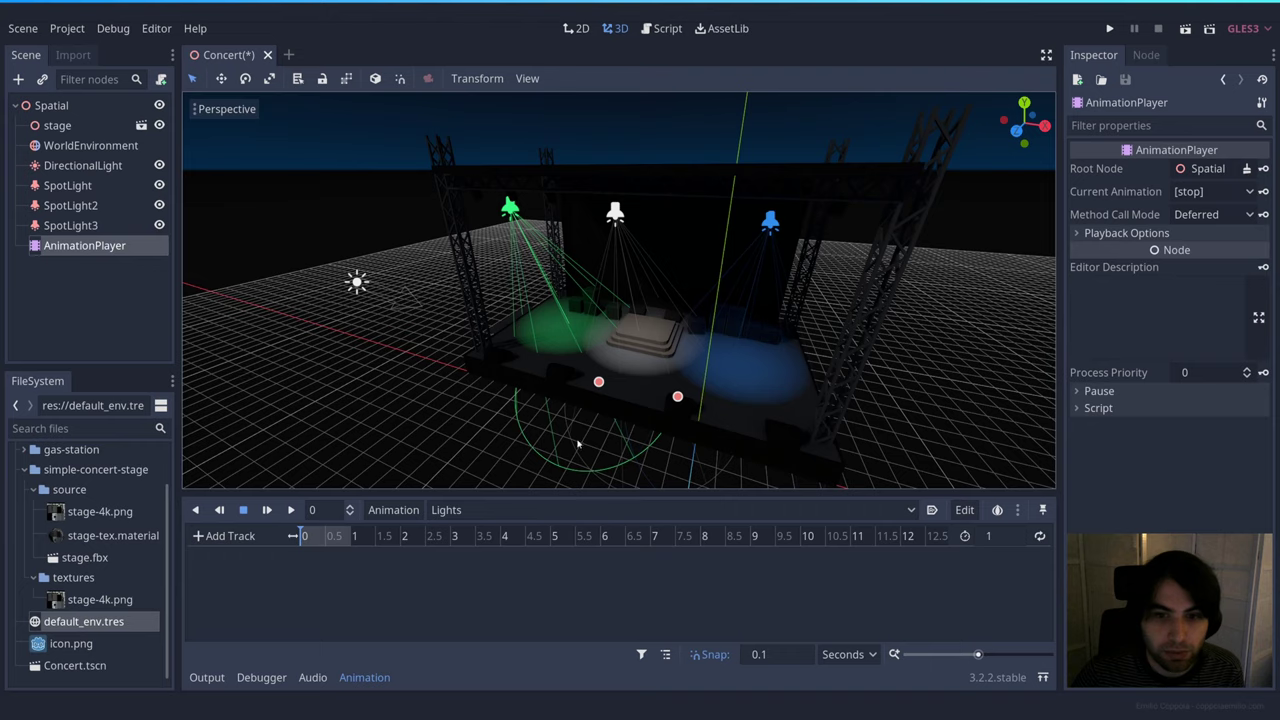
pyautogui.click(931, 511)
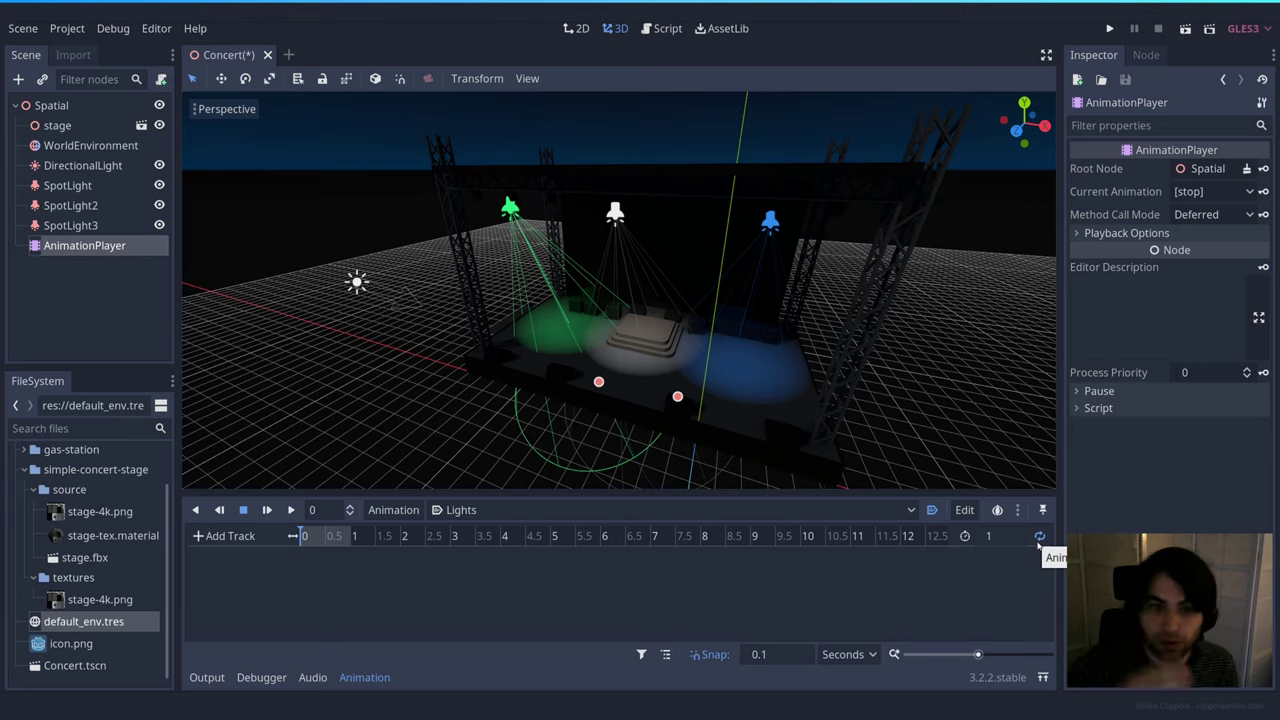
pyautogui.click(1039, 537)
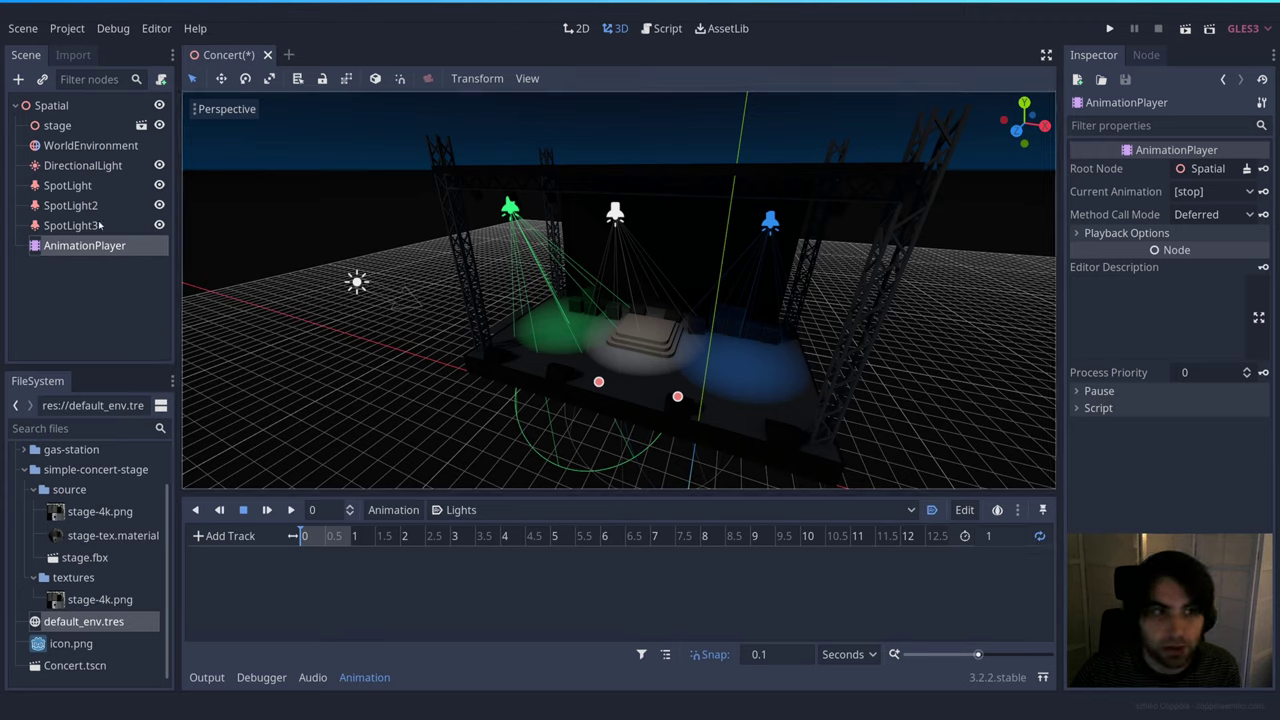
# Create a rotation_degrees track for the green spotlight SpotLight2 with a key at 0 s.
pyautogui.click(70, 205)
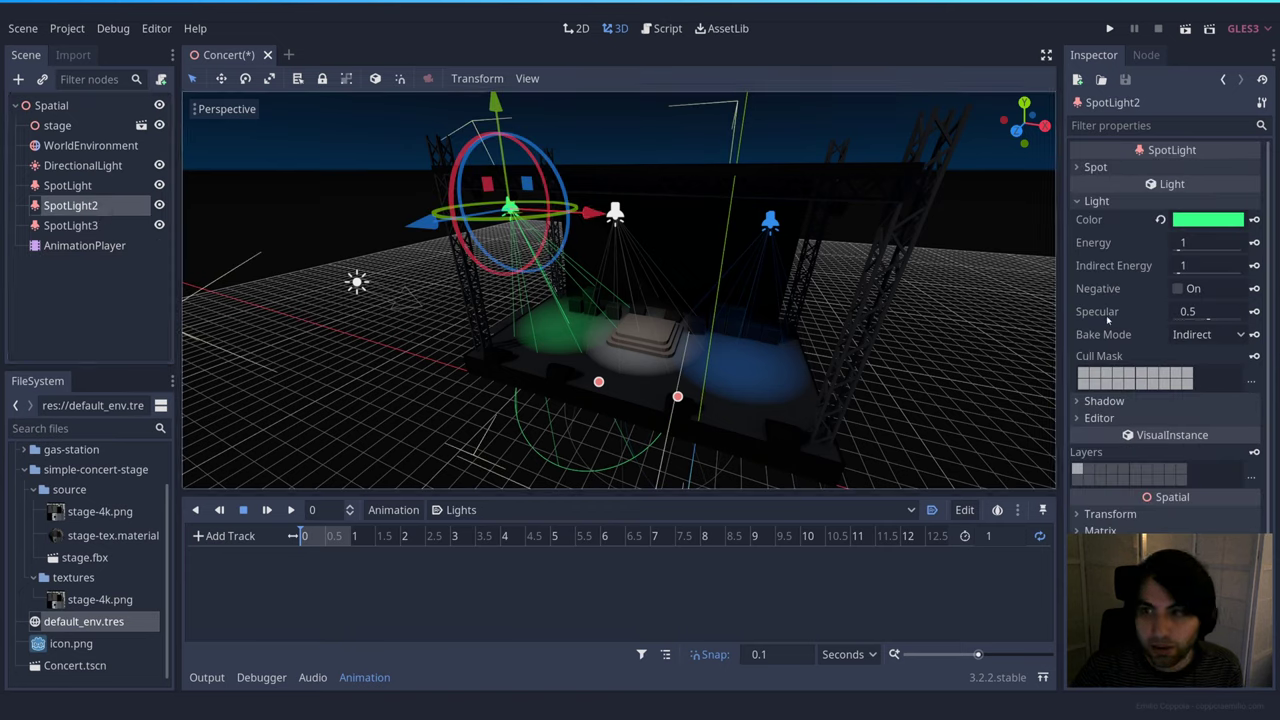
pyautogui.click(1110, 514)
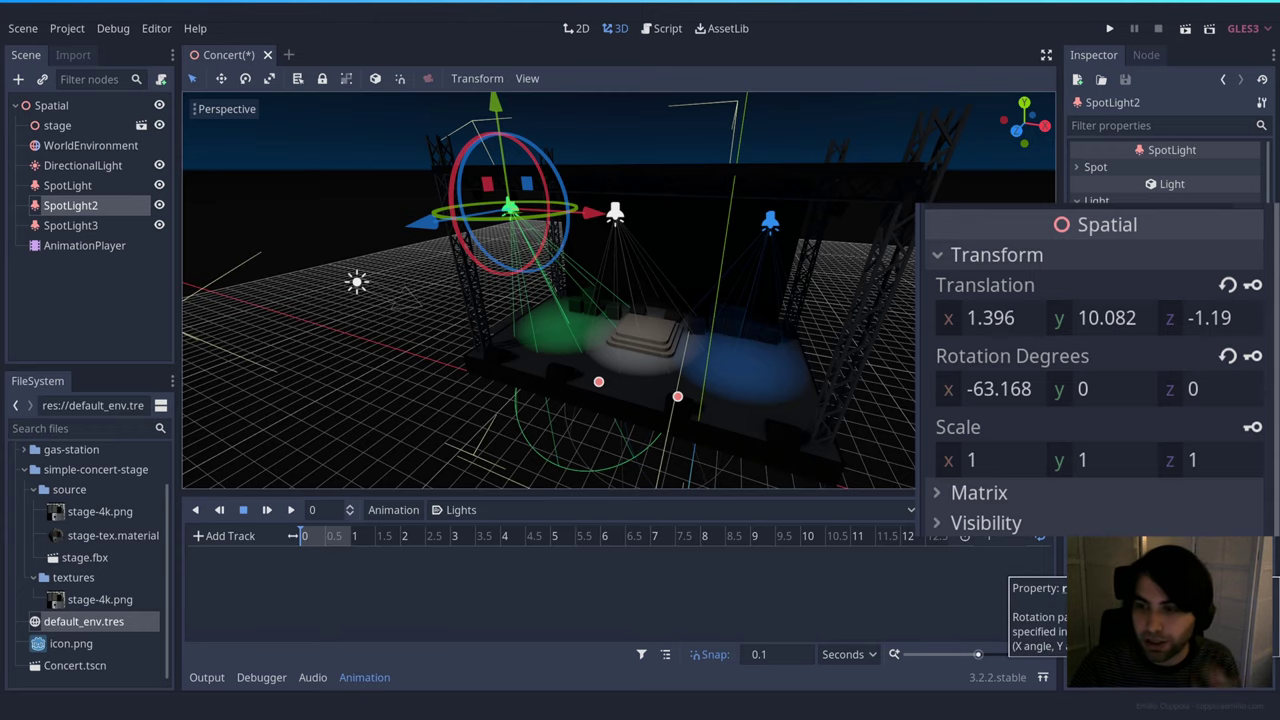
pyautogui.click(1261, 567)
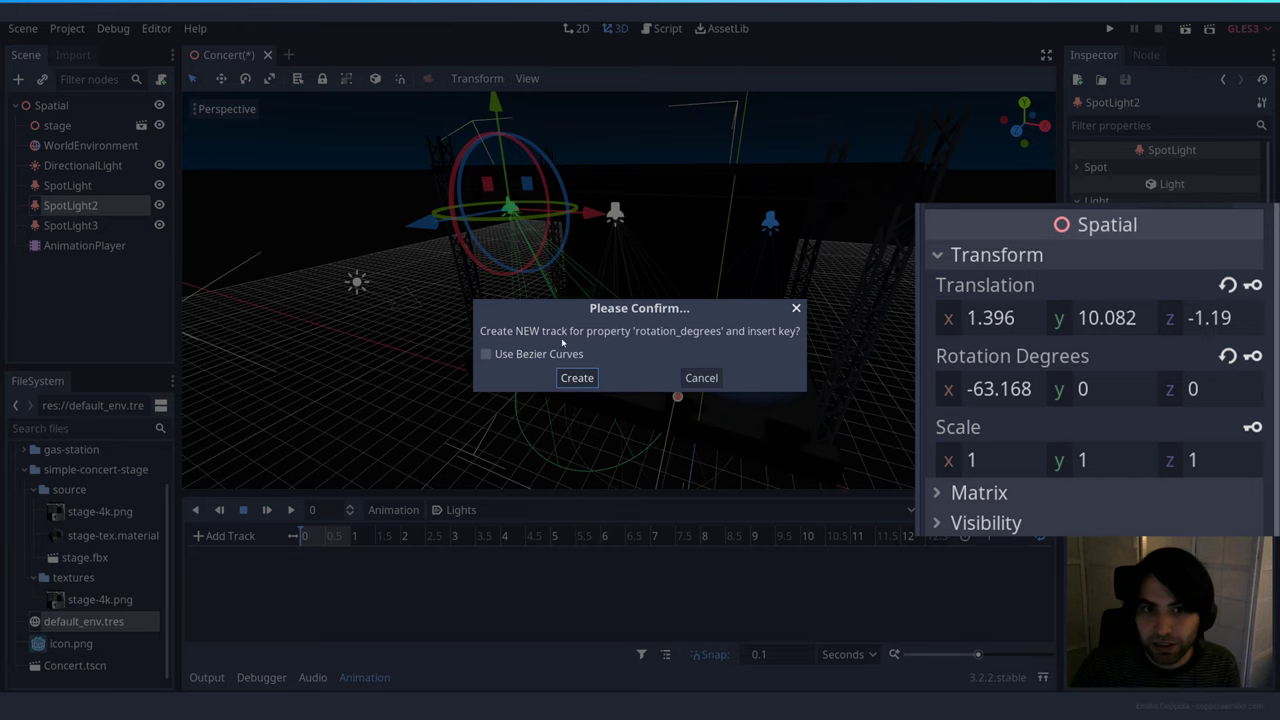
pyautogui.click(576, 378)
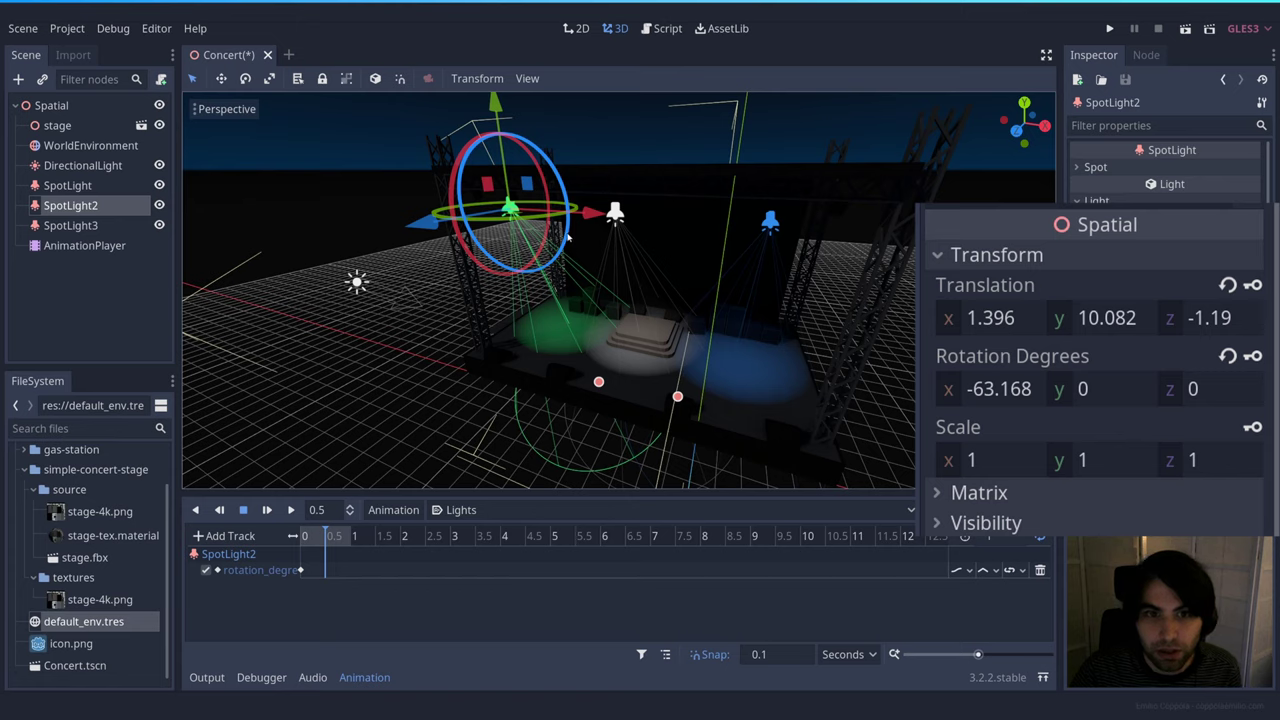
# At 0.5 s, rotate the green spotlight toward the blue-lit side of the stage and key its rotation, then play the animation from the start.
pyautogui.moveTo(568, 236); pyautogui.dragTo(557, 168)
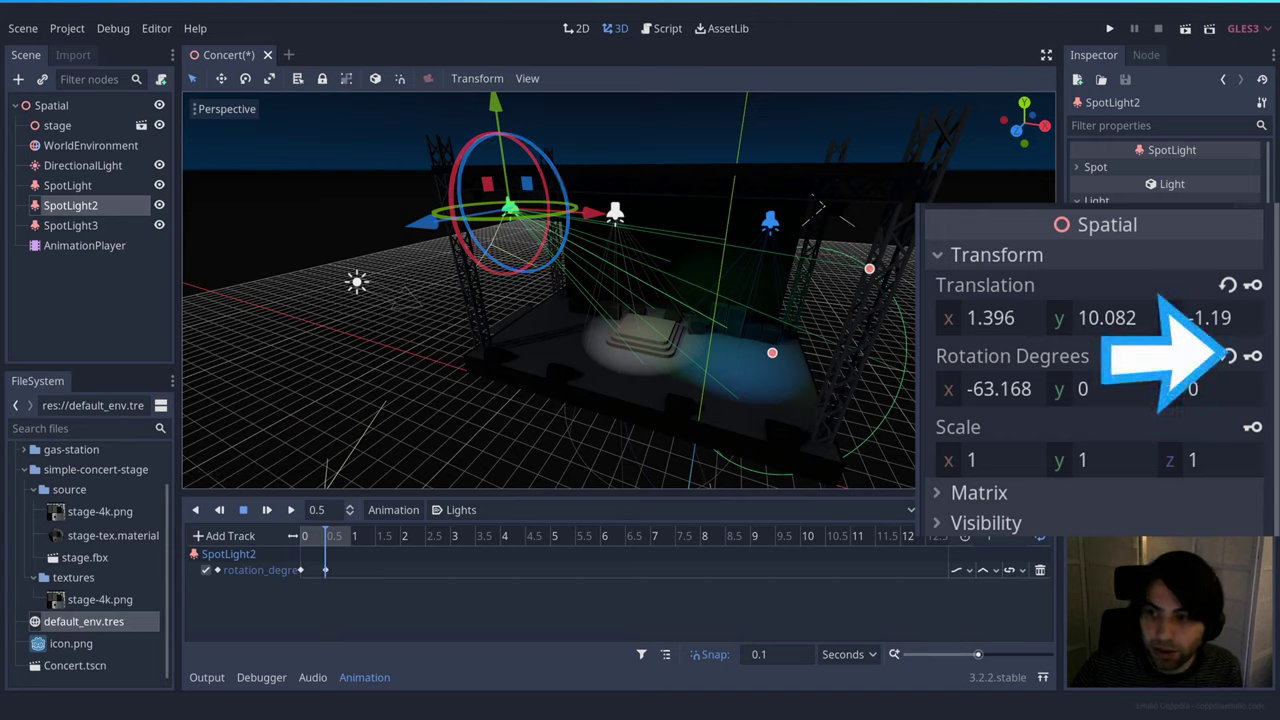
pyautogui.moveTo(329, 534); pyautogui.dragTo(299, 536)
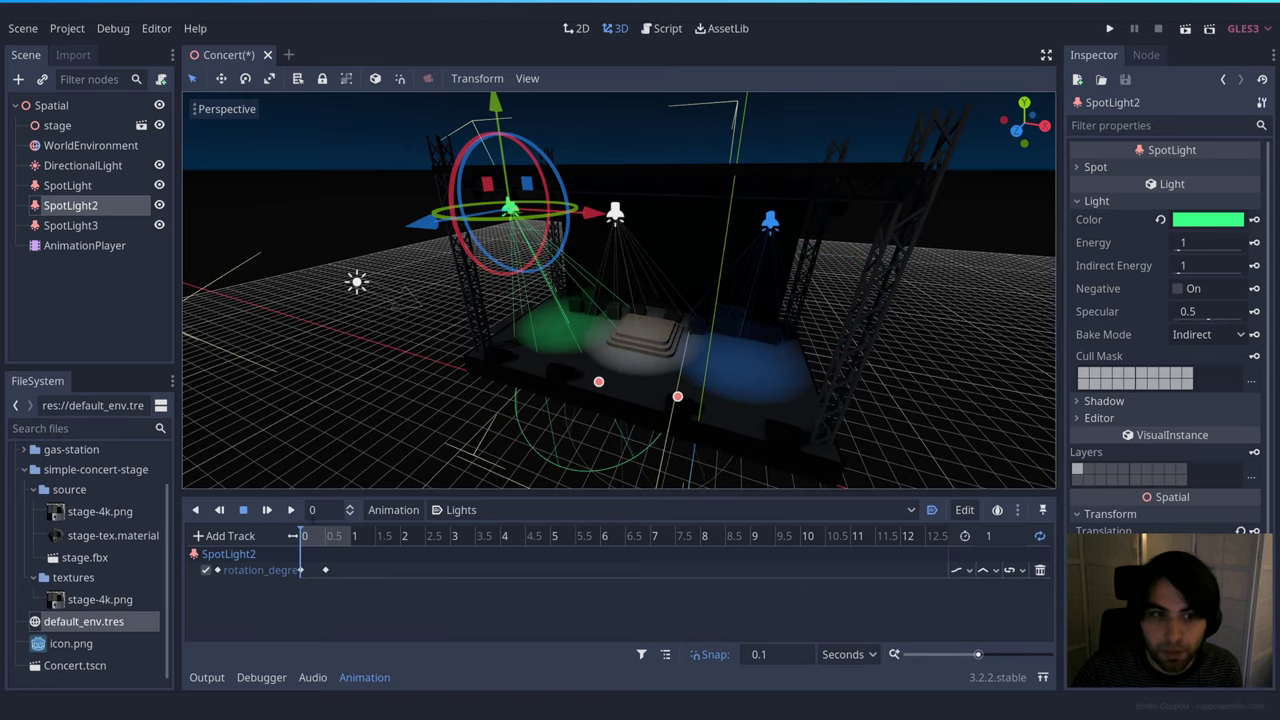
pyautogui.click(291, 510)
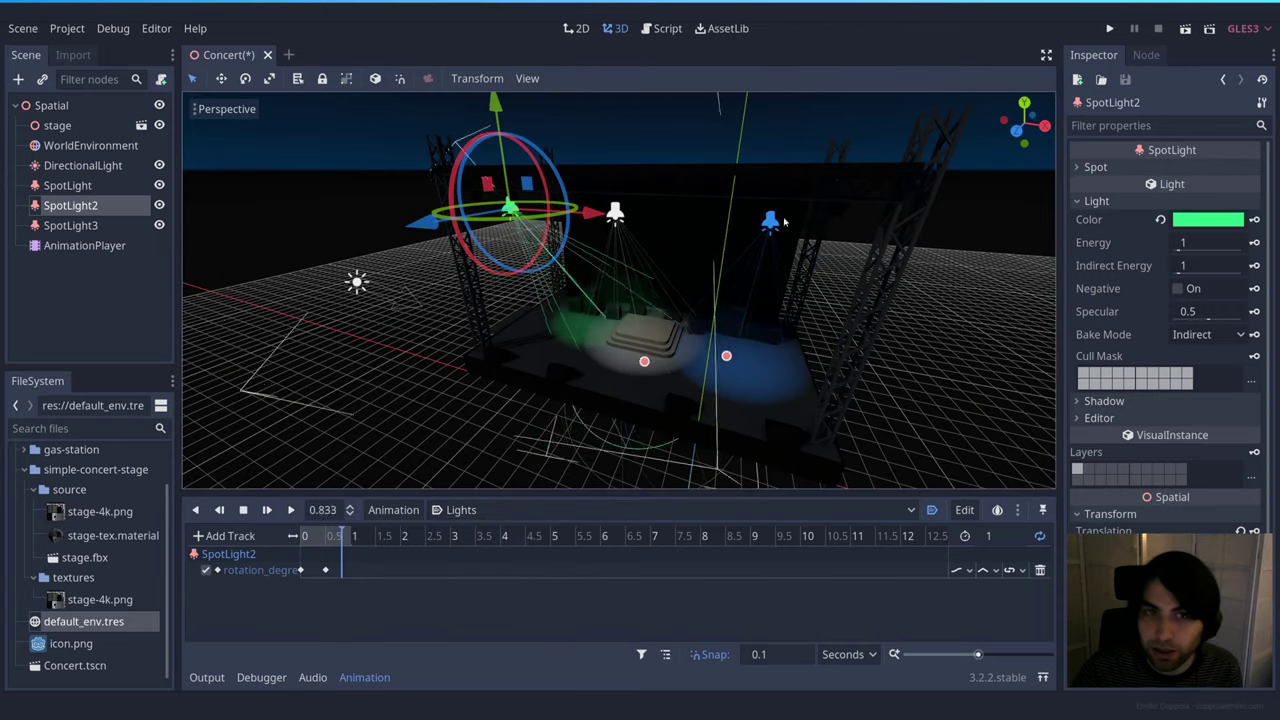
# Set the AnimationPlayer's playback speed to 0.25 and view the slower light movement closer to the stage.
pyautogui.click(84, 245)
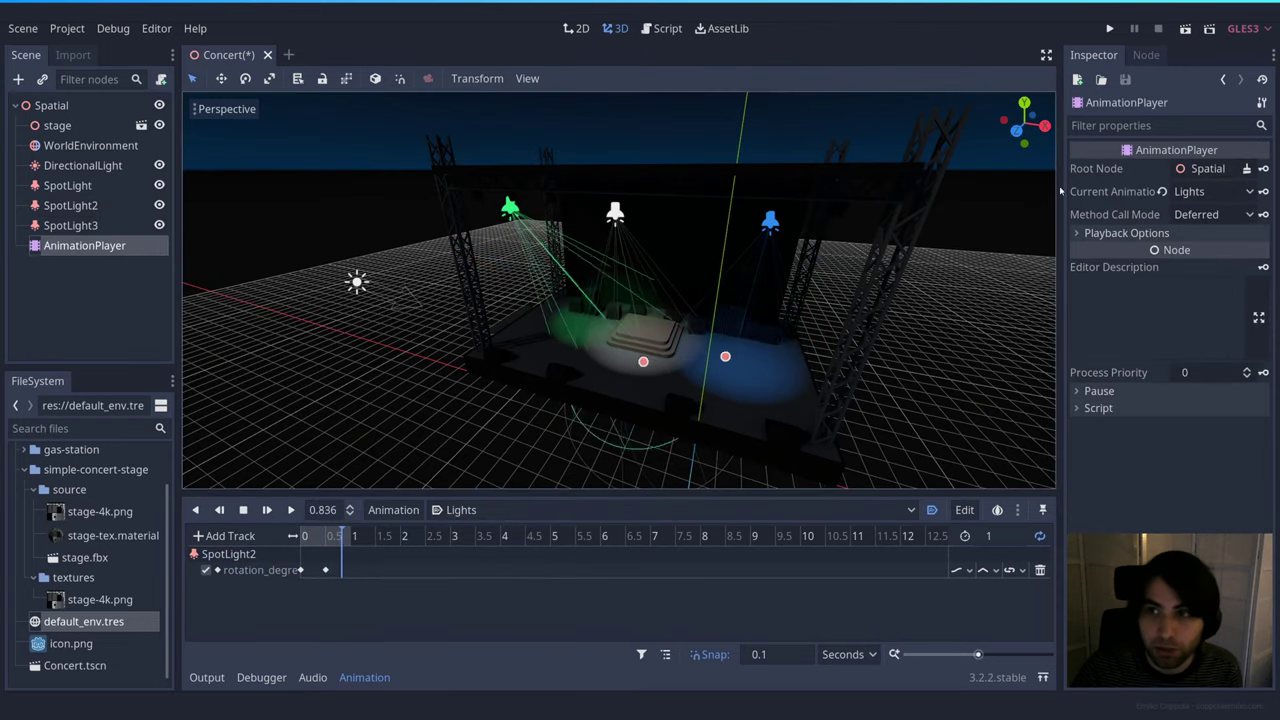
pyautogui.click(1137, 233)
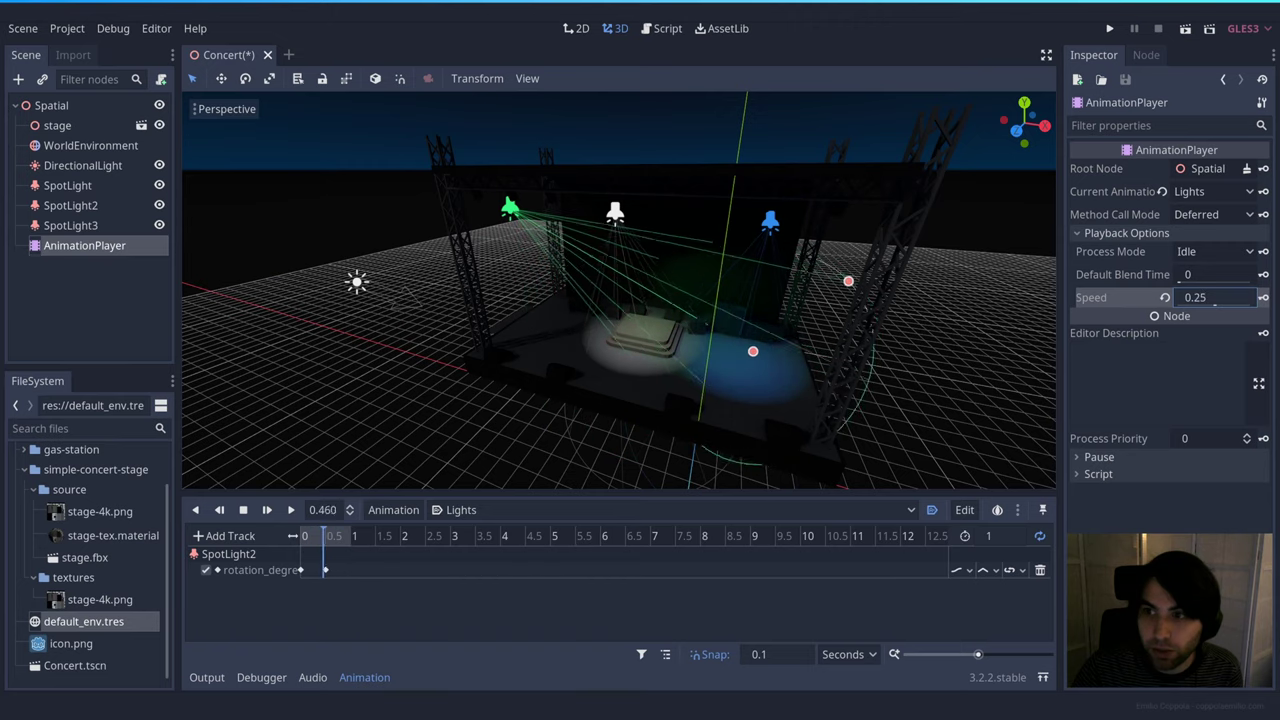
pyautogui.click(924, 385)
pyautogui.moveTo(924, 385)
pyautogui.mouseDown(button='right')
pyautogui.moveTo(958, 381)
pyautogui.moveTo(954, 403)
pyautogui.moveTo(947, 390)
pyautogui.mouseUp(button='right')
pyautogui.press('w')
pyautogui.press('w')
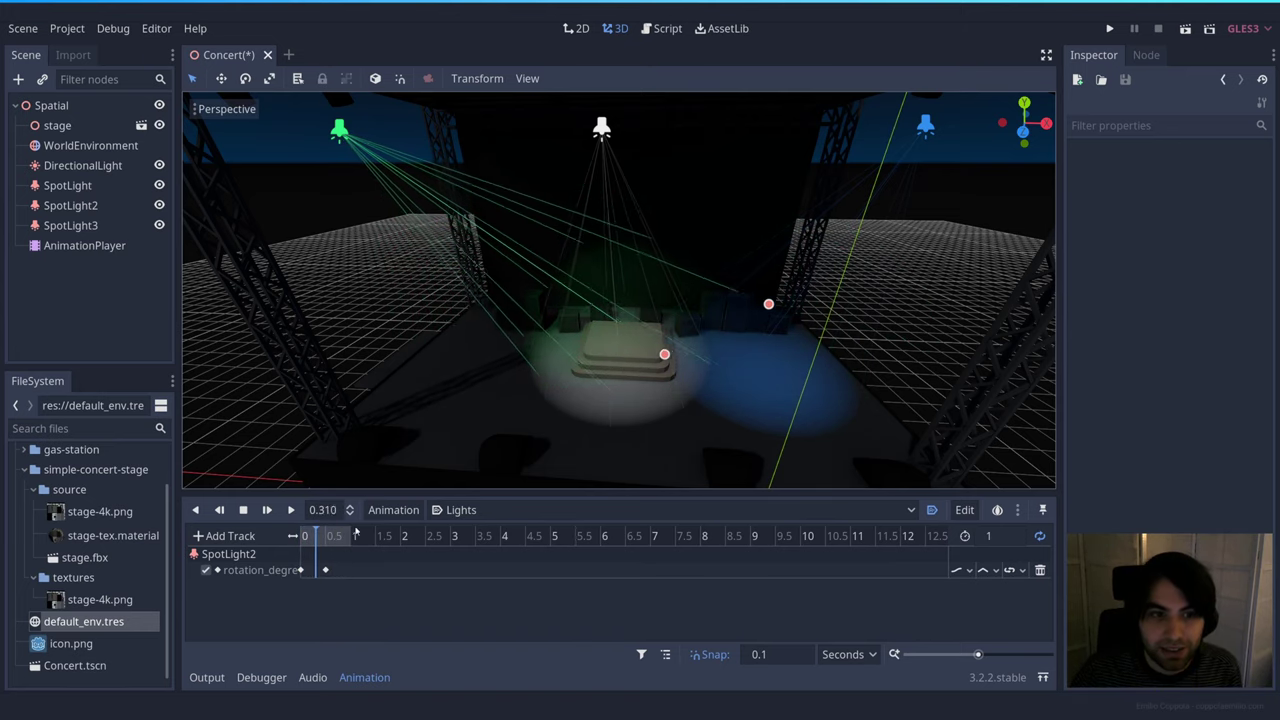
# Create a rotation_degrees track for the blue spotlight SpotLight3 with a key at 0 s.
pyautogui.moveTo(325, 536); pyautogui.dragTo(300, 536)
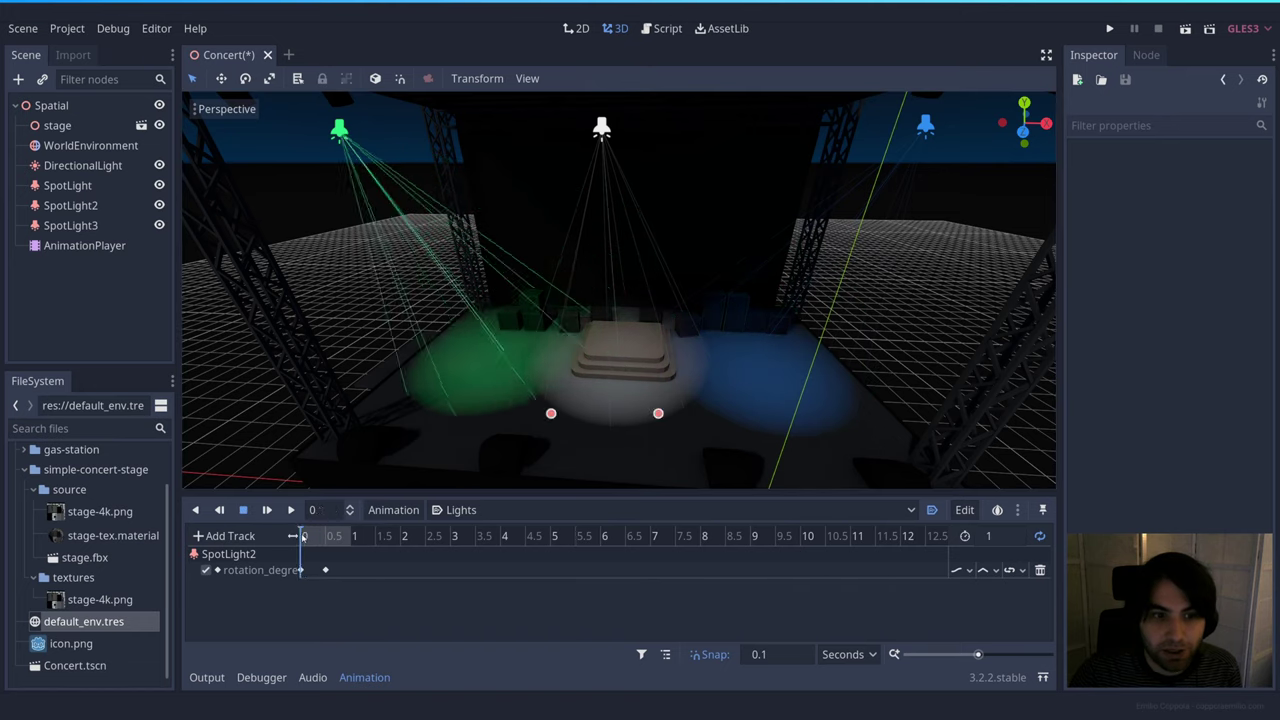
pyautogui.click(925, 128)
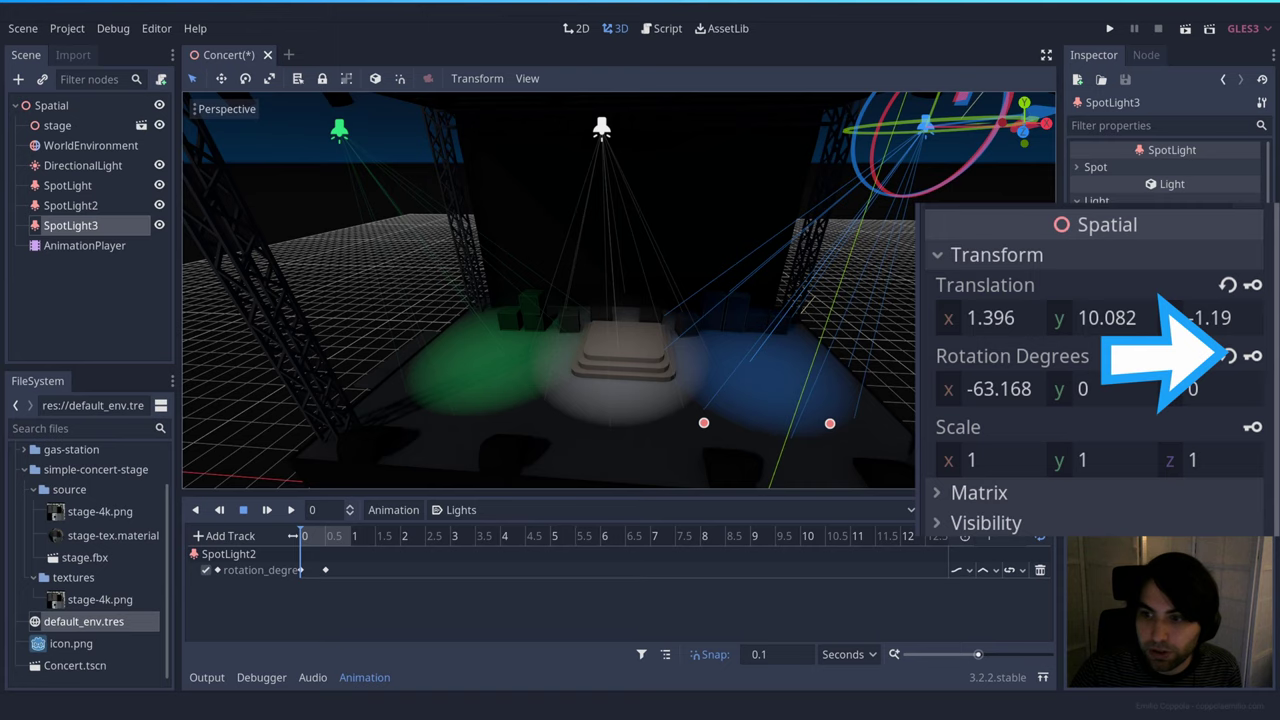
pyautogui.click(1252, 356)
pyautogui.click(577, 378)
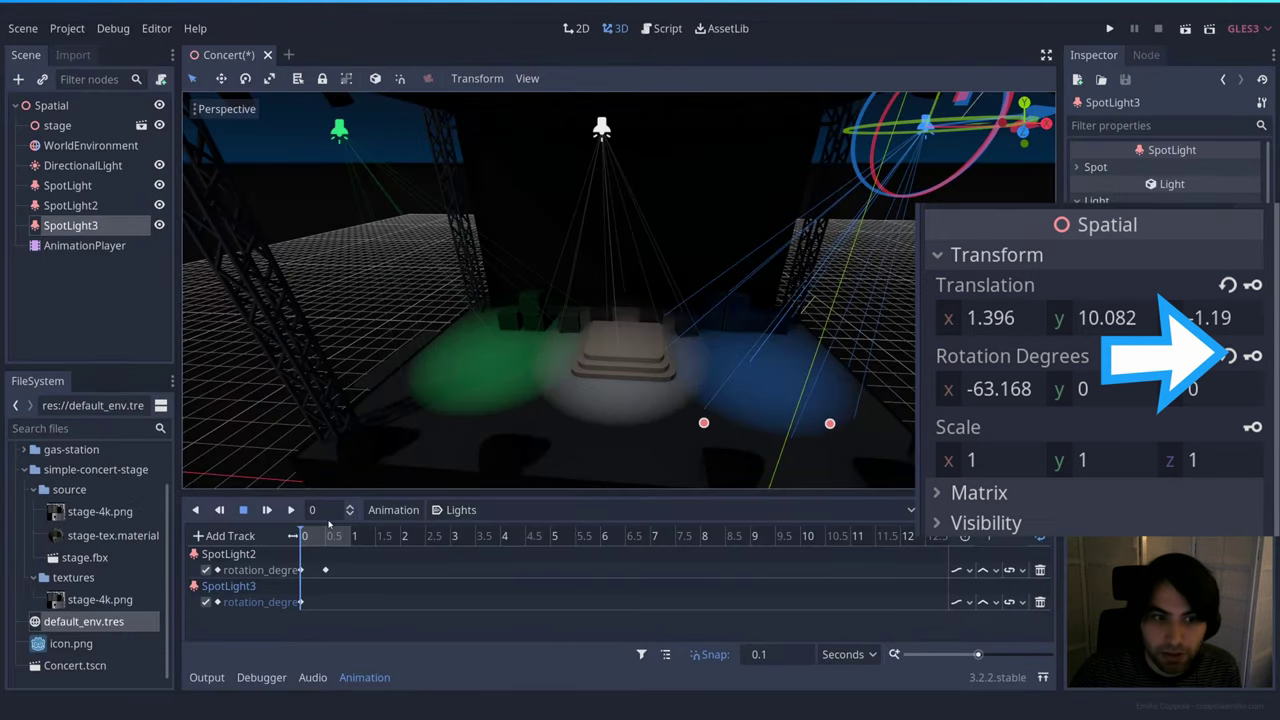
# At 0.5 s, rotate the blue spotlight across toward the green spotlight's side of the stage and key its rotation.
pyautogui.moveTo(305, 536); pyautogui.dragTo(325, 536)
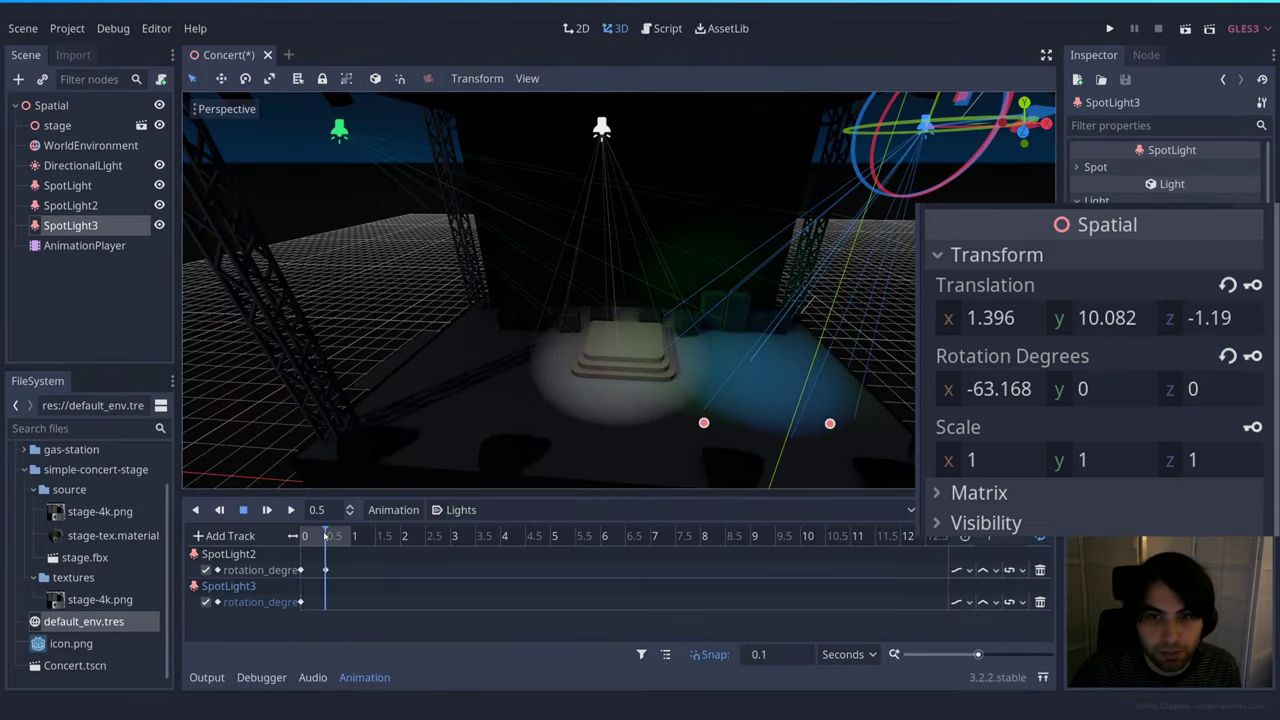
pyautogui.moveTo(928, 155); pyautogui.dragTo(914, 161, button='middle')
pyautogui.scroll(-3, 914, 161)
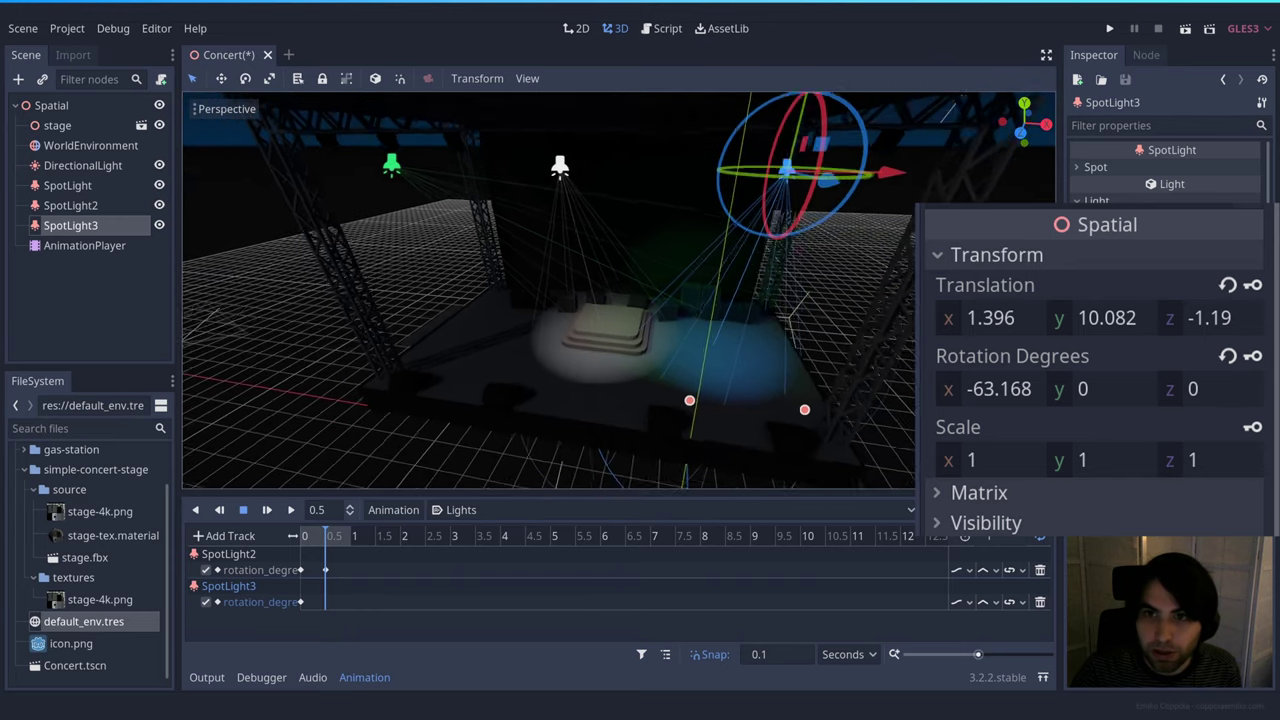
pyautogui.moveTo(853, 148); pyautogui.dragTo(907, 241)
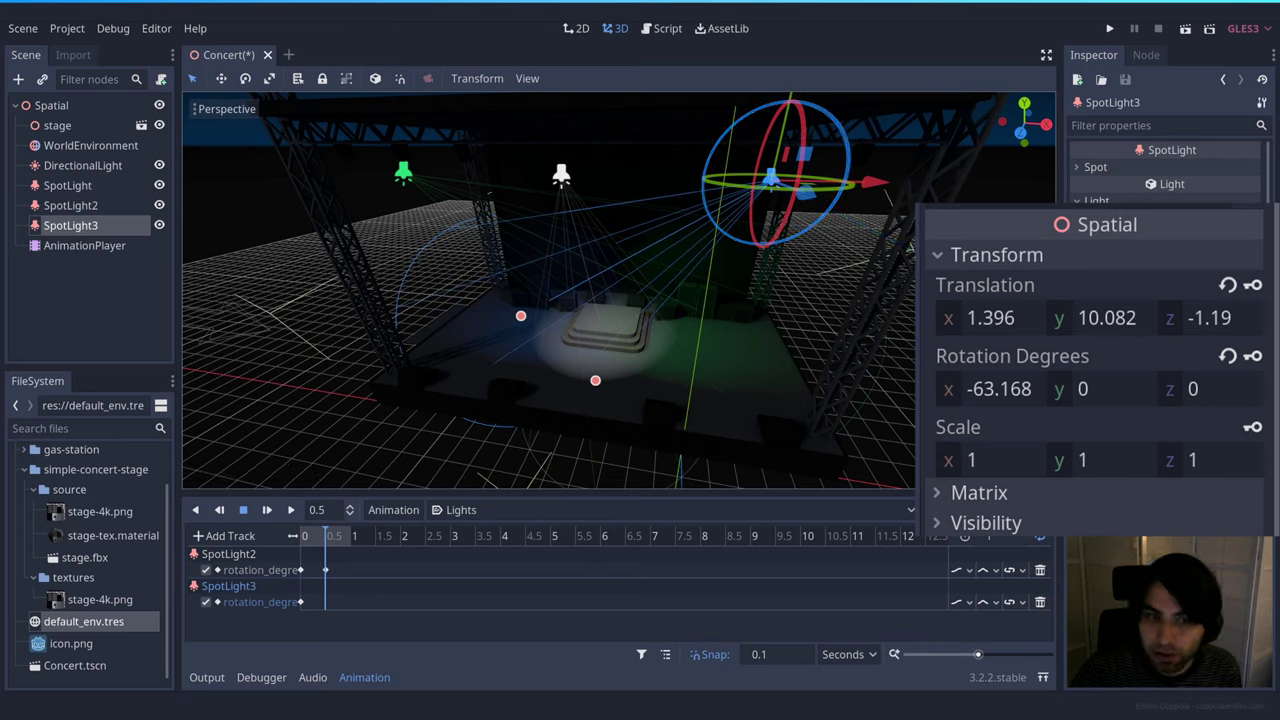
pyautogui.click(1252, 356)
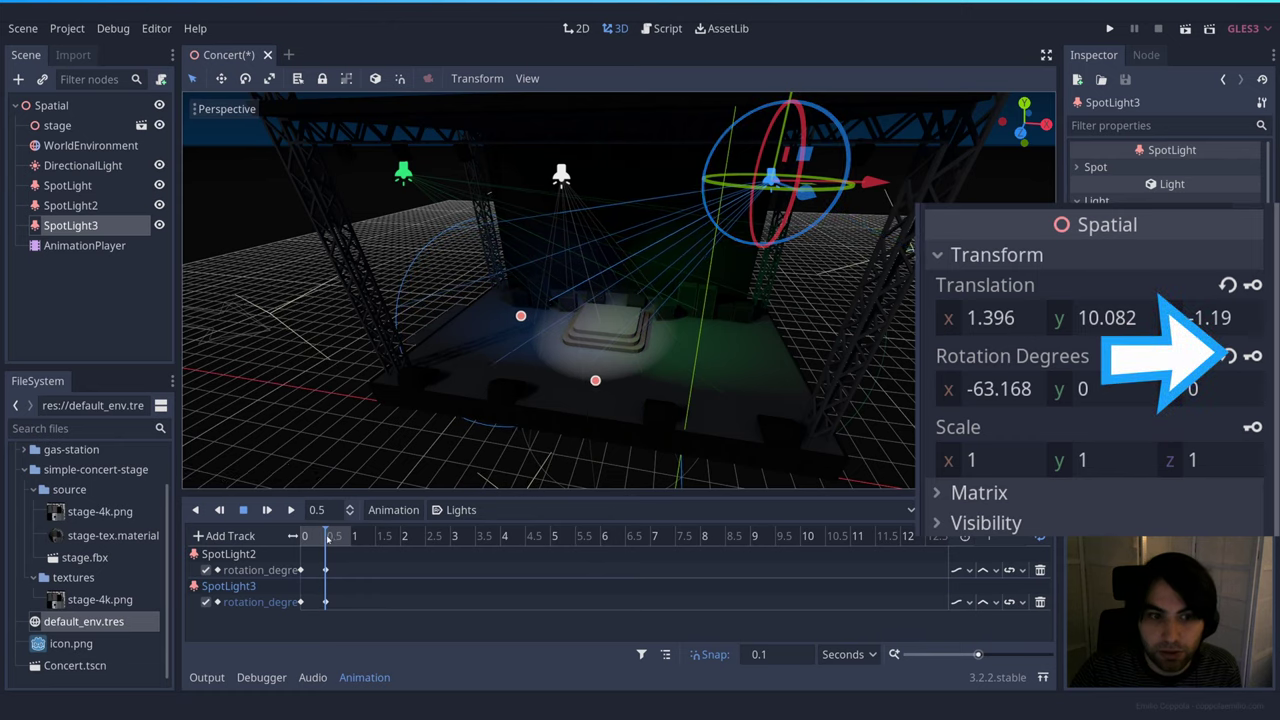
# Play the Lights animation from 0 s to preview both spotlights sweeping across the stage.
pyautogui.moveTo(327, 539); pyautogui.dragTo(301, 538)
pyautogui.click(291, 510)
pyautogui.click(414, 454)
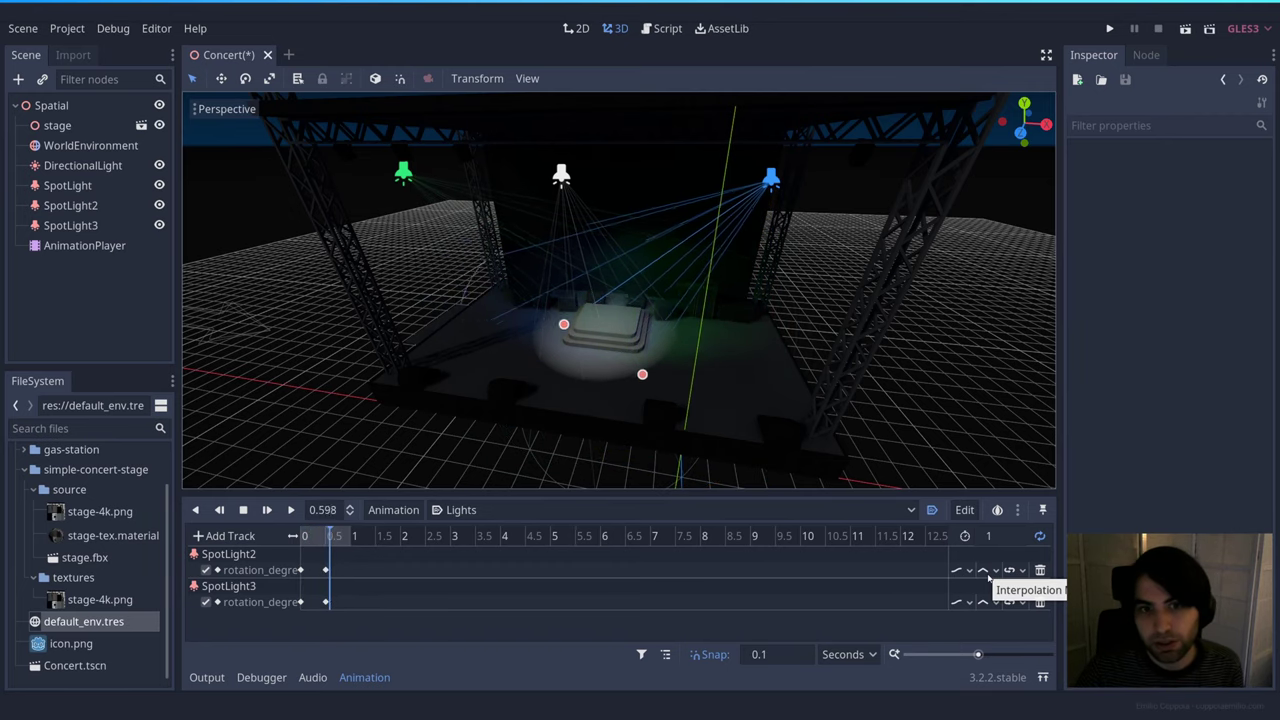
# Set the interpolation mode of the SpotLight2 and SpotLight3 rotation tracks to Cubic and view the resulting motion.
pyautogui.click(986, 572)
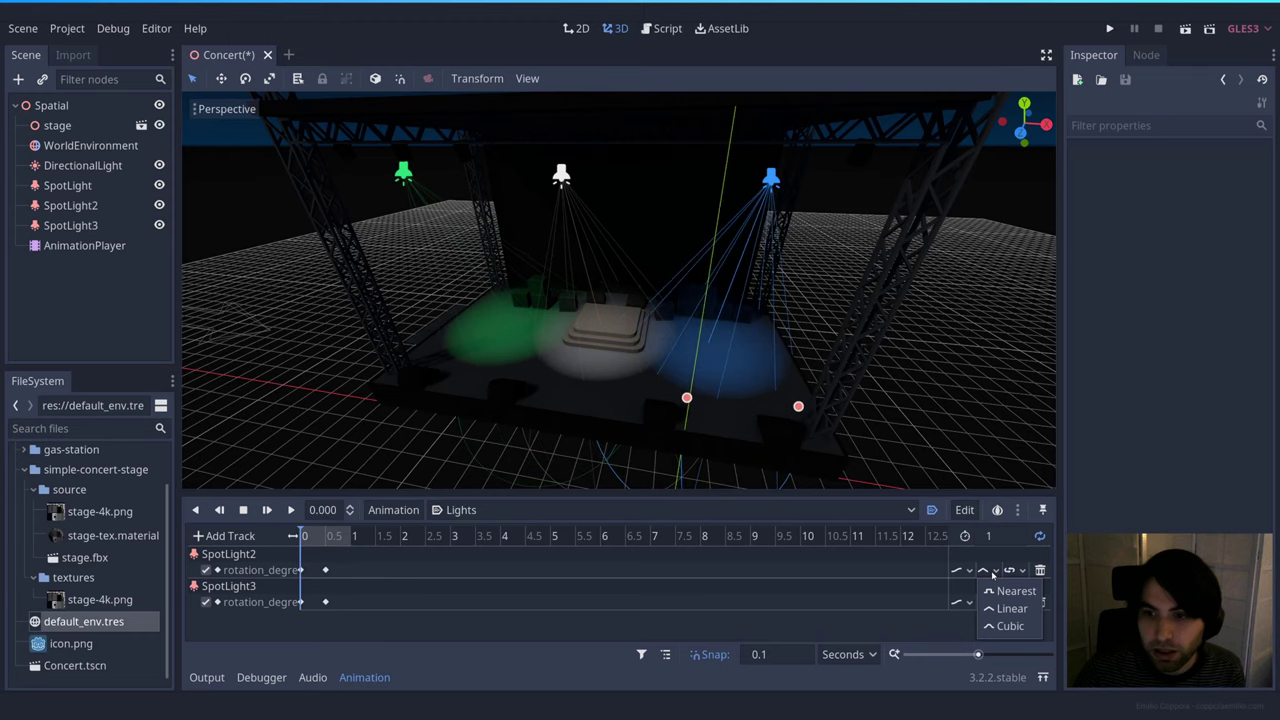
pyautogui.click(1019, 627)
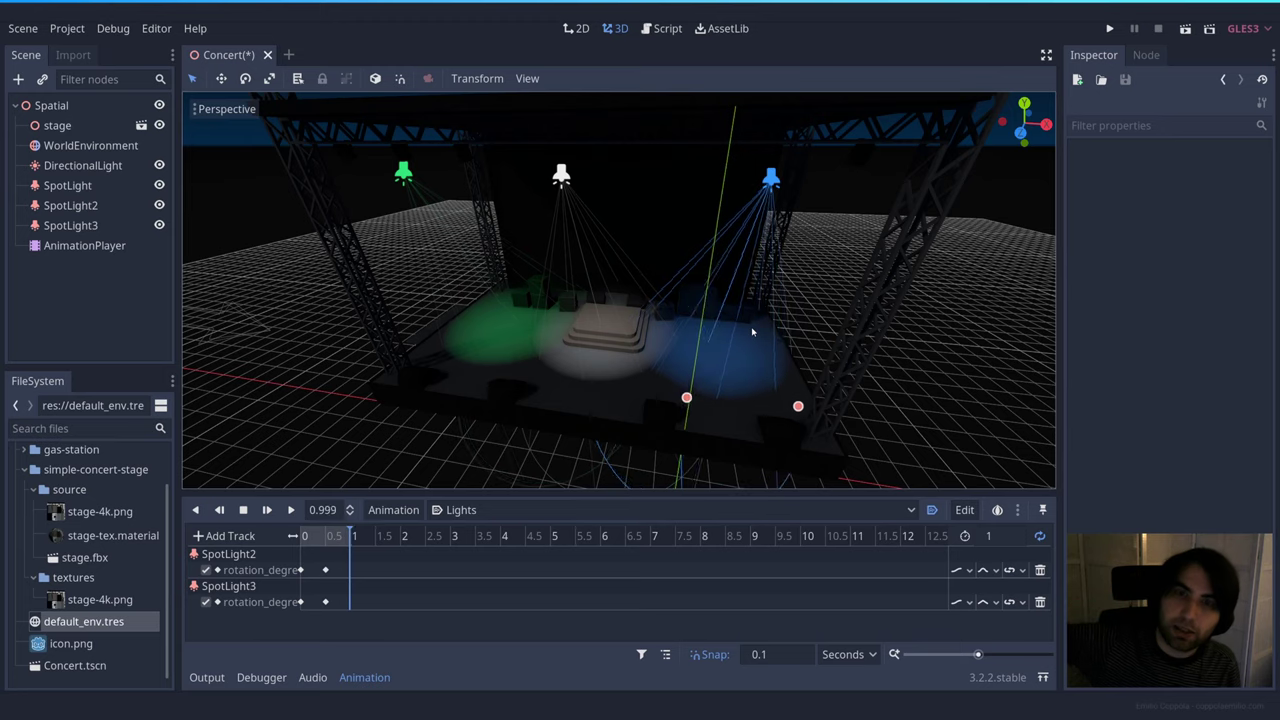
pyautogui.click(985, 601)
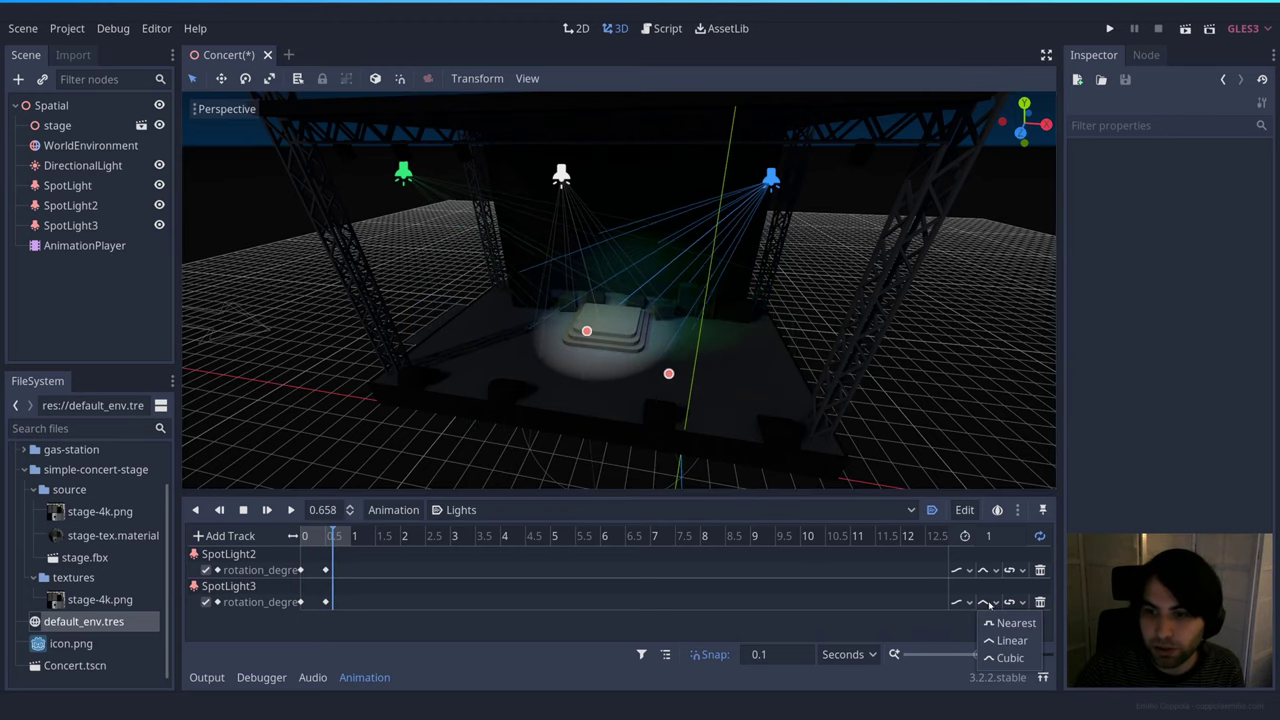
pyautogui.click(1006, 659)
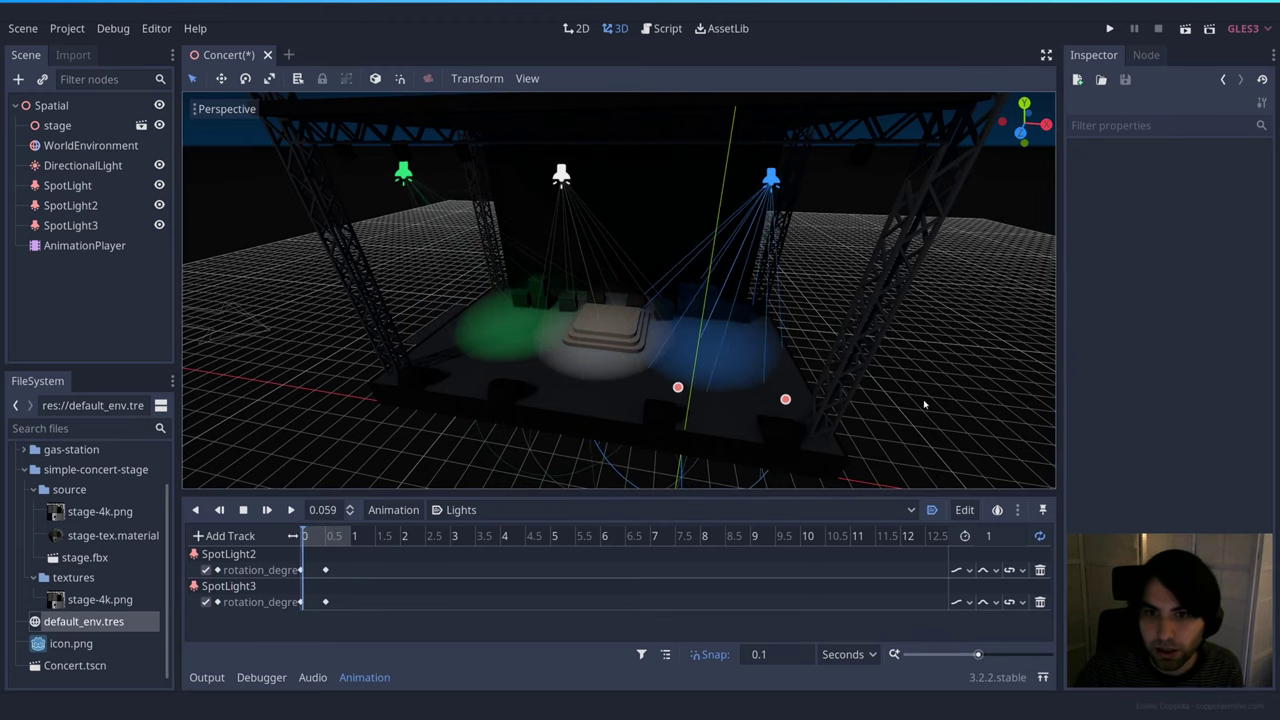
pyautogui.moveTo(525, 385); pyautogui.dragTo(553, 372, button='middle')
pyautogui.scroll(4, 553, 354)
pyautogui.scroll(-5, 553, 362)
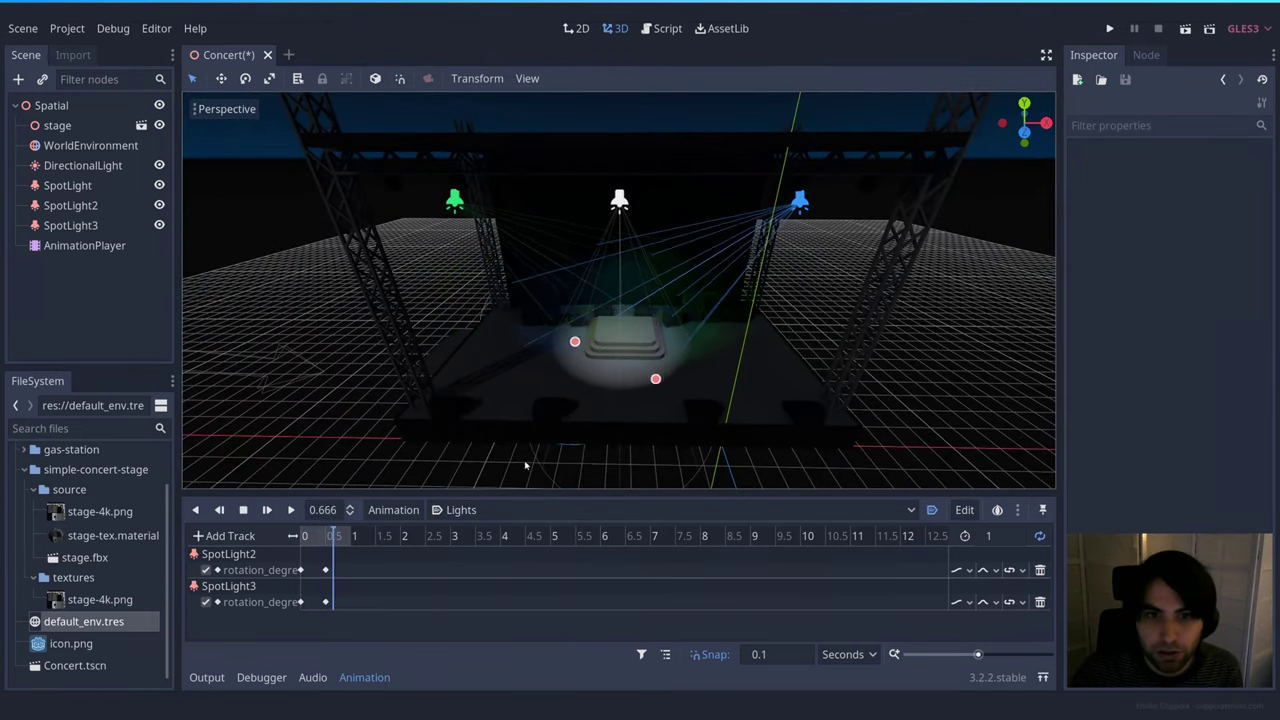
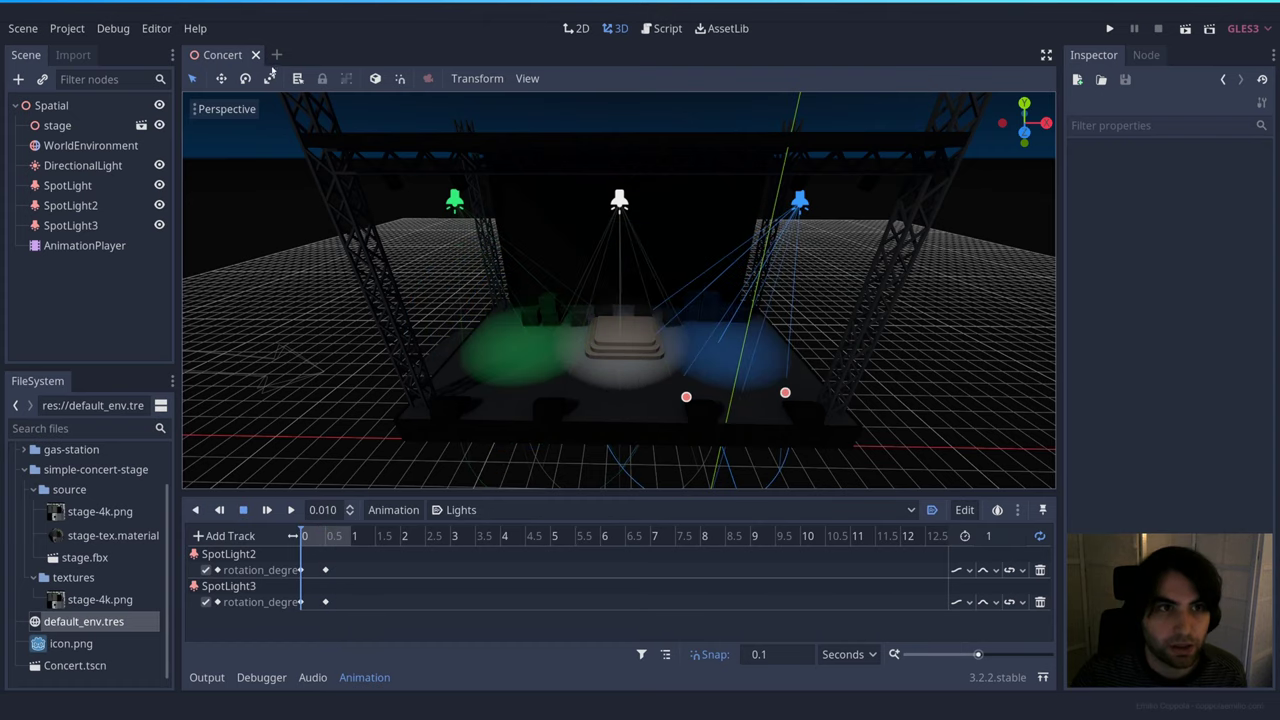
# Create a new scene with a 3D Spatial root node and hide the animation editor.
pyautogui.click(277, 54)
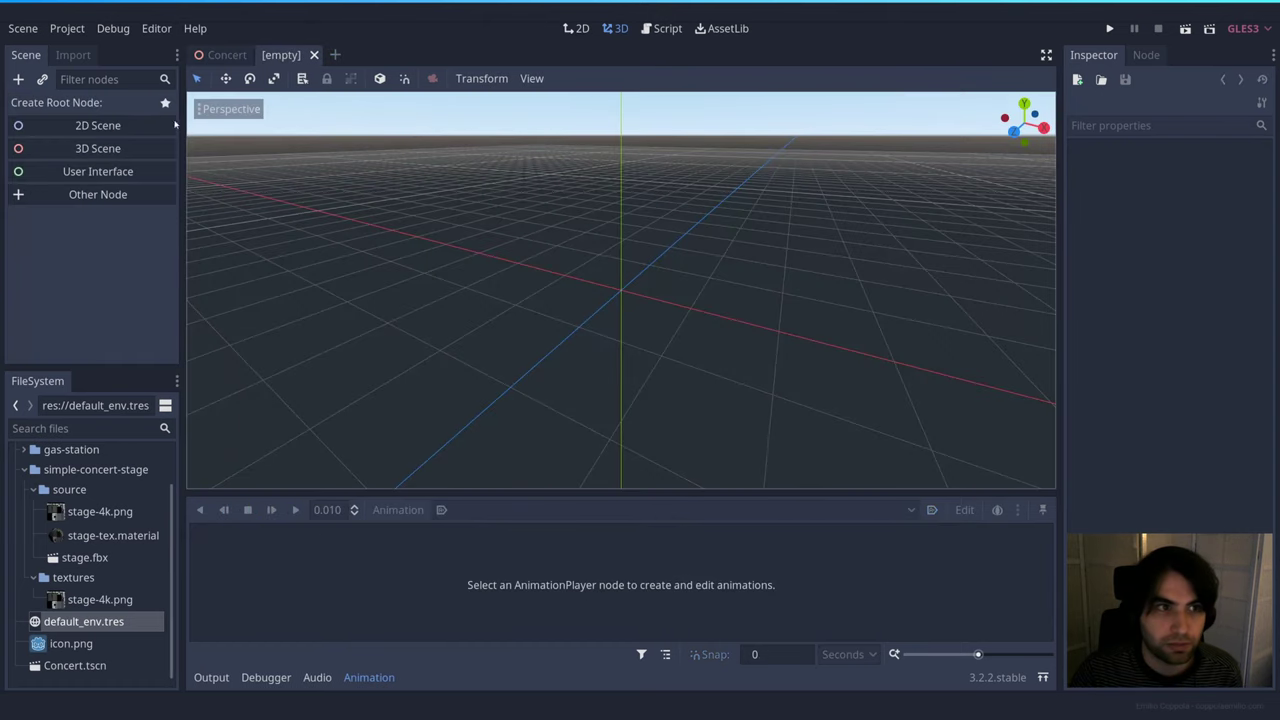
pyautogui.click(98, 148)
pyautogui.moveTo(519, 276)
pyautogui.mouseDown(button='right')
pyautogui.moveTo(519, 234)
pyautogui.moveTo(519, 276)
pyautogui.mouseUp(button='right')
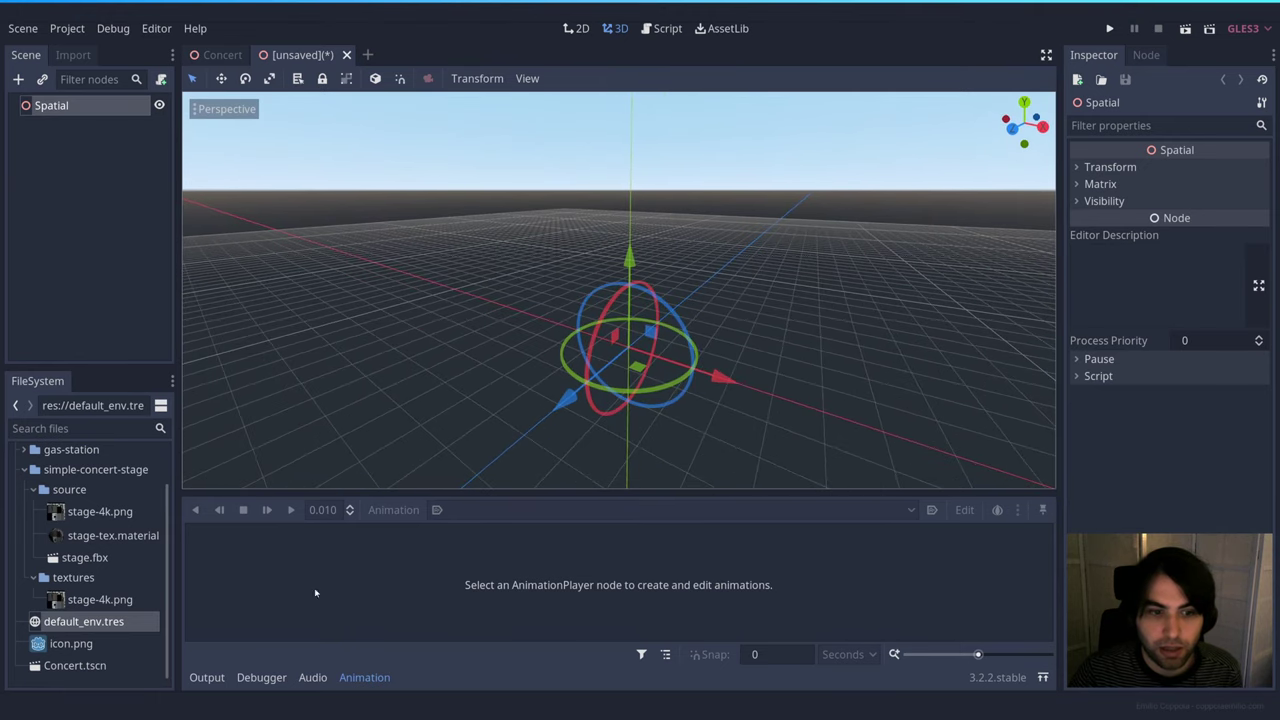
pyautogui.click(357, 680)
# Add the gas-station.fbx model from the gas-station source folder to the new scene.
pyautogui.scroll(2, 56, 507)
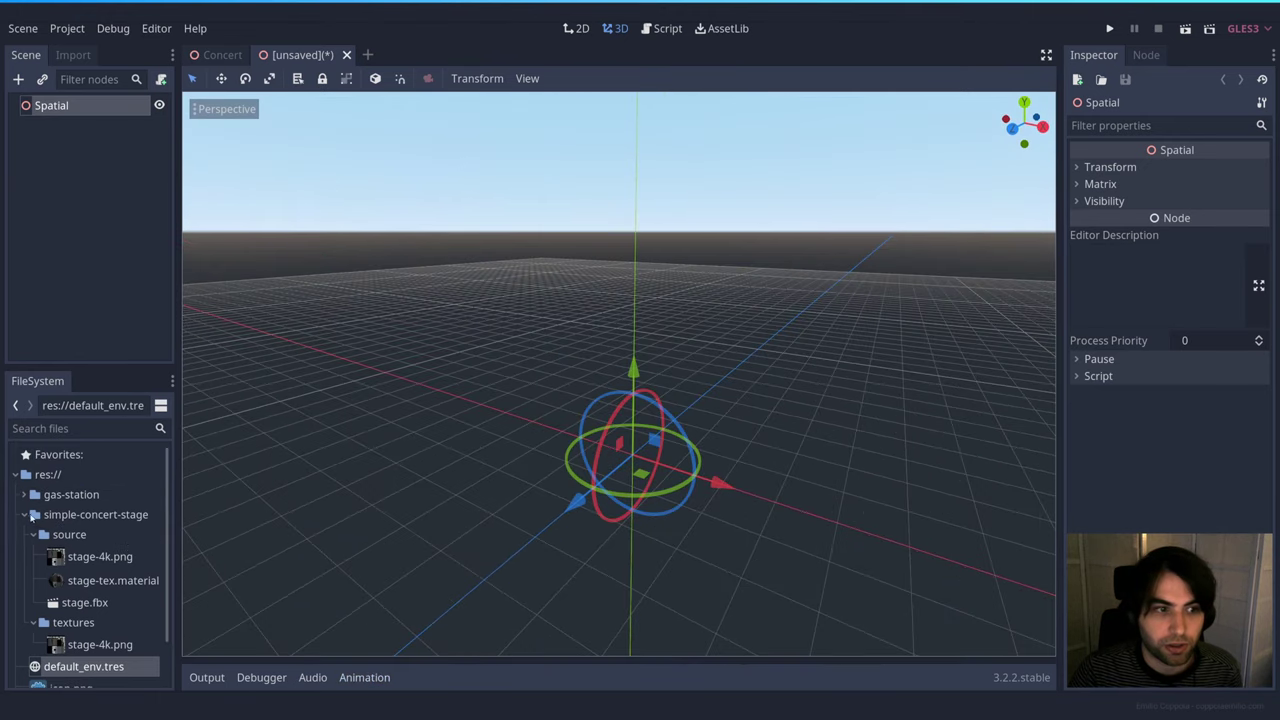
pyautogui.click(24, 514)
pyautogui.click(24, 495)
pyautogui.click(33, 515)
pyautogui.click(42, 536)
pyautogui.scroll(-5, 43, 540)
pyautogui.scroll(1, 142, 593)
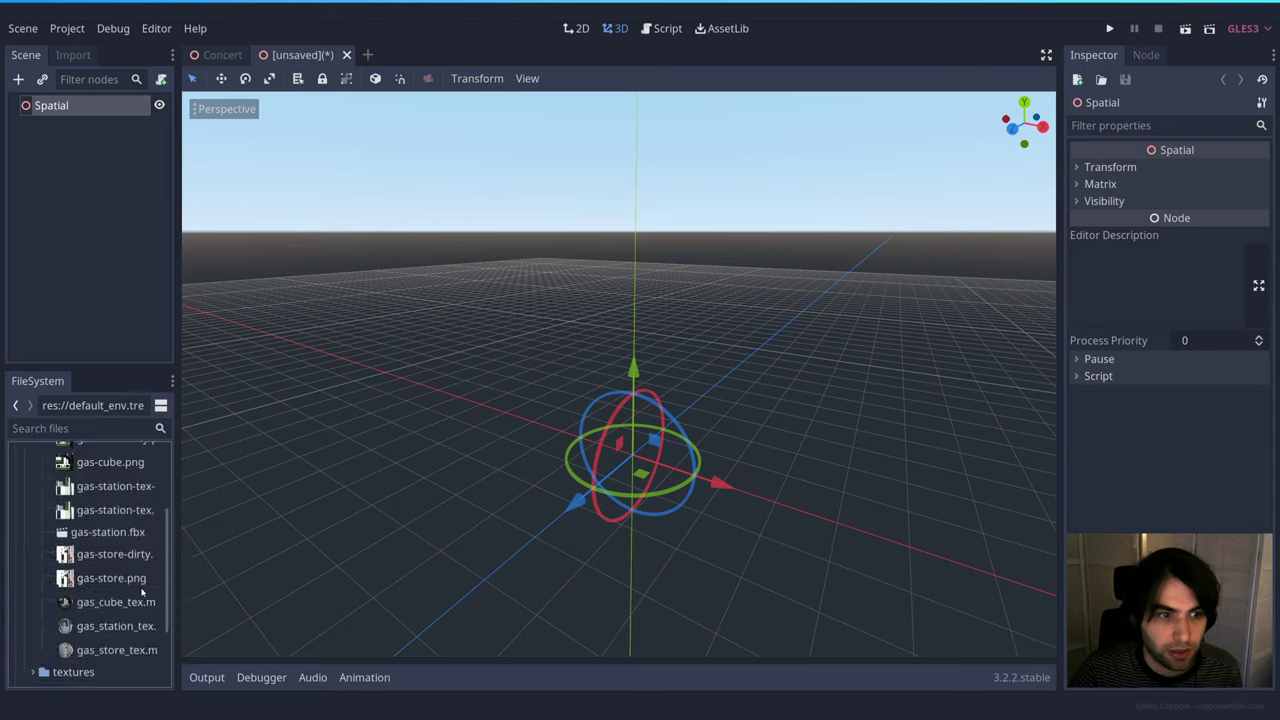
pyautogui.moveTo(130, 536); pyautogui.dragTo(828, 463)
pyautogui.click(640, 398)
pyautogui.moveTo(640, 398); pyautogui.dragTo(530, 380, button='middle')
pyautogui.moveTo(619, 374); pyautogui.dragTo(576, 397, button='right')
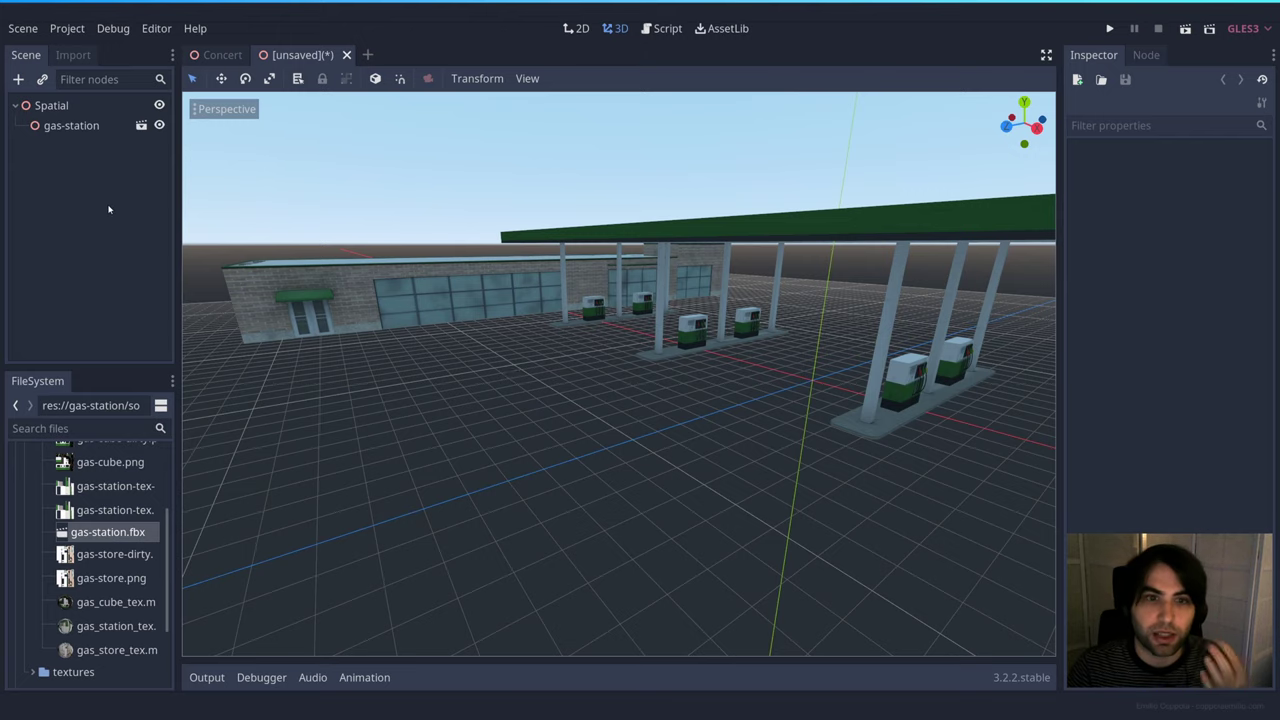
# Save the Environment resource of the Concert scene's WorldEnvironment as NightSky.tres.
pyautogui.scroll(-3, 121, 524)
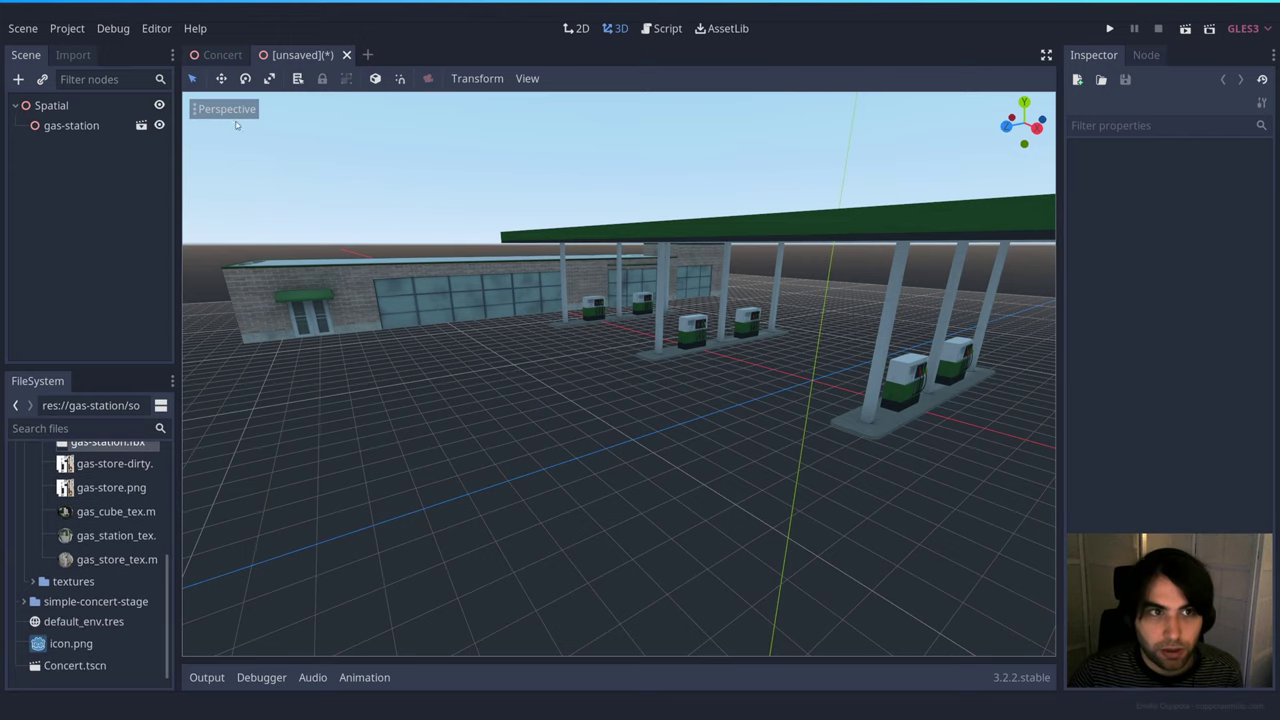
pyautogui.click(222, 55)
pyautogui.click(72, 148)
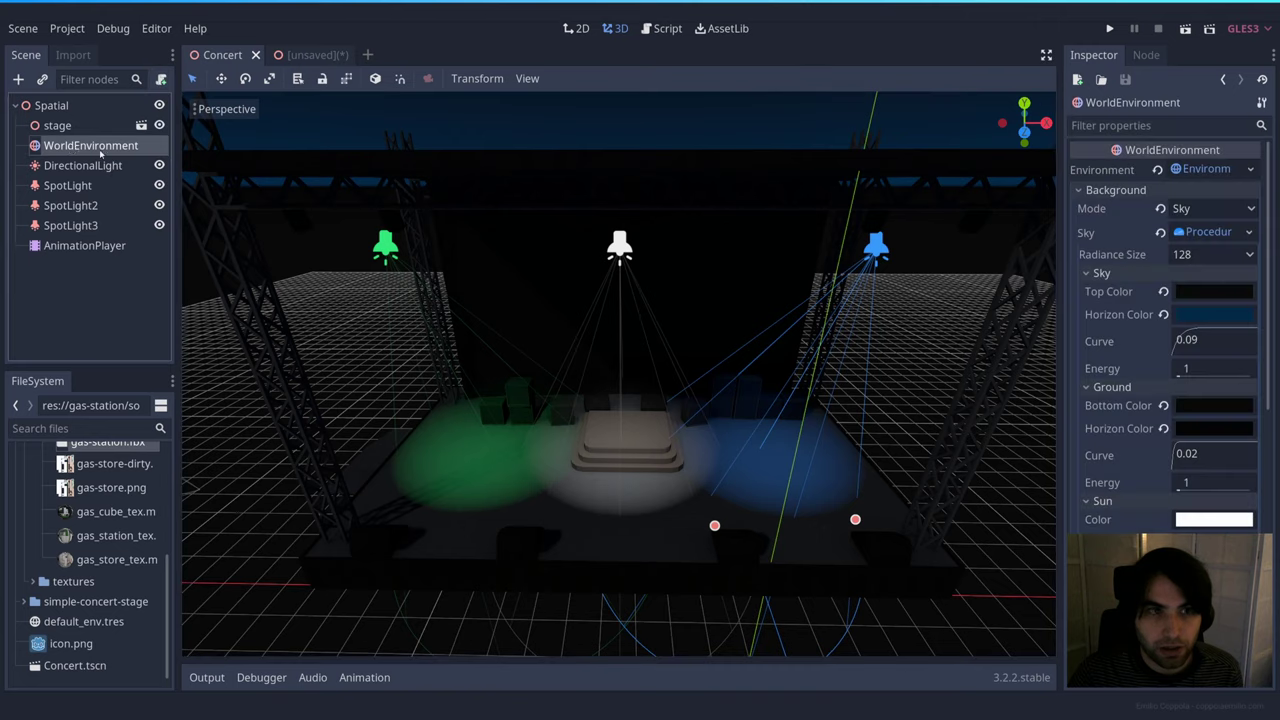
pyautogui.click(1228, 171)
pyautogui.click(1228, 171)
pyautogui.rightClick(1230, 174)
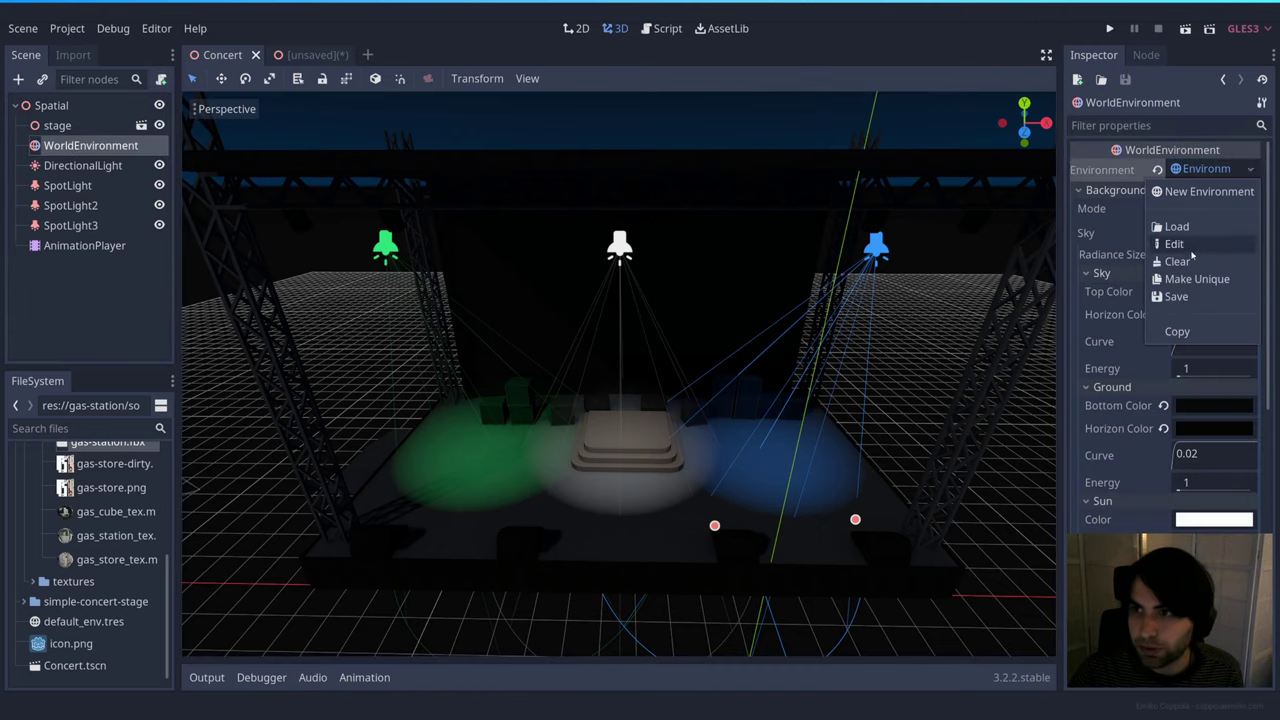
pyautogui.click(1176, 296)
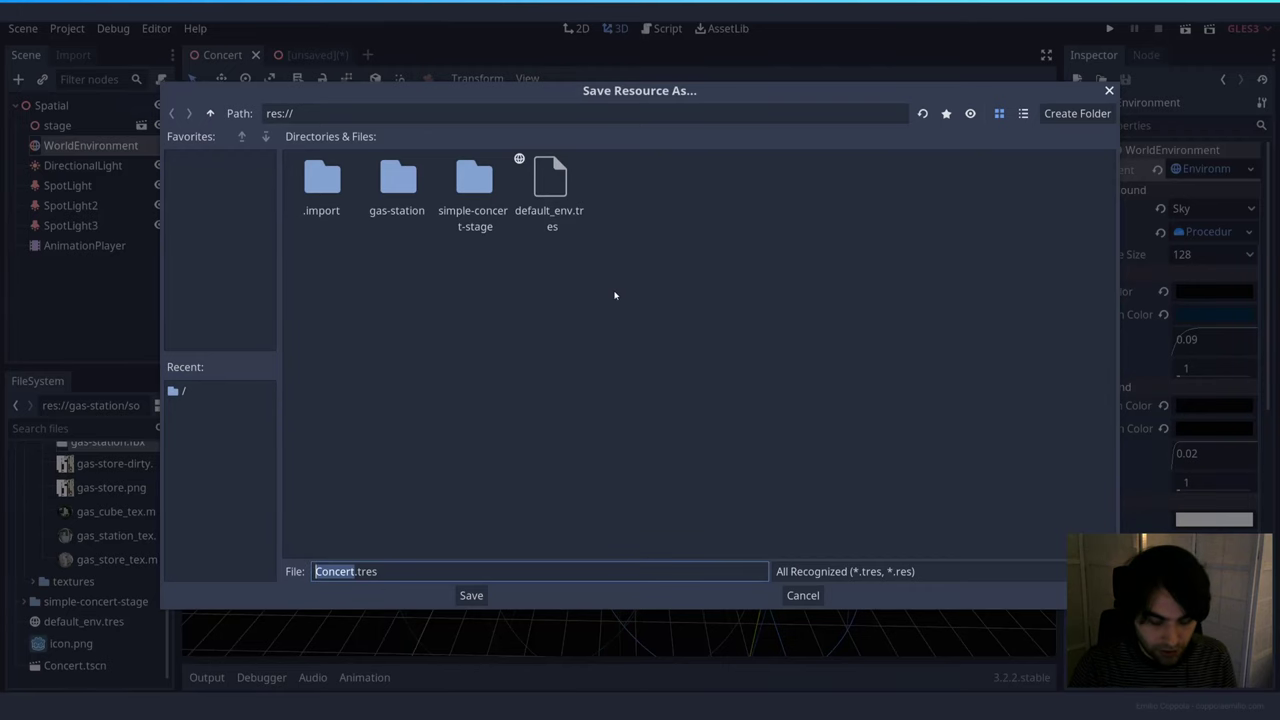
pyautogui.write('NightS')
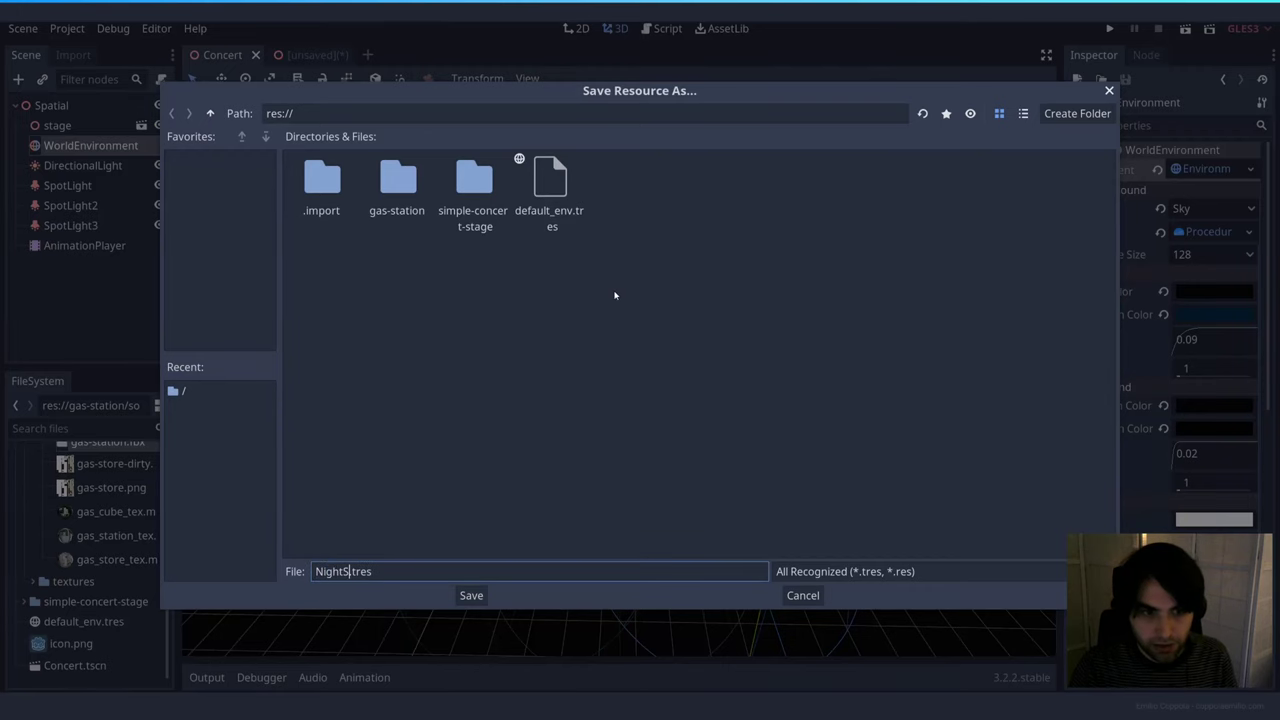
pyautogui.write('ky')
pyautogui.press('Return')
# Add a WorldEnvironment node to the gas station scene and load NightSky.tres as its environment.
pyautogui.click(313, 55)
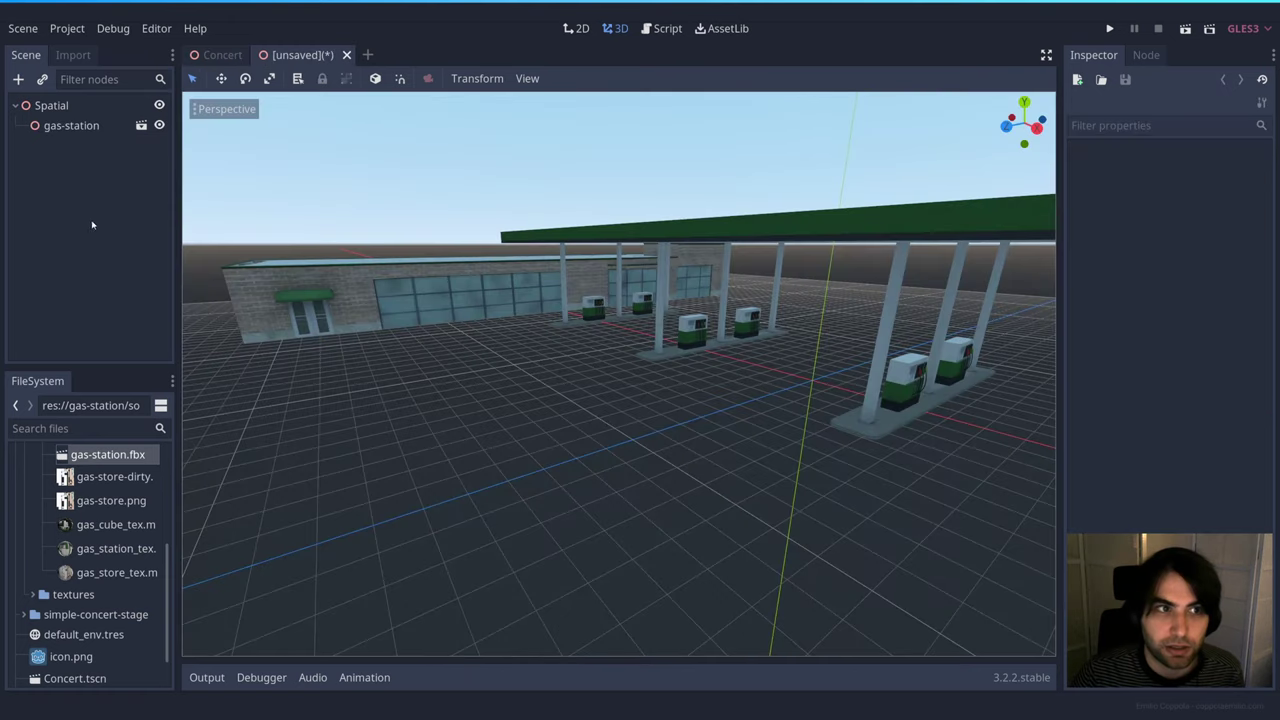
pyautogui.rightClick(52, 106)
pyautogui.click(90, 121)
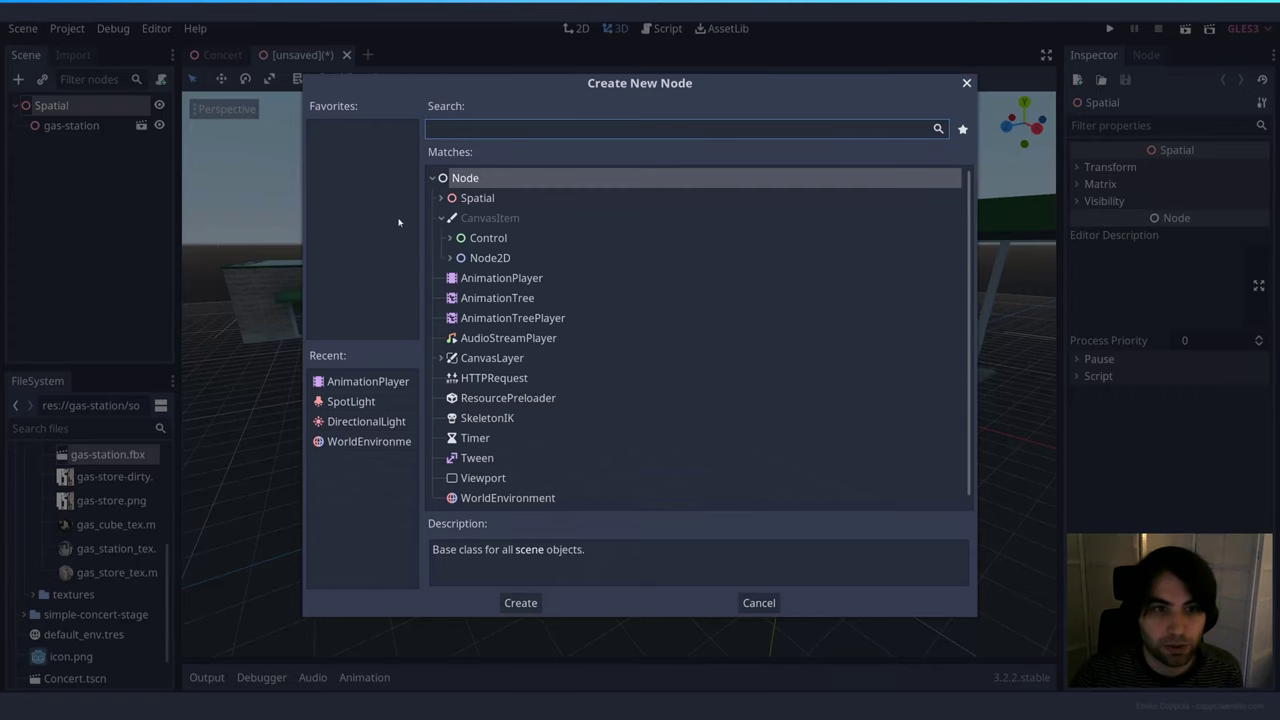
pyautogui.doubleClick(383, 443)
pyautogui.click(1218, 169)
pyautogui.click(1186, 226)
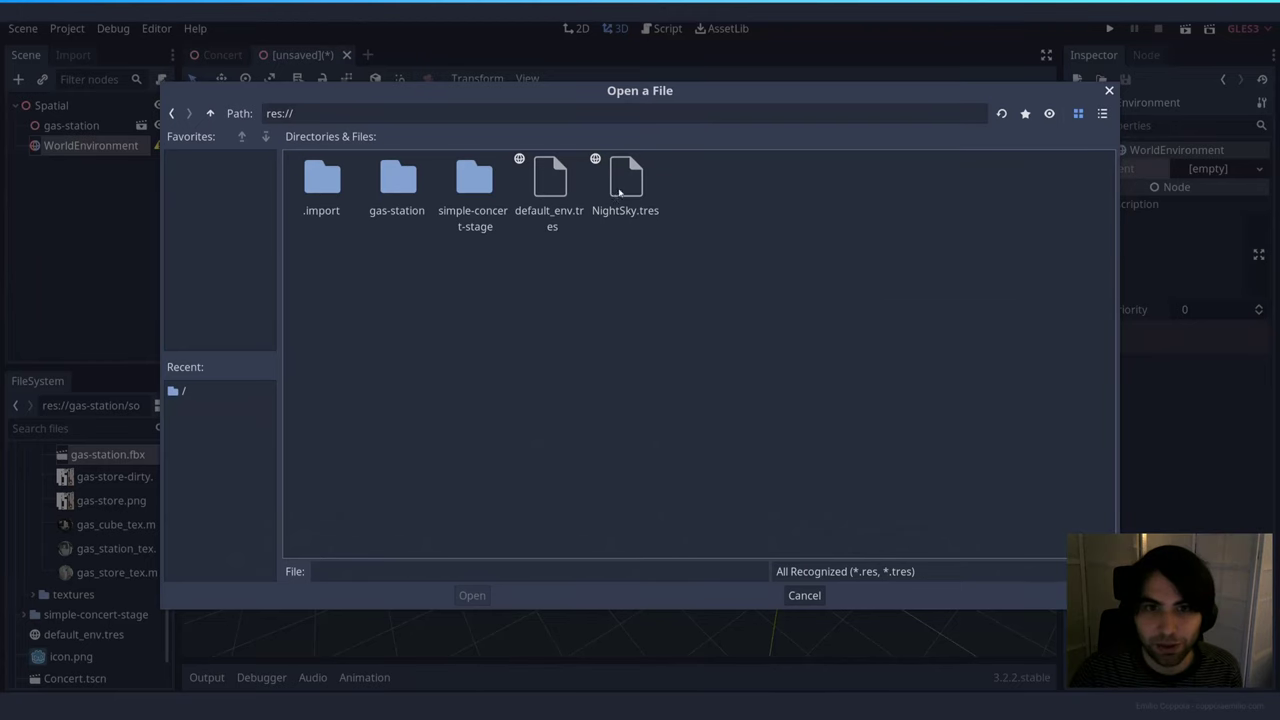
pyautogui.doubleClick(620, 190)
pyautogui.click(703, 184)
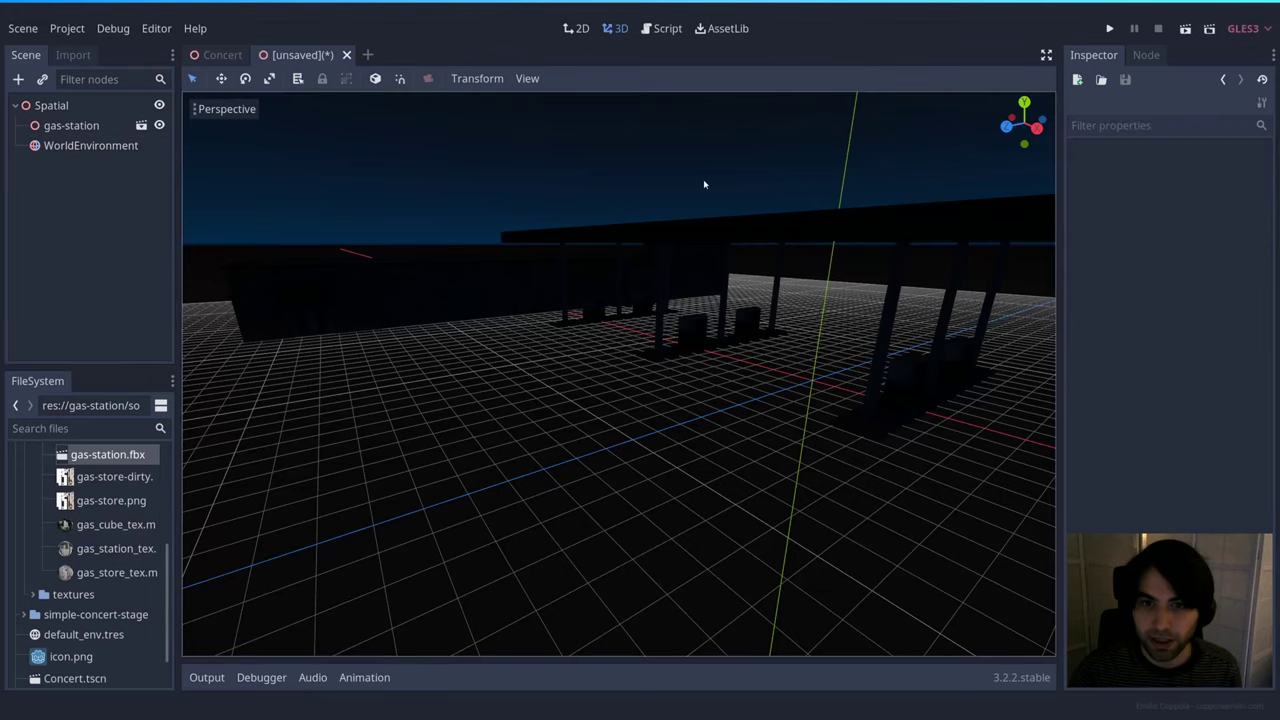
# Add a DirectionalLight under the Spatial root, place it in front of the gas station and rotate it to light the building.
pyautogui.press('e')
pyautogui.moveTo(626, 386)
pyautogui.mouseDown(button='right')
pyautogui.moveTo(596, 394)
pyautogui.moveTo(624, 387)
pyautogui.mouseUp(button='right')
pyautogui.hotkey('ctrl', 'a')
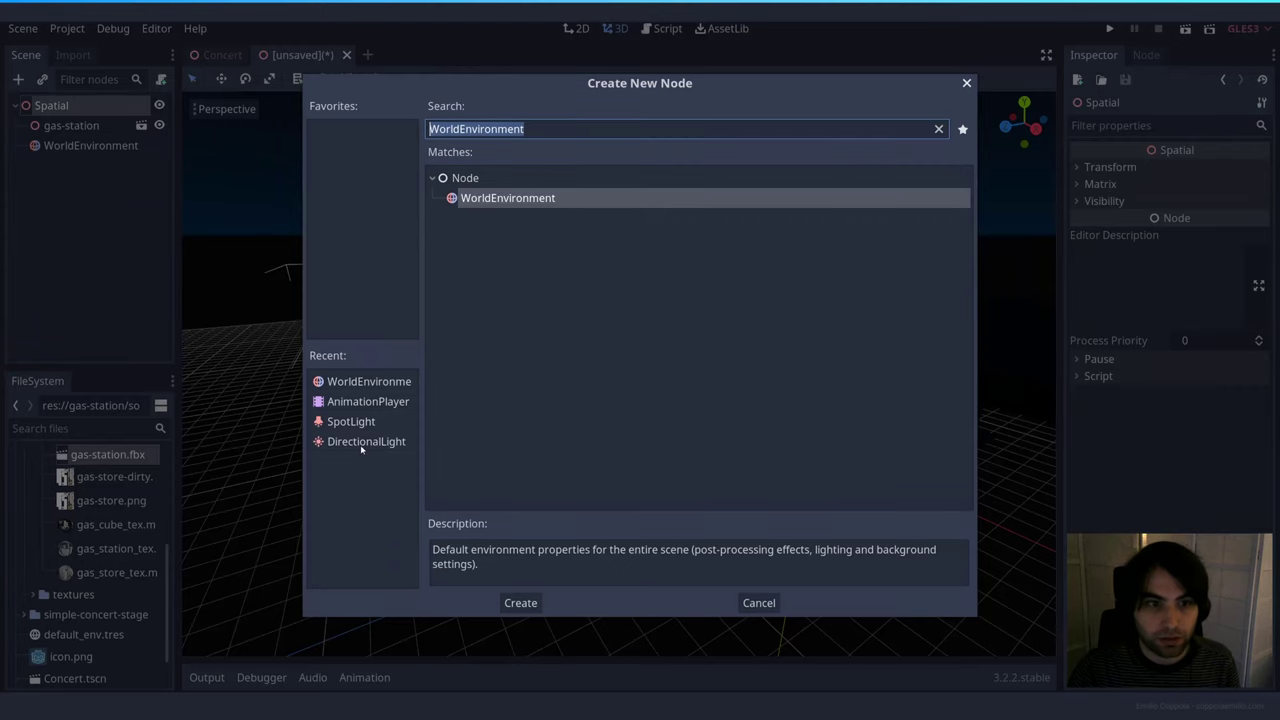
pyautogui.doubleClick(363, 441)
pyautogui.moveTo(760, 477); pyautogui.dragTo(525, 558)
pyautogui.moveTo(652, 478); pyautogui.dragTo(684, 506)
# Darken the DirectionalLight's color to a near-black shade.
pyautogui.click(1097, 201)
pyautogui.click(1188, 220)
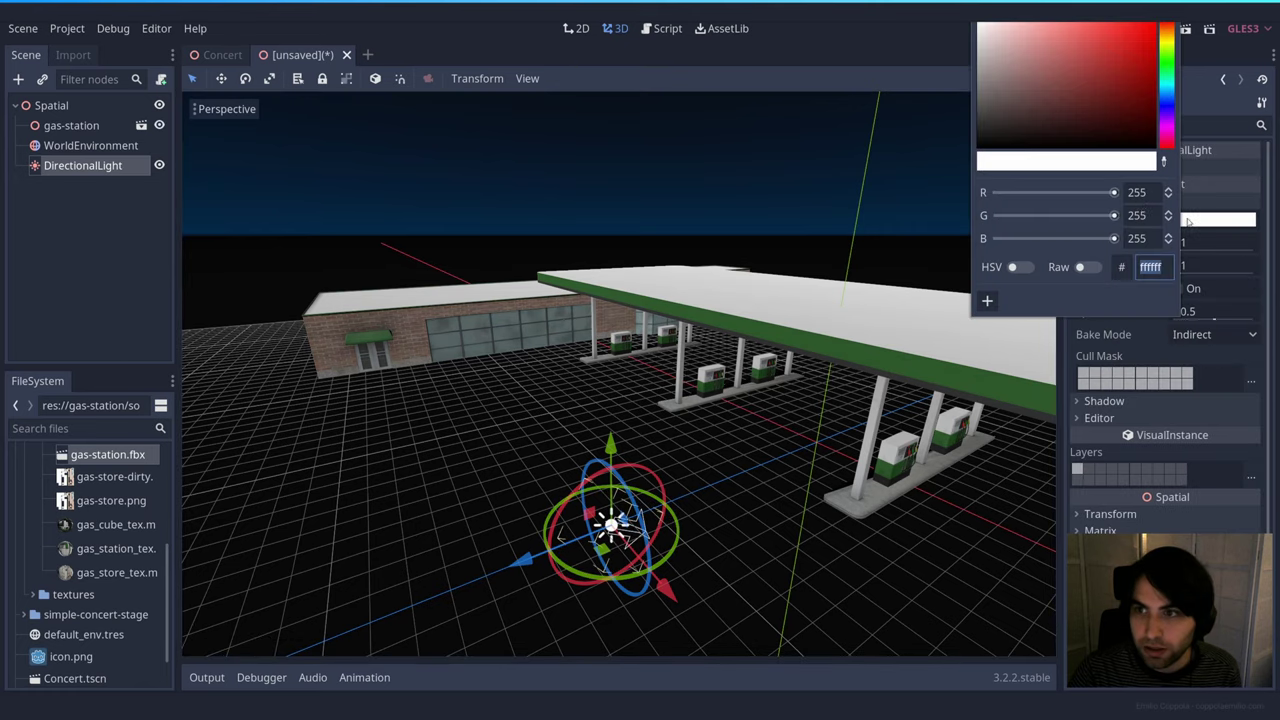
pyautogui.moveTo(995, 131); pyautogui.dragTo(965, 134)
pyautogui.click(968, 381)
pyautogui.click(798, 437)
# Examine the gas station and its store entrance up close under the dim night lighting.
pyautogui.moveTo(789, 439); pyautogui.dragTo(810, 430, button='middle')
pyautogui.moveTo(810, 430); pyautogui.dragTo(848, 414, button='right')
pyautogui.press('w')
pyautogui.moveTo(744, 422); pyautogui.dragTo(678, 472, button='right')
pyautogui.press('w')
pyautogui.press('s')
pyautogui.moveTo(674, 408); pyautogui.dragTo(481, 378, button='right')
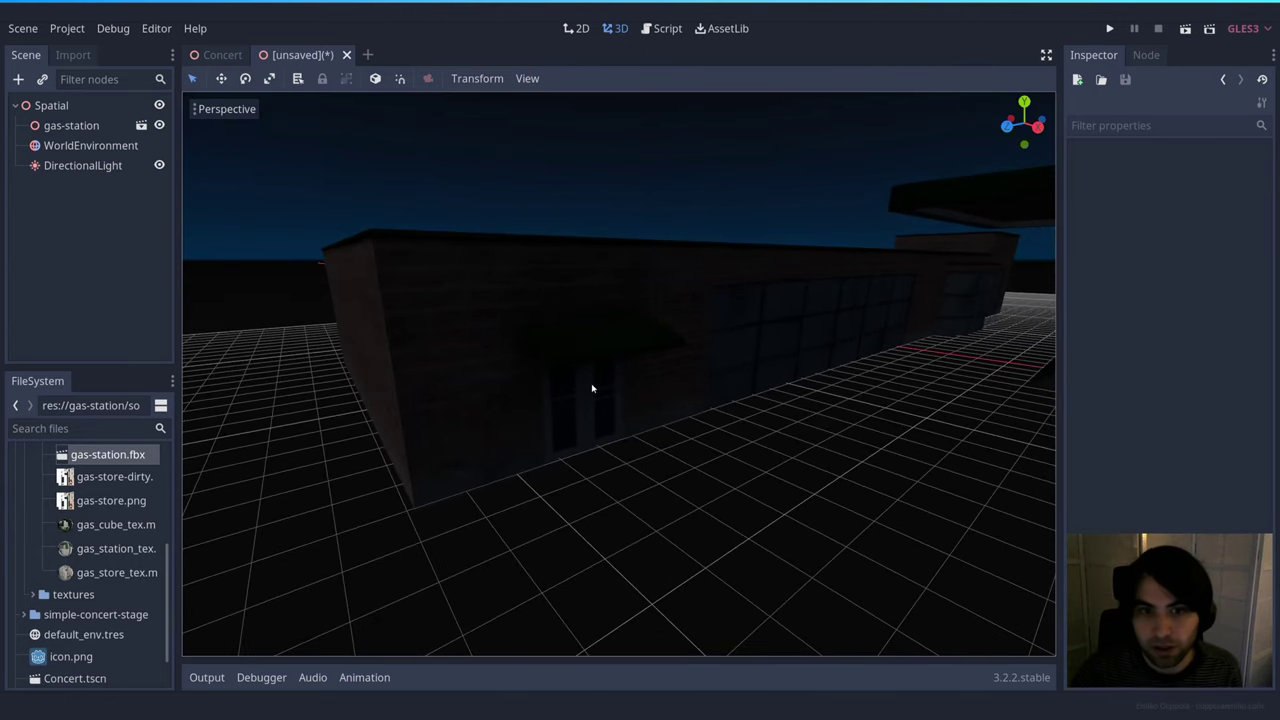
pyautogui.scroll(4, 592, 388)
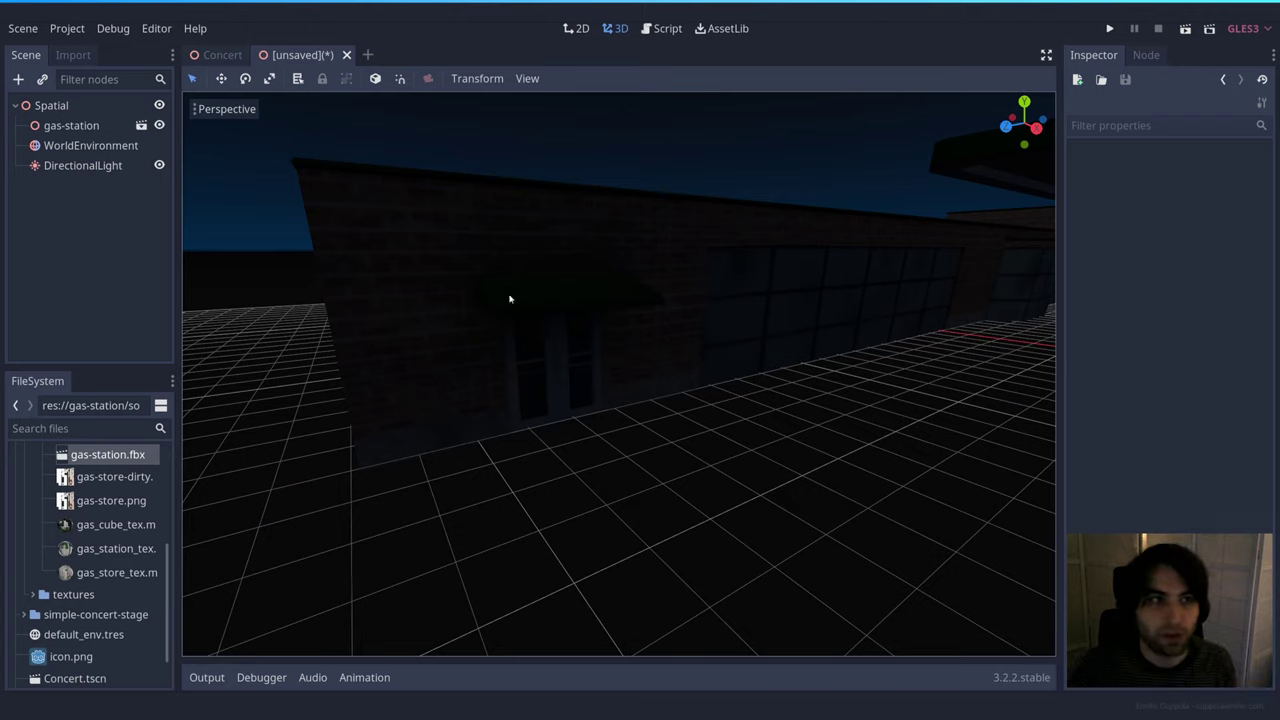
# Add an OmniLight node under the Spatial root.
pyautogui.click(60, 106)
pyautogui.rightClick(70, 110)
pyautogui.click(100, 122)
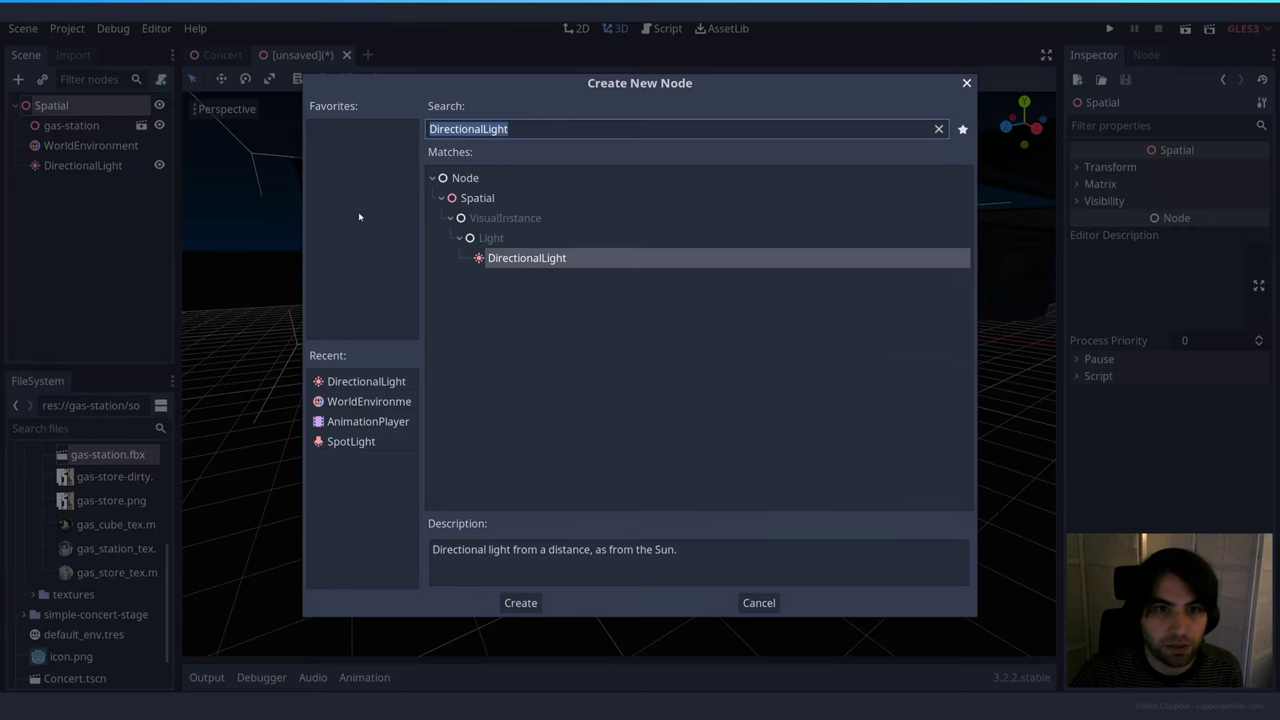
pyautogui.click(441, 198)
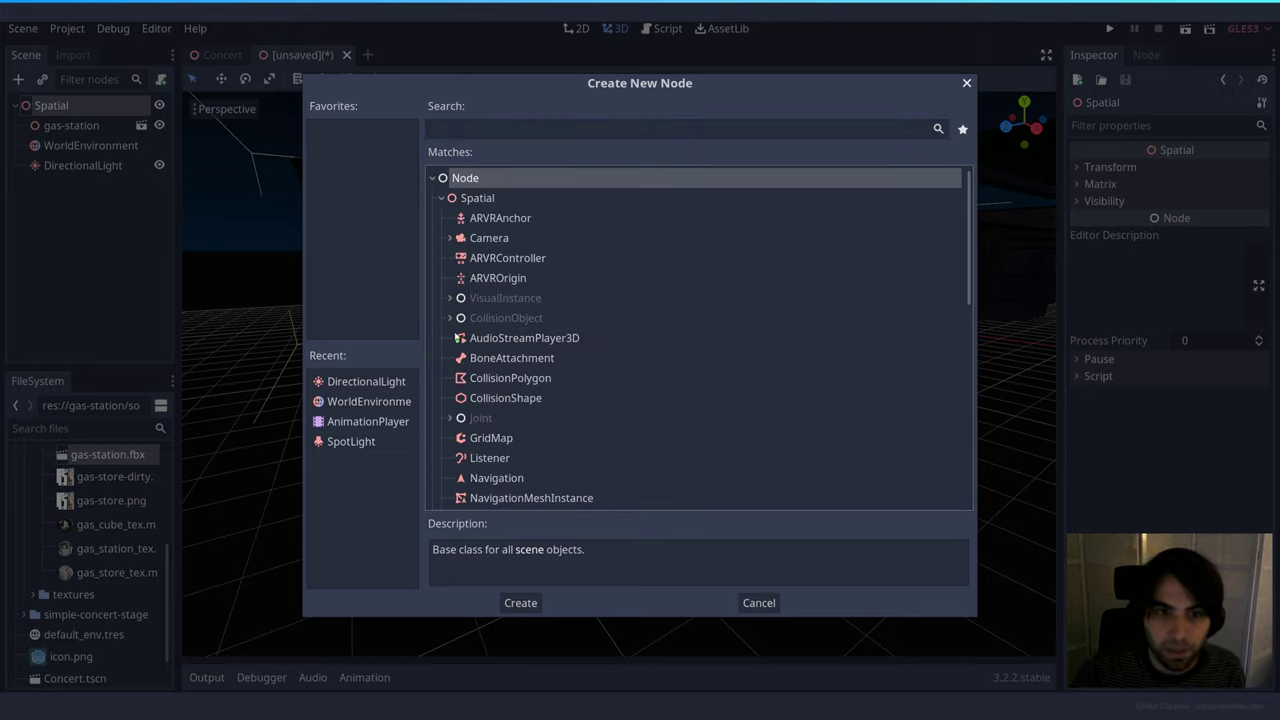
pyautogui.click(451, 298)
pyautogui.click(460, 357)
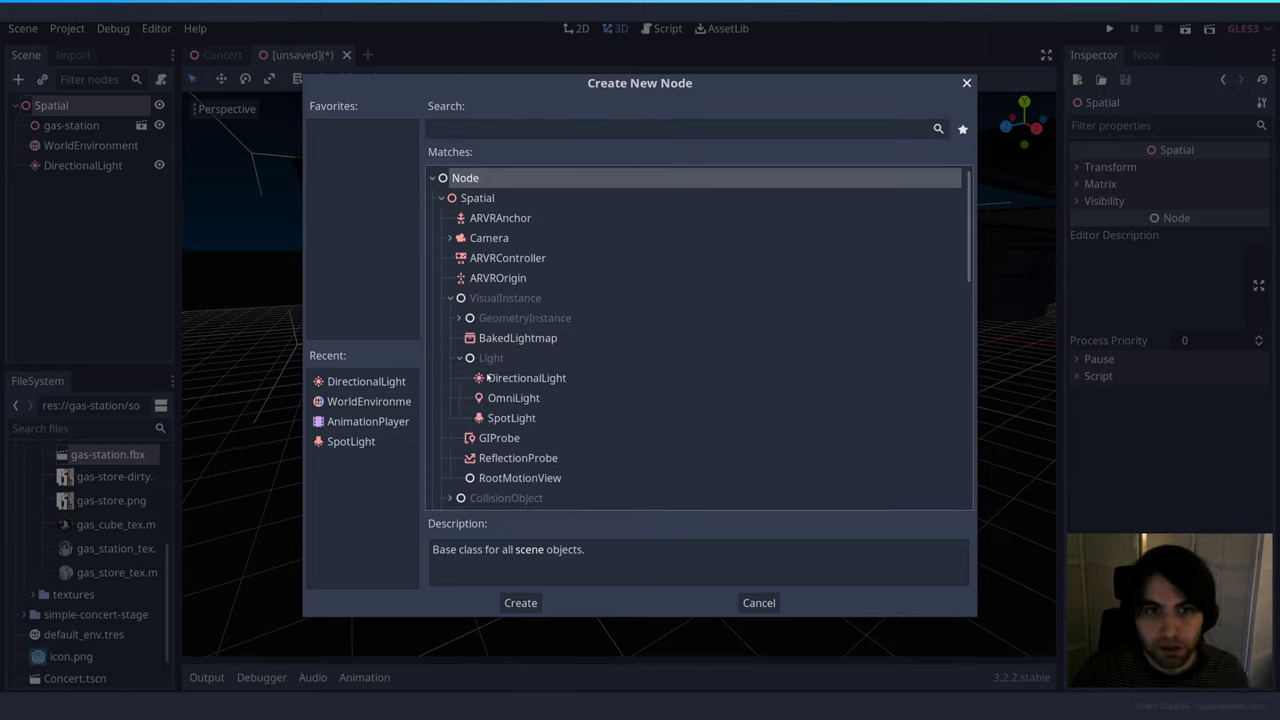
pyautogui.click(538, 399)
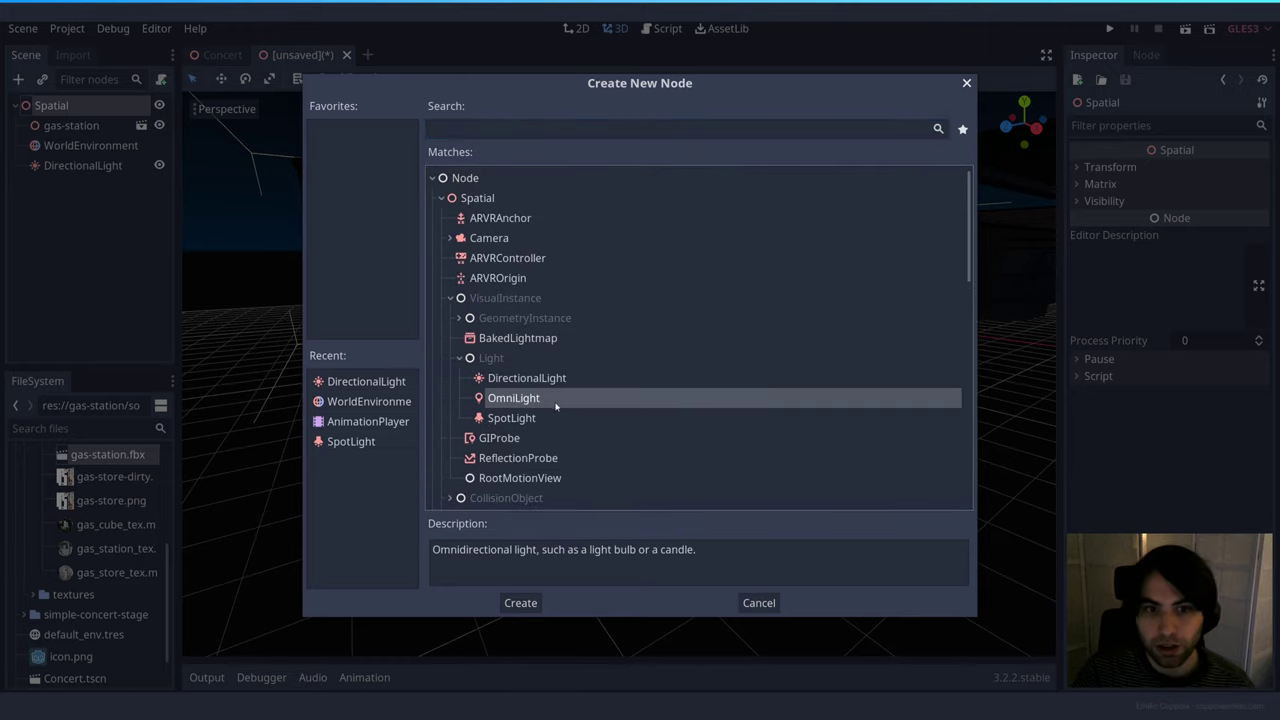
pyautogui.click(520, 603)
# Move the OmniLight across the lot to the area in front of the store entrance.
pyautogui.moveTo(835, 359); pyautogui.dragTo(967, 359, button='right')
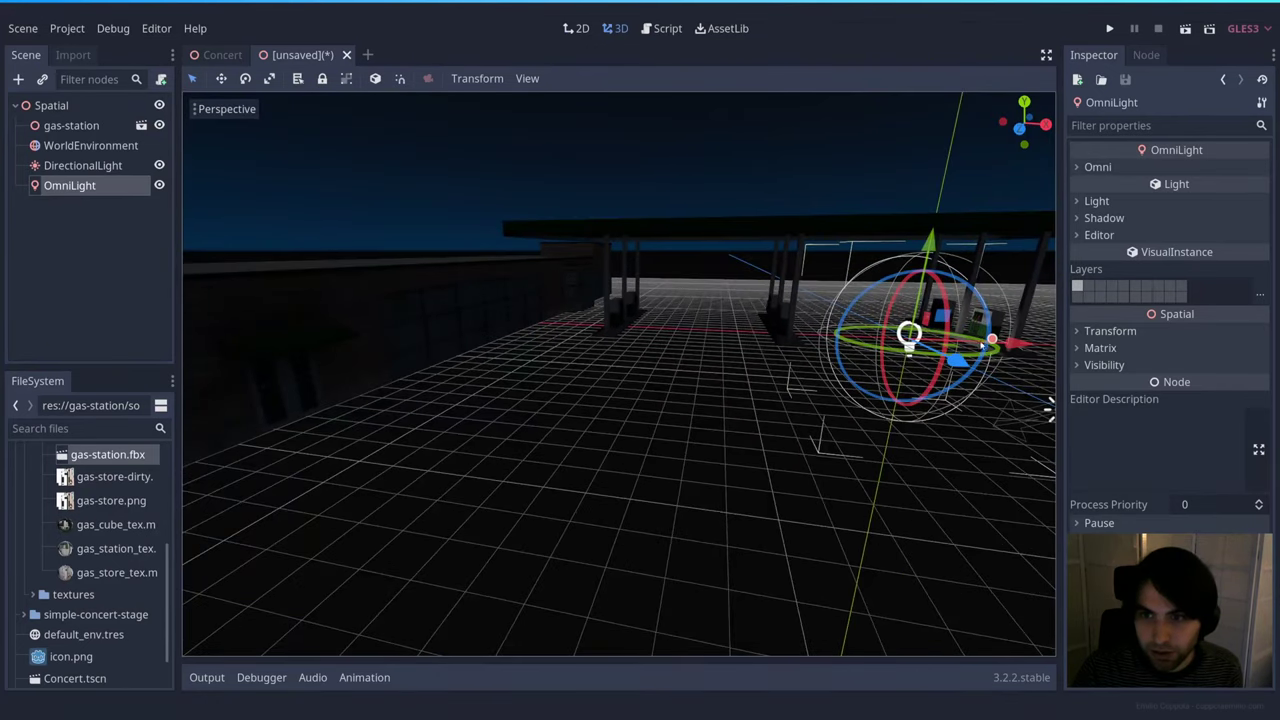
pyautogui.moveTo(955, 358); pyautogui.dragTo(925, 403, button='middle')
pyautogui.moveTo(925, 403); pyautogui.dragTo(420, 468)
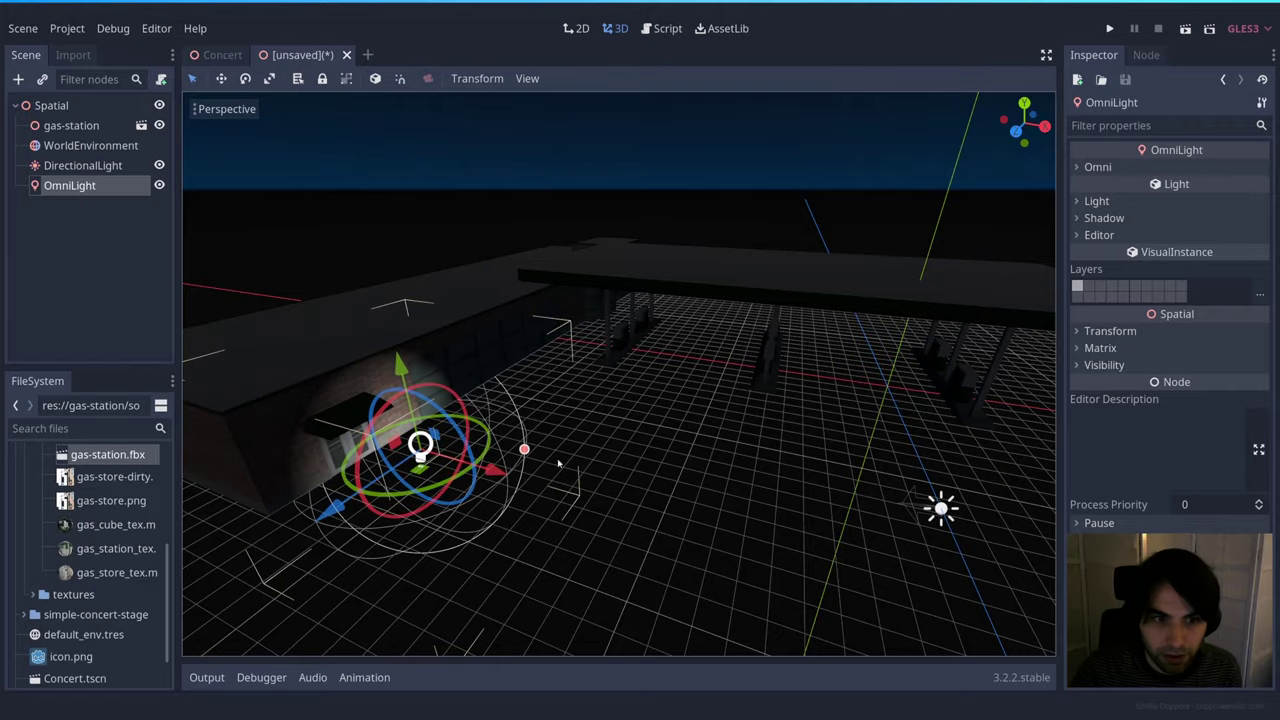
pyautogui.press('f')
pyautogui.scroll(6, 585, 440)
pyautogui.moveTo(585, 450); pyautogui.dragTo(565, 420, button='middle')
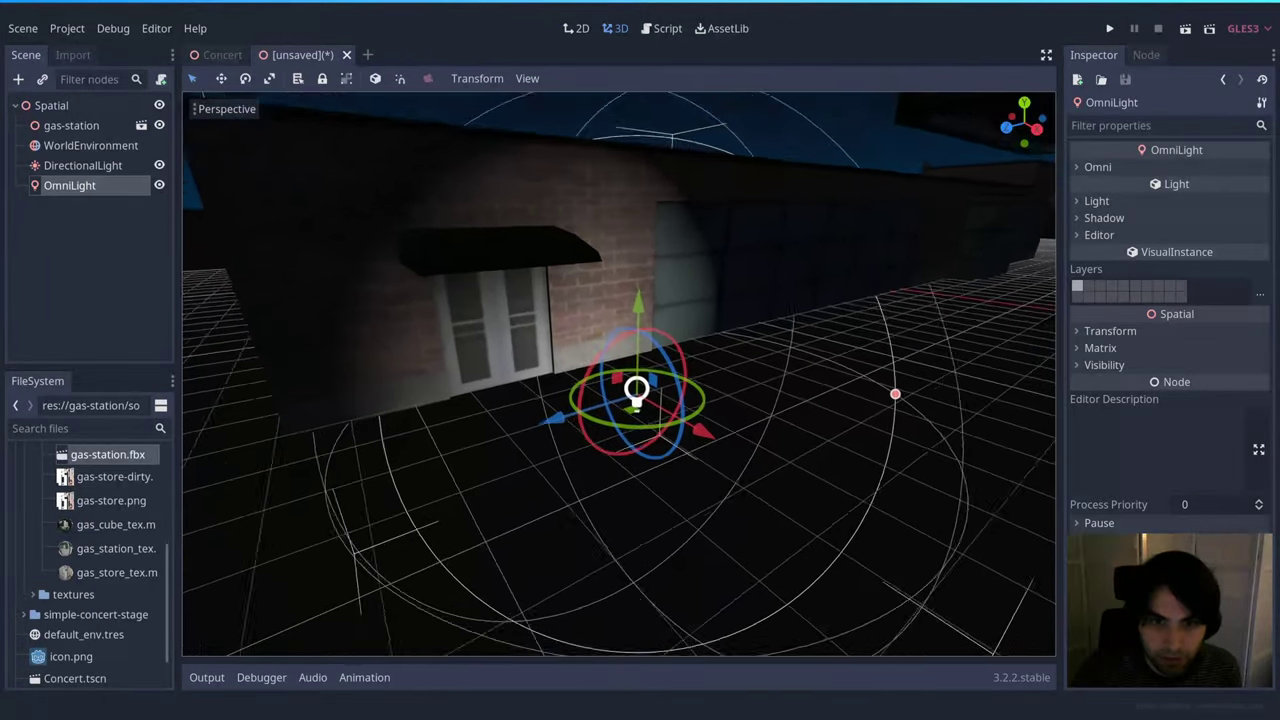
# Position the OmniLight close to the wall, just below the awning over the store doors.
pyautogui.moveTo(548, 420); pyautogui.dragTo(406, 449)
pyautogui.moveTo(522, 336); pyautogui.dragTo(498, 224)
pyautogui.moveTo(498, 262); pyautogui.dragTo(585, 262, button='middle')
pyautogui.moveTo(560, 380); pyautogui.dragTo(737, 434, button='middle')
pyautogui.moveTo(737, 434); pyautogui.dragTo(677, 456)
pyautogui.moveTo(677, 456); pyautogui.dragTo(618, 318, button='middle')
pyautogui.moveTo(618, 318); pyautogui.dragTo(600, 240)
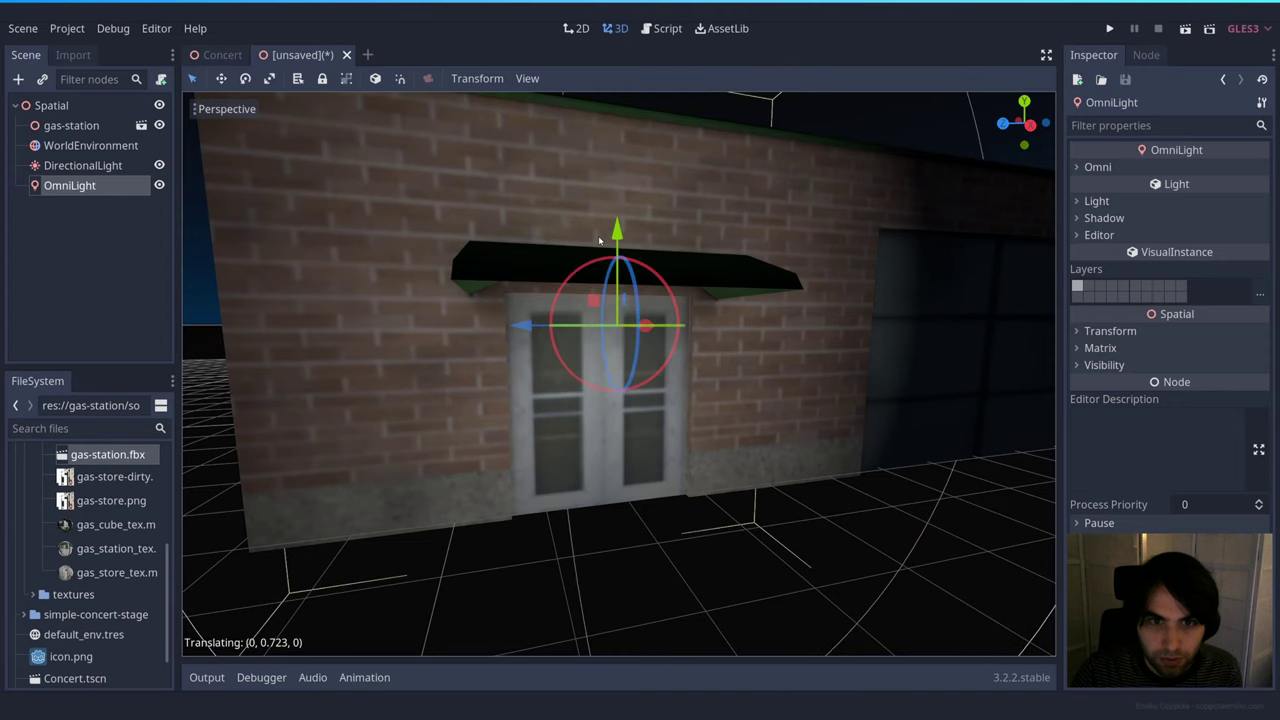
# Enable shadow casting on the OmniLight at the store entrance.
pyautogui.scroll(-7, 741, 368)
pyautogui.moveTo(700, 328); pyautogui.dragTo(741, 340, button='middle')
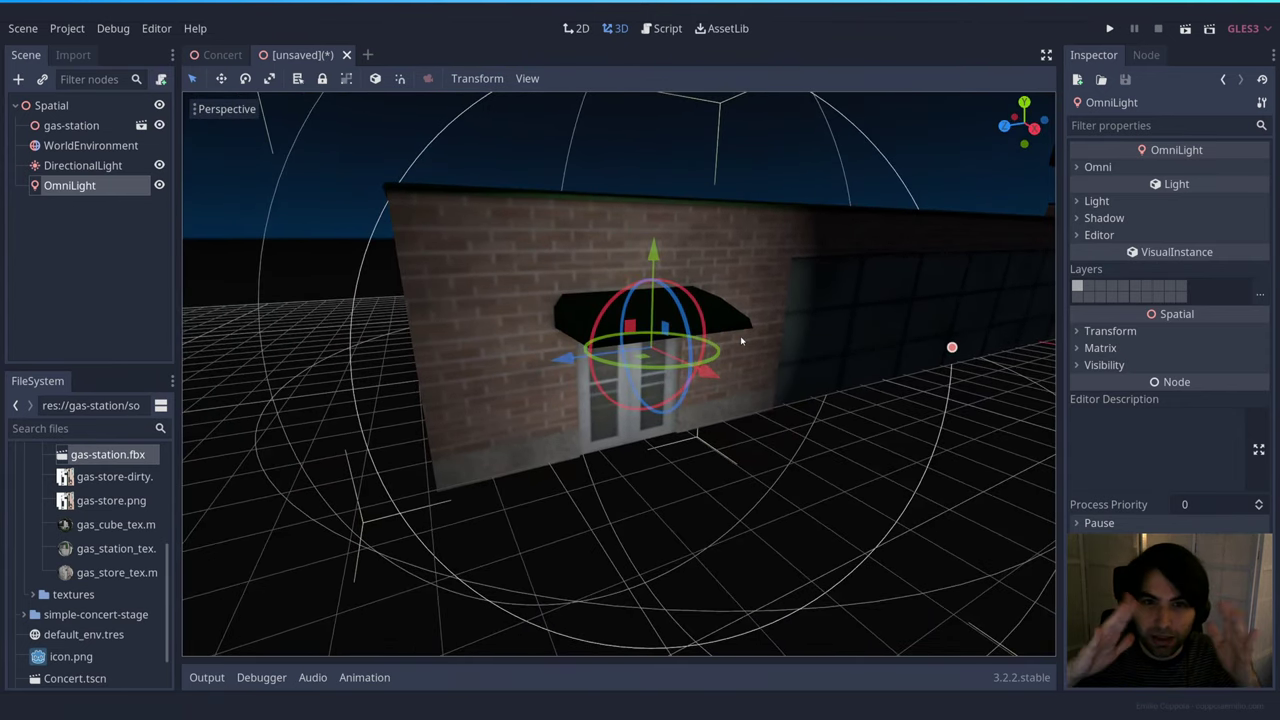
pyautogui.moveTo(734, 339); pyautogui.dragTo(642, 270, button='middle')
pyautogui.scroll(4, 642, 300)
pyautogui.moveTo(642, 396); pyautogui.dragTo(669, 401, button='middle')
pyautogui.scroll(-4, 669, 401)
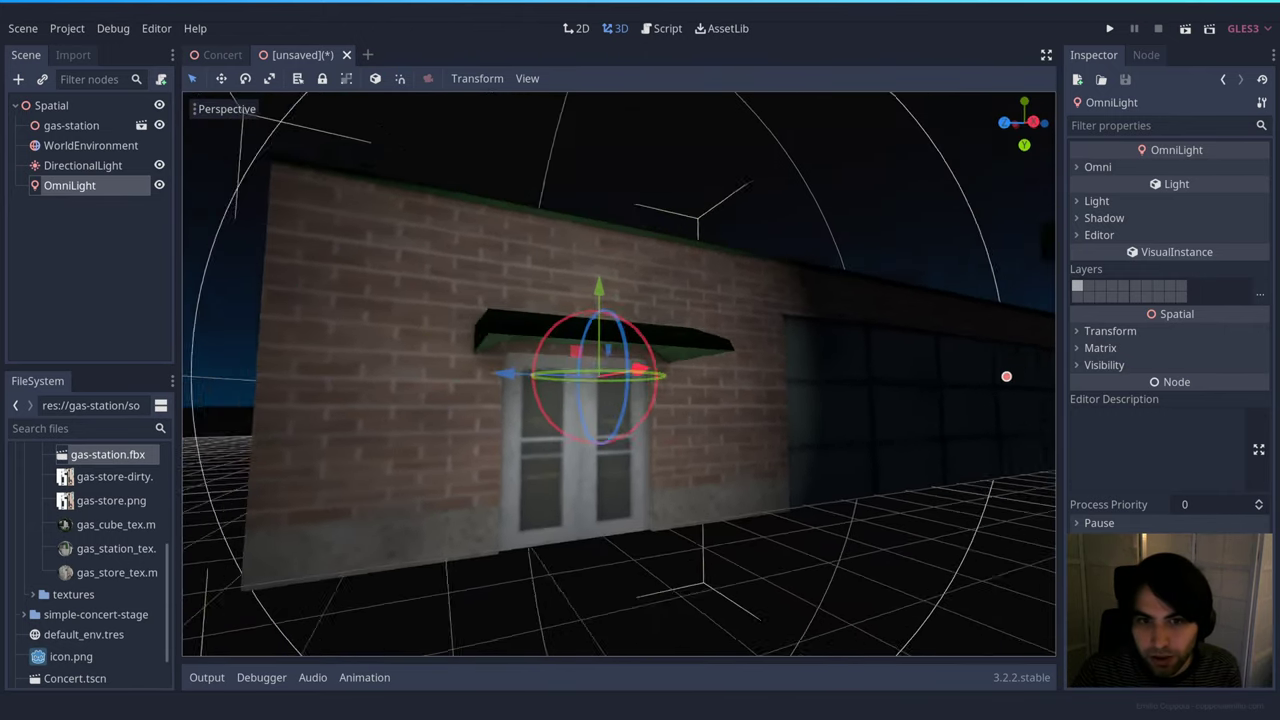
pyautogui.click(1102, 218)
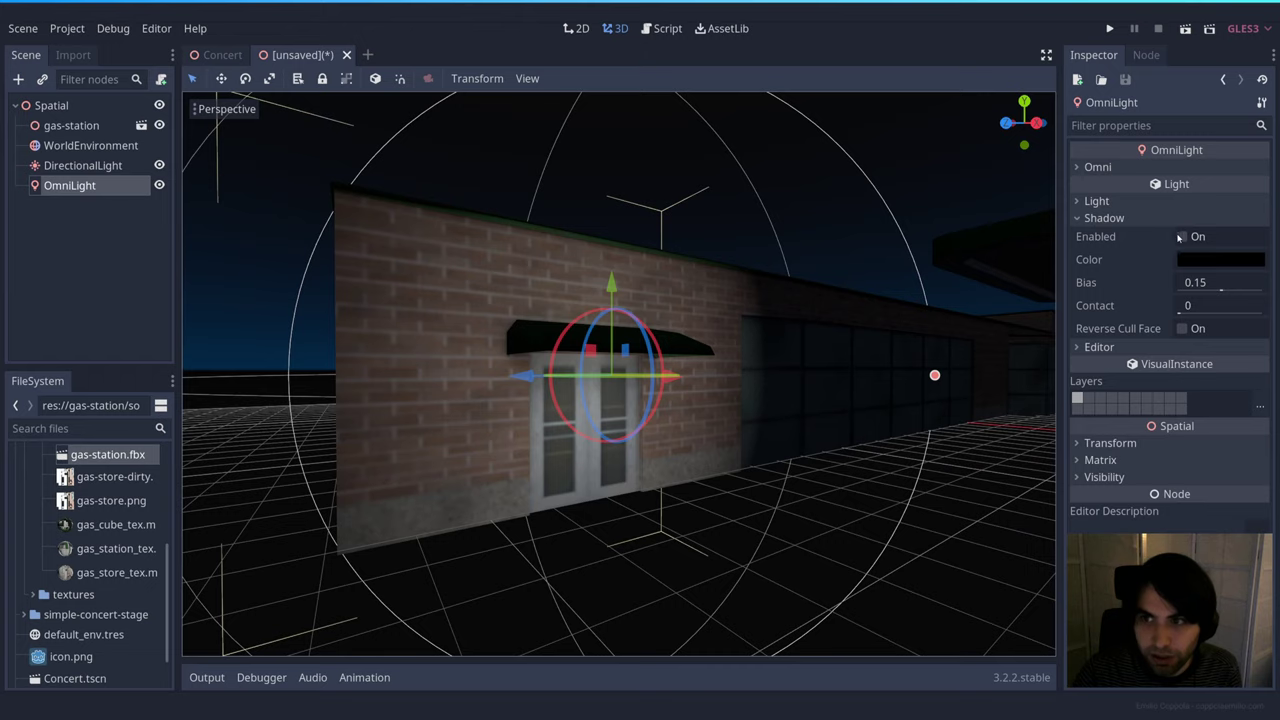
pyautogui.click(1182, 237)
pyautogui.click(831, 460)
# Reduce the OmniLight's range to 3.6 and set its attenuation to 2.46.
pyautogui.moveTo(831, 460)
pyautogui.mouseDown(button='middle')
pyautogui.moveTo(660, 490)
pyautogui.moveTo(838, 458)
pyautogui.mouseUp(button='middle')
pyautogui.scroll(-3, 800, 462)
pyautogui.moveTo(893, 438); pyautogui.dragTo(807, 452)
pyautogui.click(69, 185)
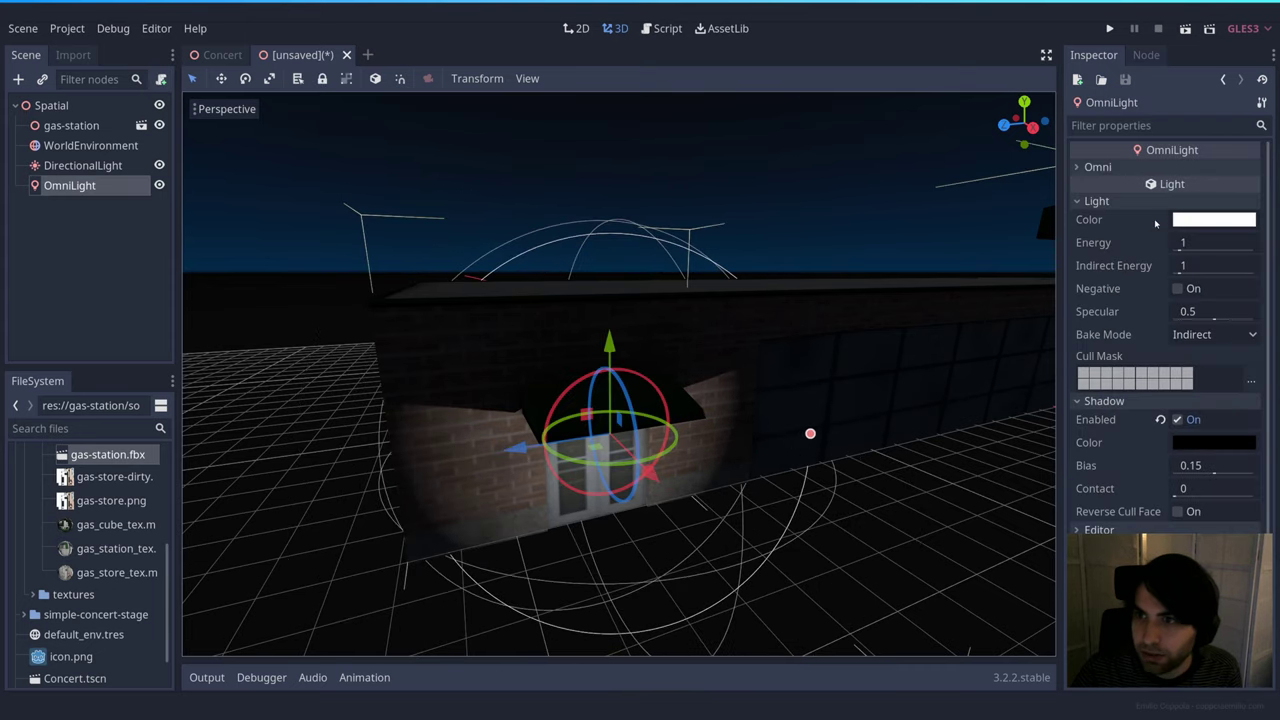
pyautogui.click(1098, 167)
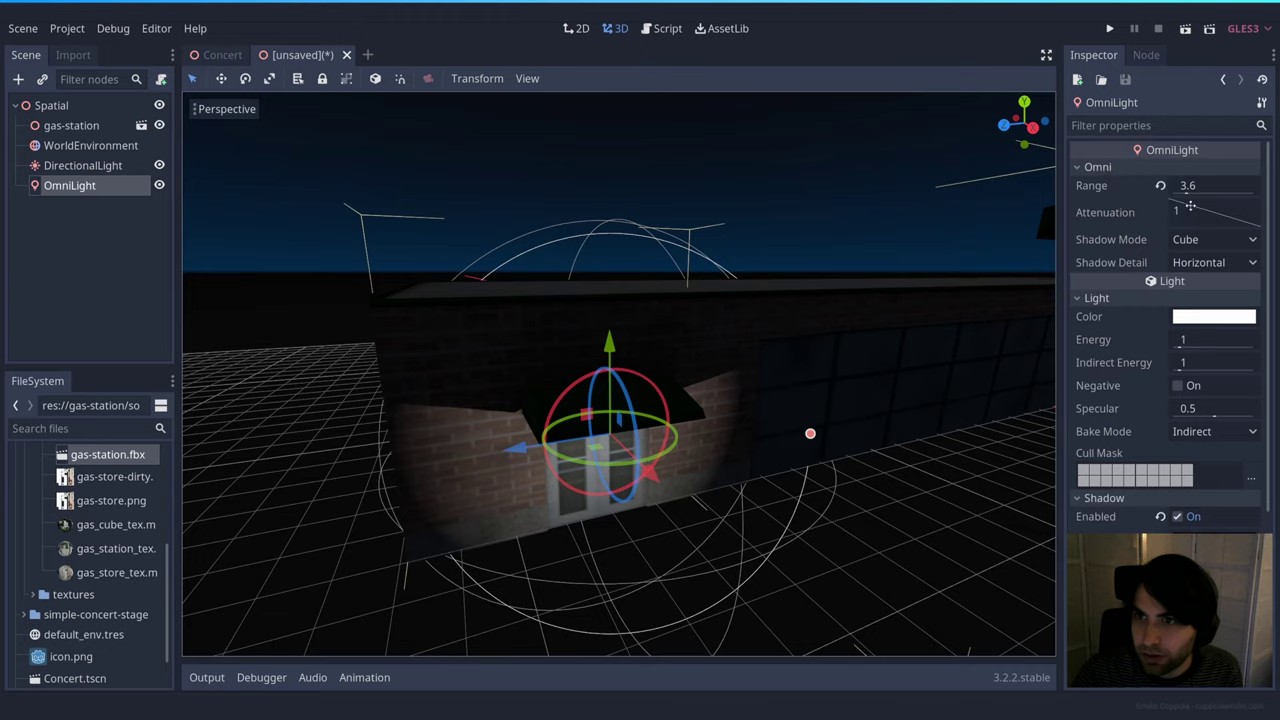
pyautogui.moveTo(1204, 214)
pyautogui.mouseDown()
pyautogui.moveTo(1220, 218)
pyautogui.moveTo(1195, 225)
pyautogui.mouseUp()
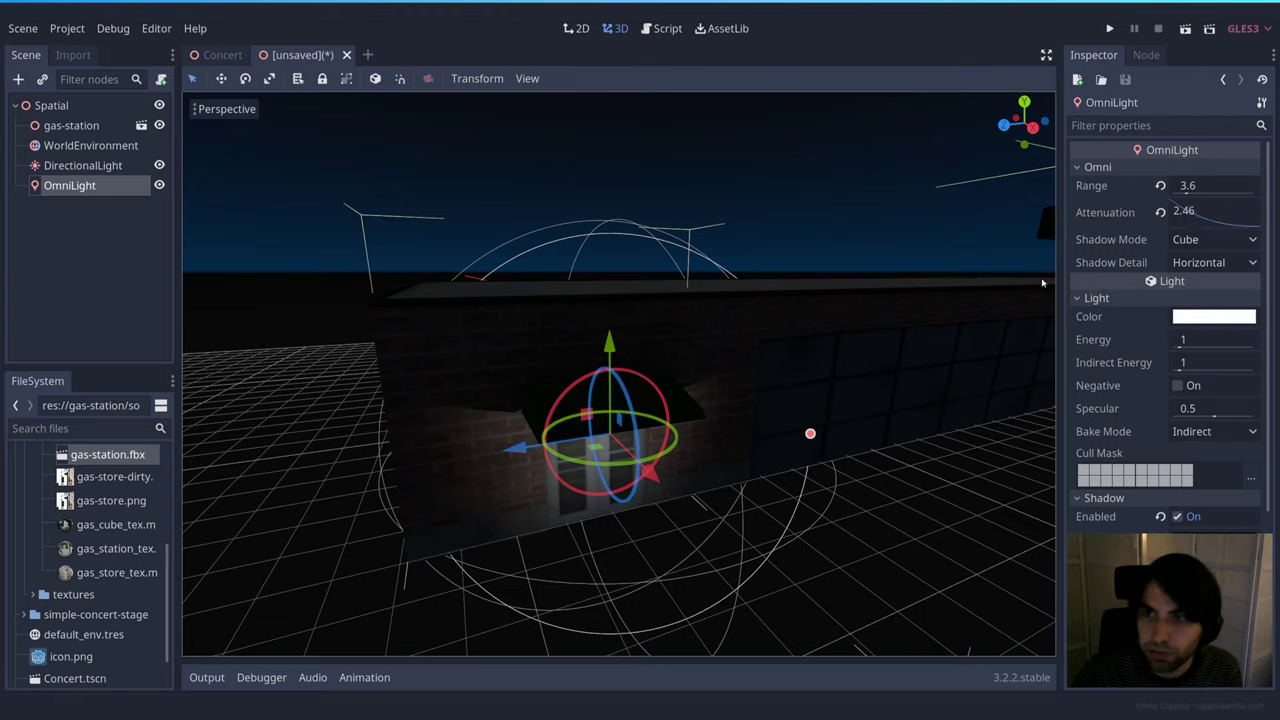
pyautogui.moveTo(1187, 194); pyautogui.dragTo(1187, 194)
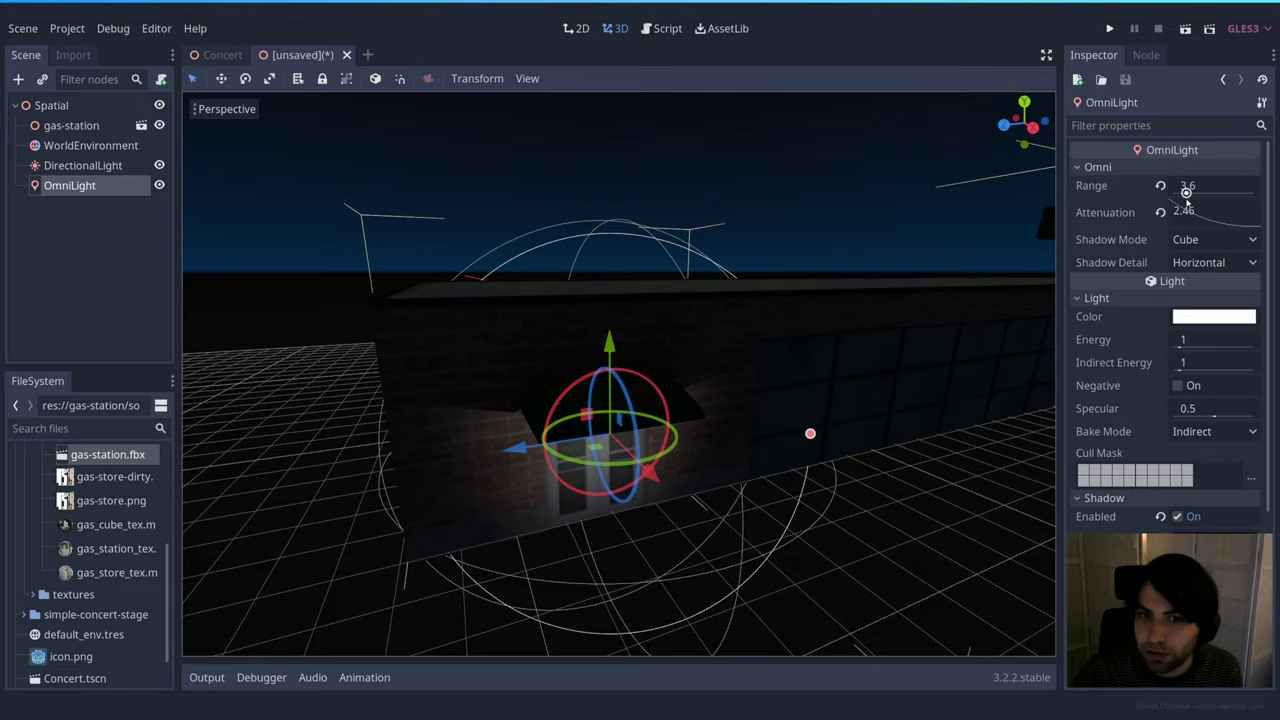
# Examine the entrance lighting from farther away at several angles and reselect the OmniLight.
pyautogui.click(939, 461)
pyautogui.moveTo(939, 461); pyautogui.dragTo(913, 514, button='middle')
pyautogui.press('s')
pyautogui.moveTo(846, 516); pyautogui.dragTo(762, 560, button='right')
pyautogui.press('d')
pyautogui.press('a')
pyautogui.moveTo(440, 449); pyautogui.dragTo(570, 449, button='right')
pyautogui.press('e')
pyautogui.moveTo(845, 520); pyautogui.dragTo(810, 516, button='right')
pyautogui.click(70, 185)
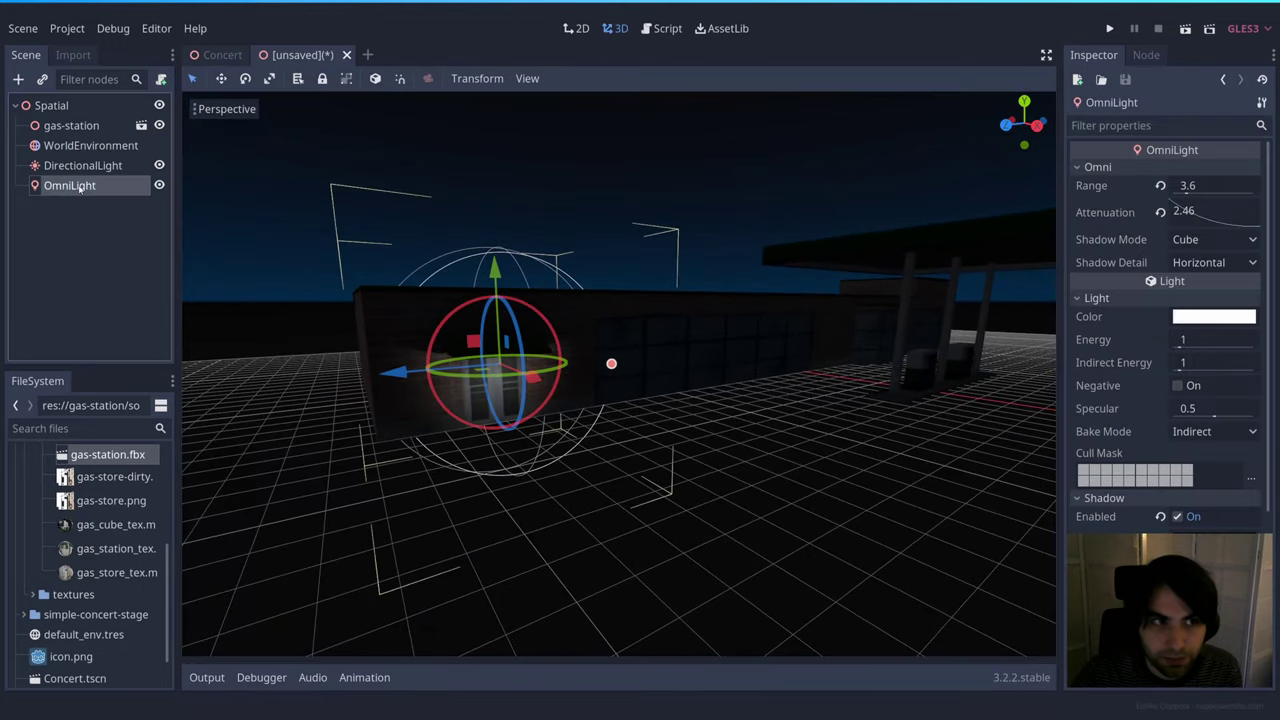
# Tint the entrance OmniLight a very pale yellow and deselect it.
pyautogui.click(1187, 317)
pyautogui.moveTo(1161, 43); pyautogui.dragTo(1167, 47)
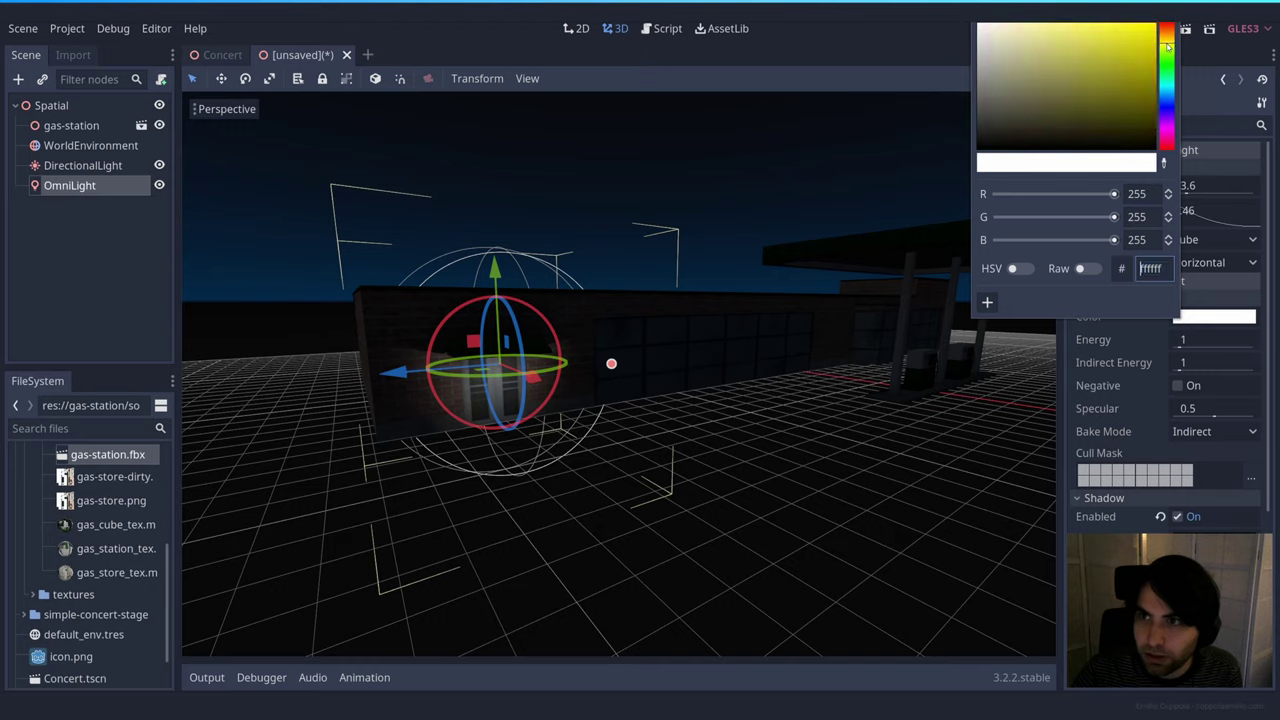
pyautogui.moveTo(985, 108); pyautogui.dragTo(1012, 31)
pyautogui.click(754, 458)
# Add a CSGBox node as a child of the Spatial root.
pyautogui.moveTo(754, 458); pyautogui.dragTo(470, 410, button='right')
pyautogui.press('w')
pyautogui.press('w')
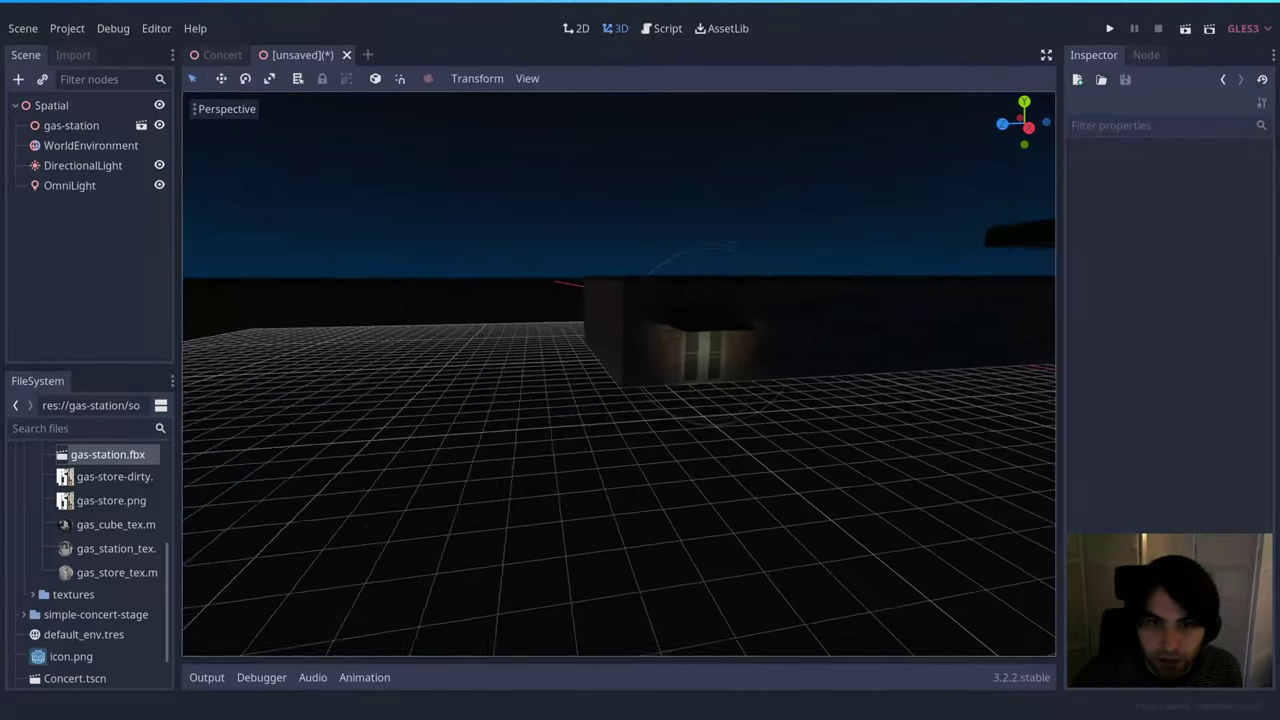
pyautogui.scroll(5, 641, 412)
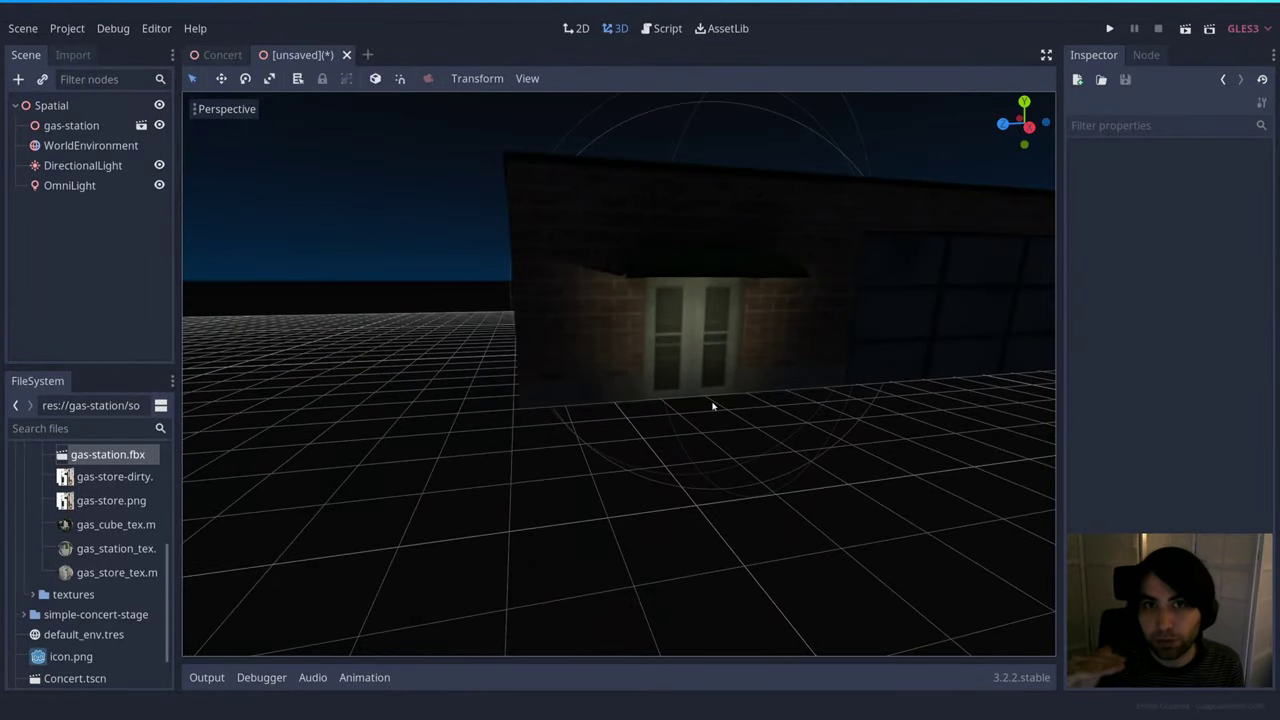
pyautogui.scroll(-8, 713, 408)
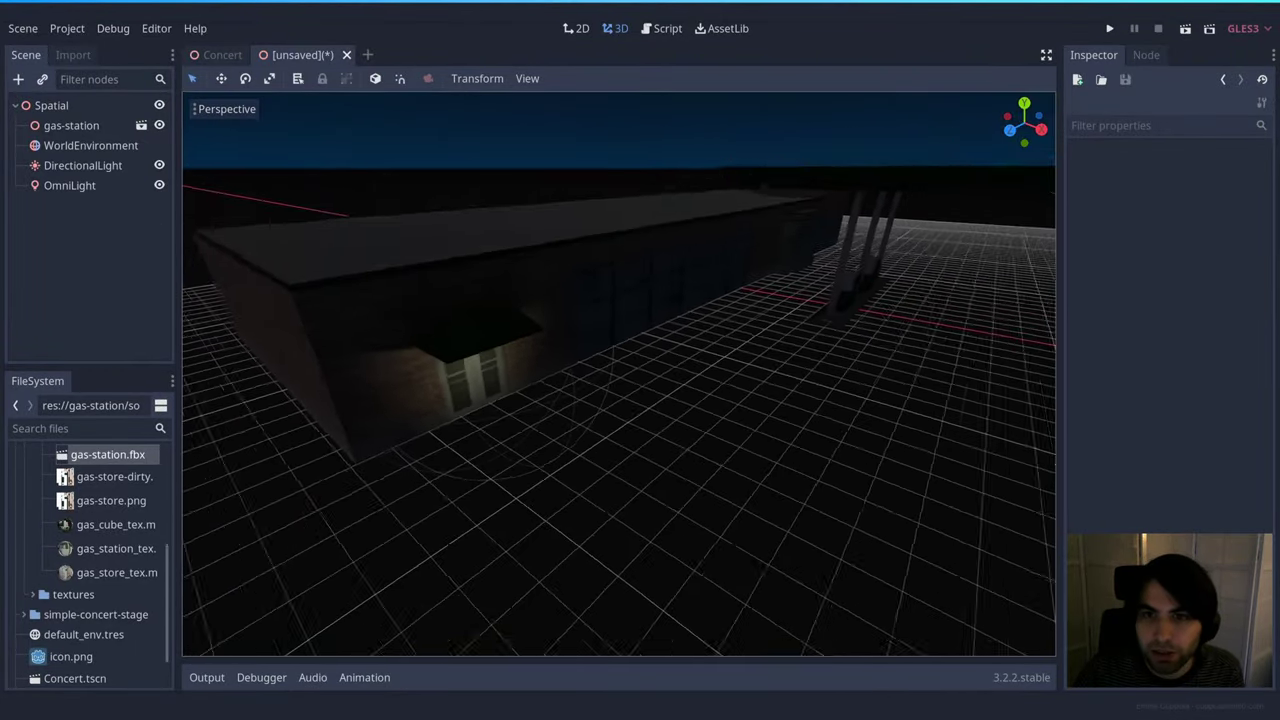
pyautogui.rightClick(62, 106)
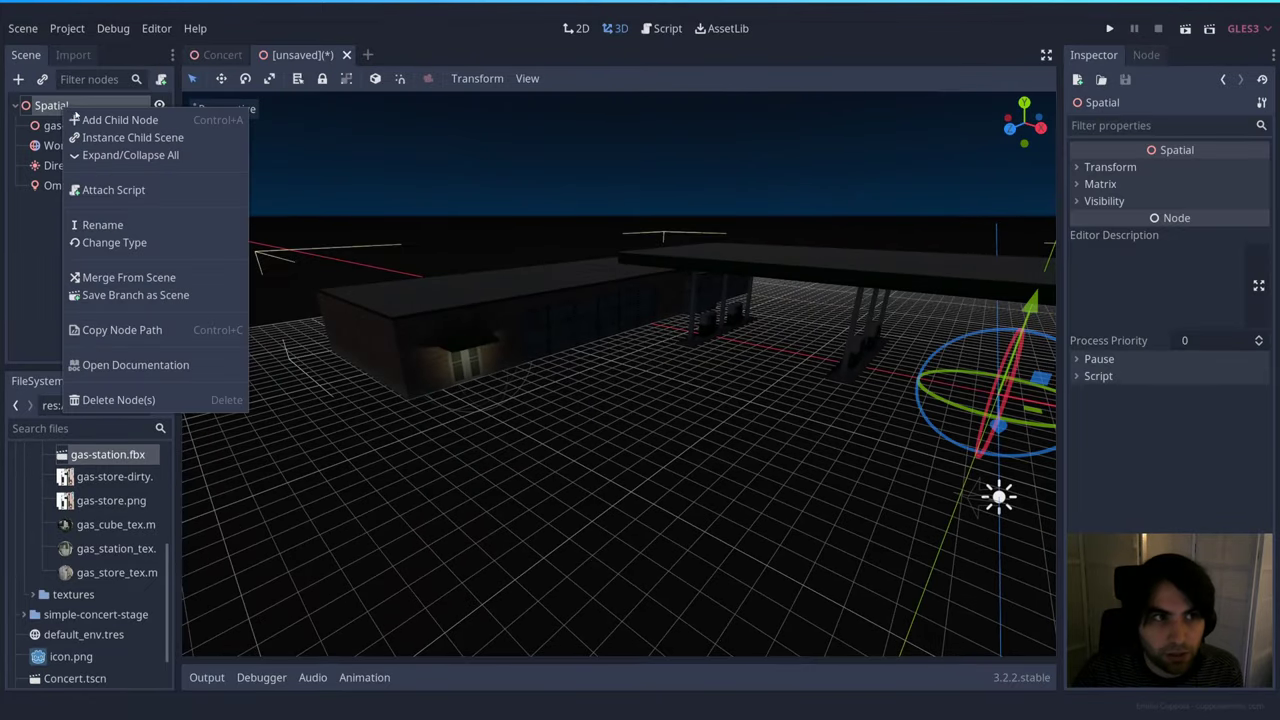
pyautogui.click(95, 120)
pyautogui.write('c')
pyautogui.press('BackSpace')
pyautogui.write('csg')
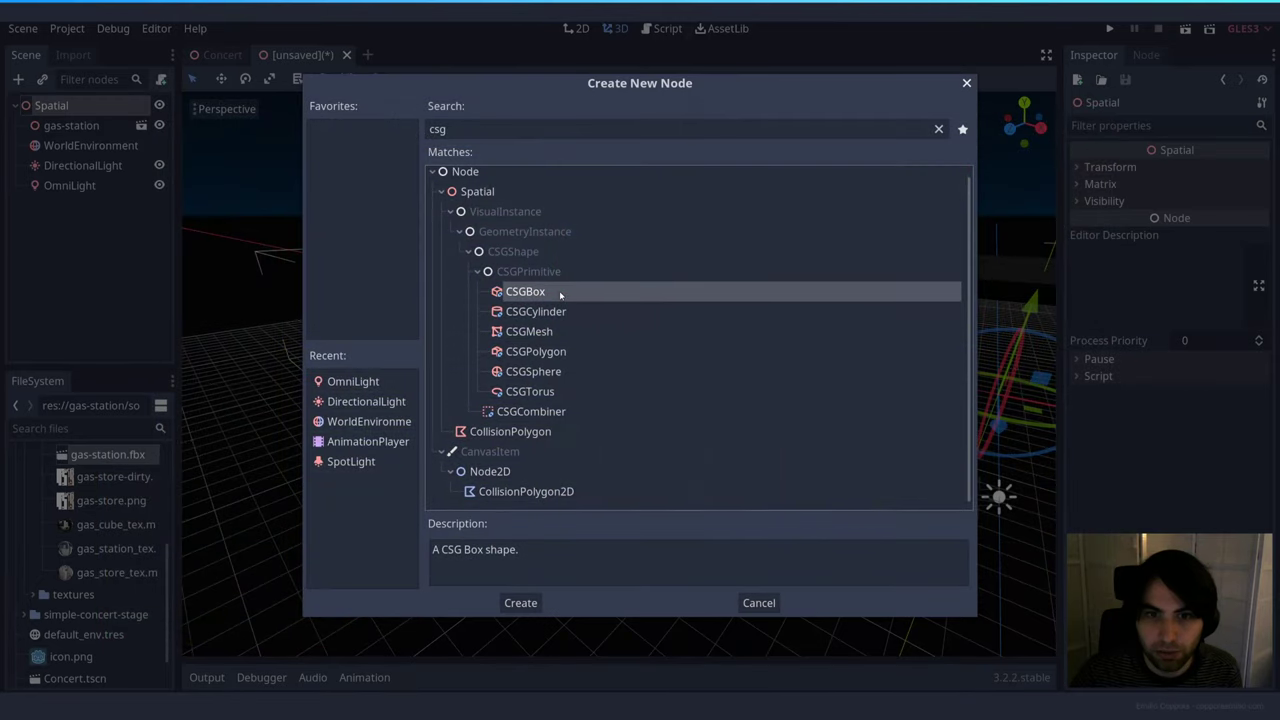
pyautogui.doubleClick(560, 294)
# Resize the CSGBox into a thin ground slab about 122.2 wide, 0.015 high and 118.8 deep beneath the gas station.
pyautogui.keyDown('shift'); pyautogui.moveTo(574, 309); pyautogui.dragTo(383, 283, button='middle'); pyautogui.keyUp('shift')
pyautogui.moveTo(750, 312); pyautogui.dragTo(655, 375, button='middle')
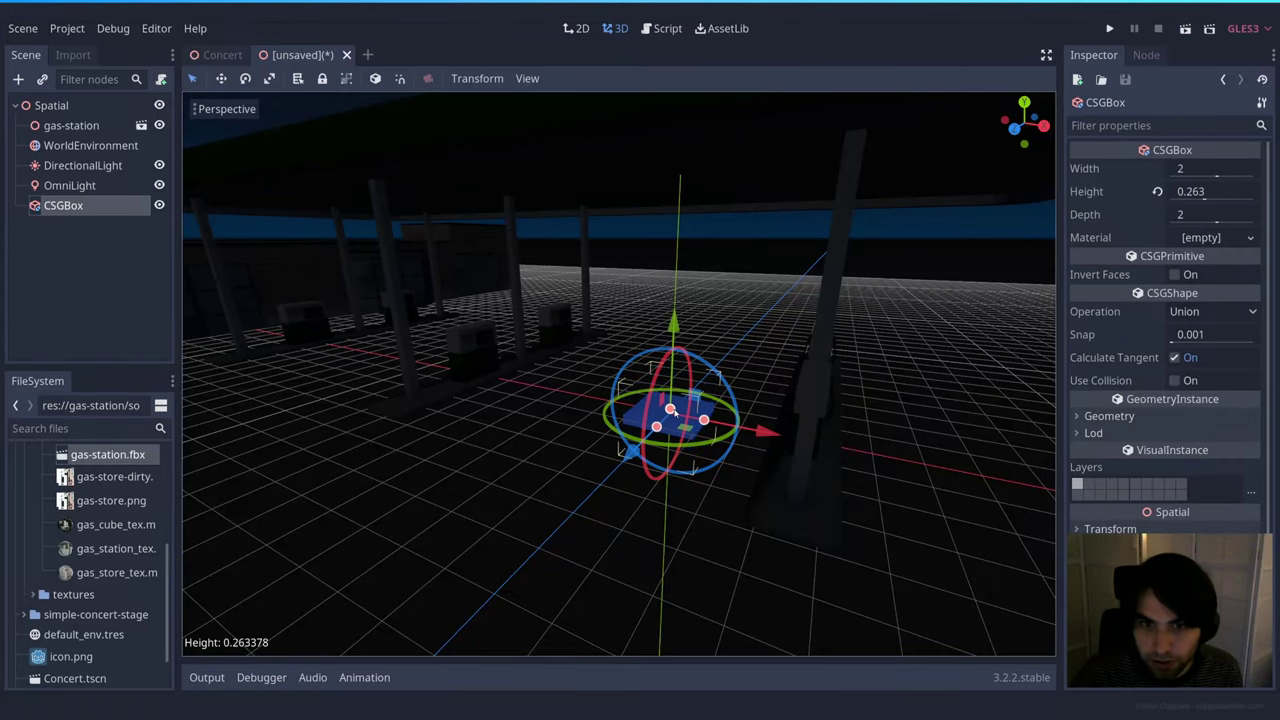
pyautogui.moveTo(655, 375); pyautogui.dragTo(692, 423, button='middle')
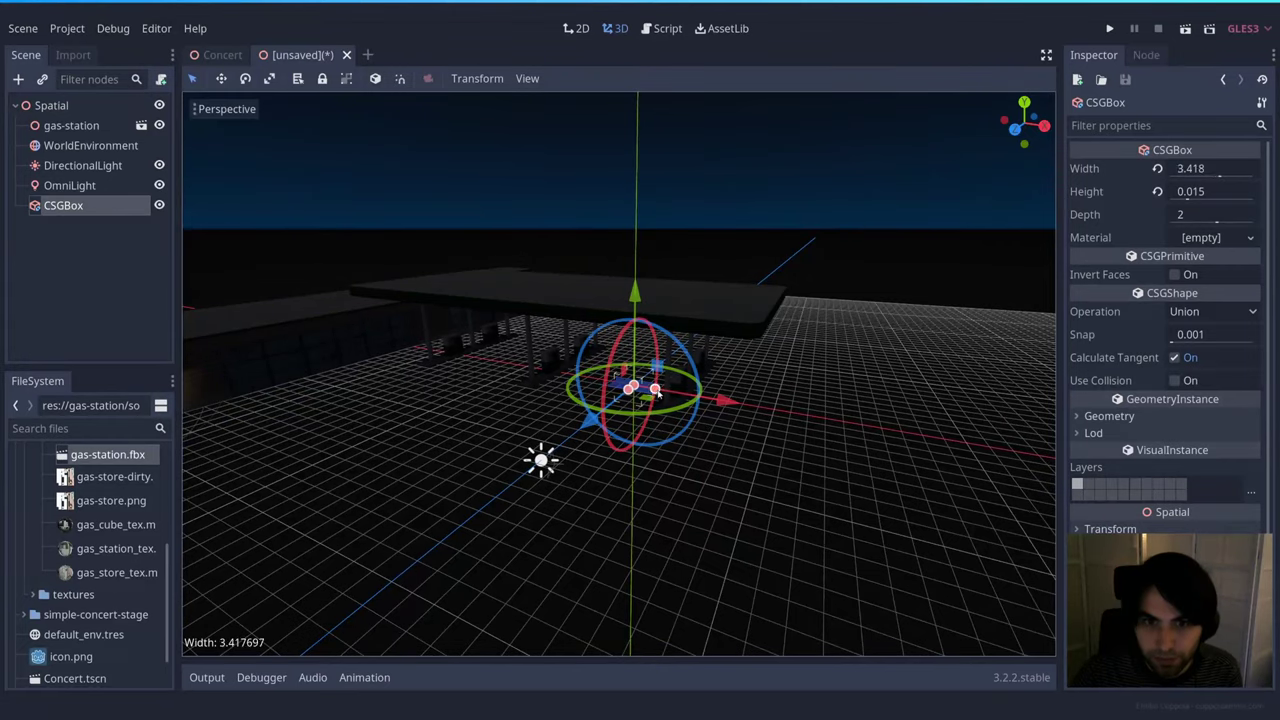
pyautogui.scroll(-6, 958, 457)
pyautogui.moveTo(958, 458); pyautogui.dragTo(960, 455)
pyautogui.moveTo(612, 386); pyautogui.dragTo(388, 551)
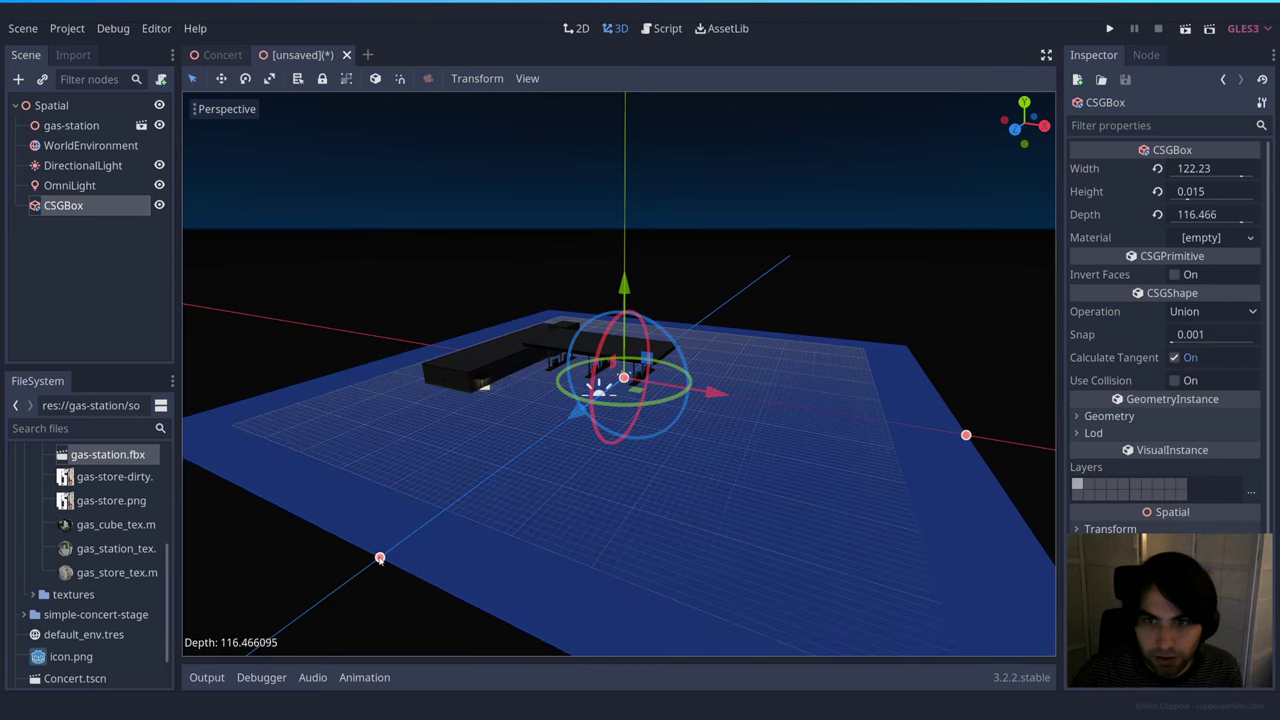
pyautogui.moveTo(810, 268); pyautogui.dragTo(1008, 253, button='middle')
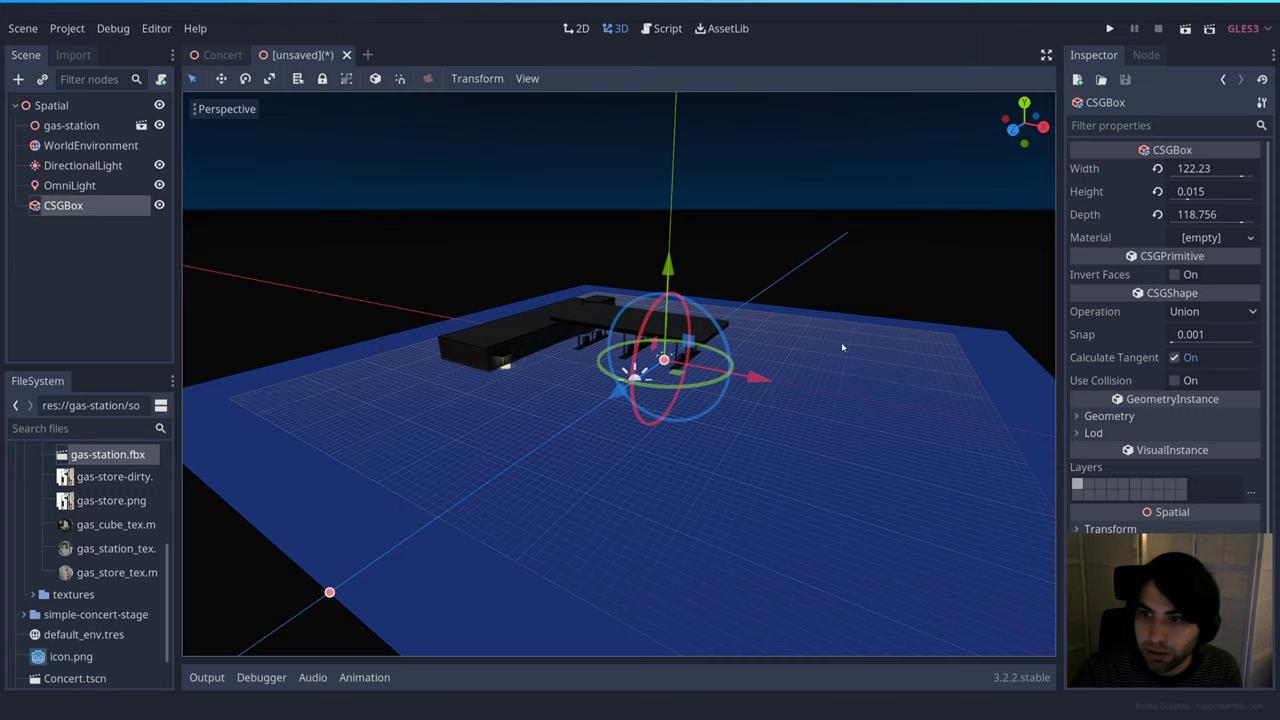
pyautogui.click(831, 263)
# Examine the gas station on its new ground slab from near and far at several angles.
pyautogui.click(70, 106)
pyautogui.moveTo(619, 374); pyautogui.dragTo(478, 428, button='right')
pyautogui.press('w')
pyautogui.scroll(3, 619, 374)
pyautogui.press('w')
pyautogui.scroll(6, 619, 374)
pyautogui.press('w')
pyautogui.press('s')
pyautogui.press('s')
pyautogui.moveTo(509, 280); pyautogui.dragTo(593, 270, button='right')
pyautogui.moveTo(790, 310); pyautogui.dragTo(920, 310, button='right')
pyautogui.moveTo(560, 217); pyautogui.dragTo(480, 260, button='right')
pyautogui.click(474, 217)
pyautogui.moveTo(760, 350); pyautogui.dragTo(435, 214, button='right')
# Add a SpotLight node under the Spatial root and place it low on the open ground in front of the pump canopy.
pyautogui.rightClick(44, 110)
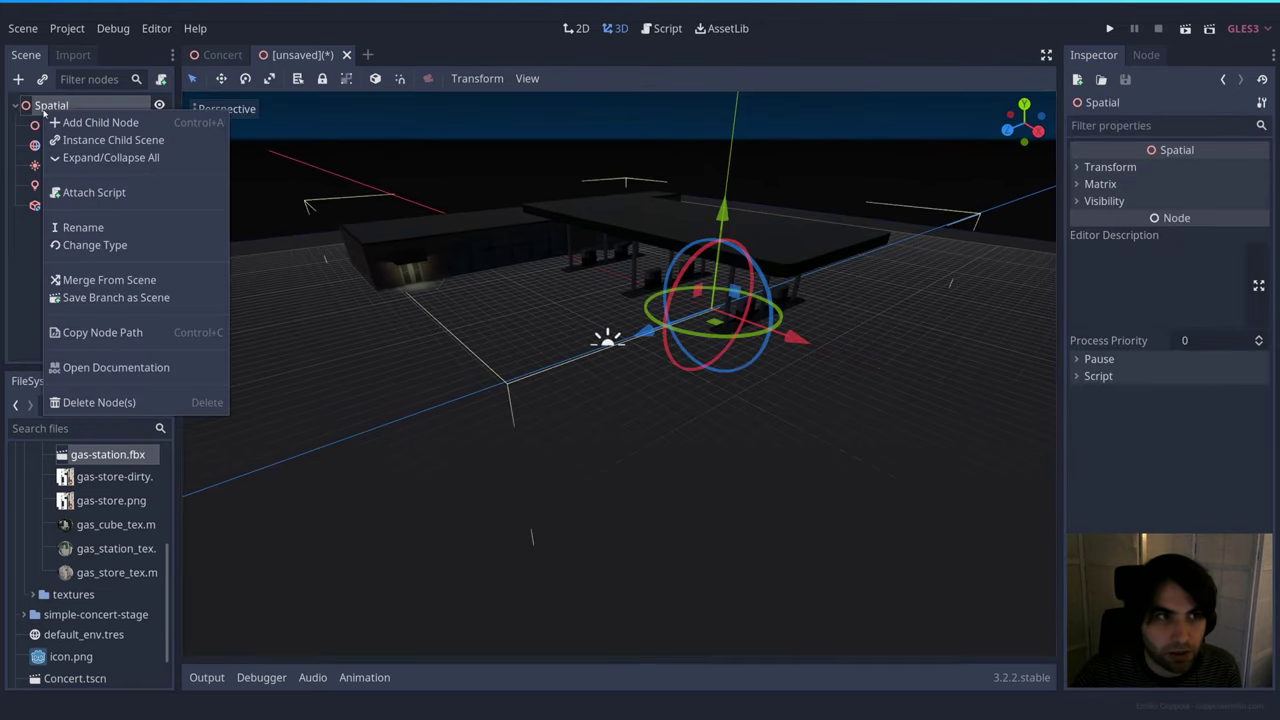
pyautogui.click(75, 124)
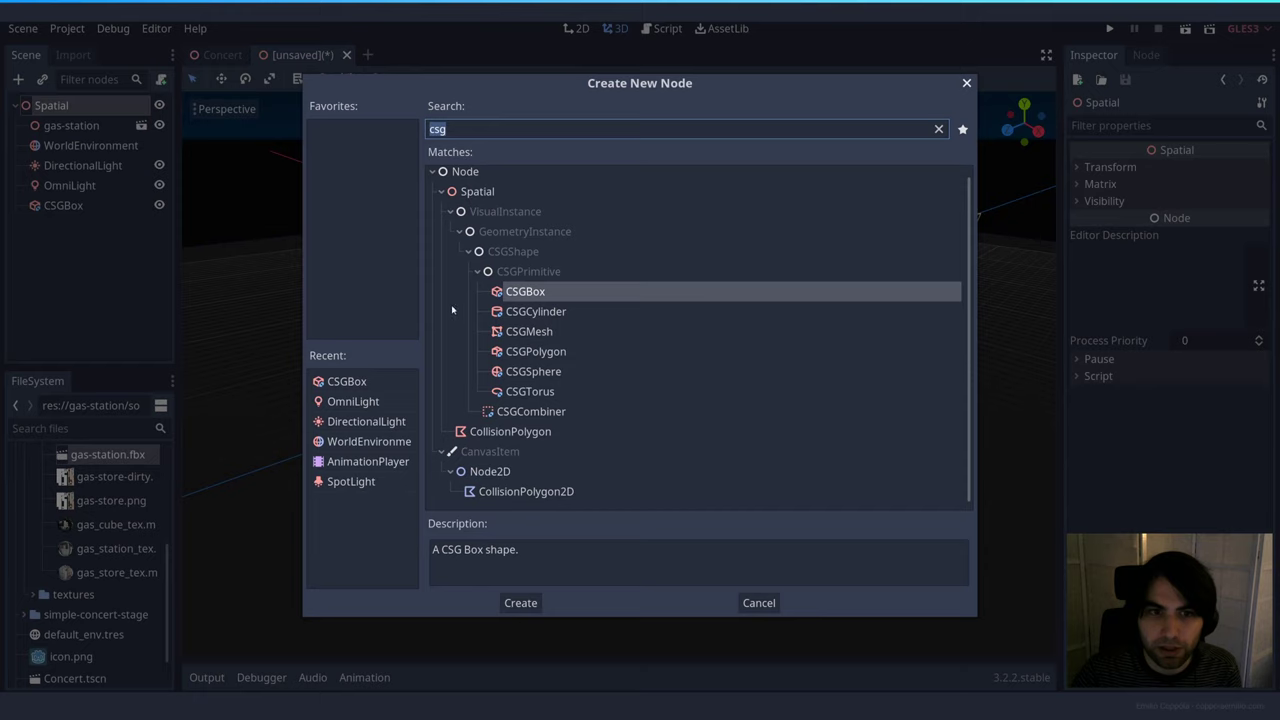
pyautogui.doubleClick(366, 485)
pyautogui.moveTo(734, 290); pyautogui.dragTo(403, 440)
pyautogui.moveTo(501, 304)
pyautogui.mouseDown()
pyautogui.moveTo(480, 266)
pyautogui.moveTo(492, 288)
pyautogui.mouseUp()
pyautogui.moveTo(448, 384); pyautogui.dragTo(434, 391)
pyautogui.moveTo(560, 426); pyautogui.dragTo(605, 466)
pyautogui.press('w')
pyautogui.moveTo(605, 466); pyautogui.dragTo(593, 464, button='right')
pyautogui.press('s')
# Extend the SpotLight's range to about 41.4 and set its cone angle to about 28.6.
pyautogui.moveTo(671, 390); pyautogui.dragTo(858, 343)
pyautogui.scroll(-3, 840, 360)
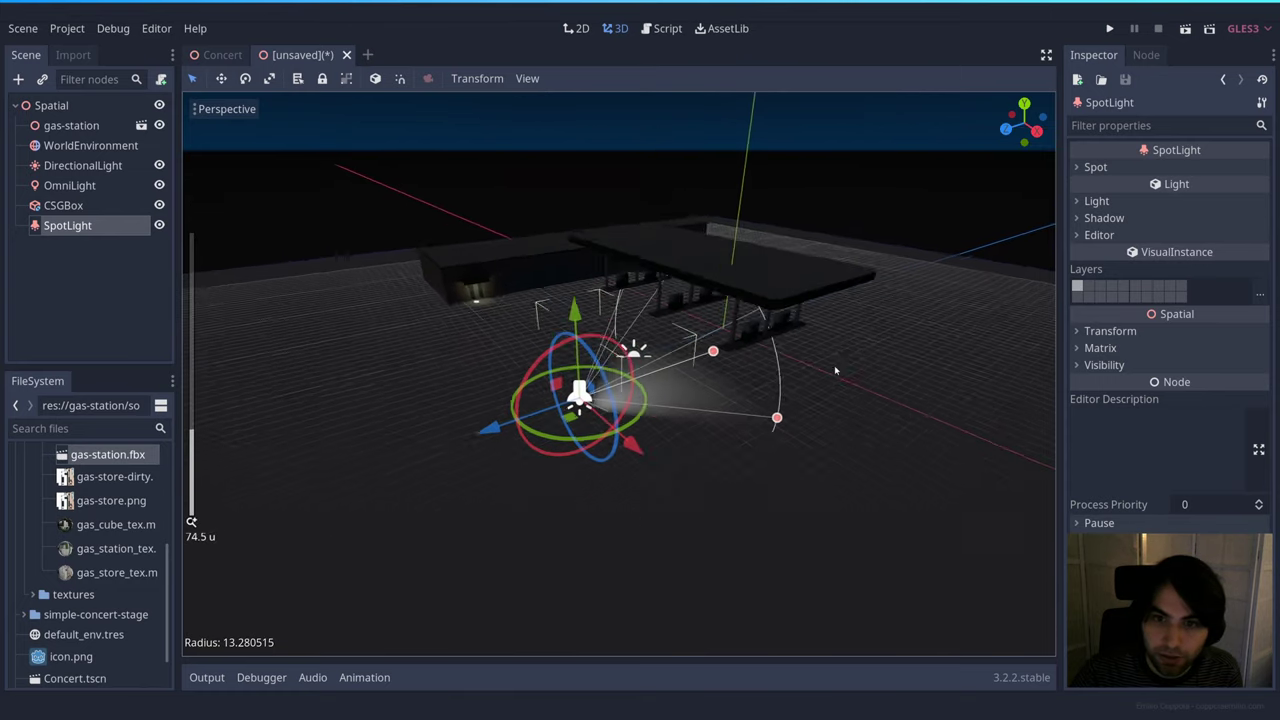
pyautogui.moveTo(846, 439); pyautogui.dragTo(819, 429)
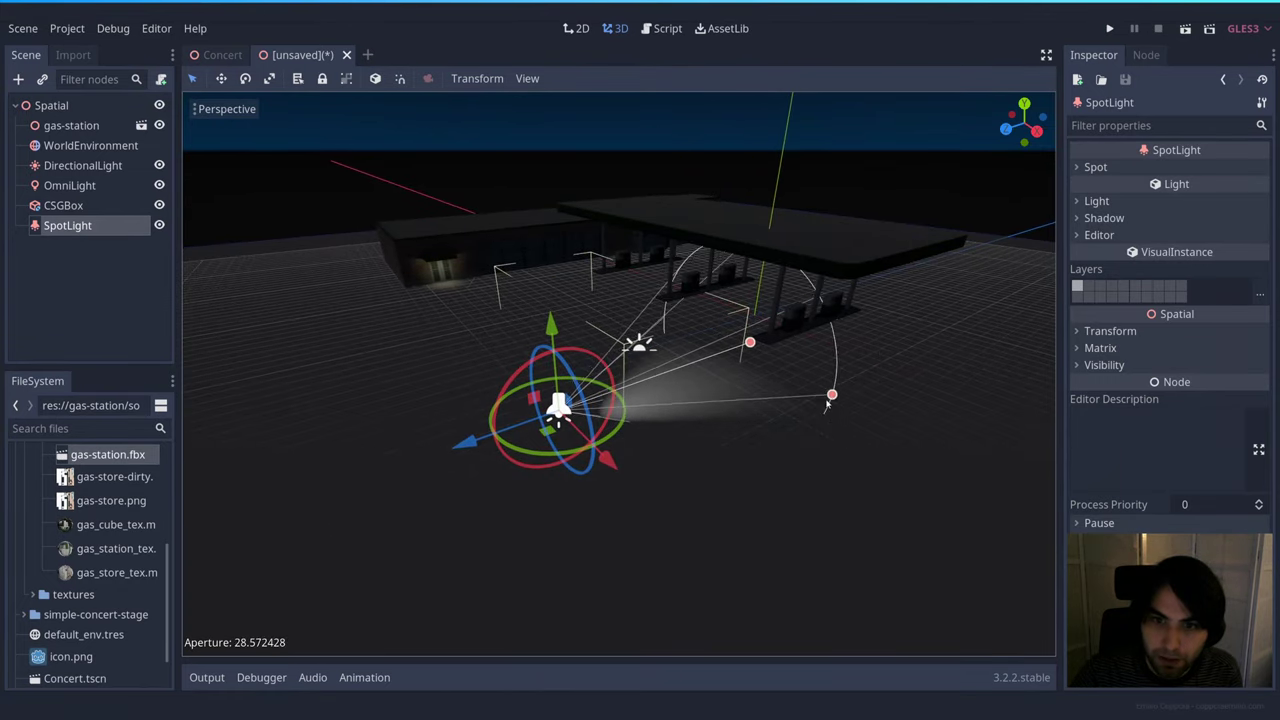
pyautogui.moveTo(750, 344); pyautogui.dragTo(1026, 261)
# Move the SpotLight farther away from the station, including about 5.94 units along its Z axis.
pyautogui.moveTo(590, 398); pyautogui.dragTo(551, 403, button='middle')
pyautogui.moveTo(532, 451); pyautogui.dragTo(573, 551)
pyautogui.moveTo(440, 481); pyautogui.dragTo(252, 515)
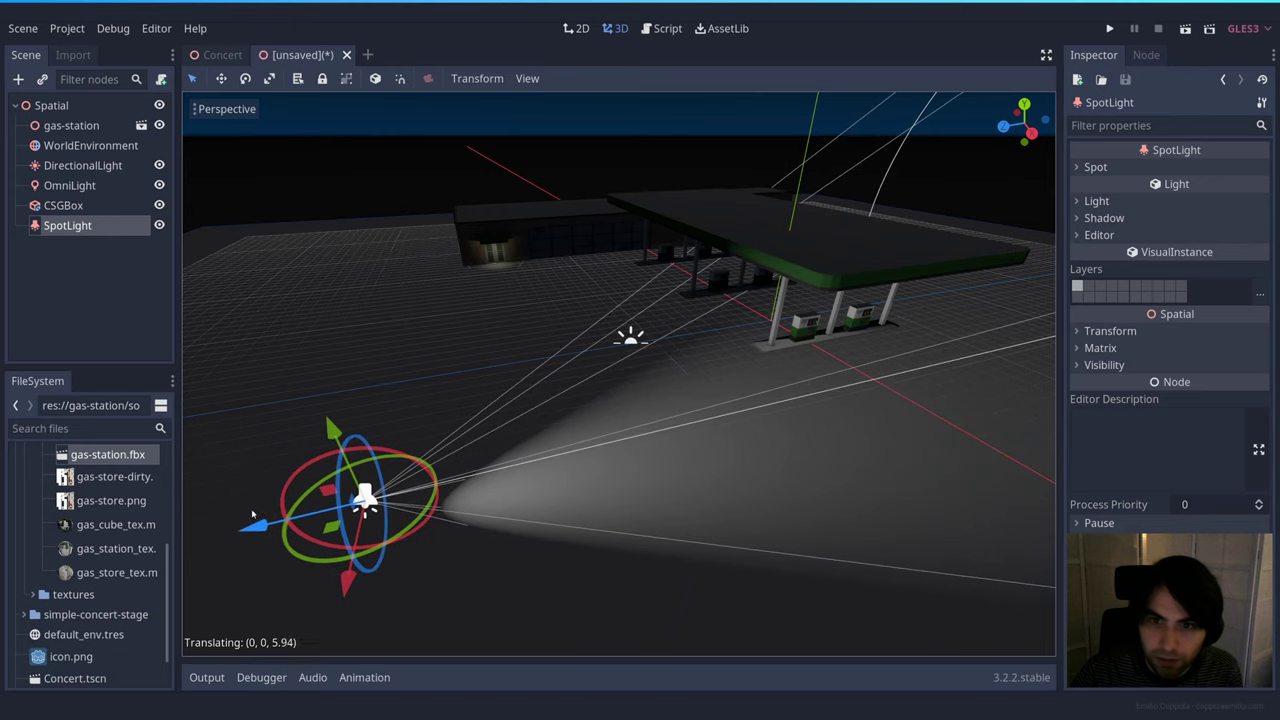
# Set the SpotLight's color to light gray, c7c7c7.
pyautogui.click(1097, 201)
pyautogui.click(1215, 219)
pyautogui.moveTo(994, 95); pyautogui.dragTo(972, 34)
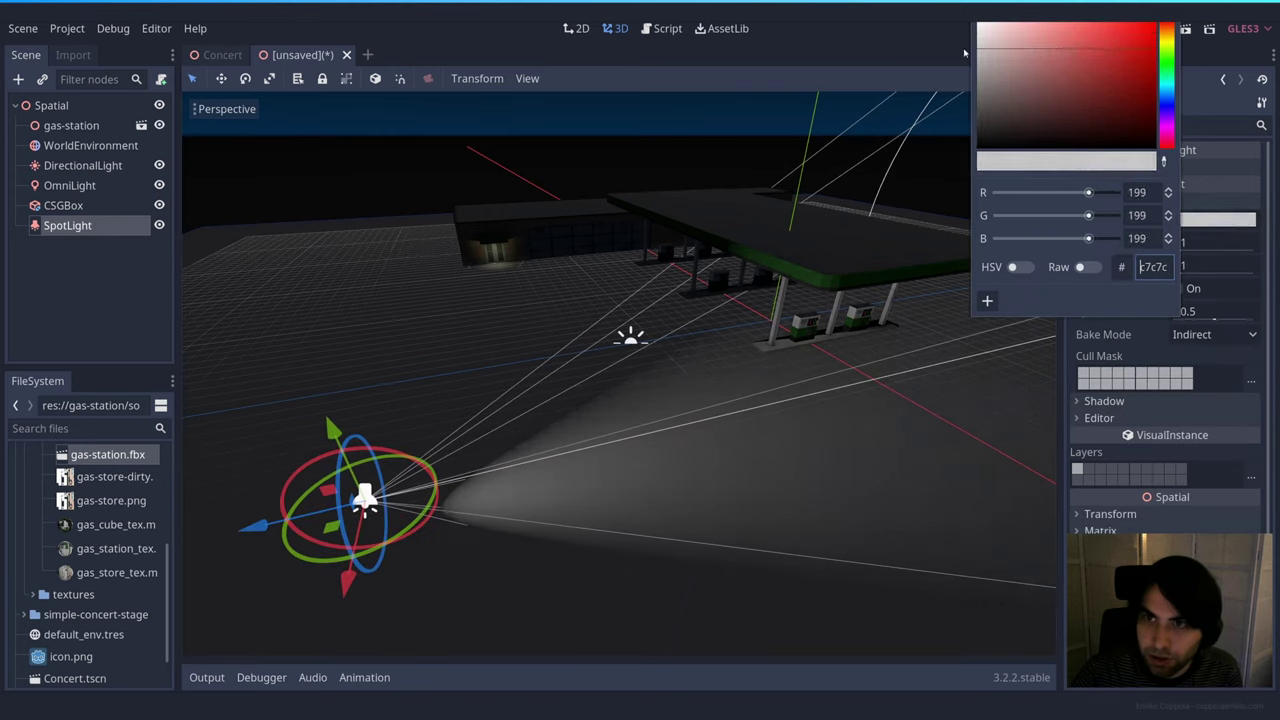
pyautogui.click(960, 56)
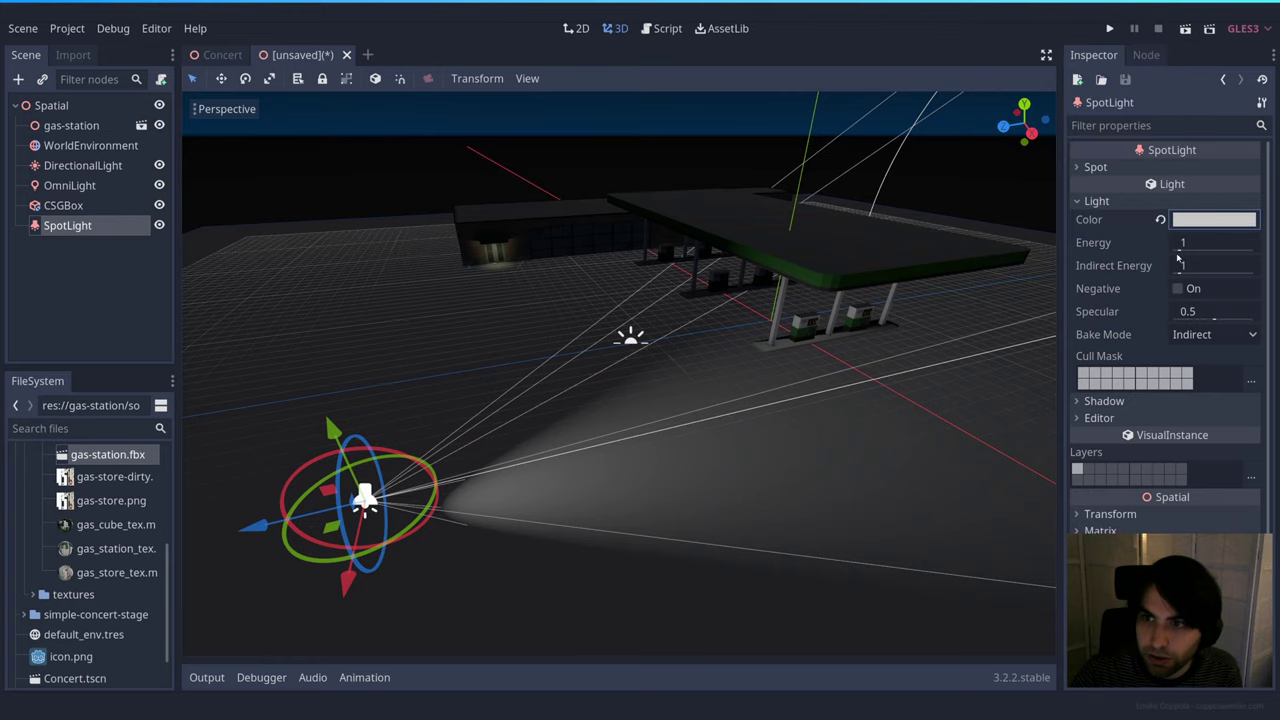
# Enable shadow casting on the SpotLight and check the shadows around the fuel pumps up close.
pyautogui.click(1106, 400)
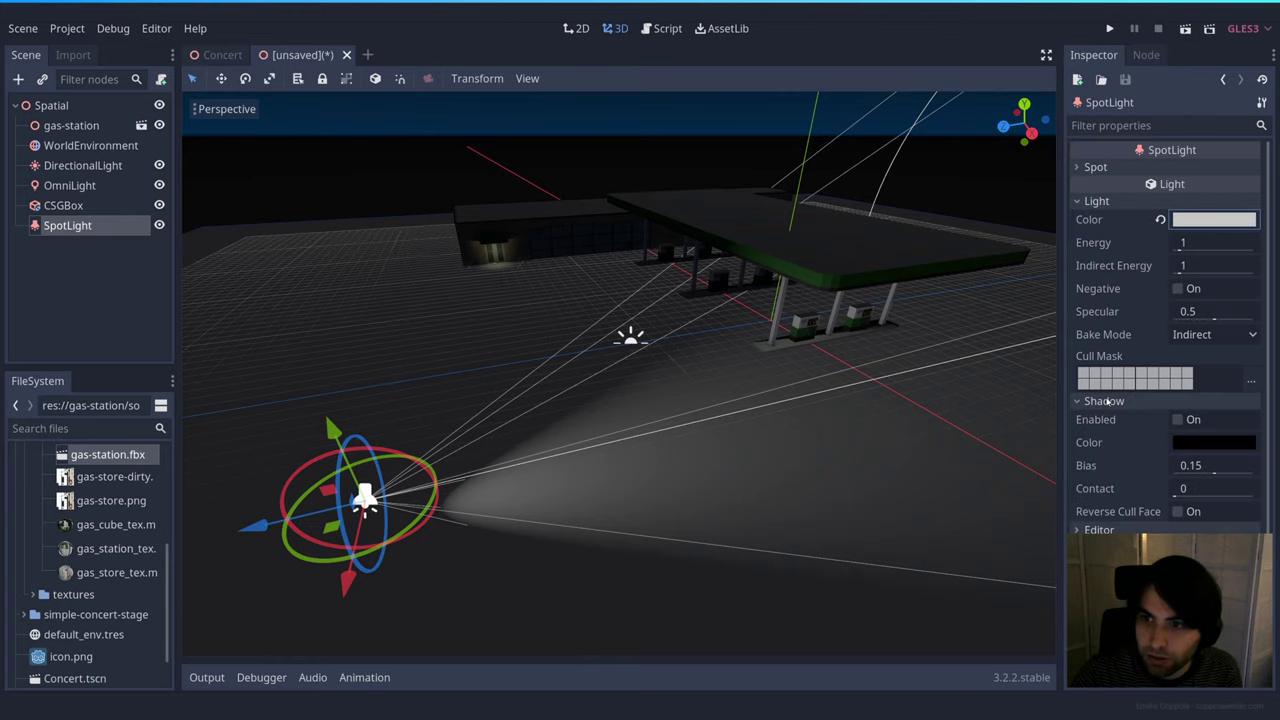
pyautogui.click(1181, 421)
pyautogui.click(951, 212)
pyautogui.press('w')
pyautogui.moveTo(951, 212); pyautogui.dragTo(951, 200, button='right')
pyautogui.press('w')
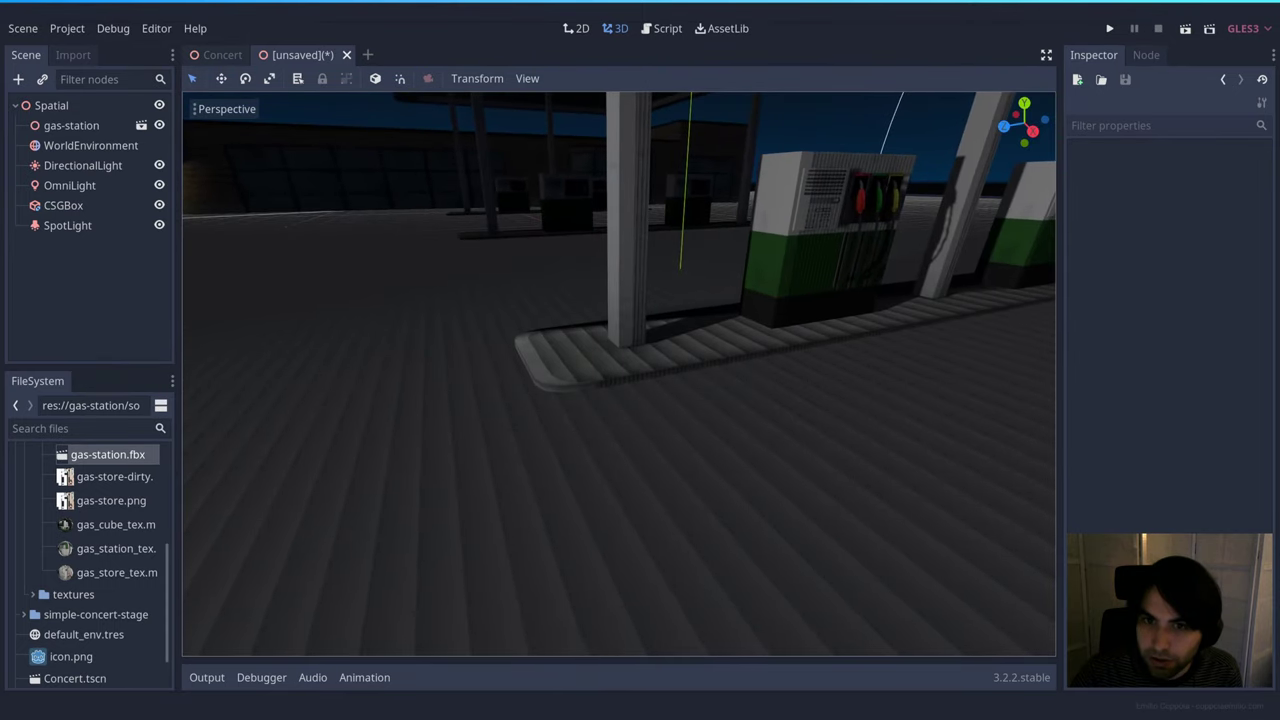
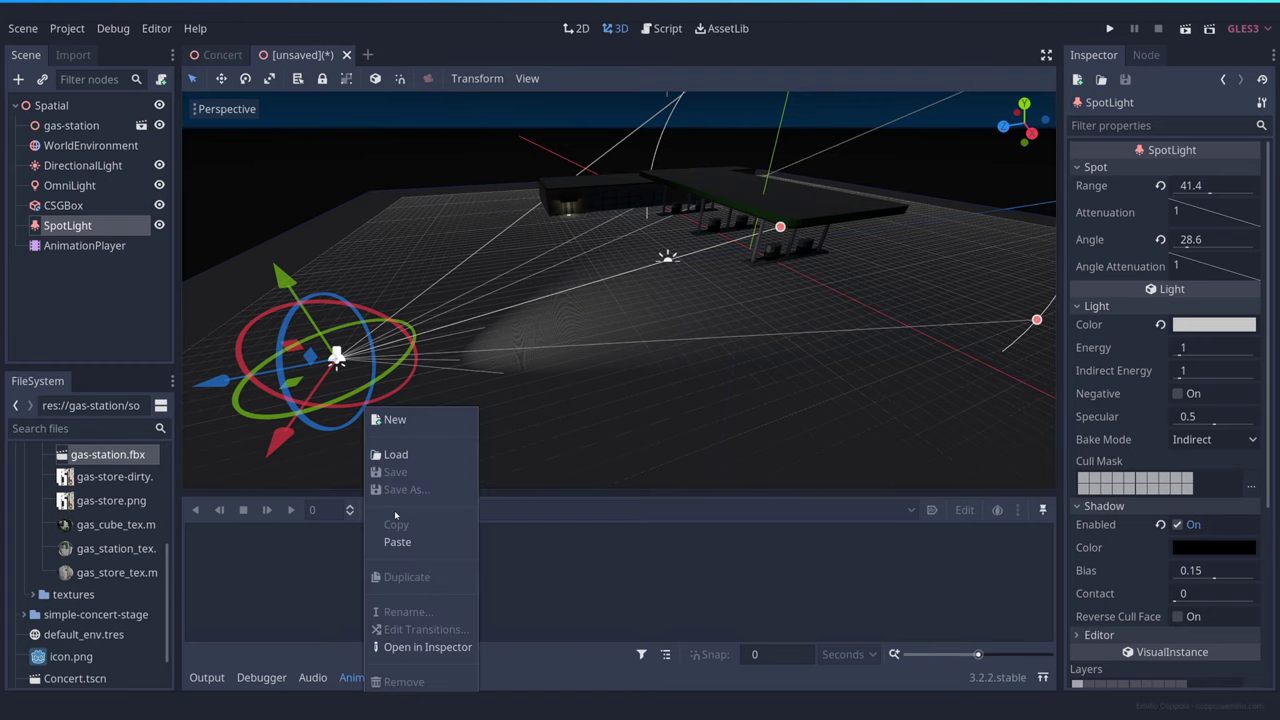
# Create an animation named Cars and key the SpotLight's translation at 0 seconds in a new track.
pyautogui.click(415, 430)
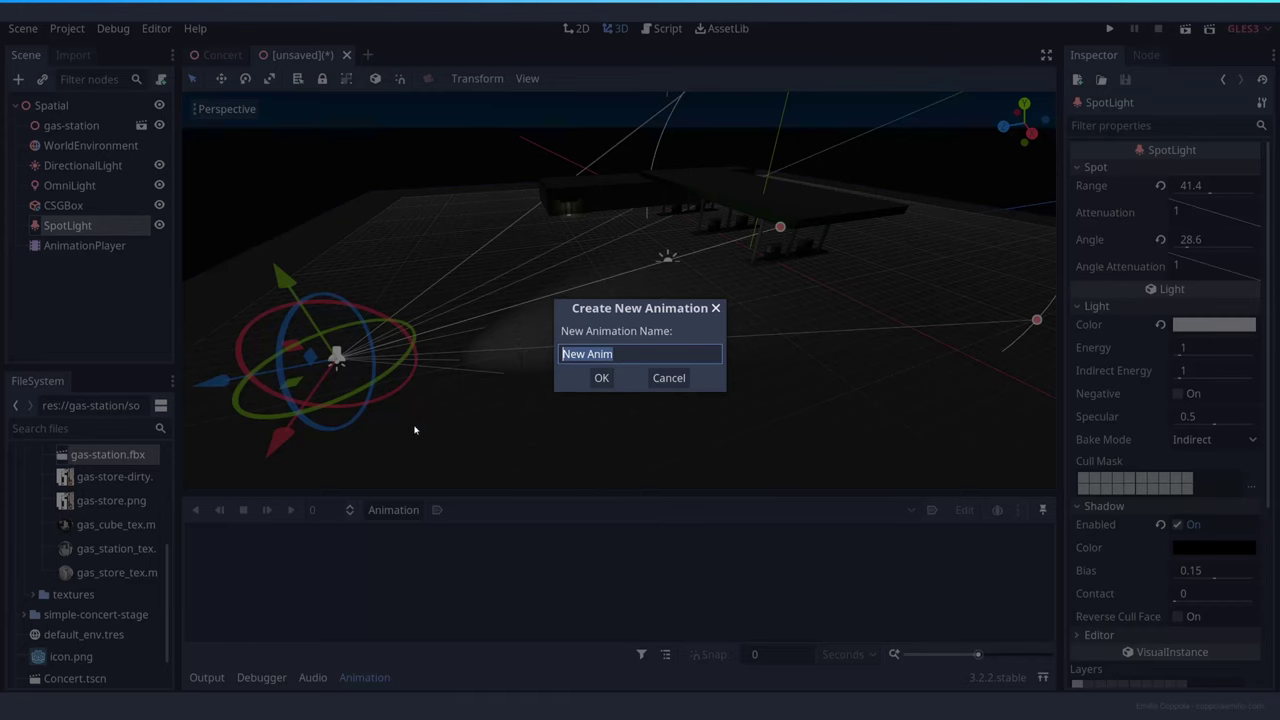
pyautogui.click(601, 378)
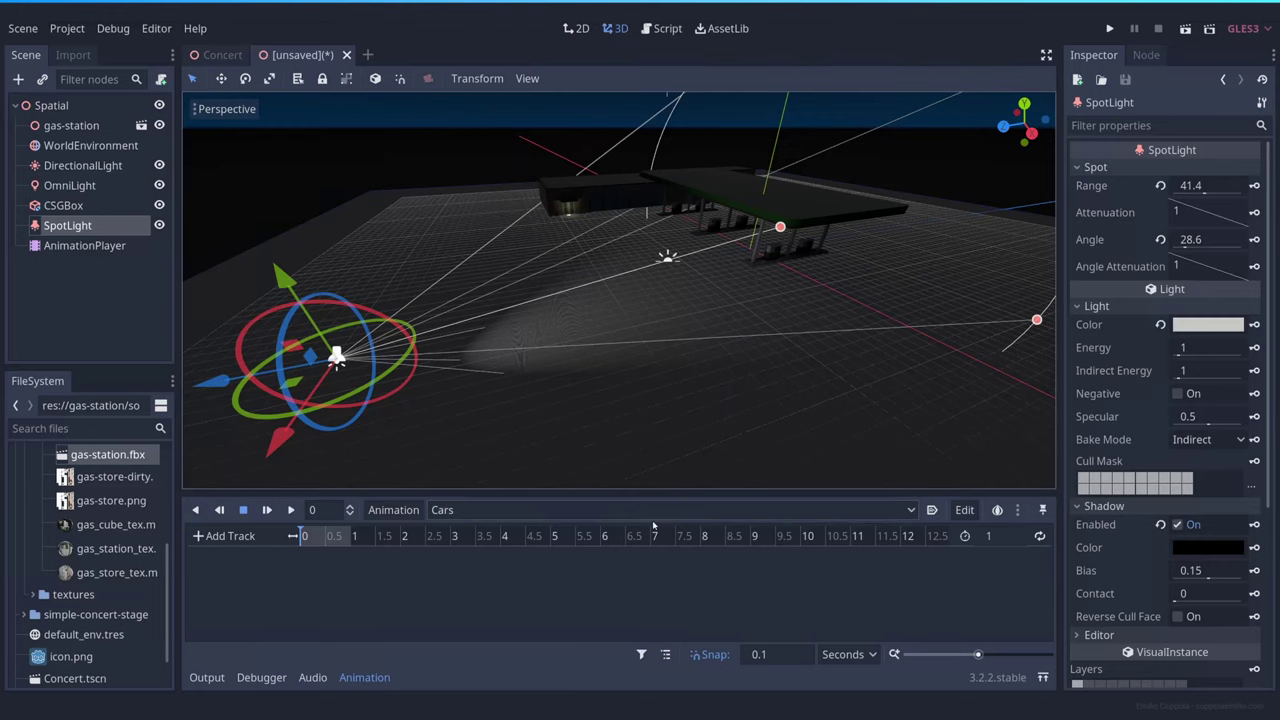
pyautogui.scroll(-5, 1136, 527)
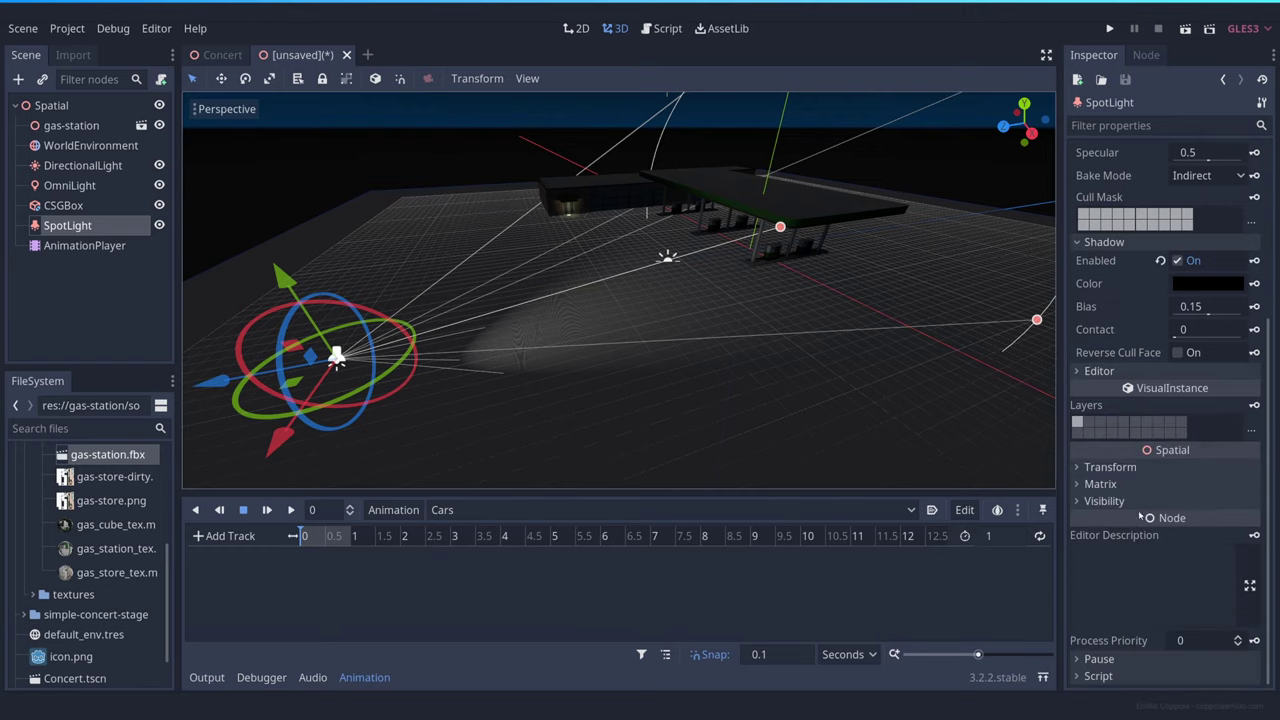
pyautogui.click(1128, 468)
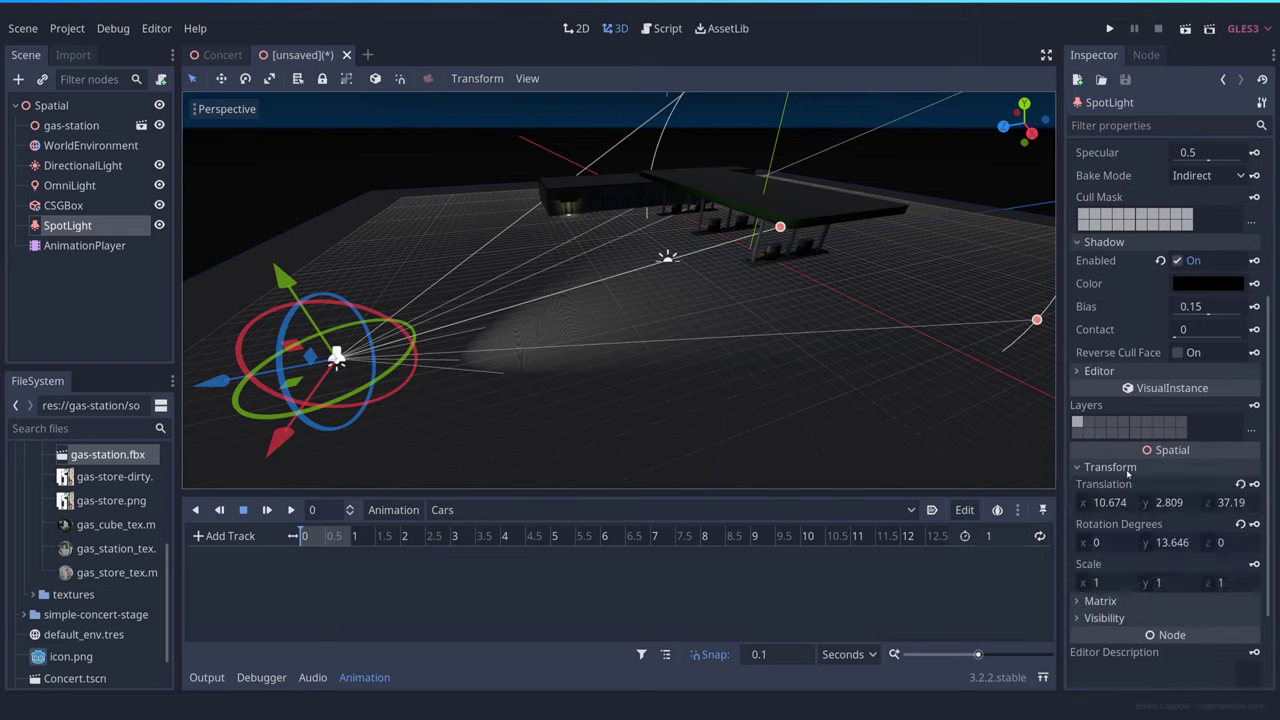
pyautogui.click(1255, 484)
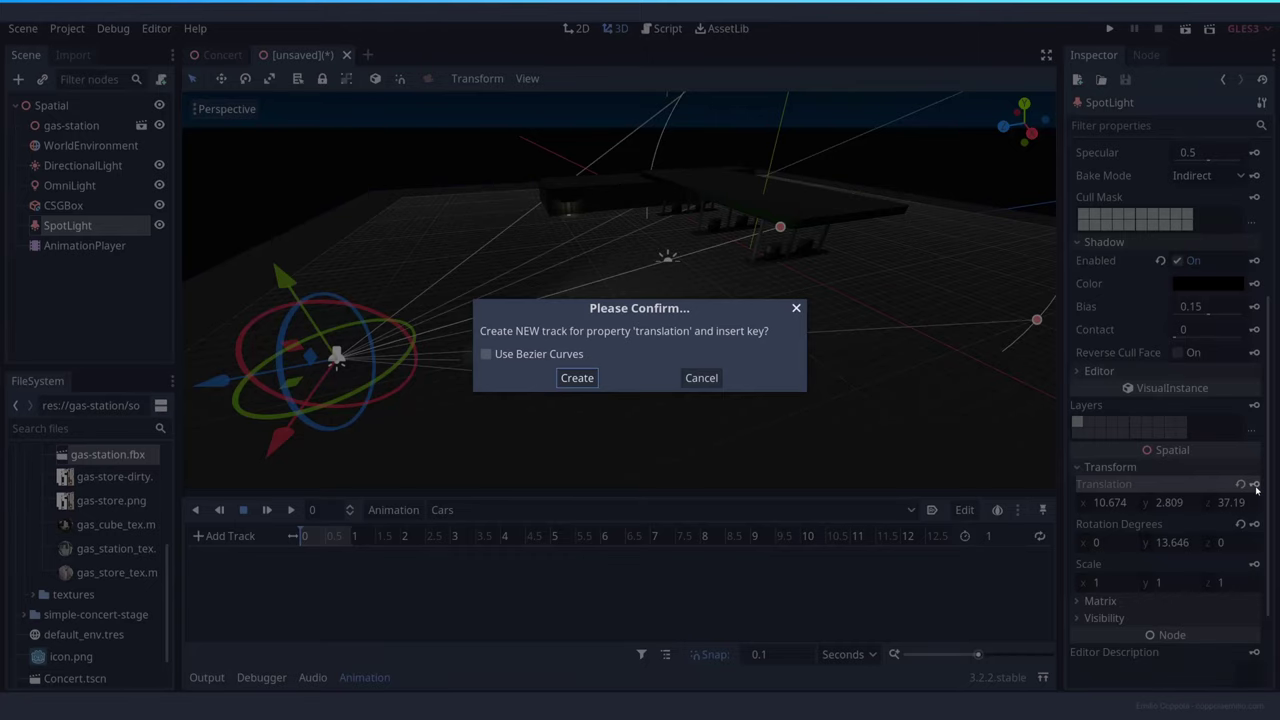
pyautogui.click(577, 378)
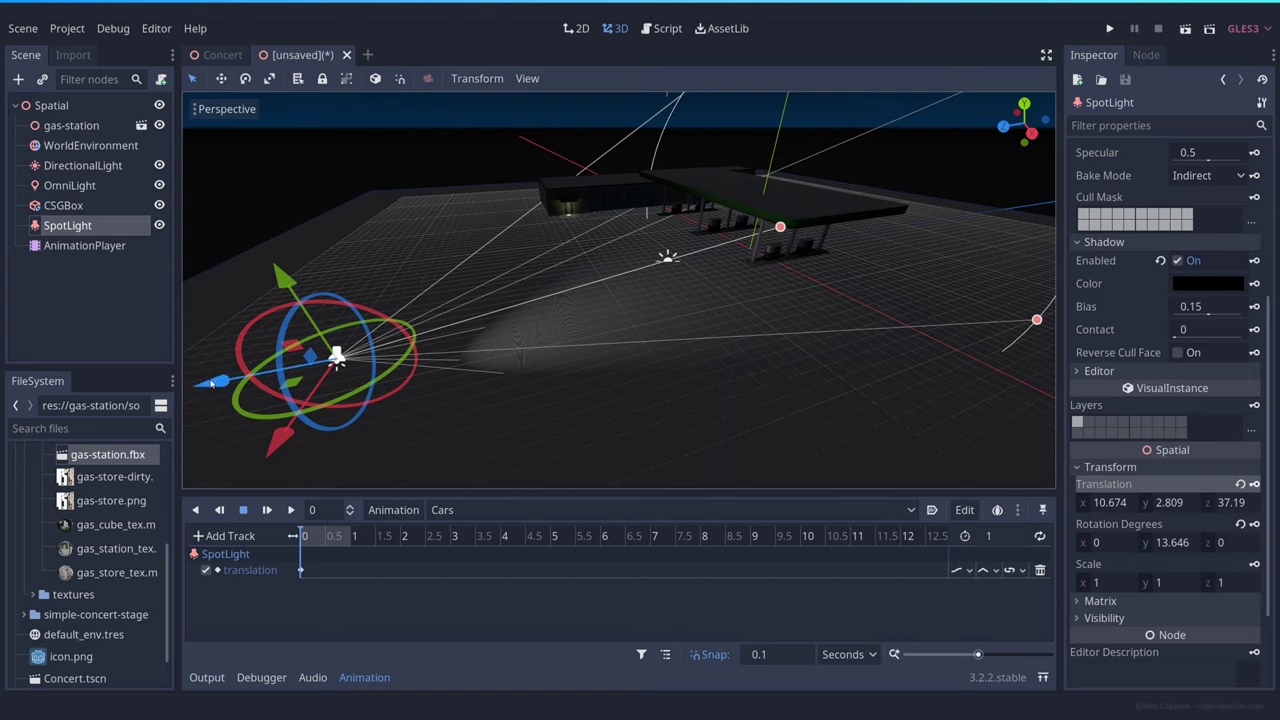
# Key the SpotLight's translation at 0.5 seconds after sliding it past the canopy to Z -12.378.
pyautogui.moveTo(212, 383); pyautogui.dragTo(907, 305)
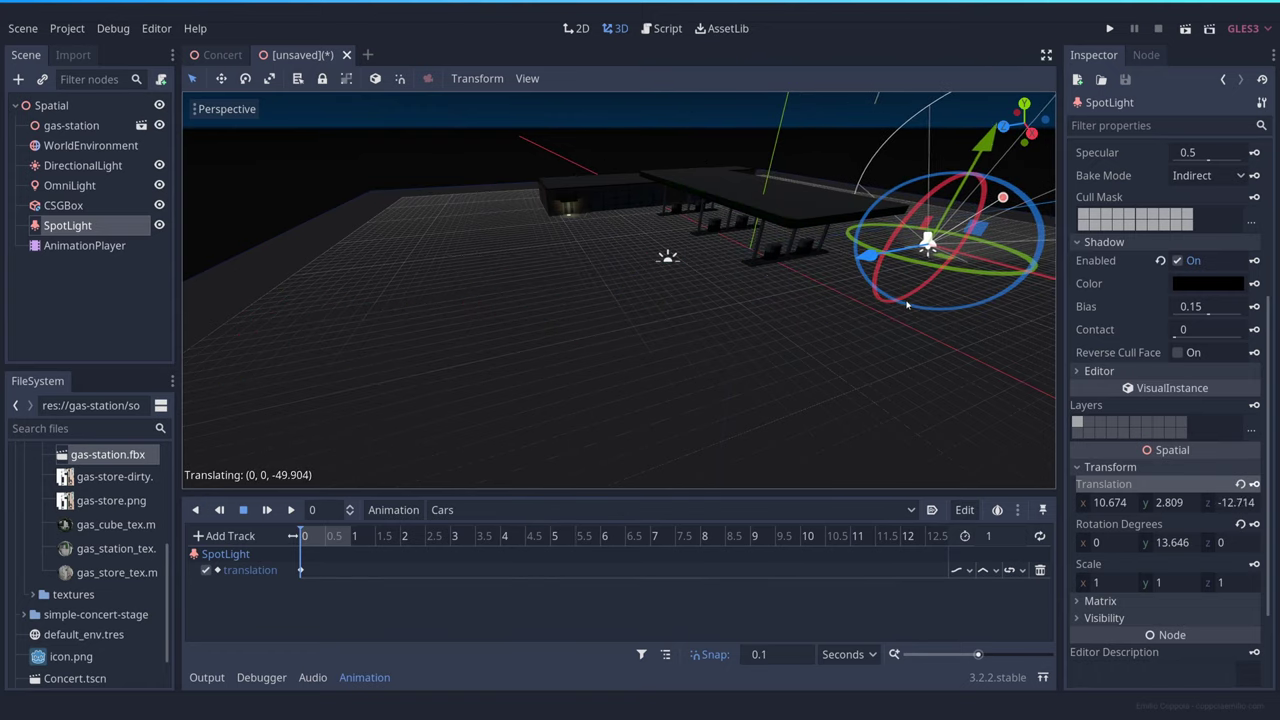
pyautogui.click(302, 537)
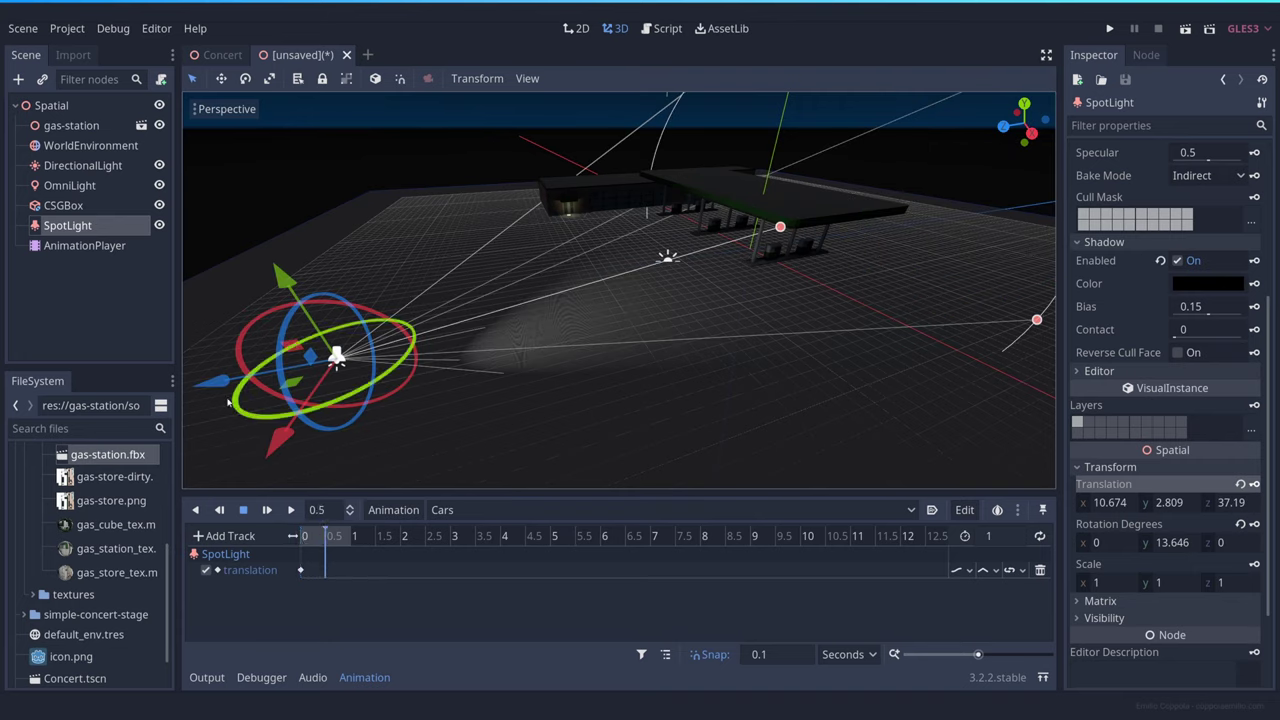
pyautogui.moveTo(208, 385); pyautogui.dragTo(898, 267)
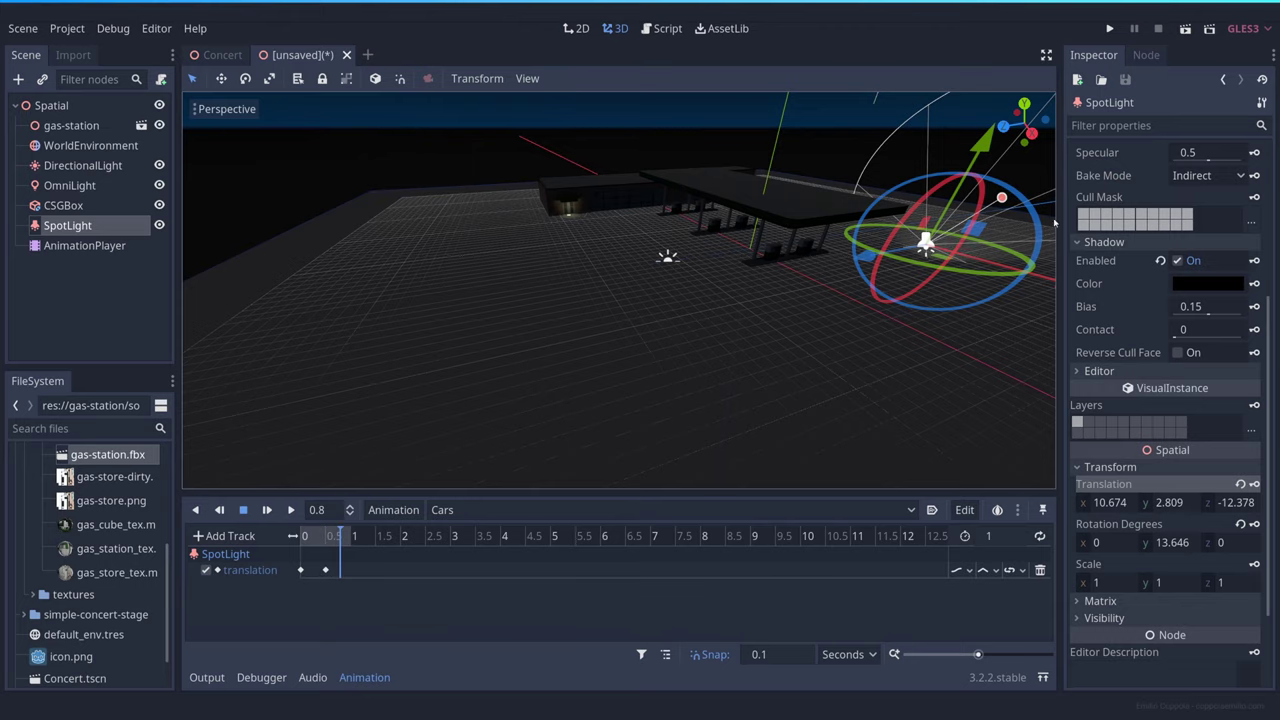
# Key the SpotLight's translation at 0.8 seconds with X at 30.459, and enable looping for the Cars animation.
pyautogui.press('d')
pyautogui.press('s')
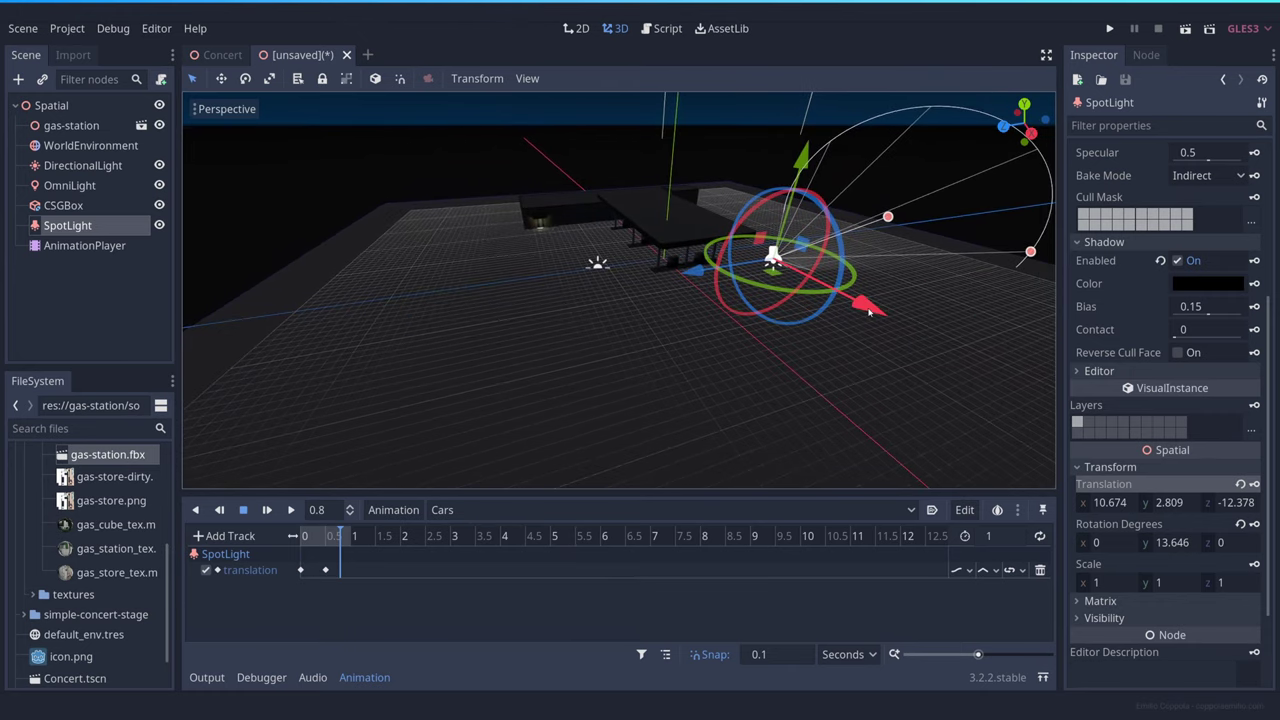
pyautogui.moveTo(869, 310); pyautogui.dragTo(1217, 547)
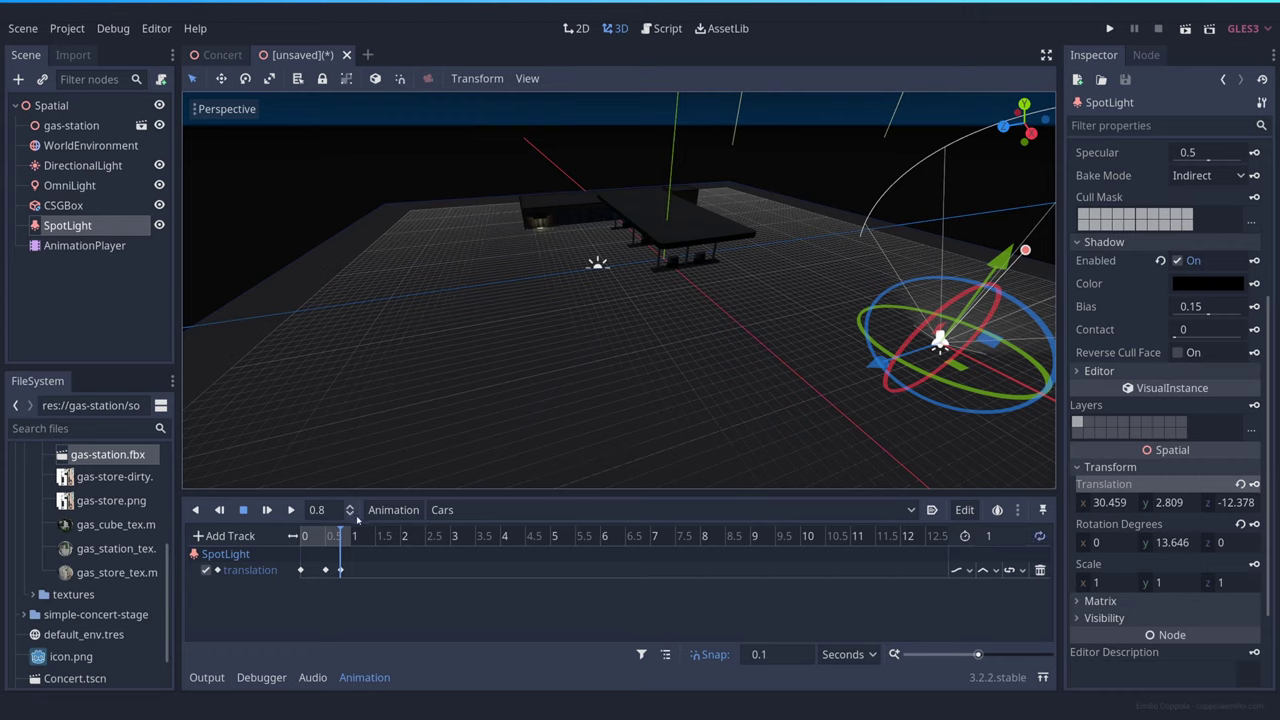
# Key the SpotLight's translation at 1 second with X 27.672 and Z 31.487, and play the Cars animation from the start.
pyautogui.moveTo(342, 536); pyautogui.dragTo(351, 535)
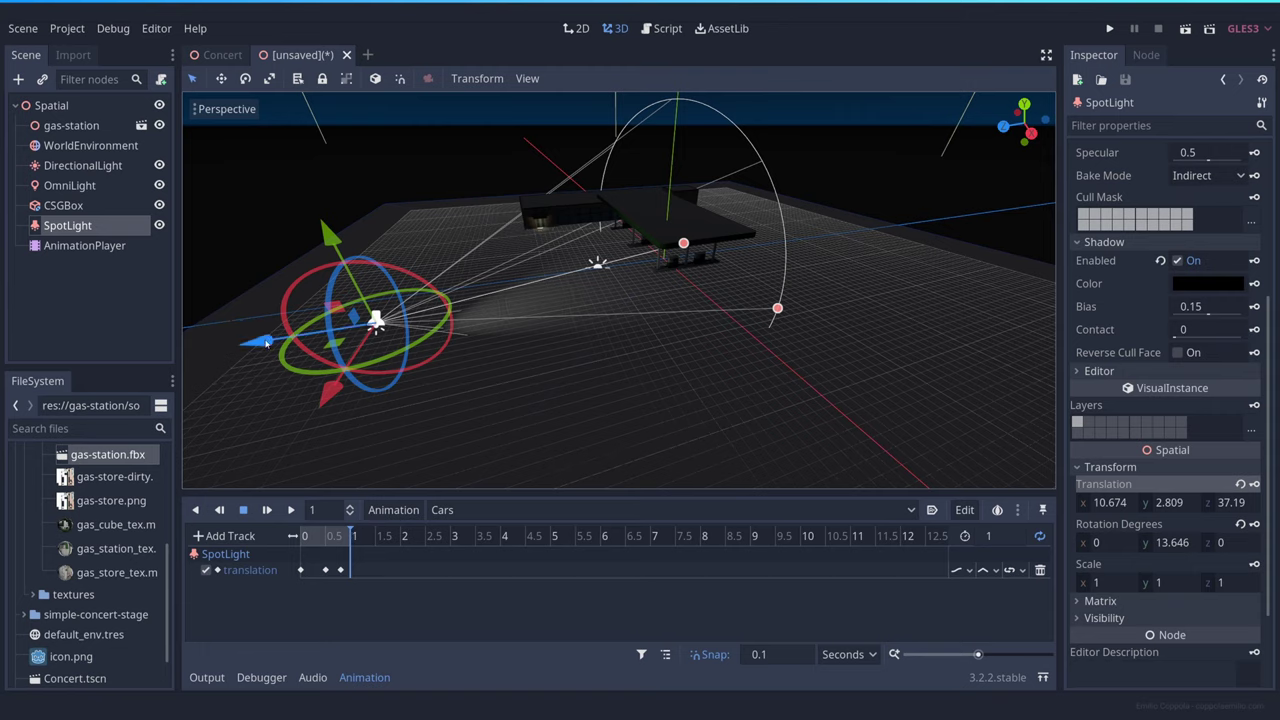
pyautogui.moveTo(266, 343); pyautogui.dragTo(380, 478)
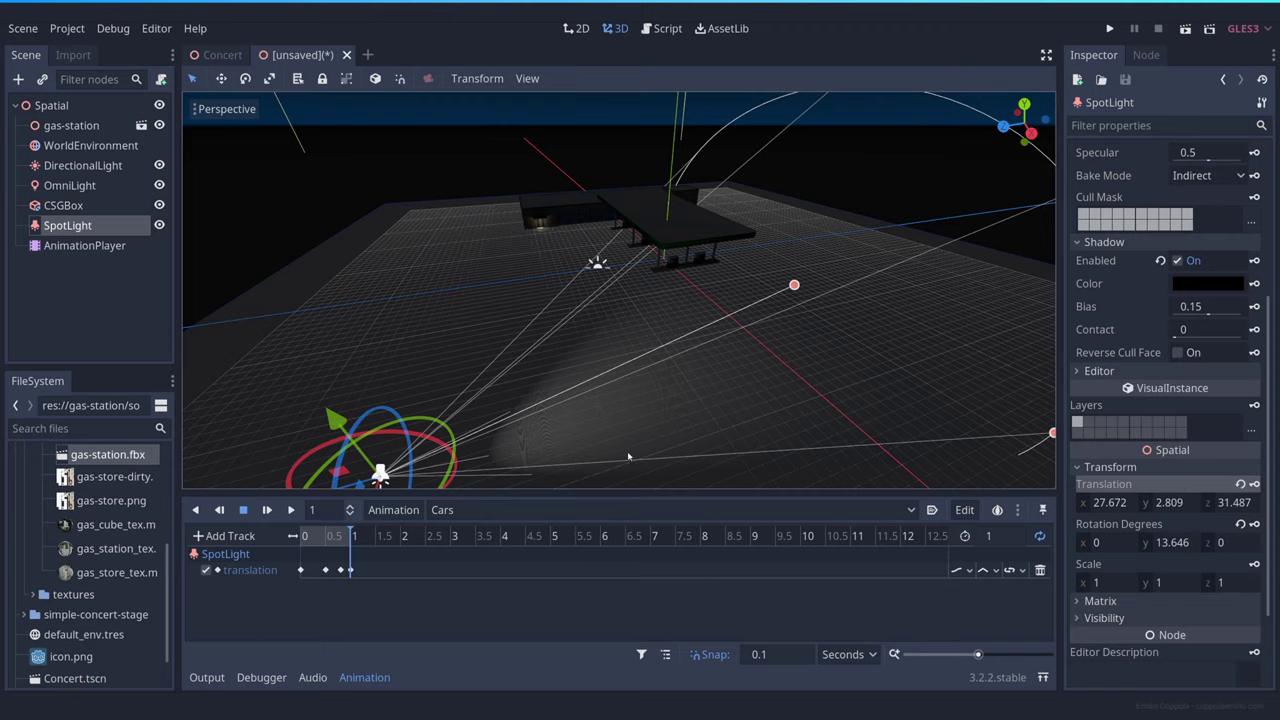
pyautogui.click(302, 536)
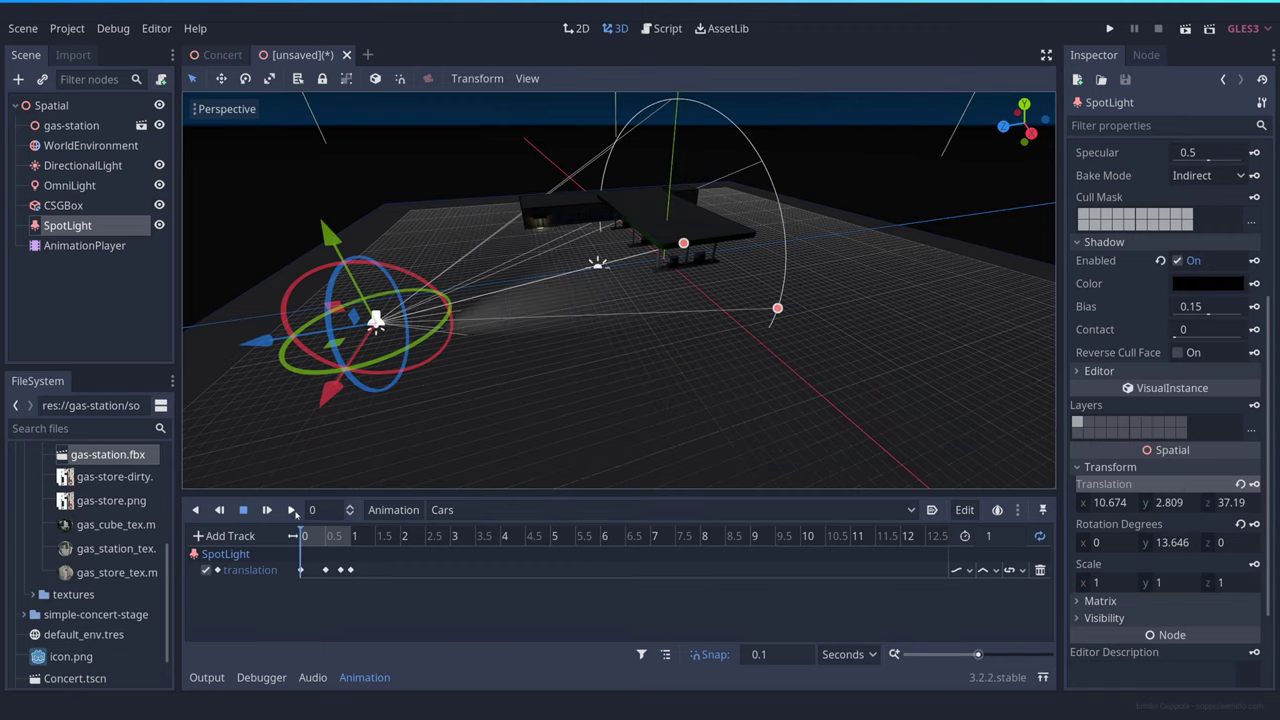
pyautogui.click(292, 510)
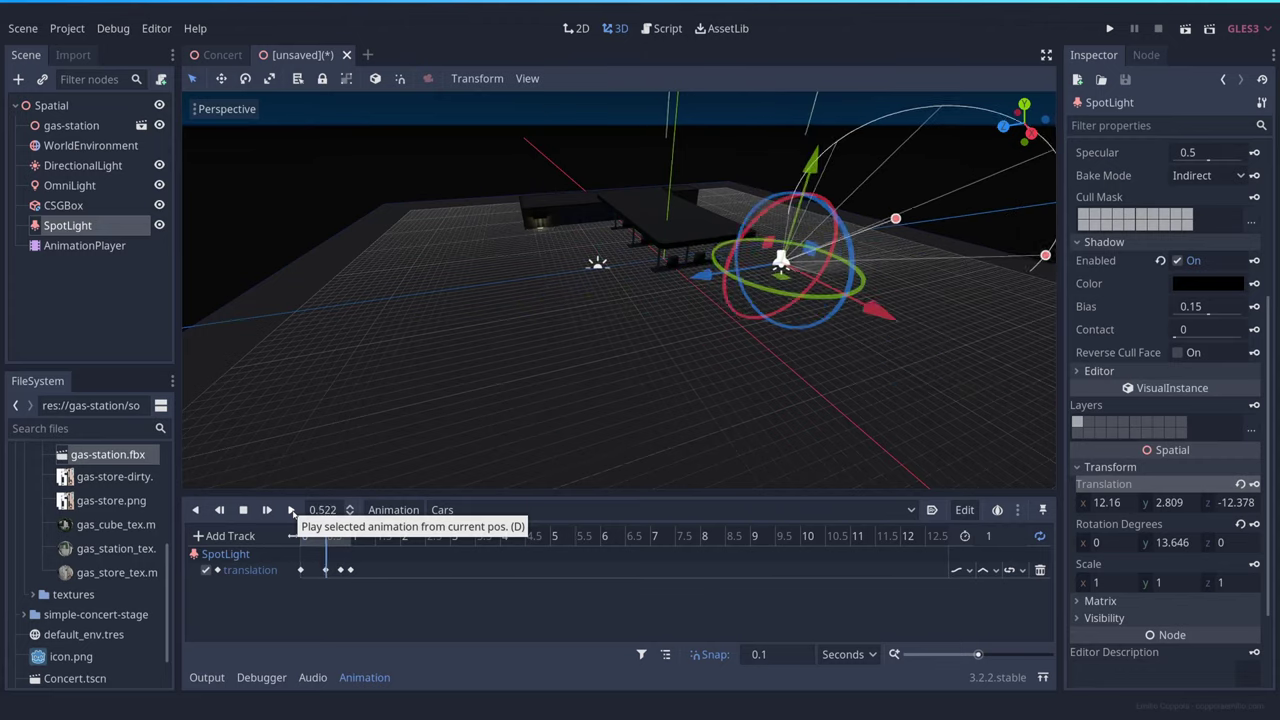
# Stop and rewind the Cars animation, set the AnimationPlayer's playback speed to 0.51, and play the animation.
pyautogui.click(243, 510)
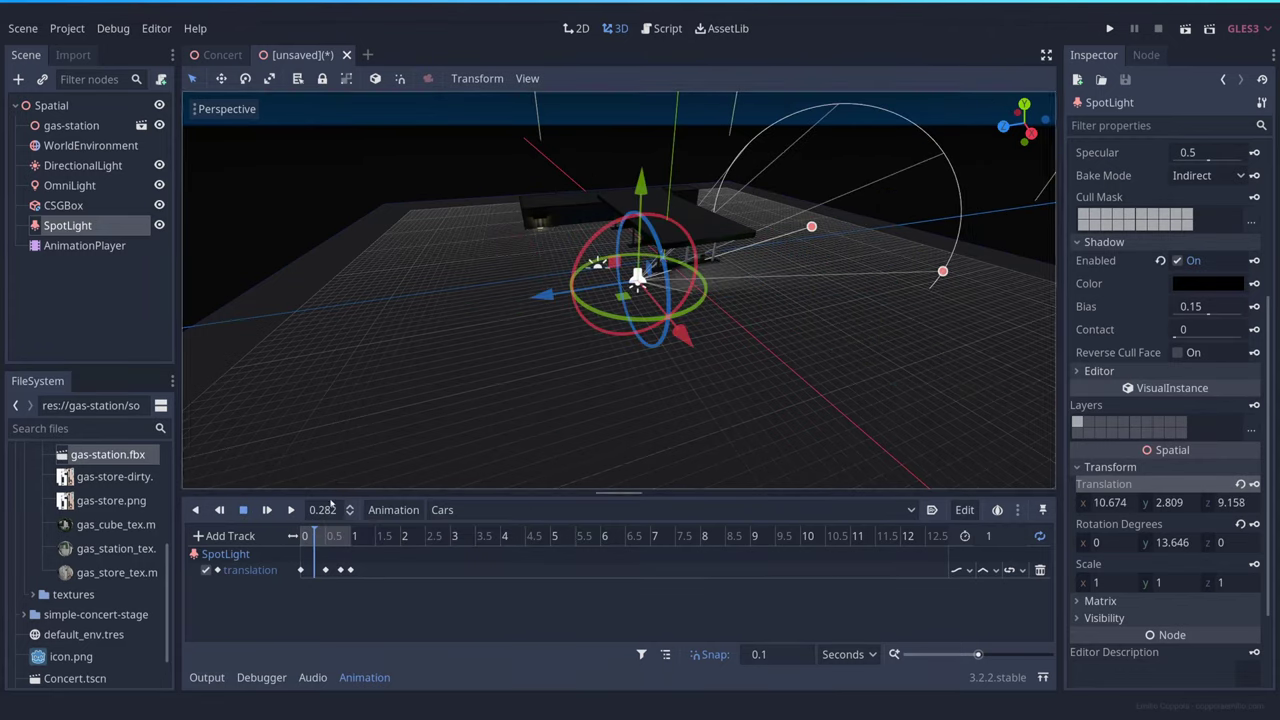
pyautogui.moveTo(312, 536); pyautogui.dragTo(298, 536)
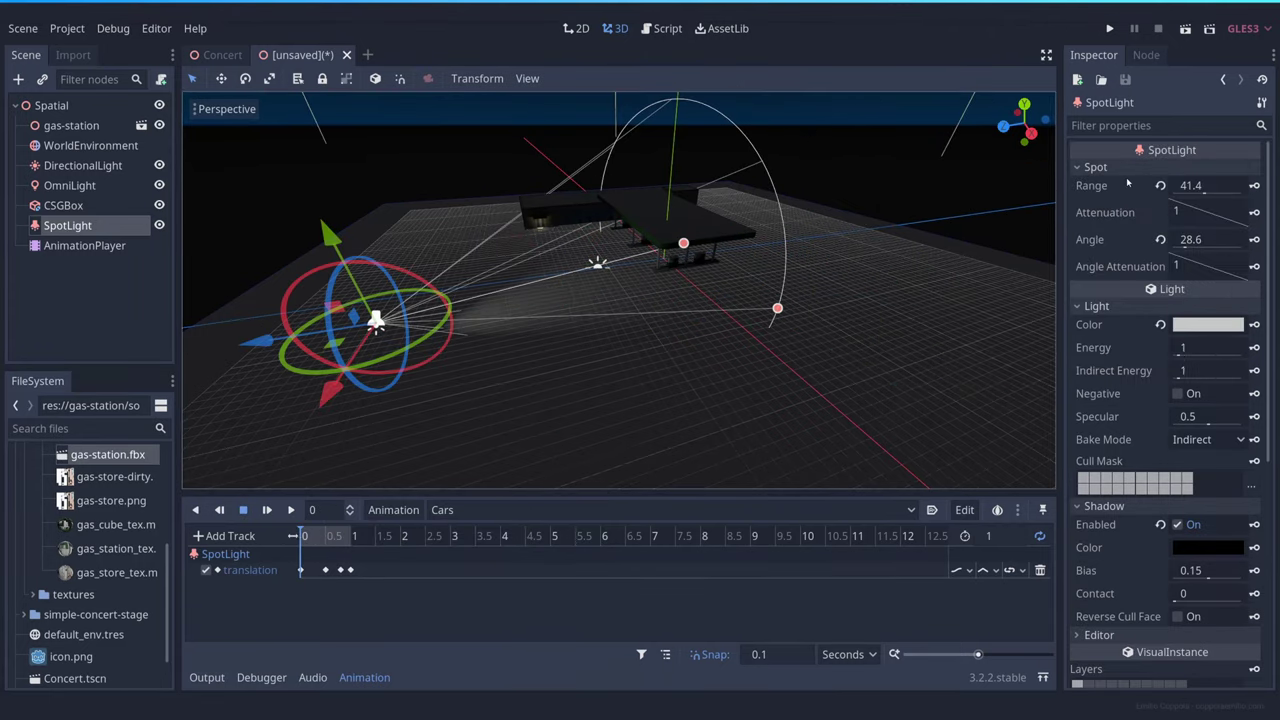
pyautogui.click(370, 258)
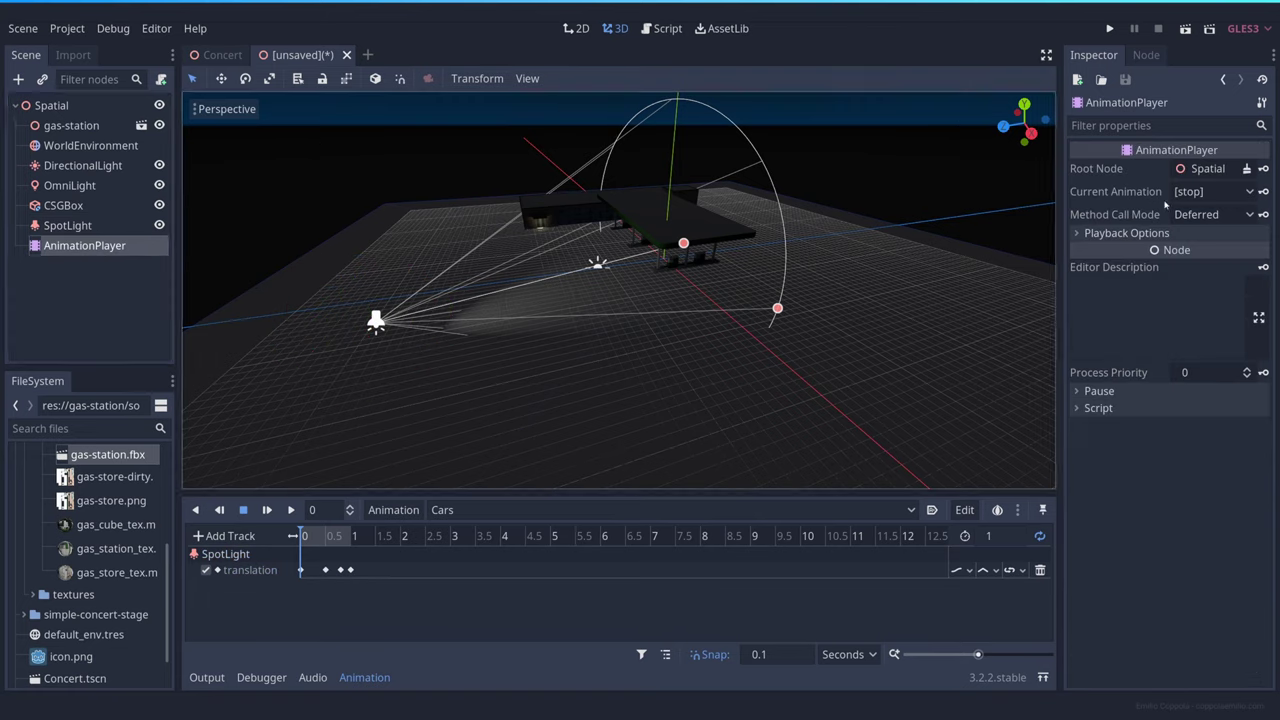
pyautogui.click(1158, 233)
pyautogui.moveTo(1214, 300)
pyautogui.mouseDown()
pyautogui.moveTo(1130, 298)
pyautogui.moveTo(1223, 300)
pyautogui.mouseUp()
pyautogui.click(291, 511)
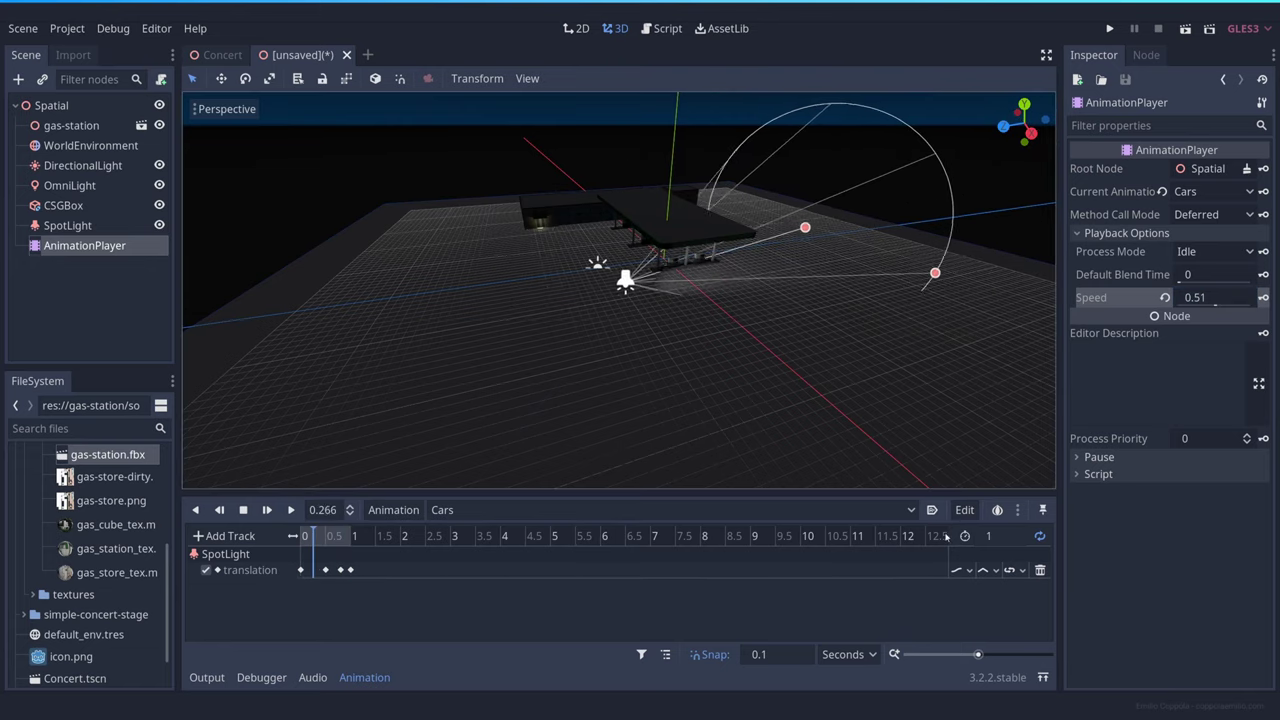
# Examine the moving spotlight around the gas station canopy from a closer, lower viewpoint, and stop the Cars animation.
pyautogui.click(895, 354)
pyautogui.press('w')
pyautogui.moveTo(895, 354); pyautogui.dragTo(825, 369, button='right')
pyautogui.press('w')
pyautogui.press('q')
pyautogui.press('d')
pyautogui.press('w')
pyautogui.press('q')
pyautogui.press('d')
pyautogui.press('e')
pyautogui.press('e')
pyautogui.press('s')
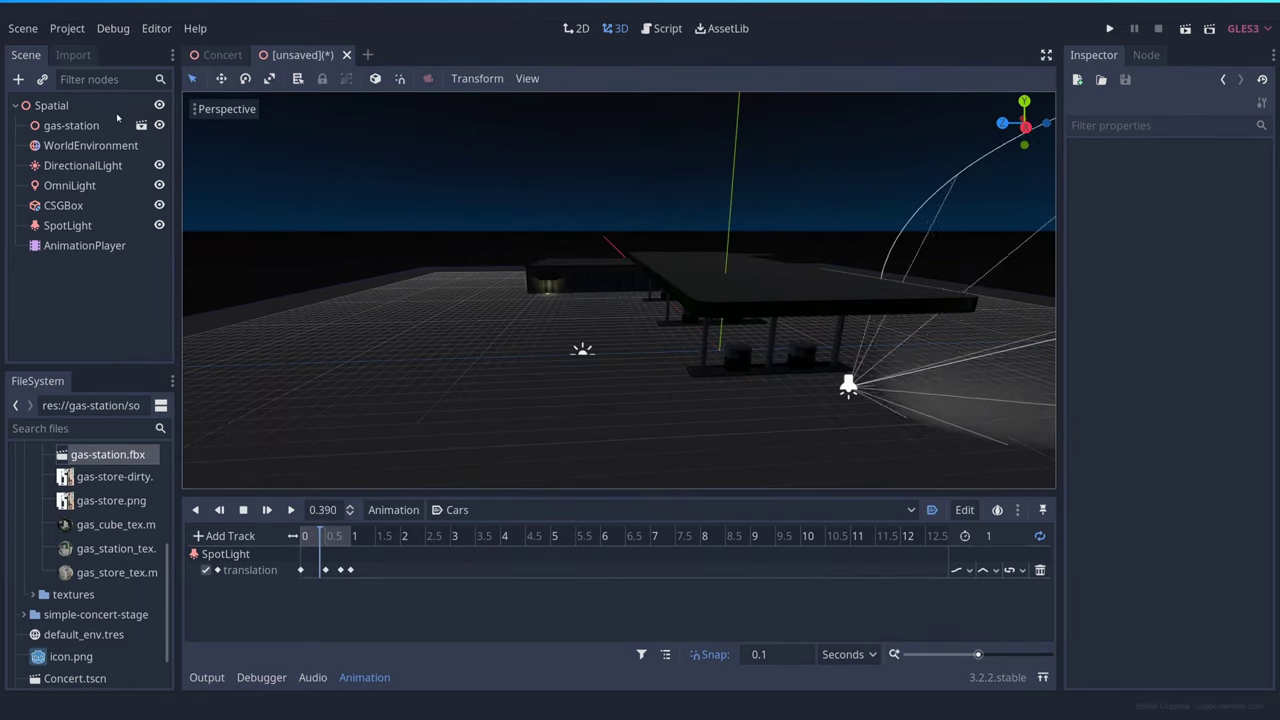
pyautogui.click(246, 510)
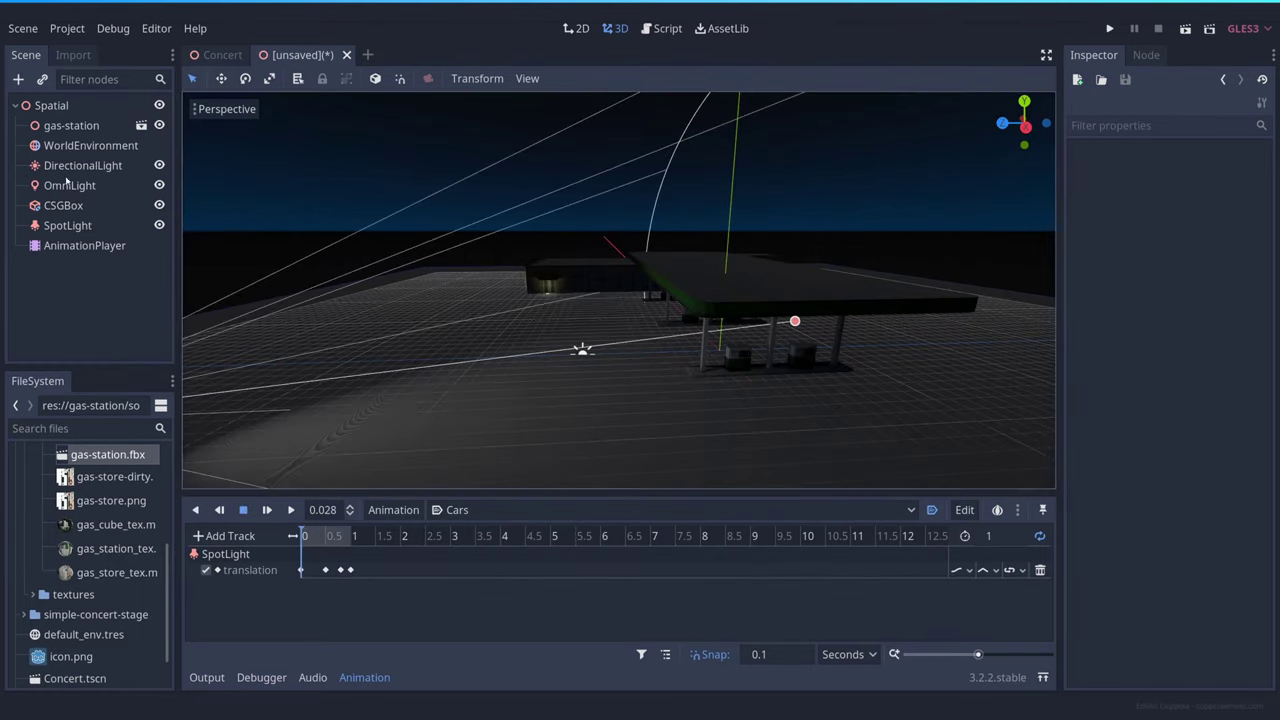
# Add a Camera node as a child of the Spatial root in the gas station scene.
pyautogui.rightClick(52, 107)
pyautogui.click(92, 116)
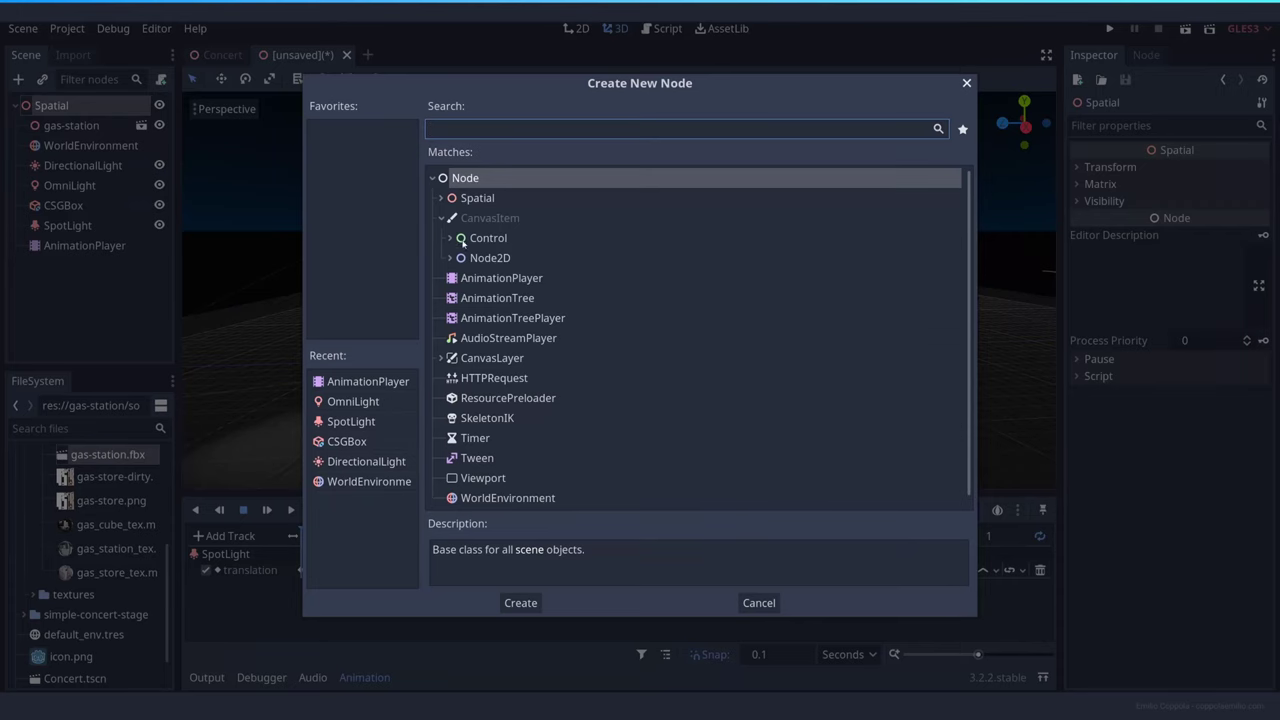
pyautogui.write('camer')
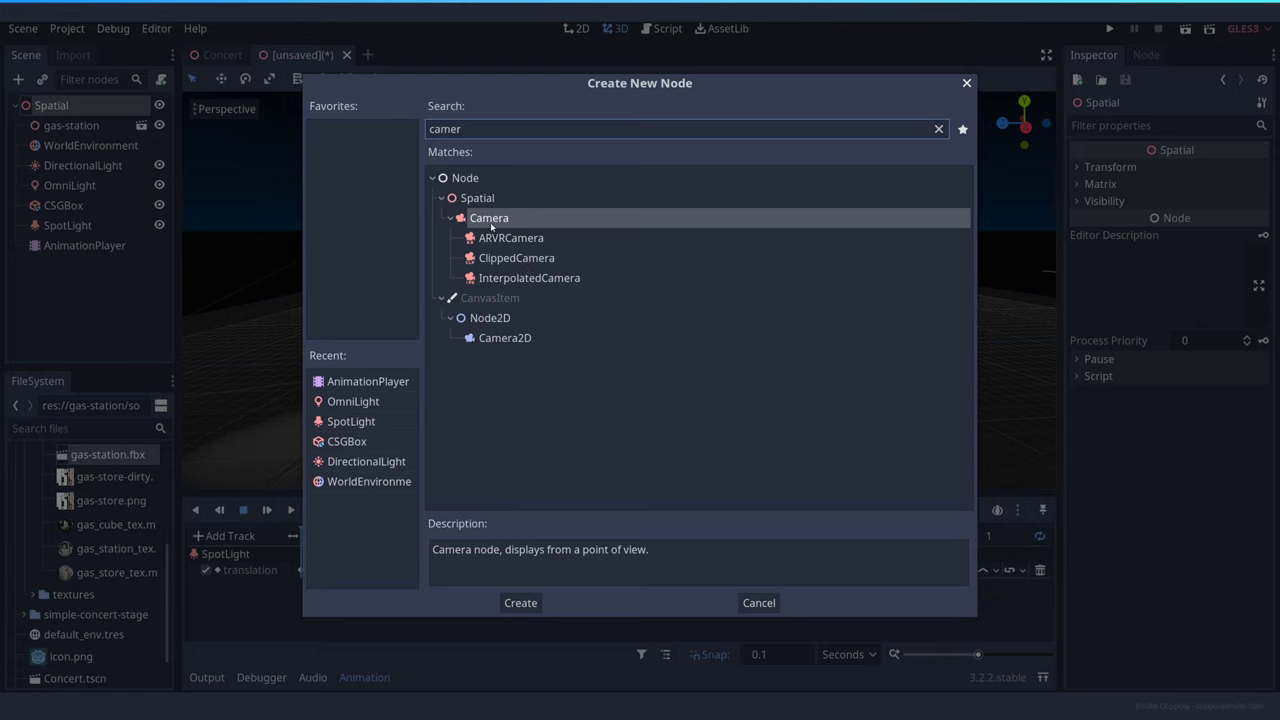
pyautogui.doubleClick(491, 218)
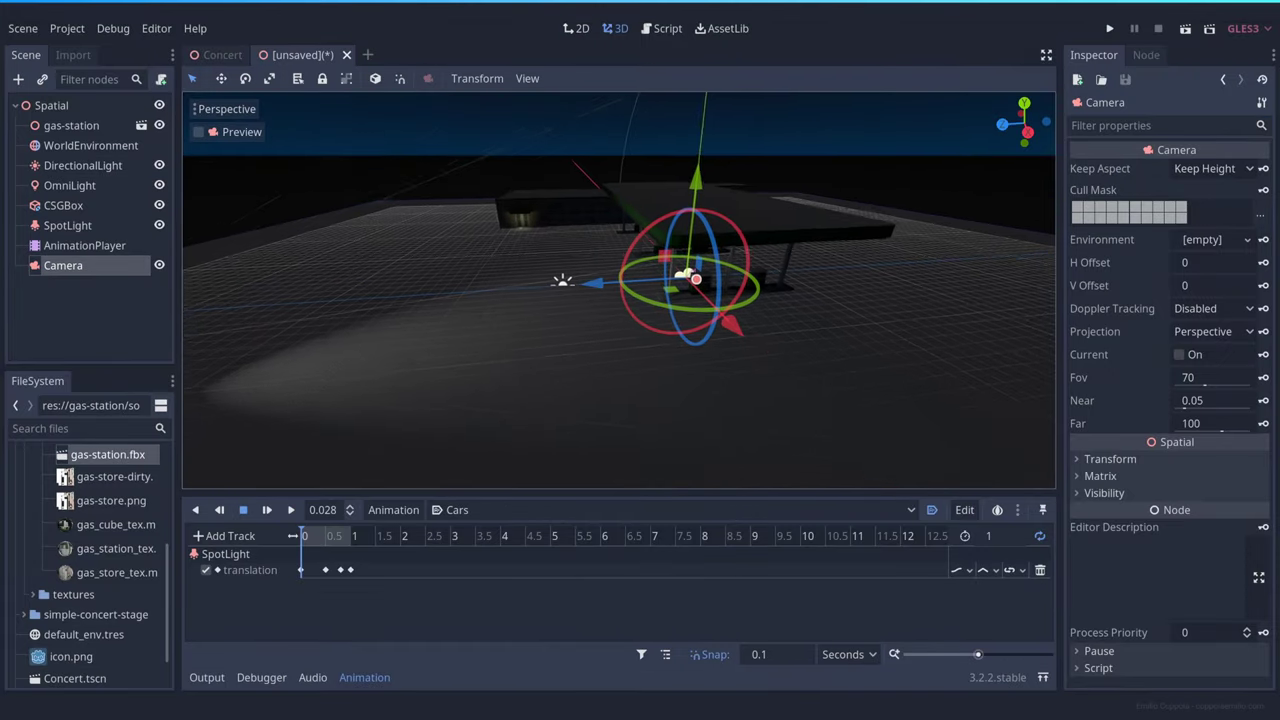
# Hide the animation editor and split the view into two side-by-side viewports, with the Camera preview on in the second.
pyautogui.click(364, 677)
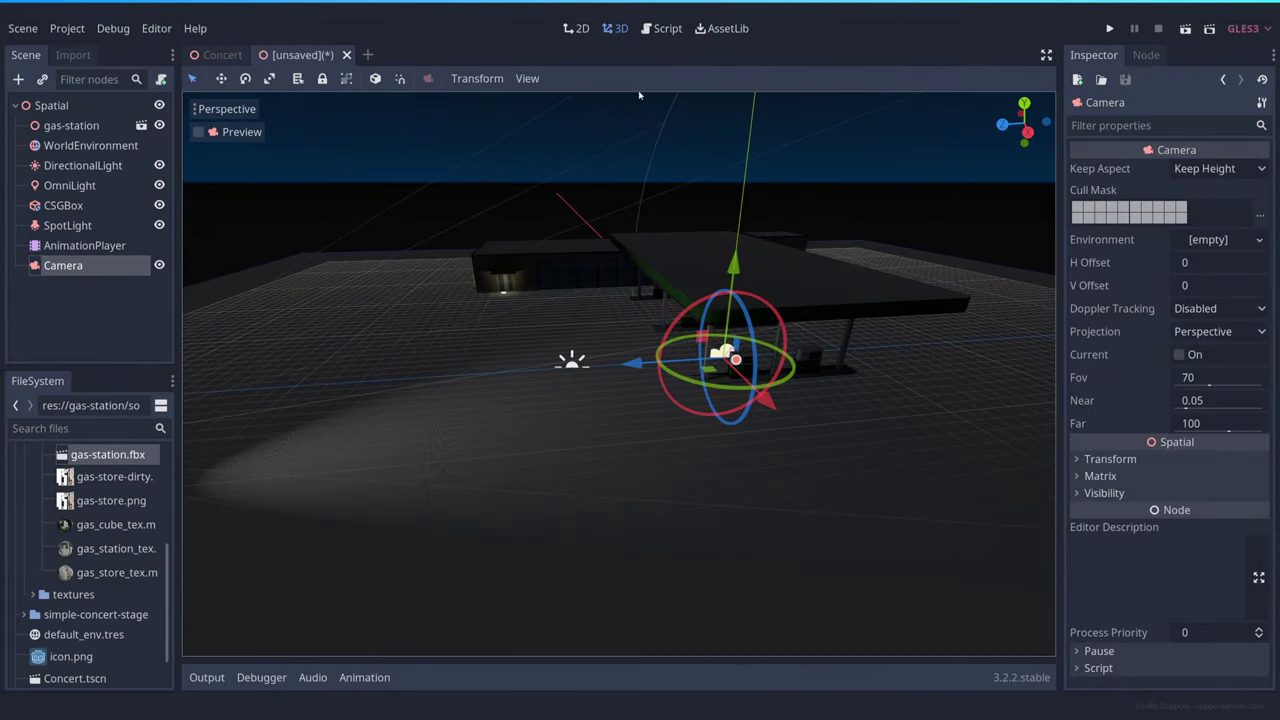
pyautogui.click(527, 78)
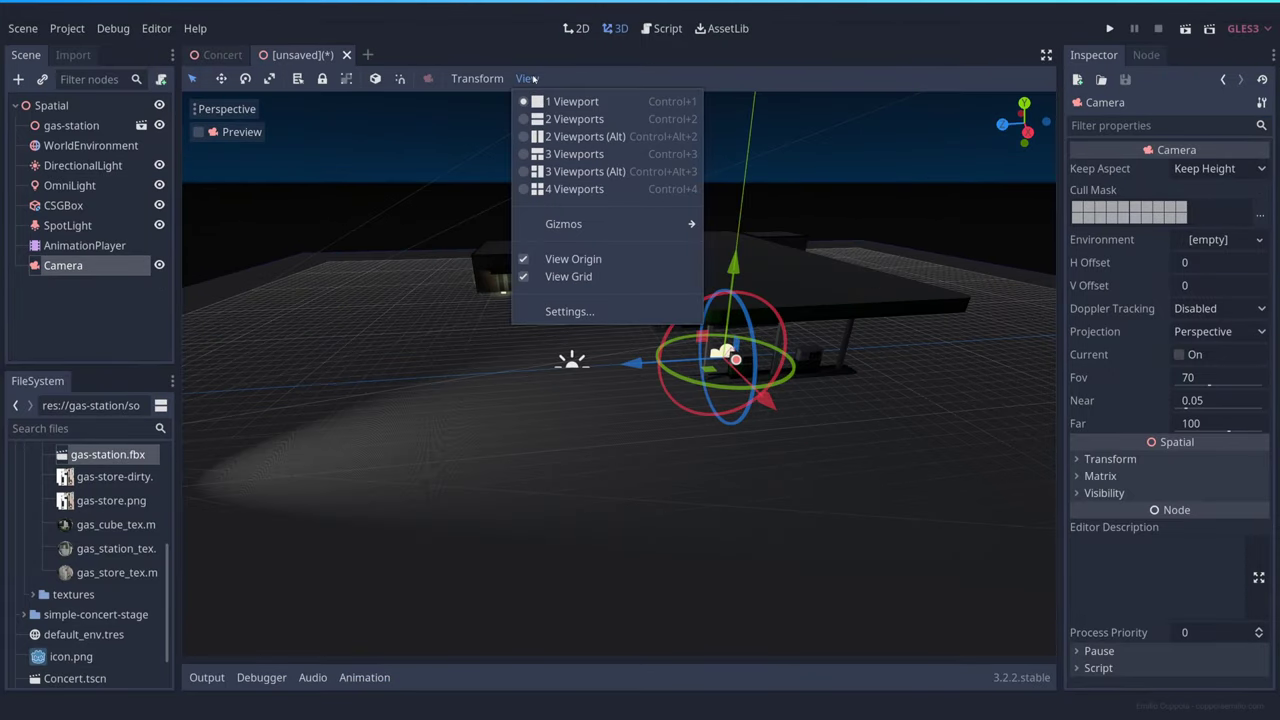
pyautogui.click(551, 137)
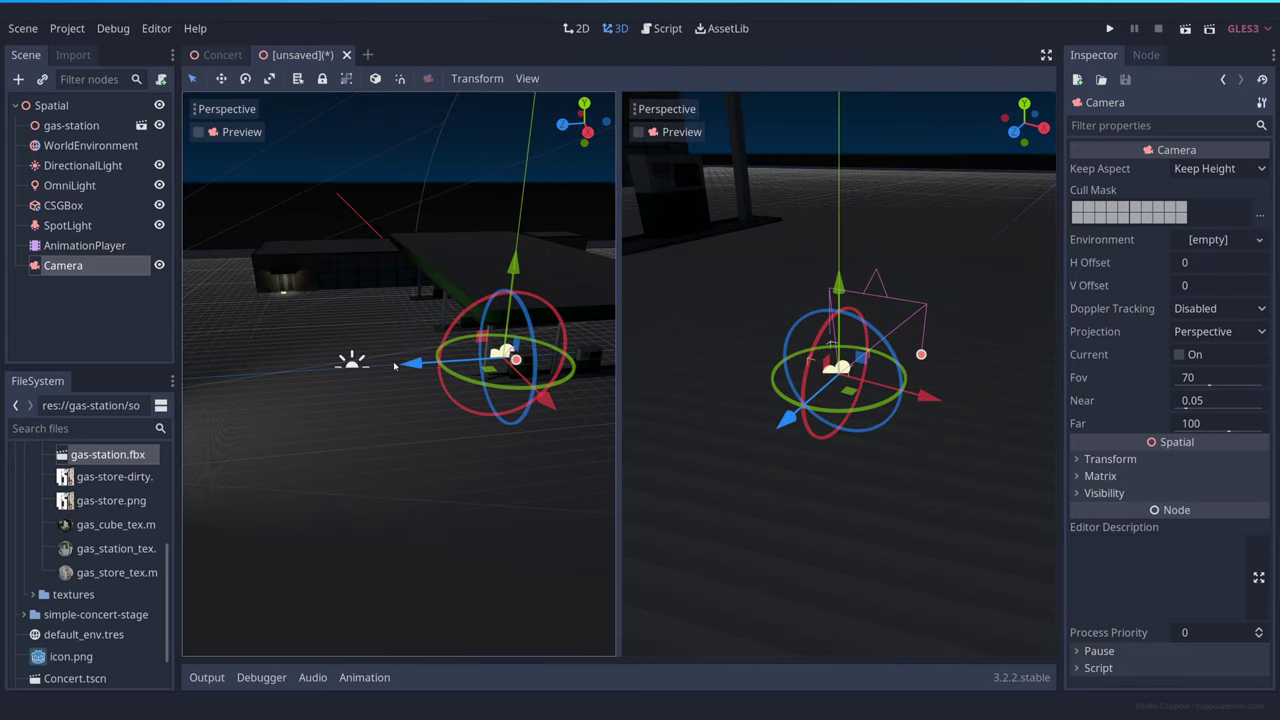
pyautogui.click(639, 132)
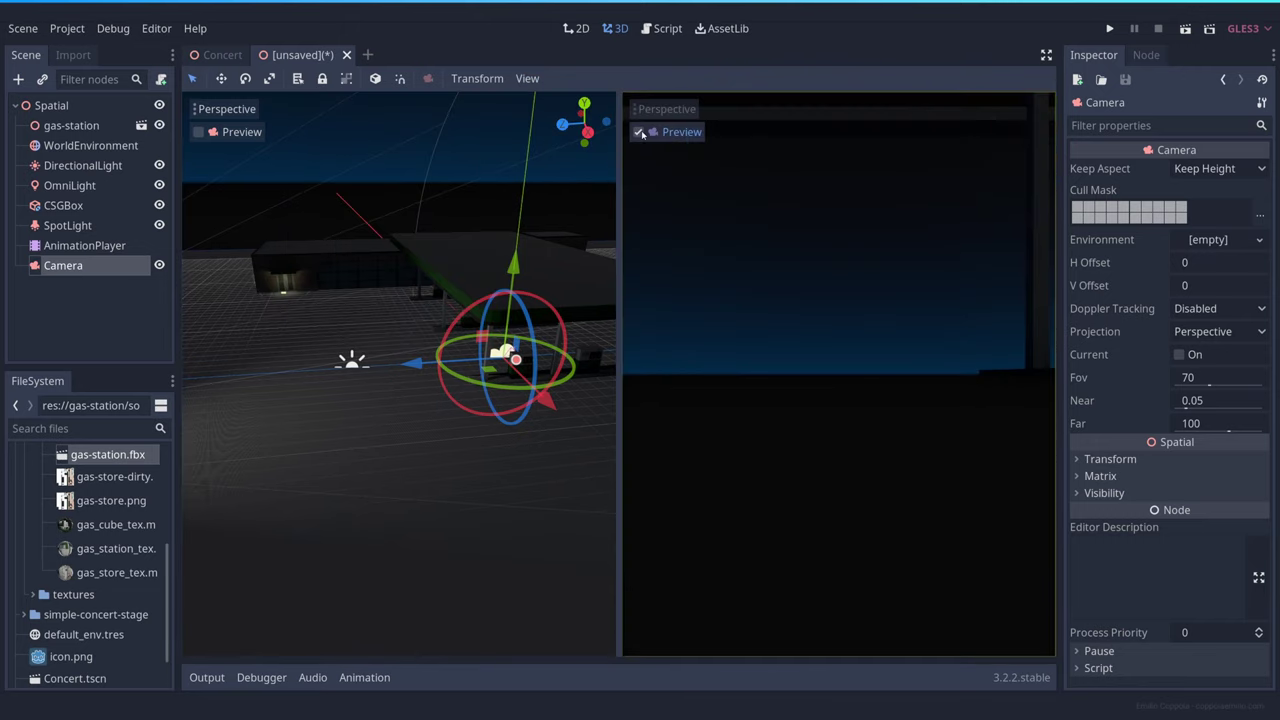
# Move the Camera well back from the gas station and raise it about 4 units, framing the store and canopy.
pyautogui.moveTo(418, 366); pyautogui.dragTo(213, 389)
pyautogui.moveTo(309, 429); pyautogui.dragTo(400, 428)
pyautogui.moveTo(420, 443); pyautogui.dragTo(385, 443, button='middle')
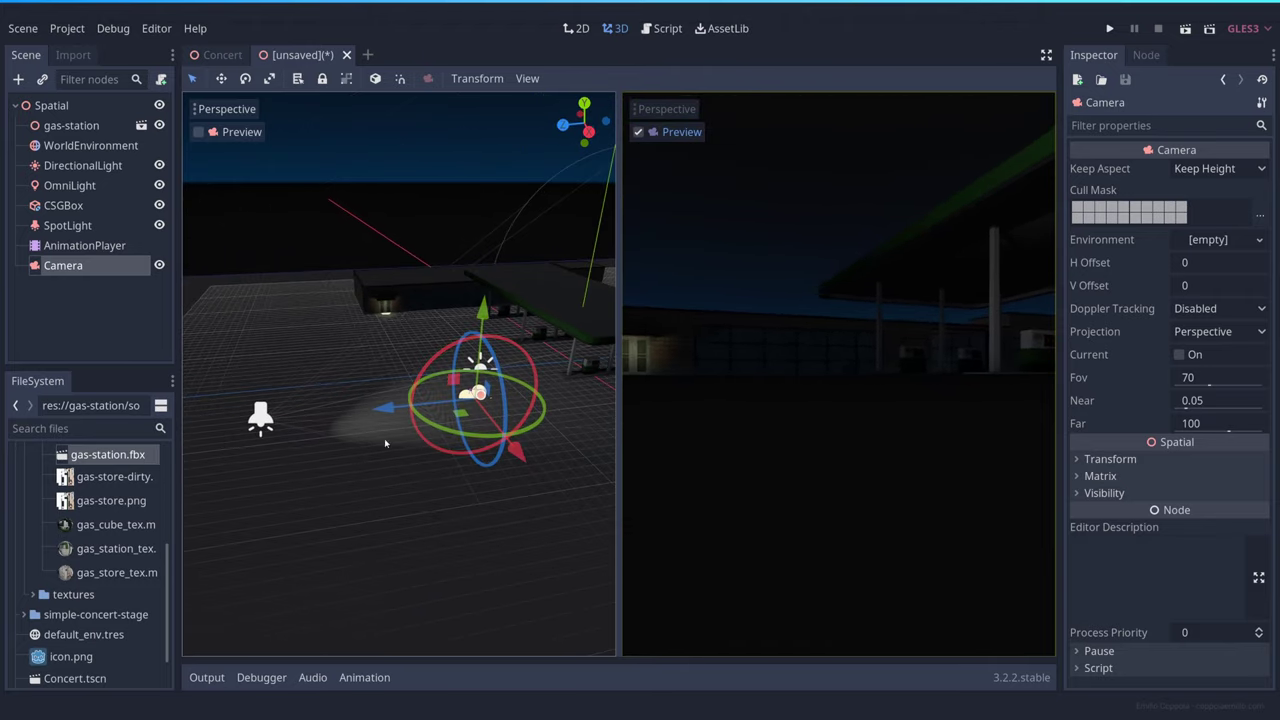
pyautogui.moveTo(380, 417); pyautogui.dragTo(452, 510)
pyautogui.moveTo(362, 483); pyautogui.dragTo(410, 475)
pyautogui.moveTo(405, 455); pyautogui.dragTo(432, 444, button='middle')
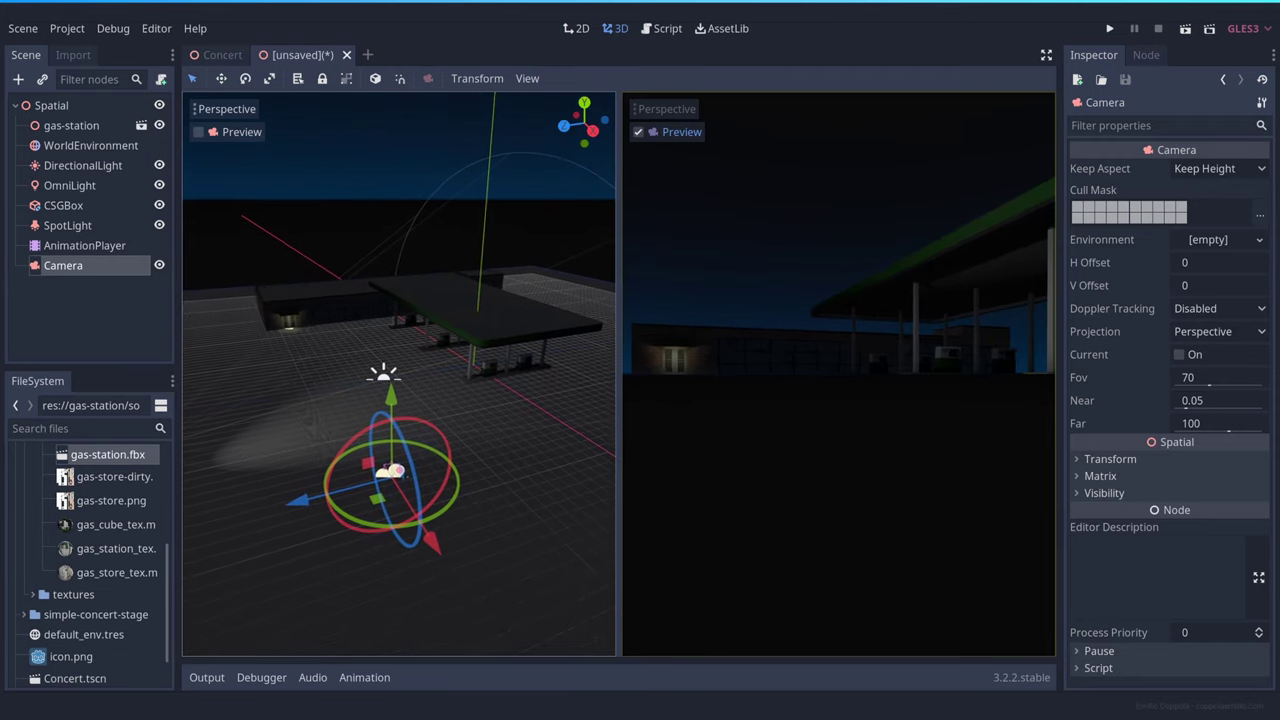
pyautogui.moveTo(391, 398); pyautogui.dragTo(408, 349)
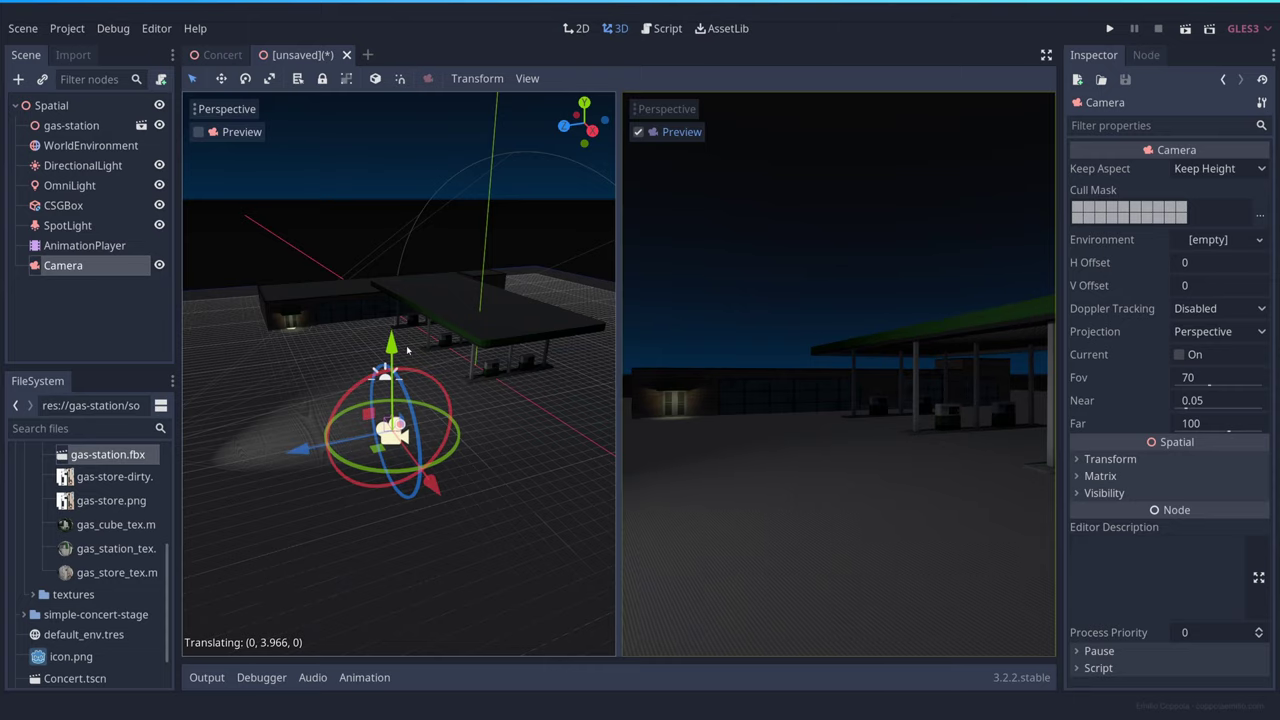
# Save the scene as GasStation.tscn, run it to view the result, and close the game window.
pyautogui.click(505, 236)
pyautogui.hotkey('ctrl', 's')
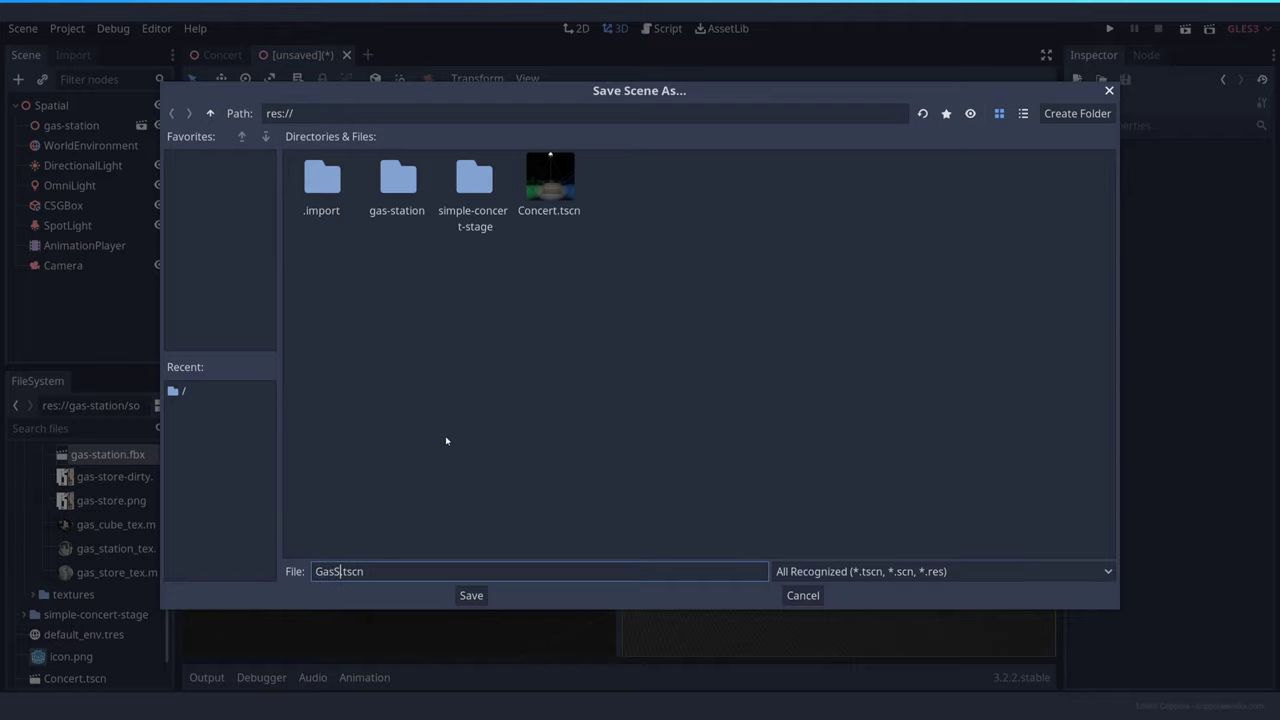
pyautogui.press('Return')
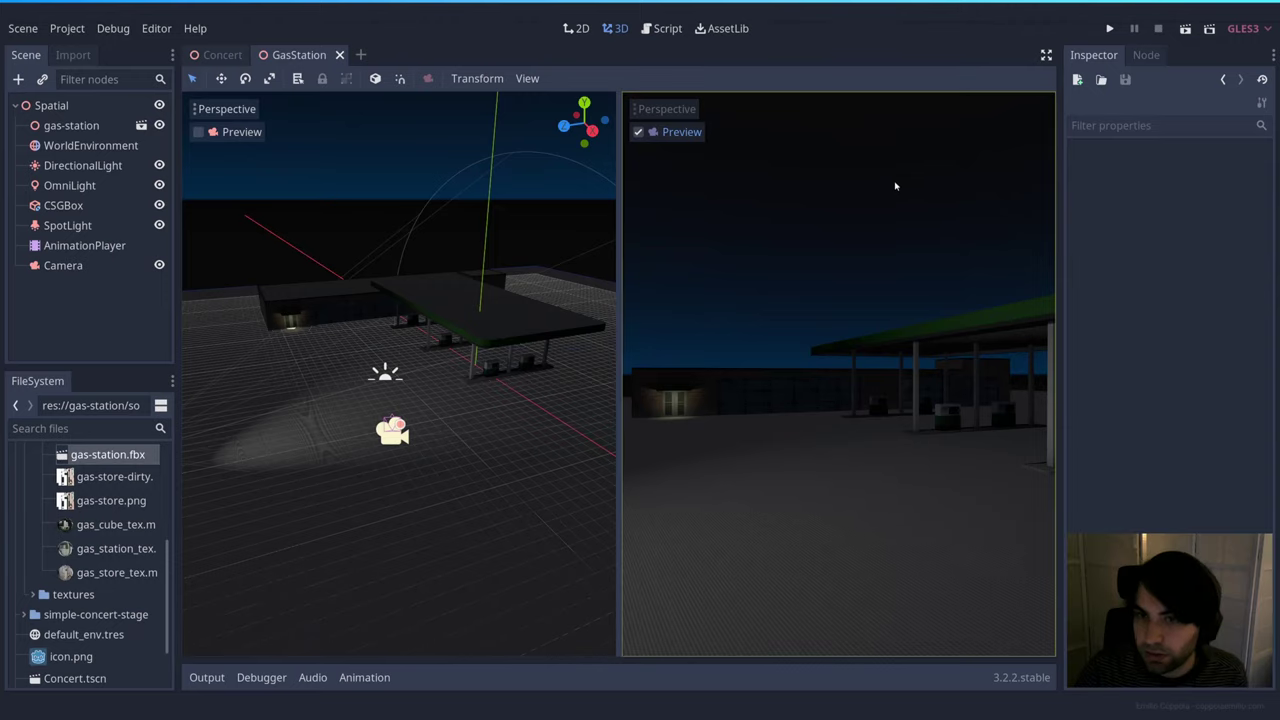
pyautogui.press('F5')
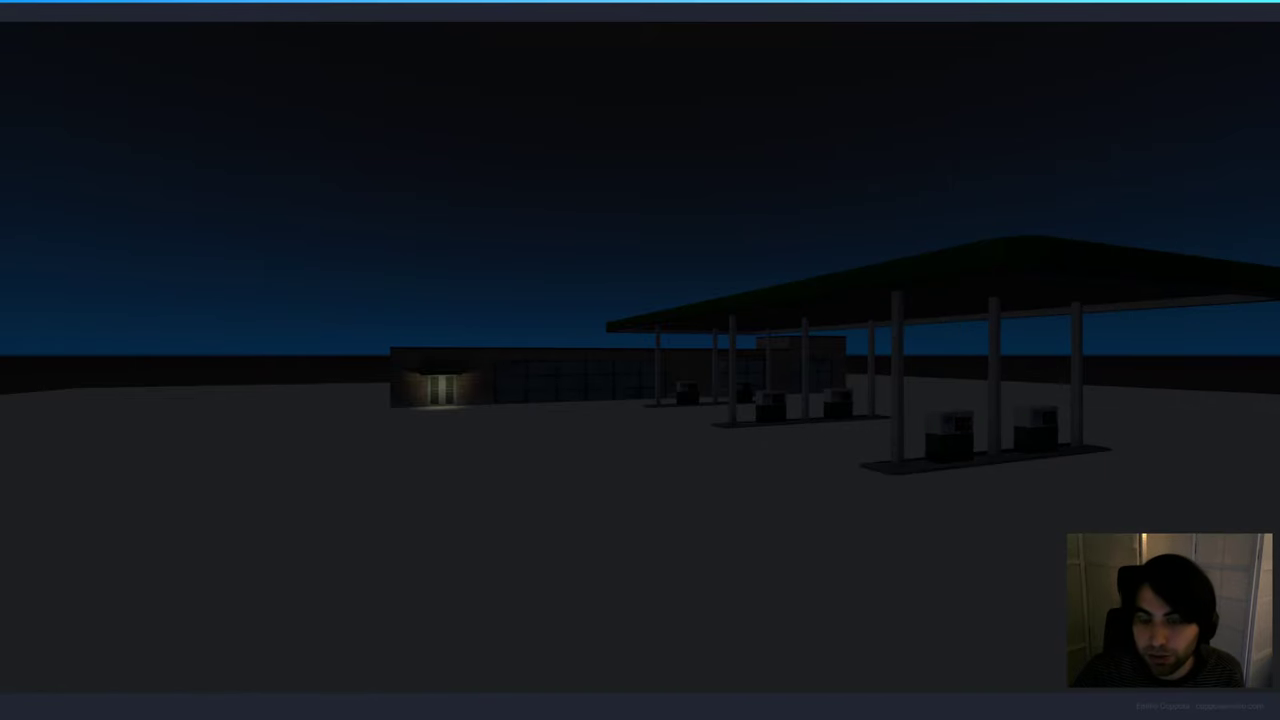
pyautogui.click(1268, 14)
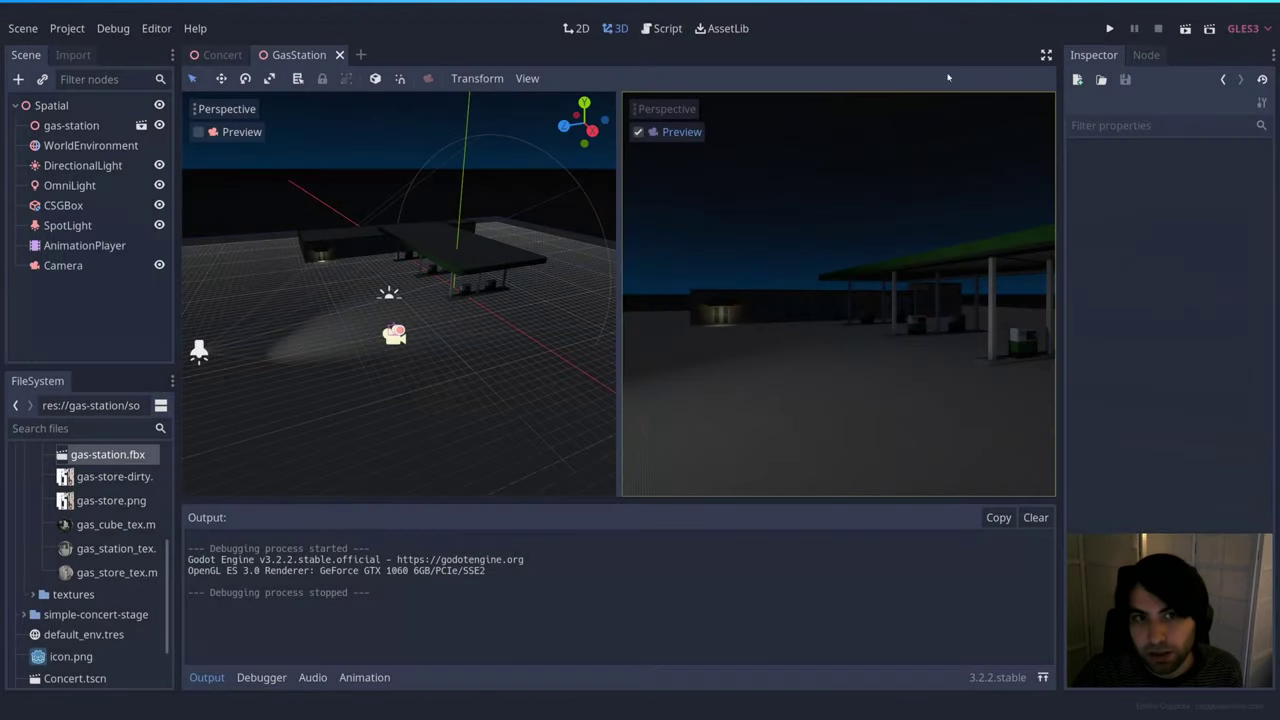
# Switch to the Concert scene and add a Camera node under its Spatial root.
pyautogui.click(224, 57)
pyautogui.scroll(-5, 691, 184)
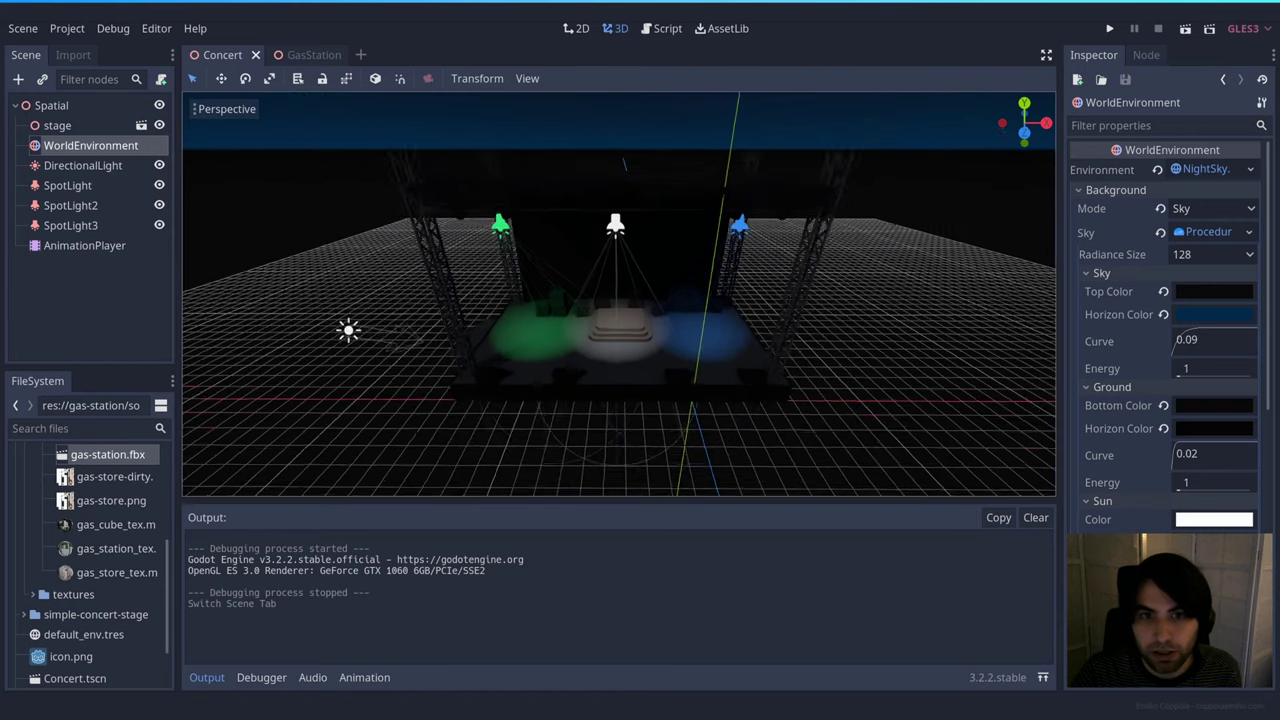
pyautogui.rightClick(80, 106)
pyautogui.click(100, 122)
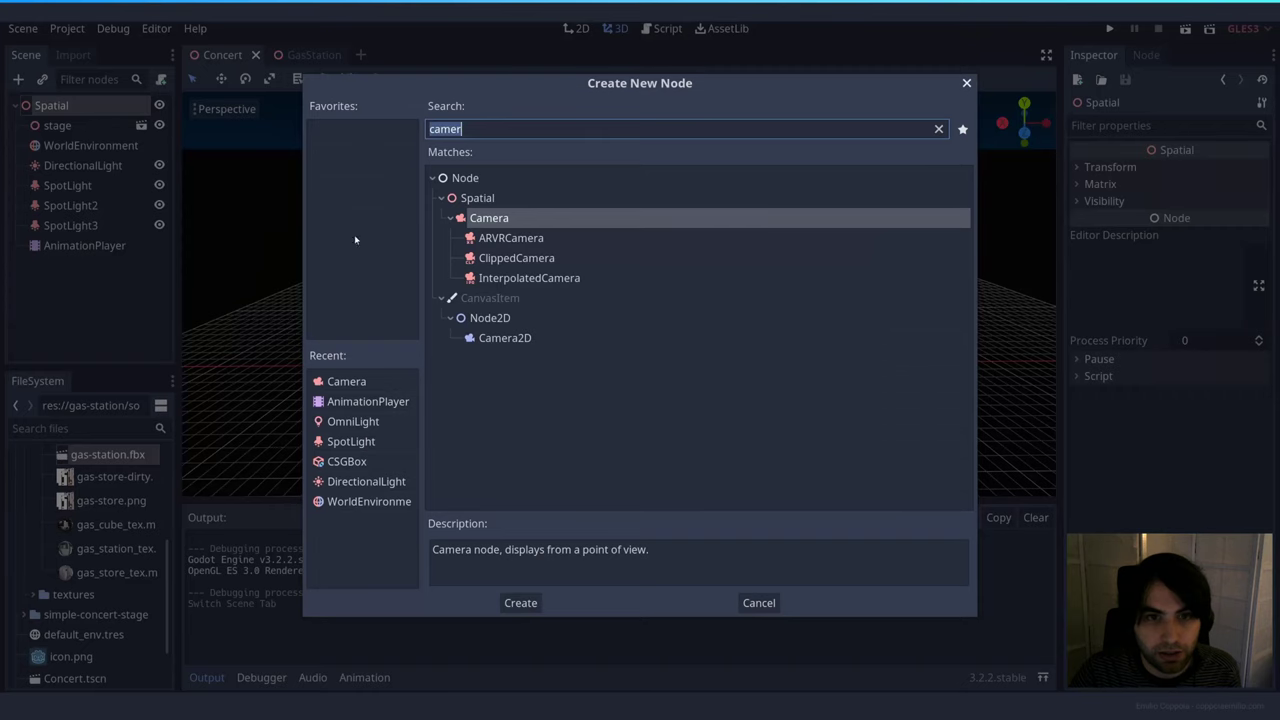
pyautogui.doubleClick(497, 220)
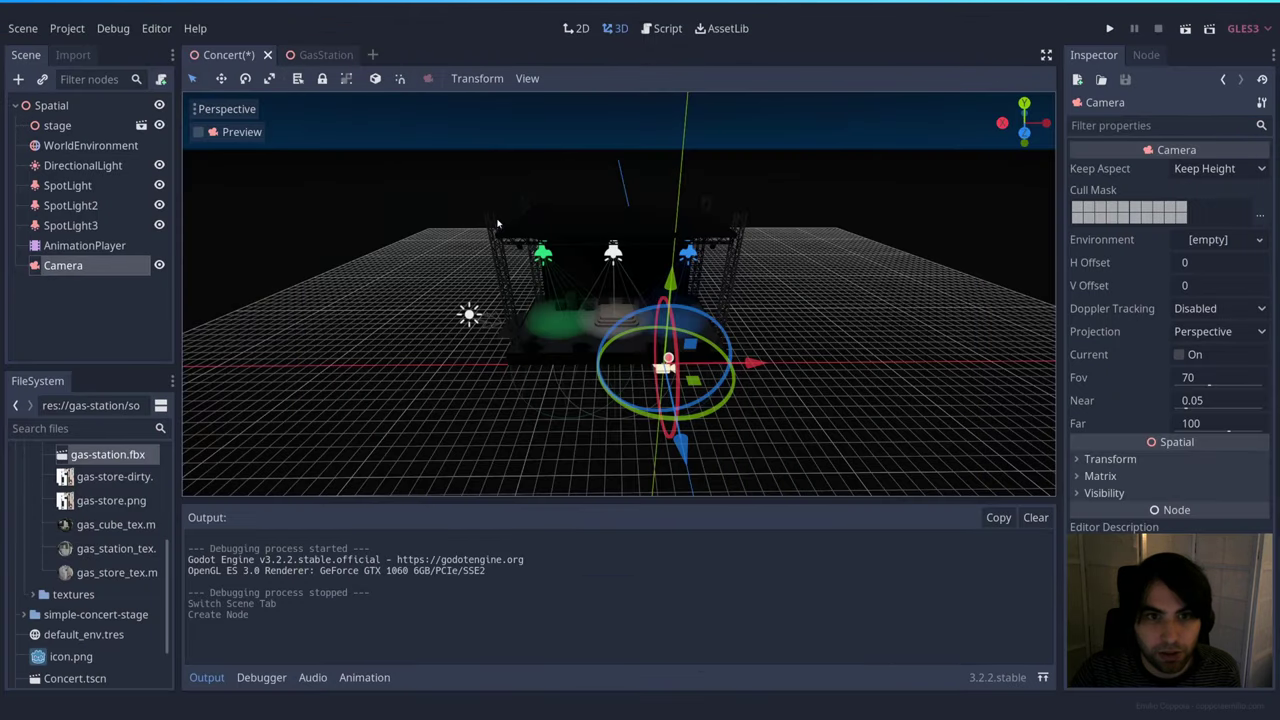
# Hide the output log and show the Concert scene in two side-by-side viewports, with the Camera preview in the second.
pyautogui.click(355, 680)
pyautogui.click(364, 677)
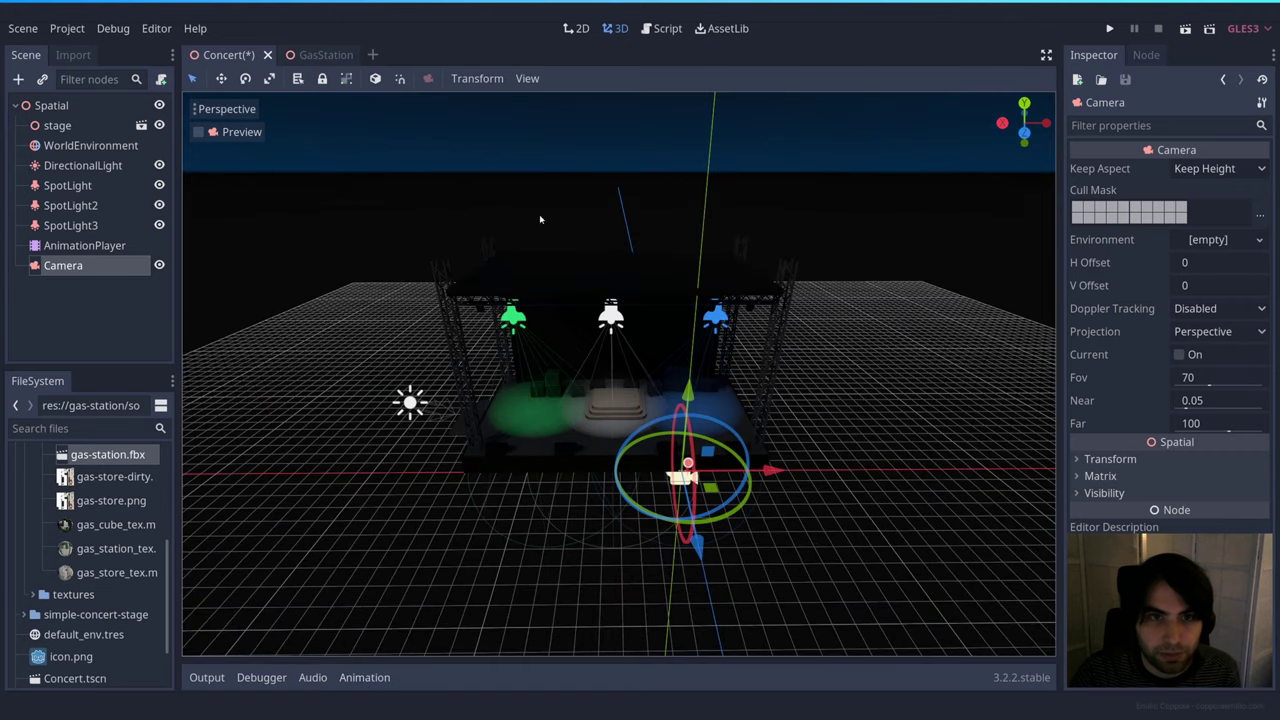
pyautogui.click(527, 78)
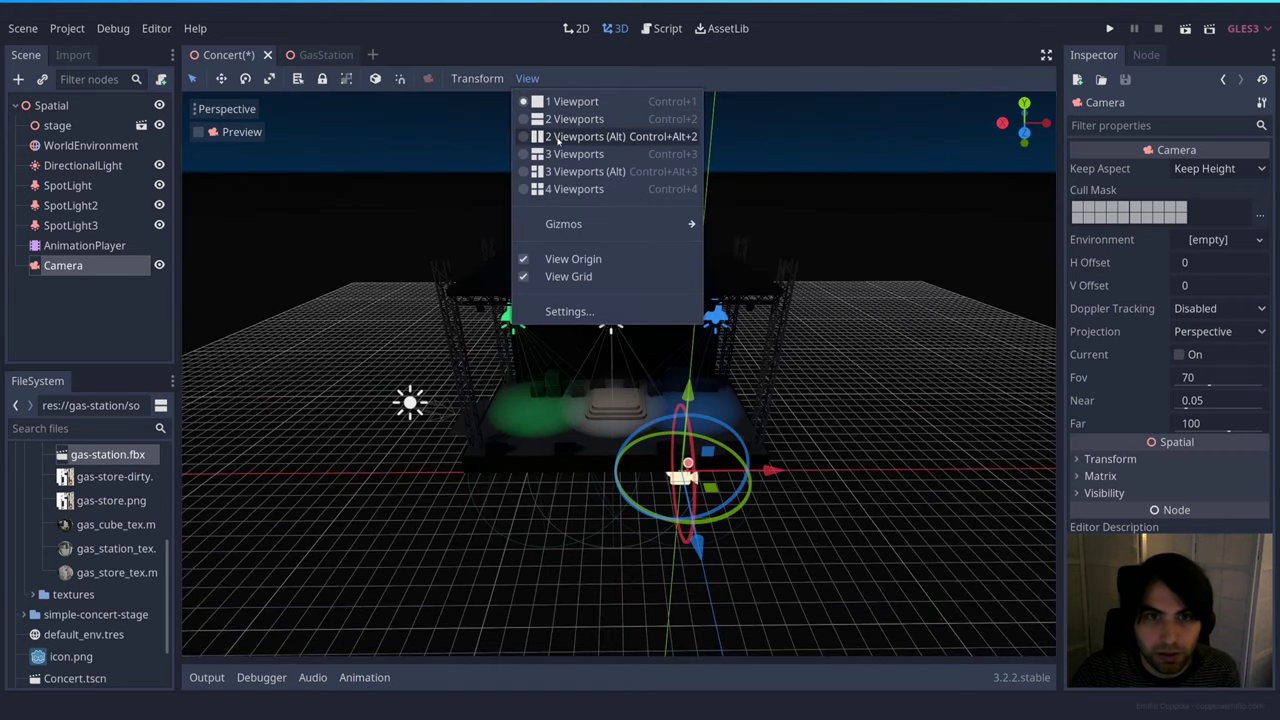
pyautogui.click(580, 136)
pyautogui.click(639, 132)
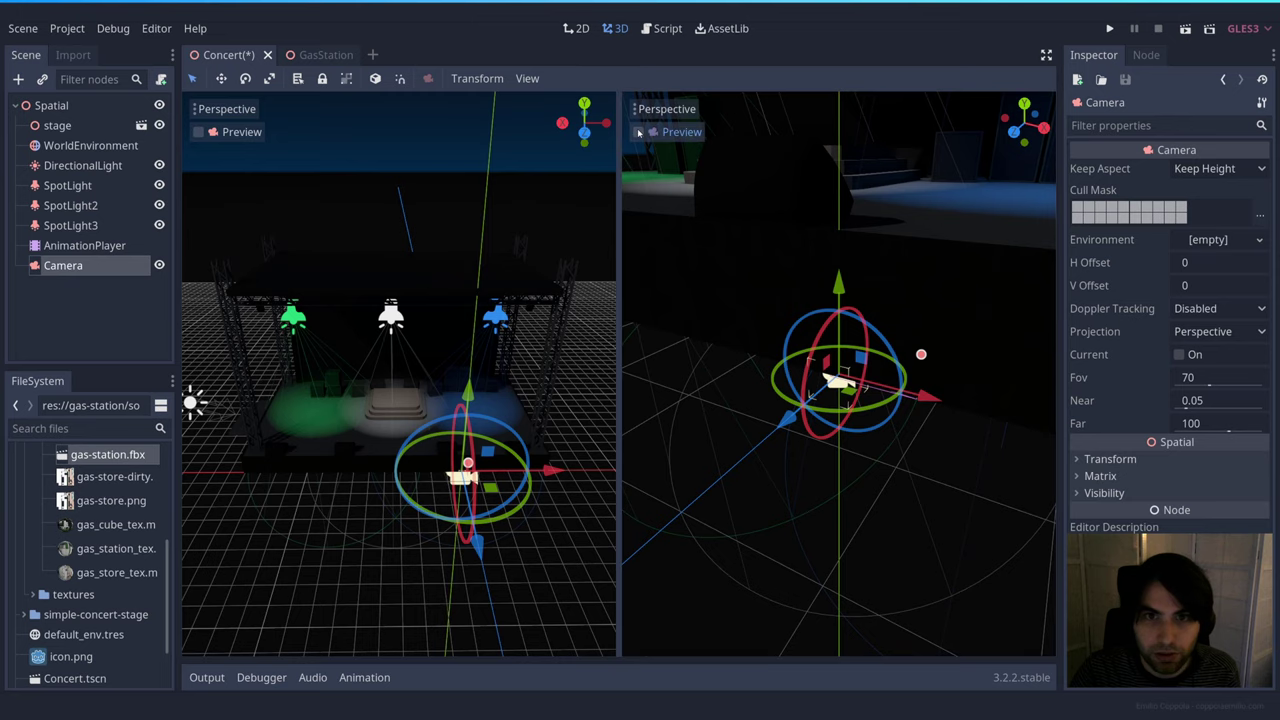
# Position the Camera in front of the concert stage, raised and centred so the preview frames the three spotlit areas.
pyautogui.scroll(-5, 505, 447)
pyautogui.moveTo(445, 500); pyautogui.dragTo(377, 670)
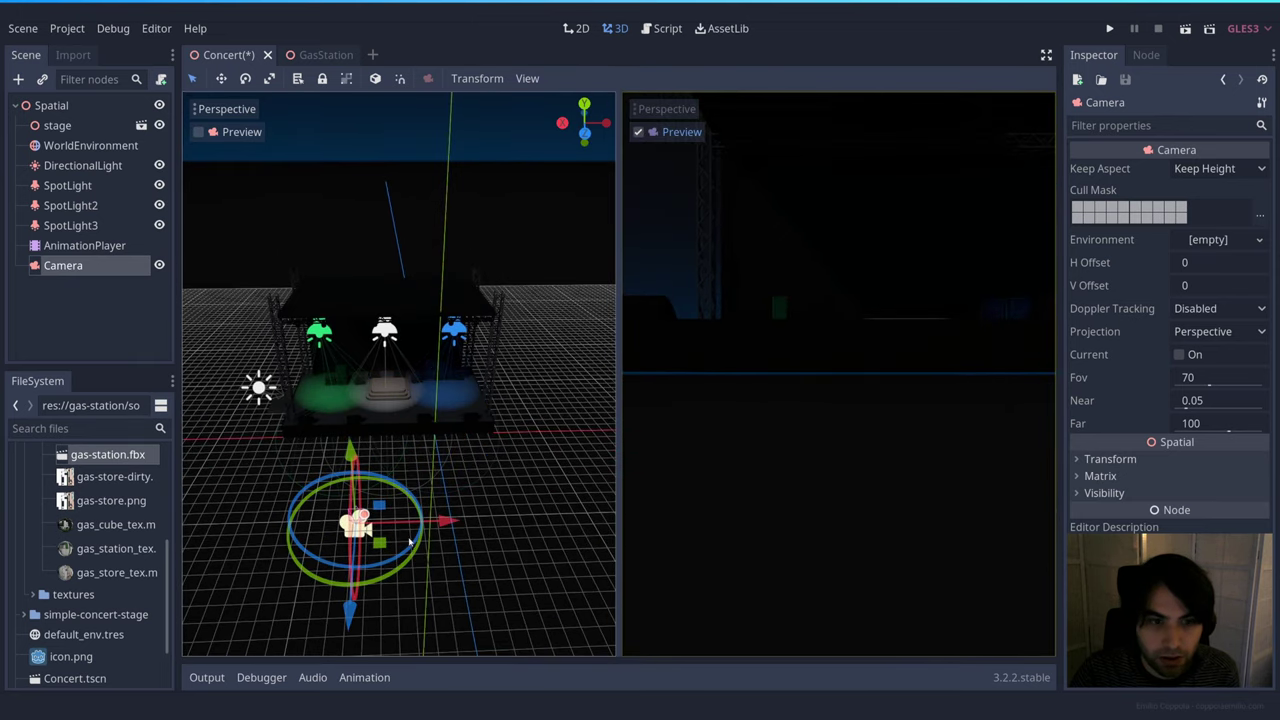
pyautogui.moveTo(443, 520); pyautogui.dragTo(492, 521)
pyautogui.moveTo(406, 456); pyautogui.dragTo(408, 385)
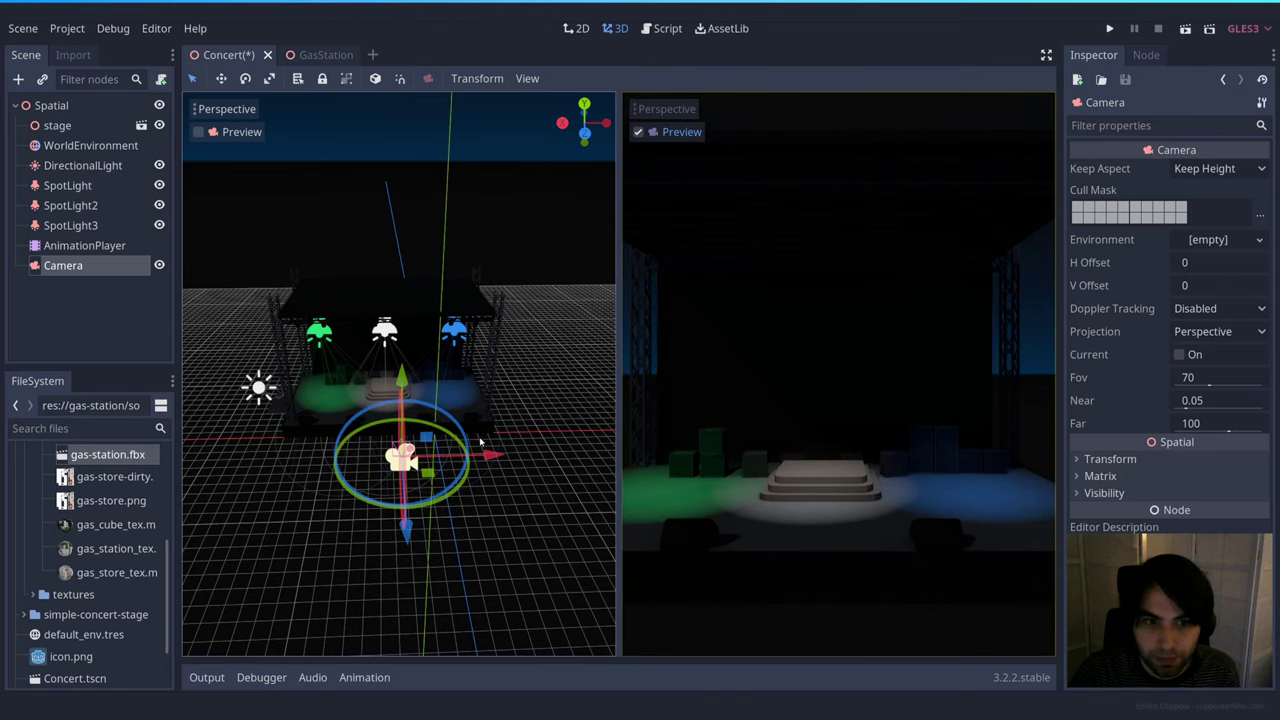
pyautogui.moveTo(490, 462); pyautogui.dragTo(468, 465)
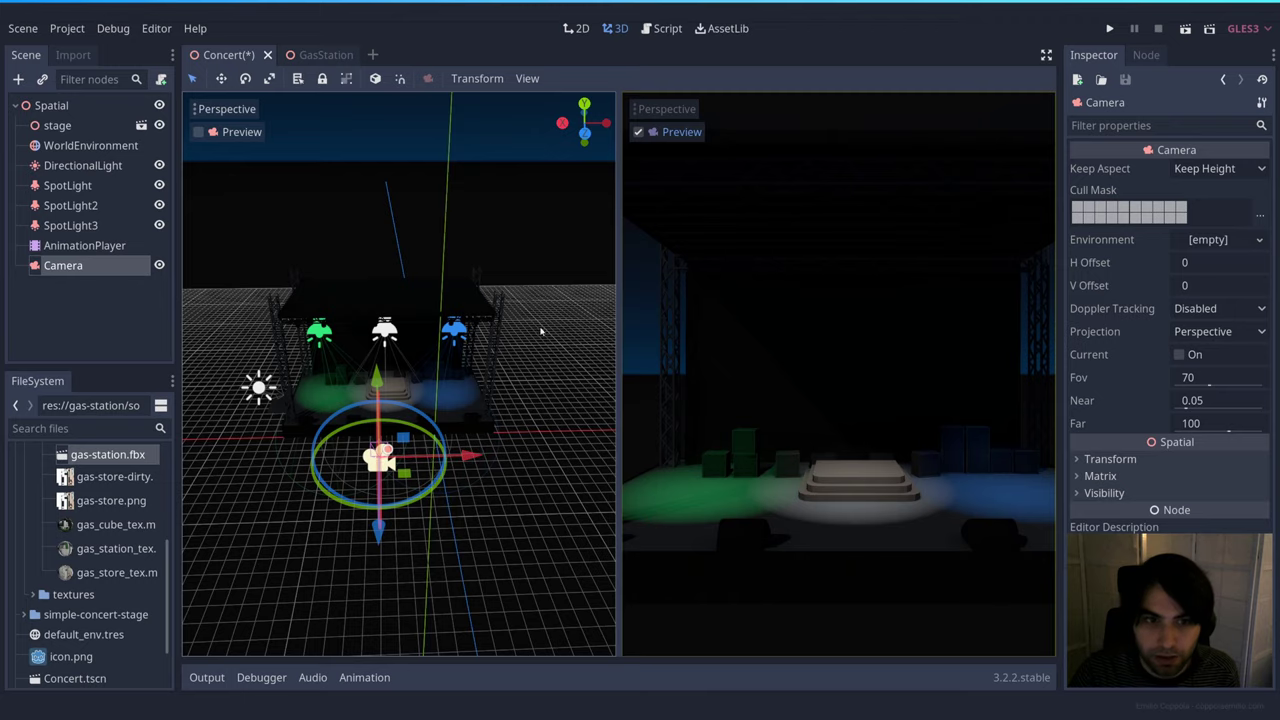
# Save the Concert scene, run it in a maximized window to view the spotlights, and stop the run.
pyautogui.hotkey('ctrl', 's')
pyautogui.click(1185, 28)
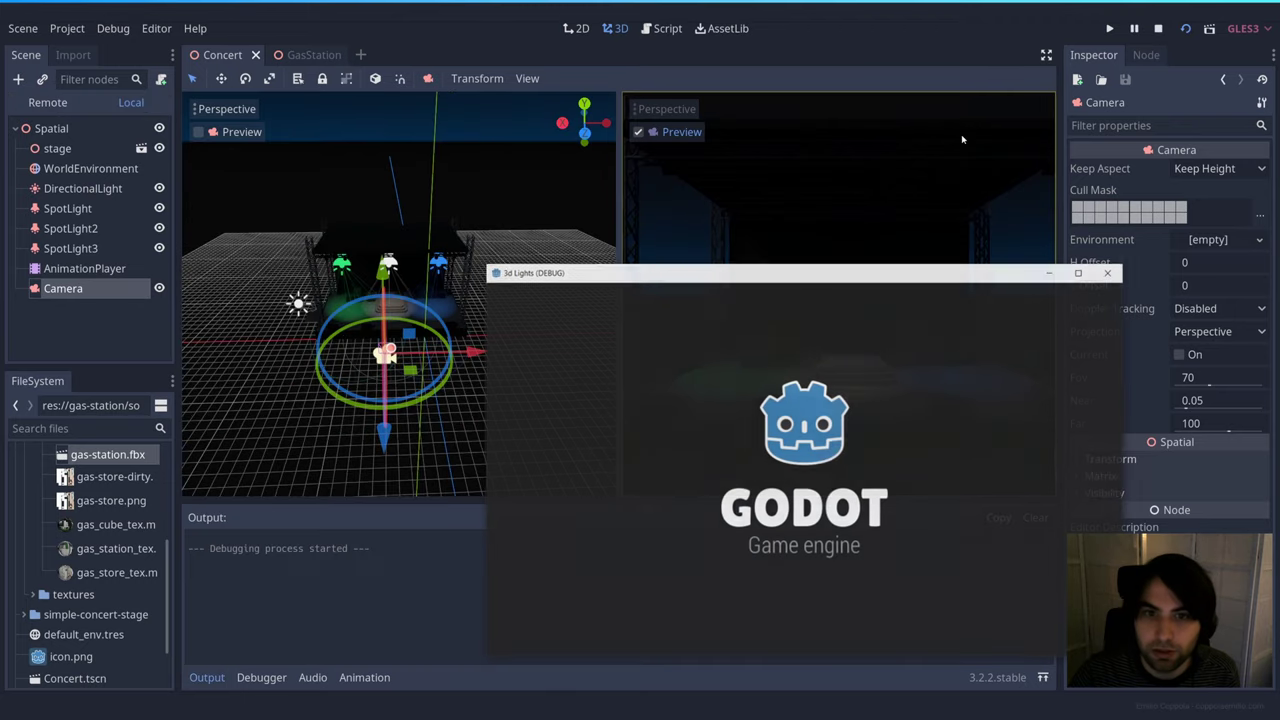
pyautogui.click(1078, 273)
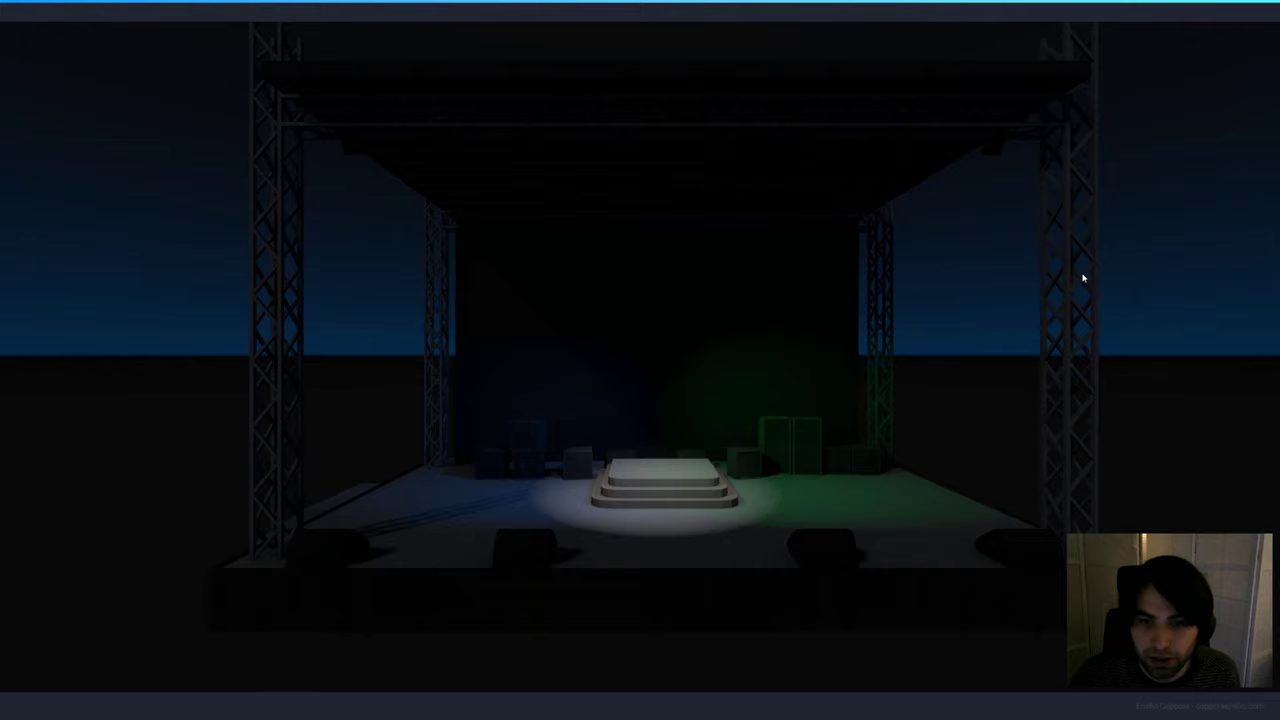
pyautogui.press('F8')
# Hide the output log and return the Concert scene to a single viewport with a close side view of the stage.
pyautogui.click(594, 403)
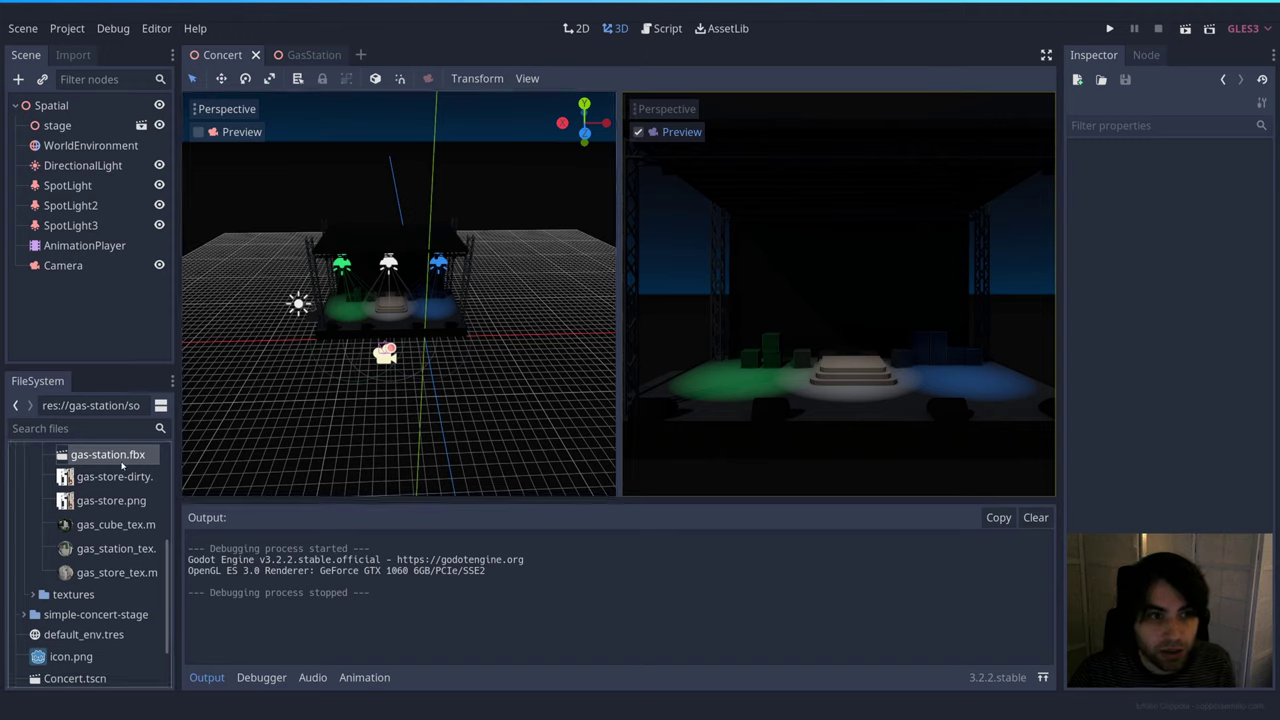
pyautogui.press('w')
pyautogui.moveTo(399, 333); pyautogui.dragTo(371, 321, button='right')
pyautogui.press('d')
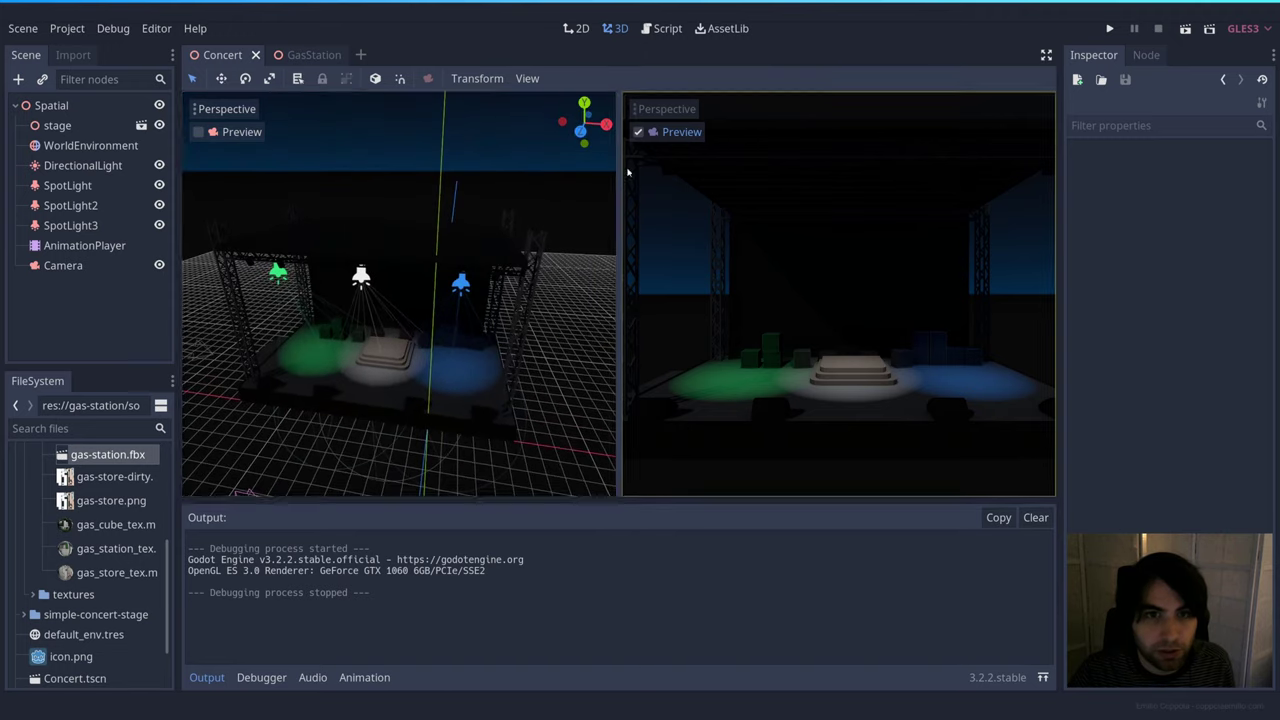
pyautogui.click(210, 676)
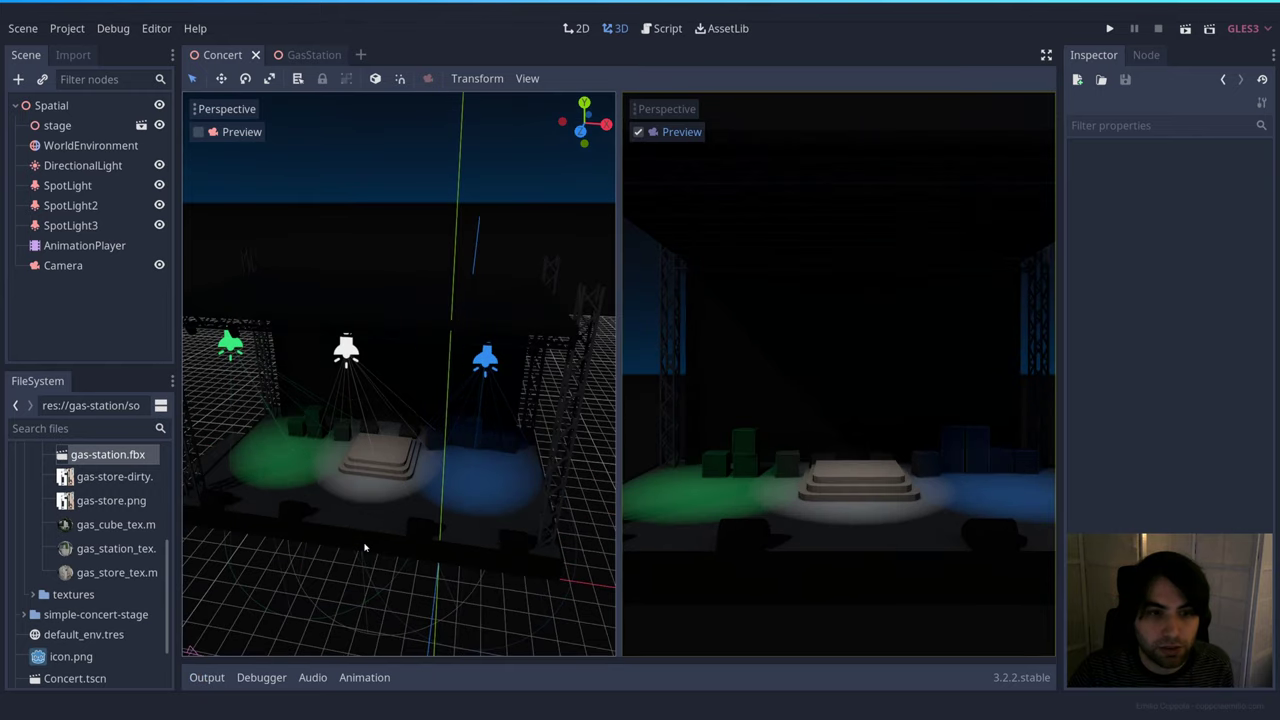
pyautogui.click(530, 82)
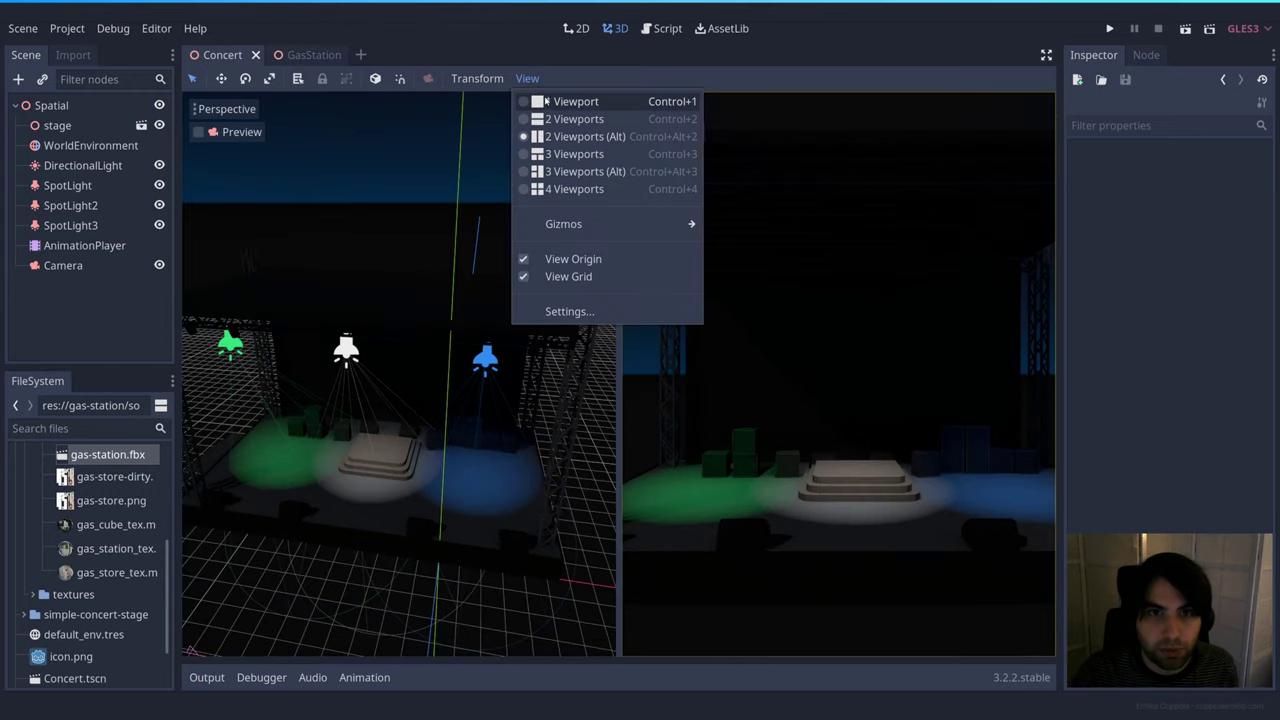
pyautogui.click(566, 101)
pyautogui.press('w')
pyautogui.moveTo(572, 186)
pyautogui.mouseDown(button='right')
pyautogui.moveTo(605, 195)
pyautogui.moveTo(574, 198)
pyautogui.mouseUp(button='right')
pyautogui.press('d')
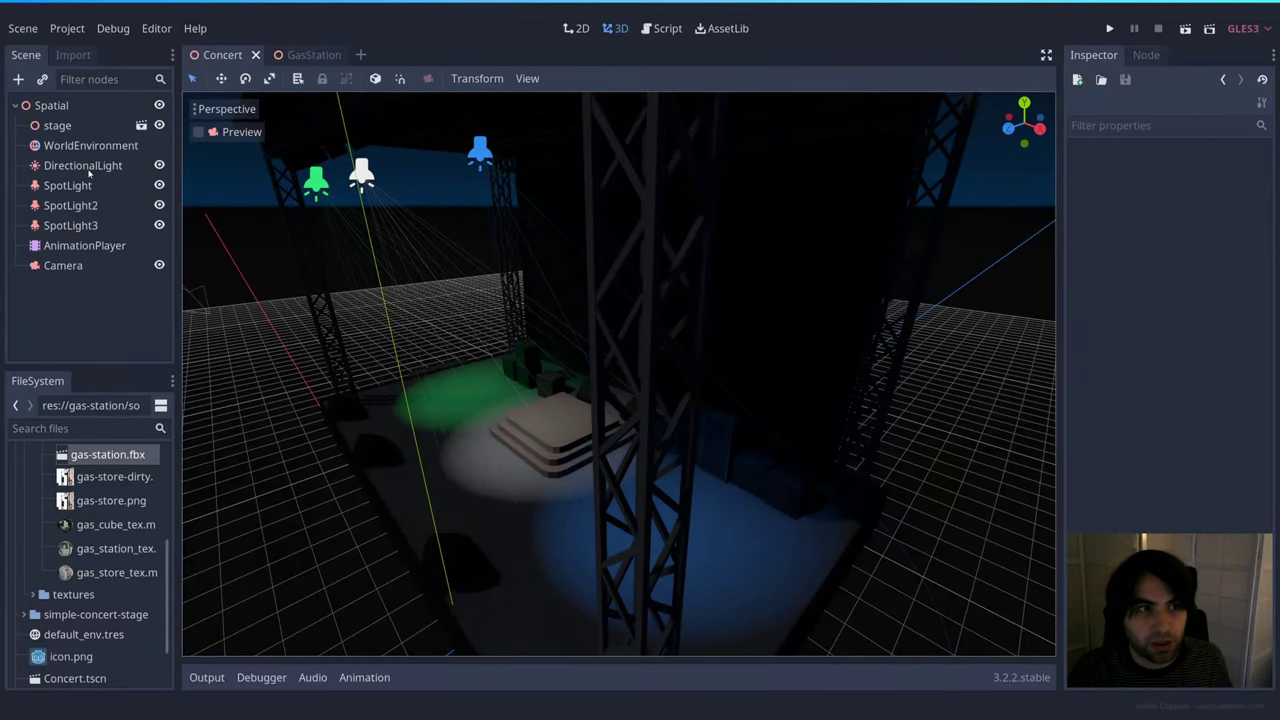
# Find gas_station_tex.material in the gas station's gsSF folder and open its properties.
pyautogui.scroll(1, 118, 510)
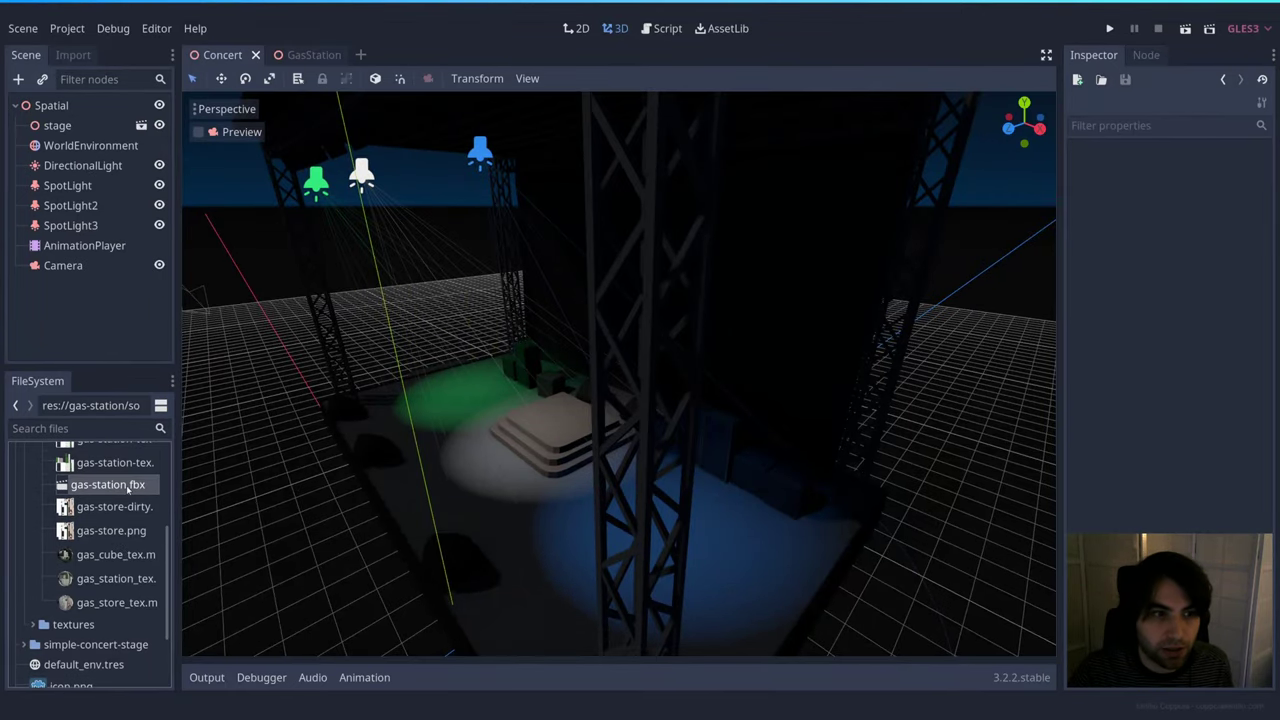
pyautogui.scroll(3, 126, 495)
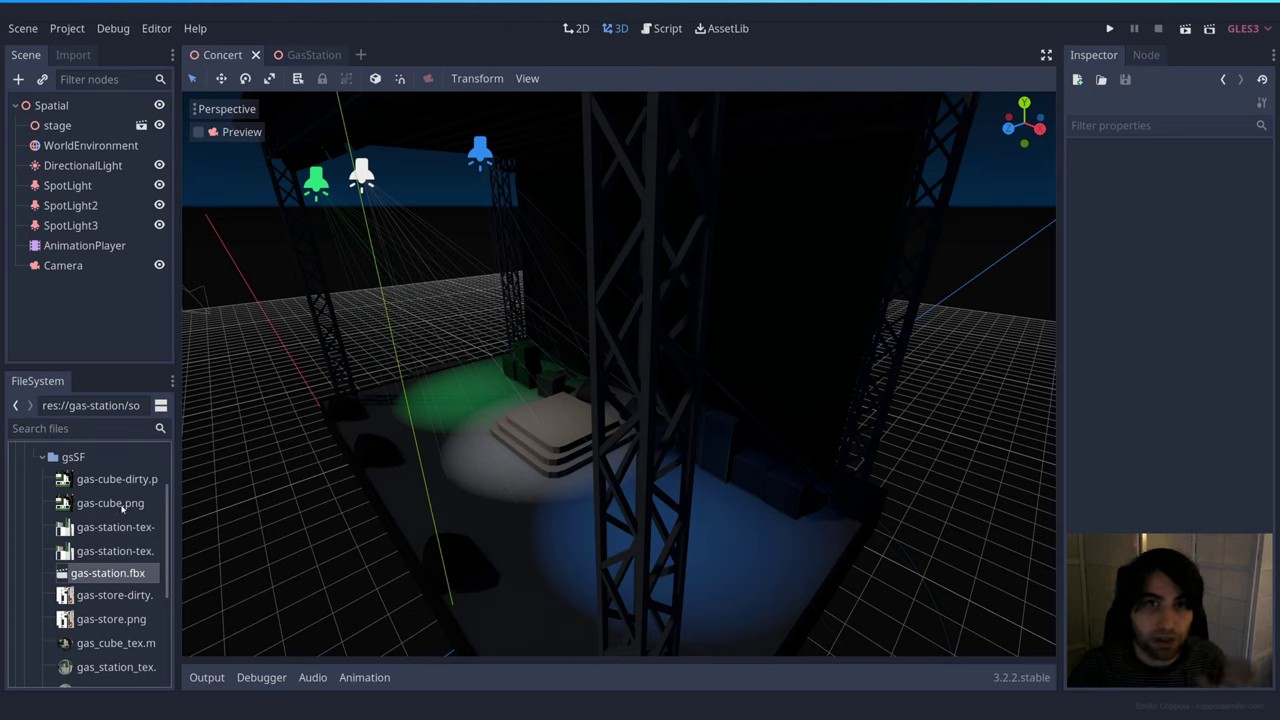
pyautogui.scroll(-3, 121, 560)
pyautogui.click(122, 582)
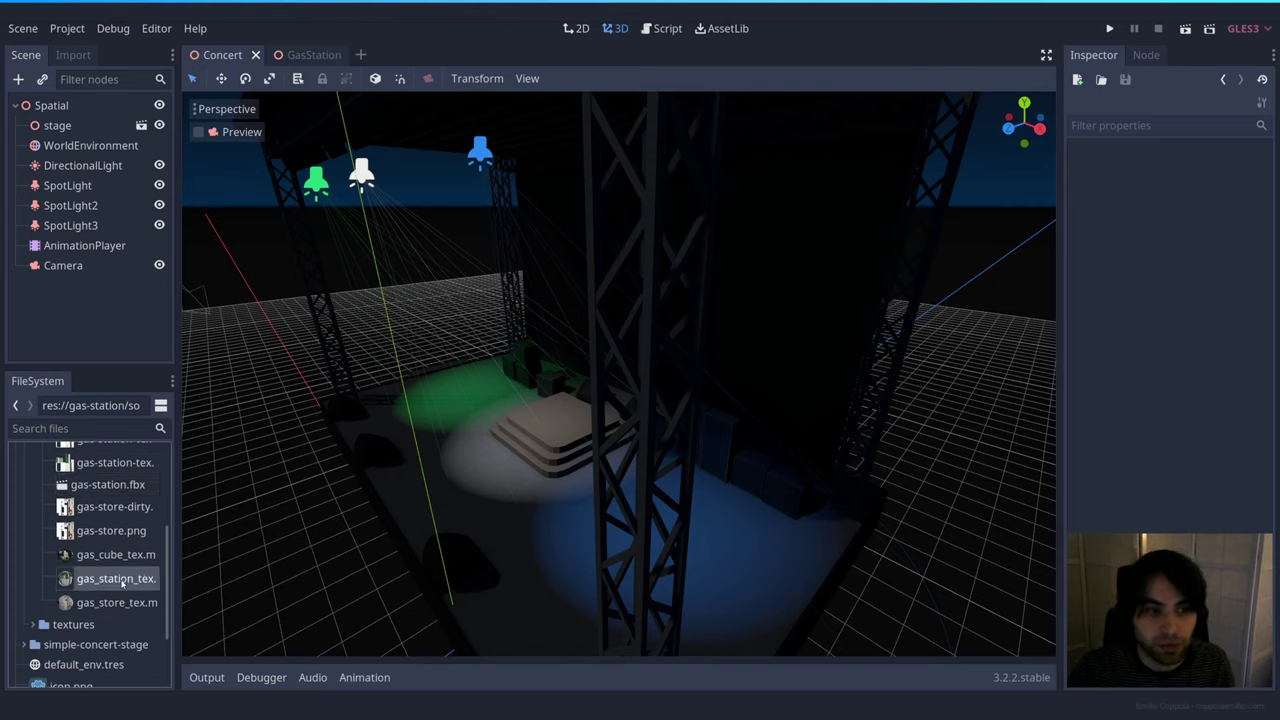
pyautogui.doubleClick(130, 580)
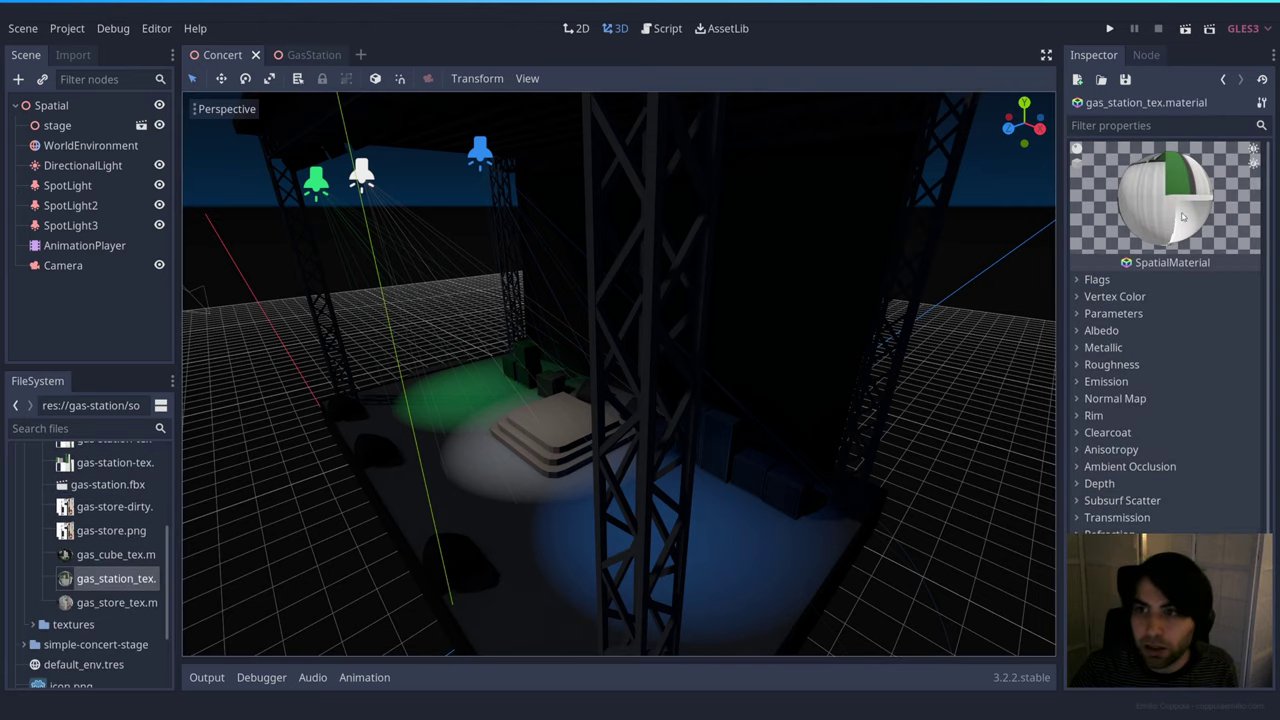